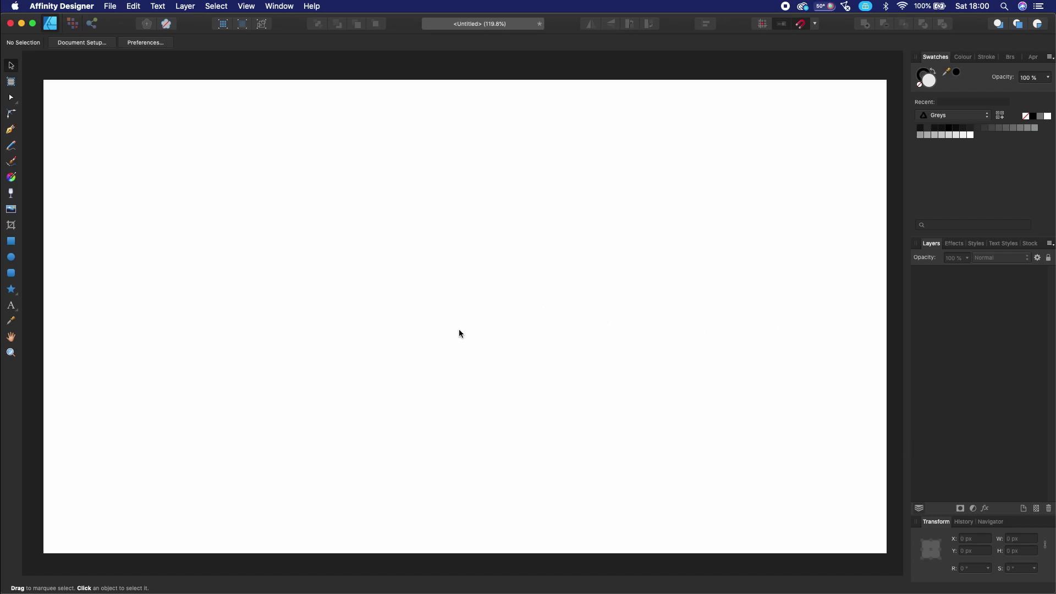
Step: Draw a black-filled rectangle covering the whole artboard
click(11, 242)
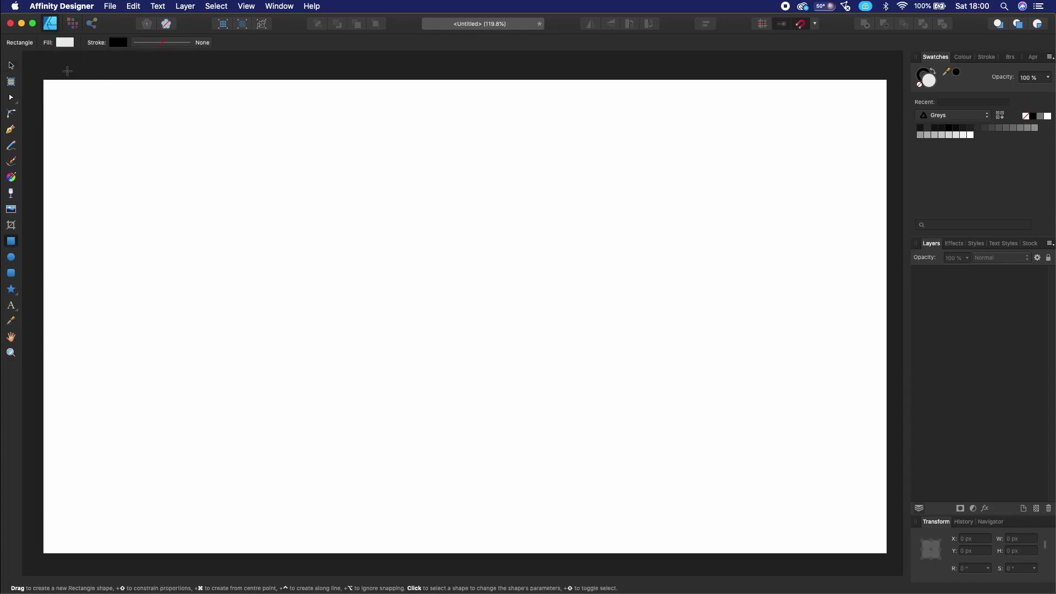
click(65, 43)
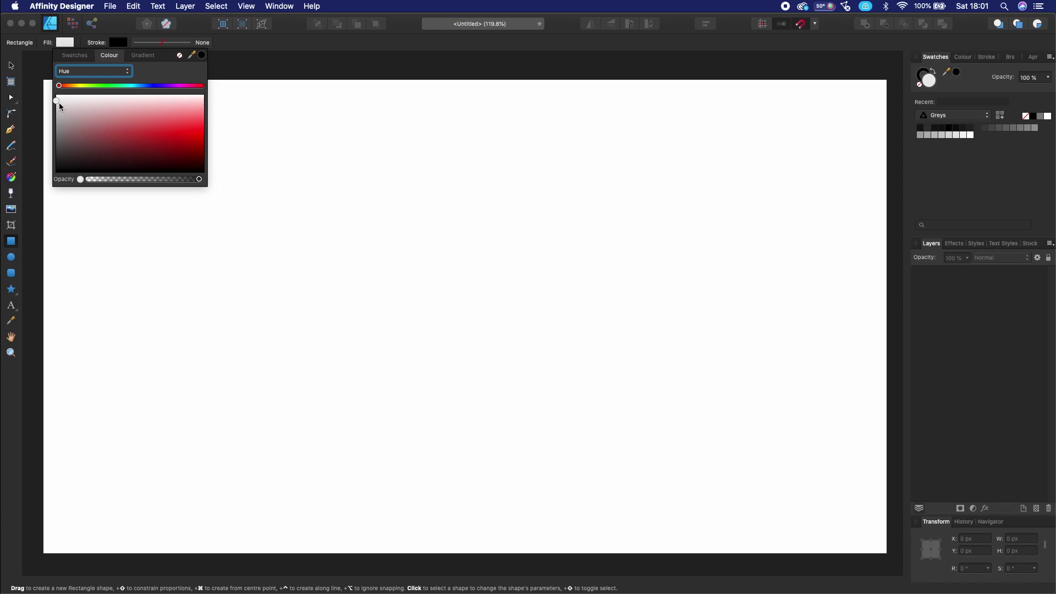
drag(60, 106, 51, 198)
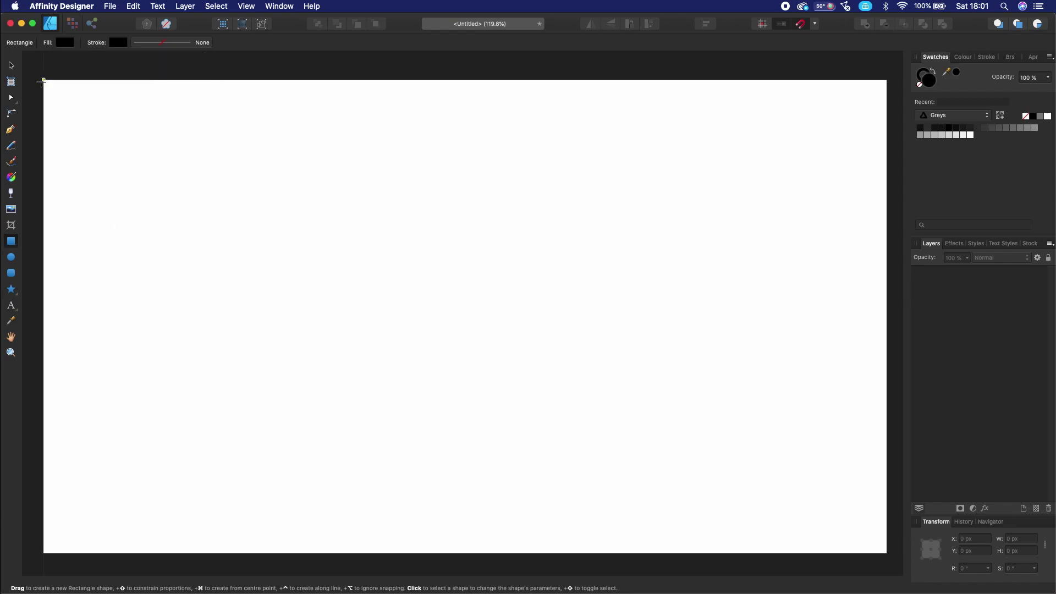
drag(43, 81, 886, 554)
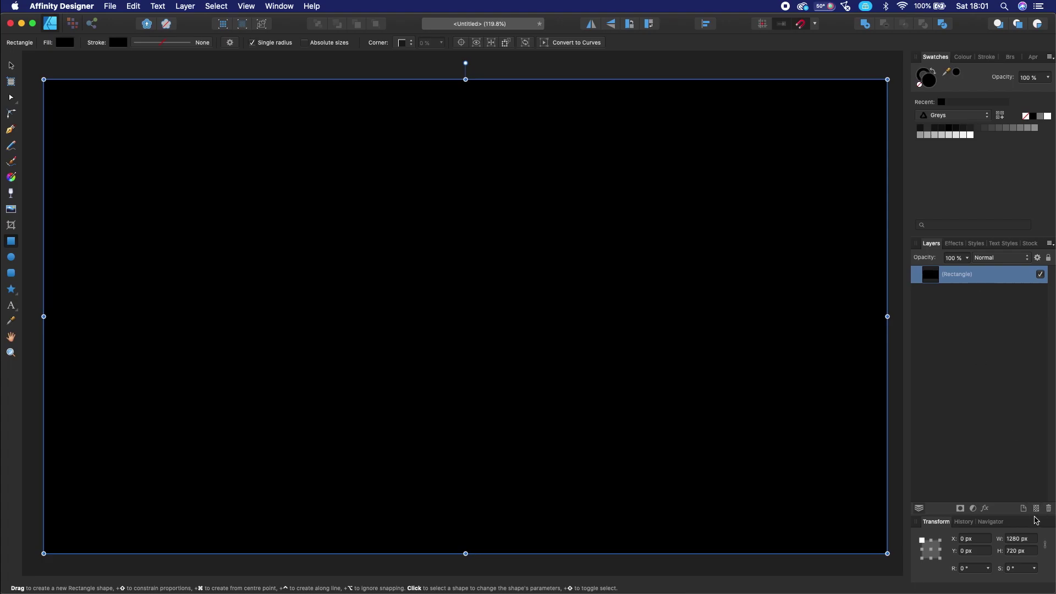
Step: Add a new empty layer above, lock the Rectangle layer, and select the new layer
click(1024, 509)
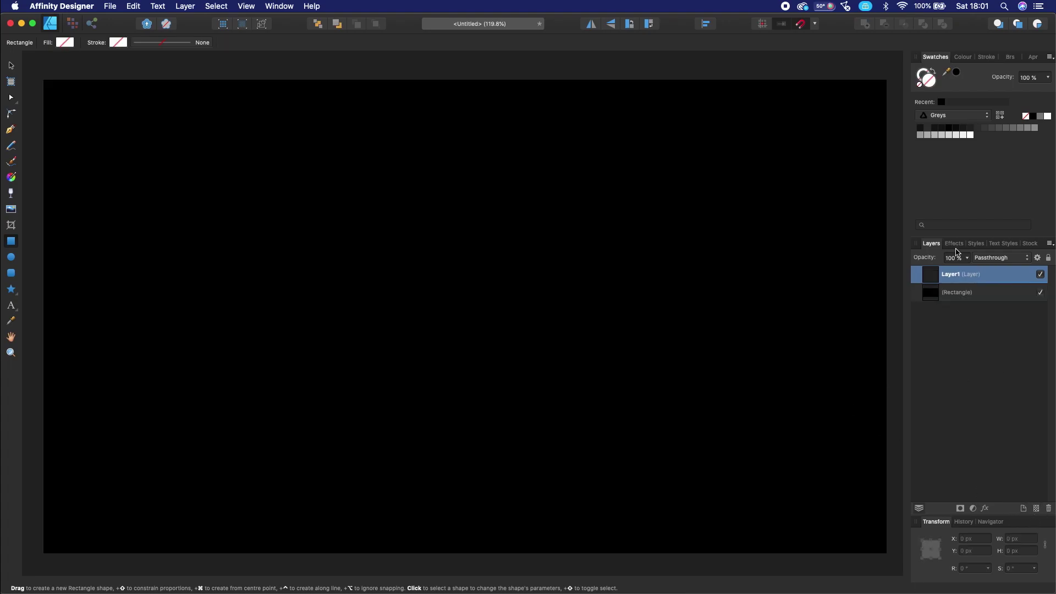
click(960, 300)
right_click(940, 293)
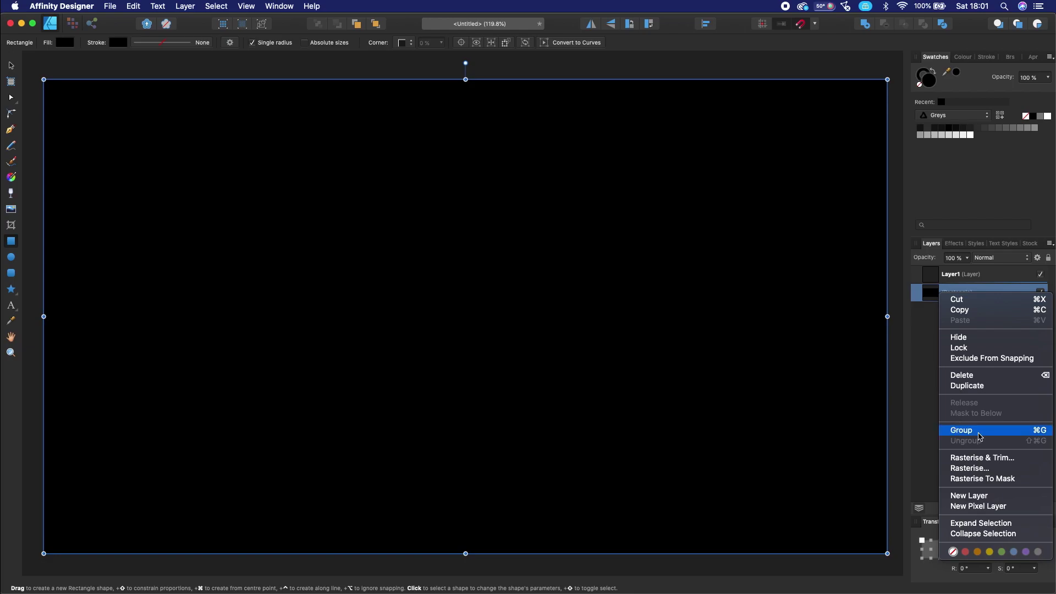
click(983, 437)
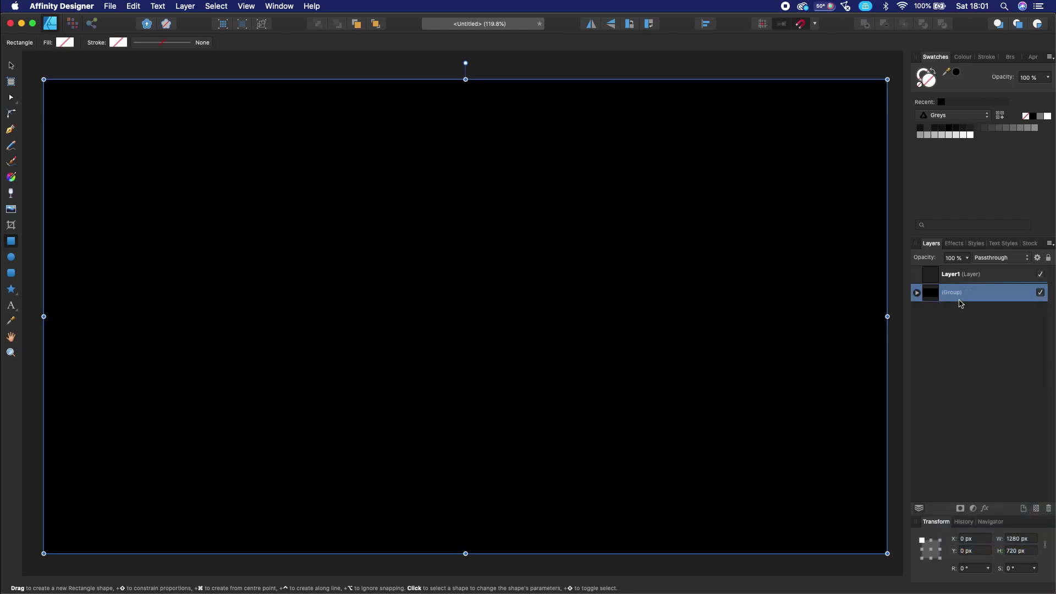
key(super+z)
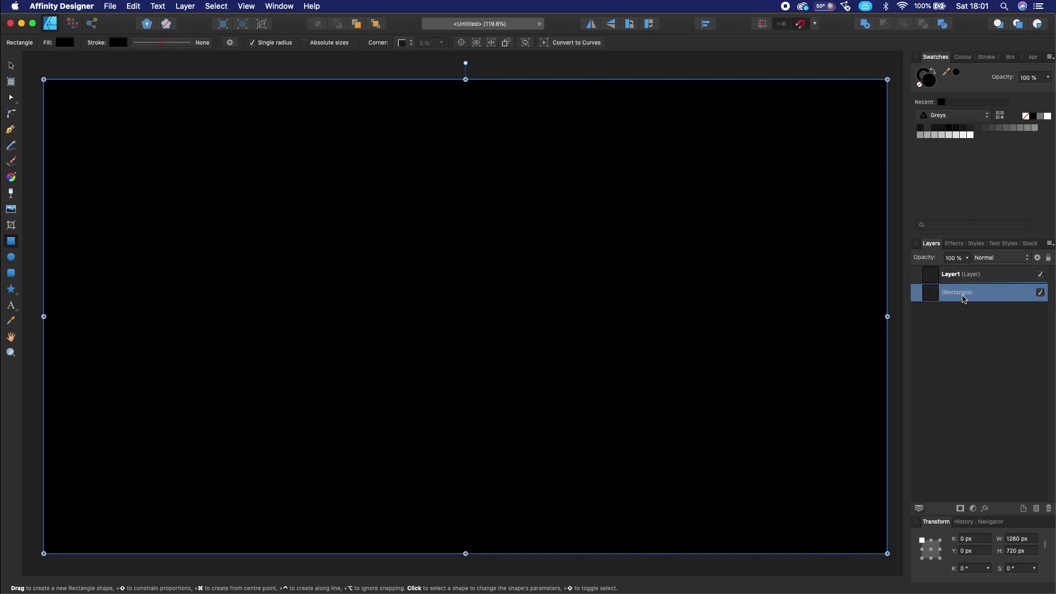
right_click(940, 294)
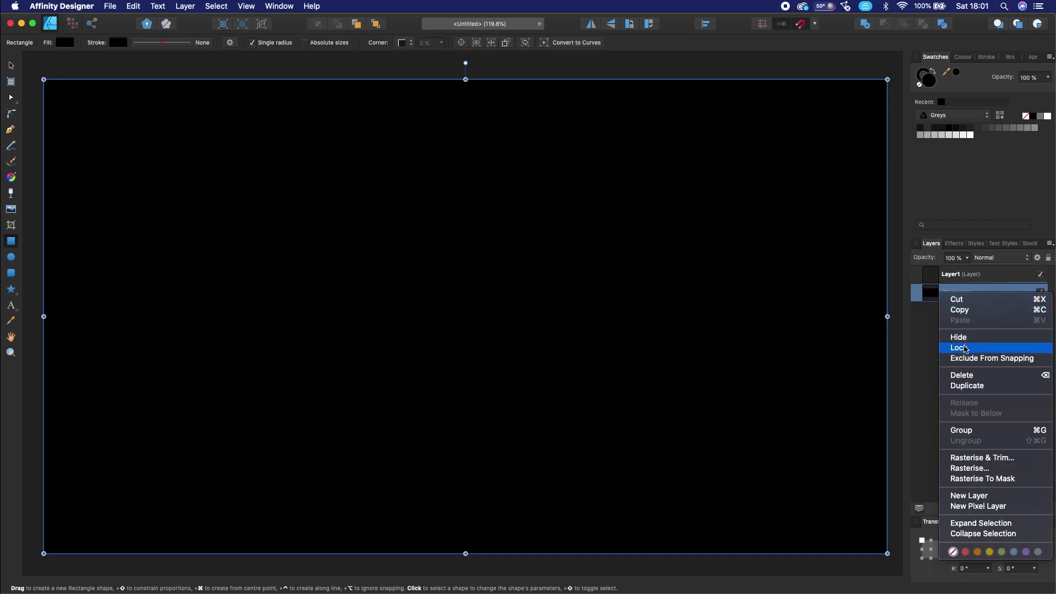
click(959, 348)
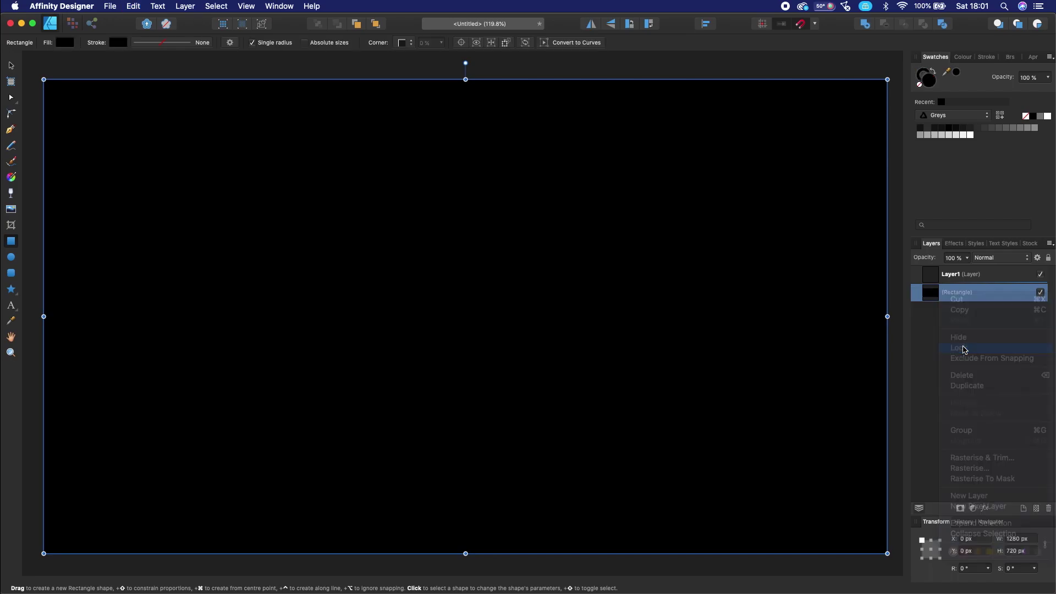
click(929, 273)
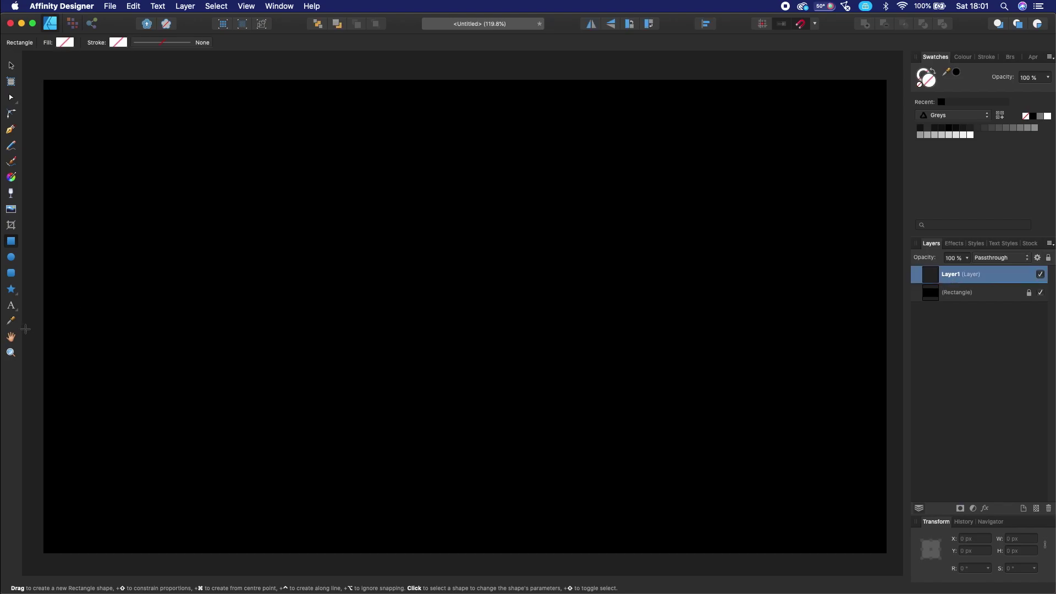
Step: Create white artistic text reading 'GOLD' on the artboard
click(12, 306)
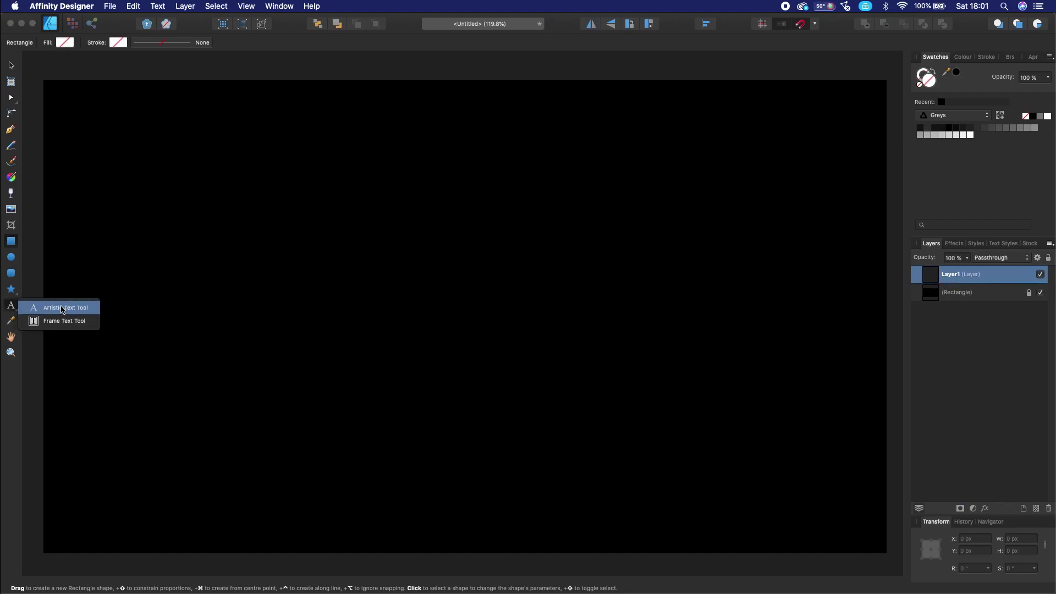
click(62, 308)
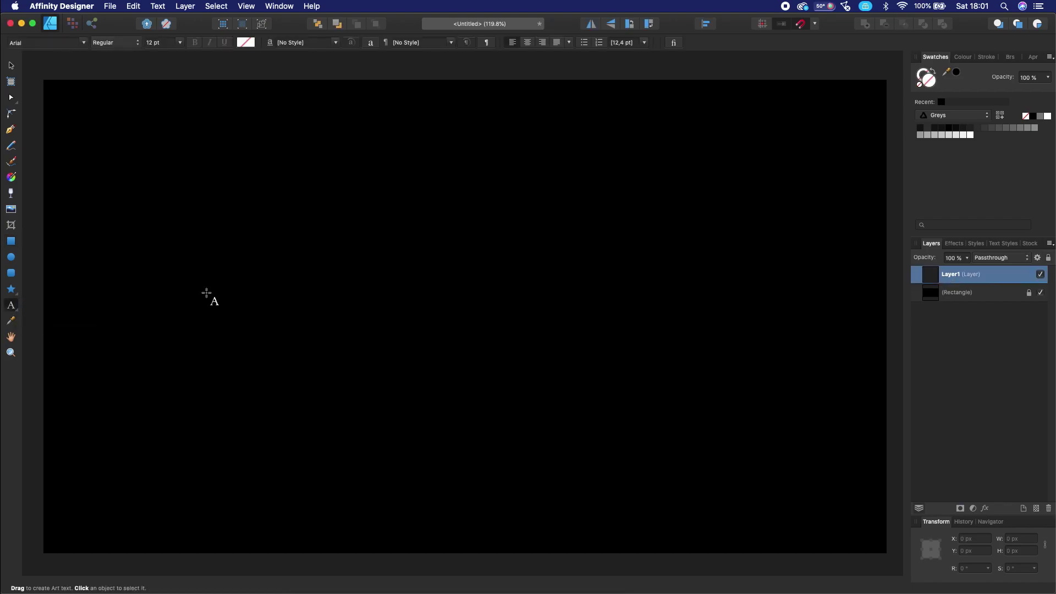
click(1048, 117)
click(197, 218)
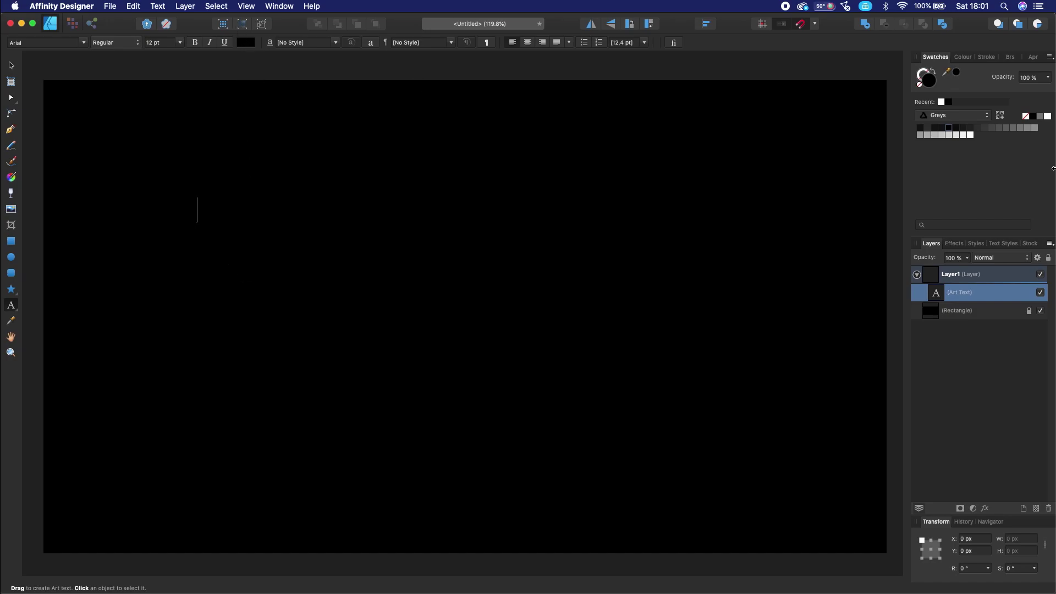
click(1048, 116)
text(GOL)
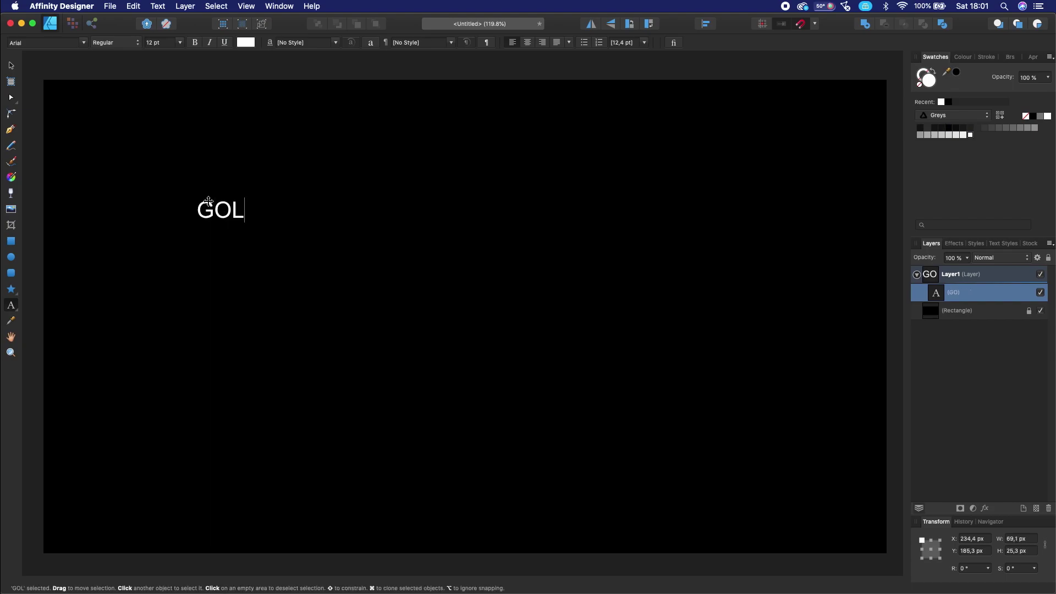
text(D)
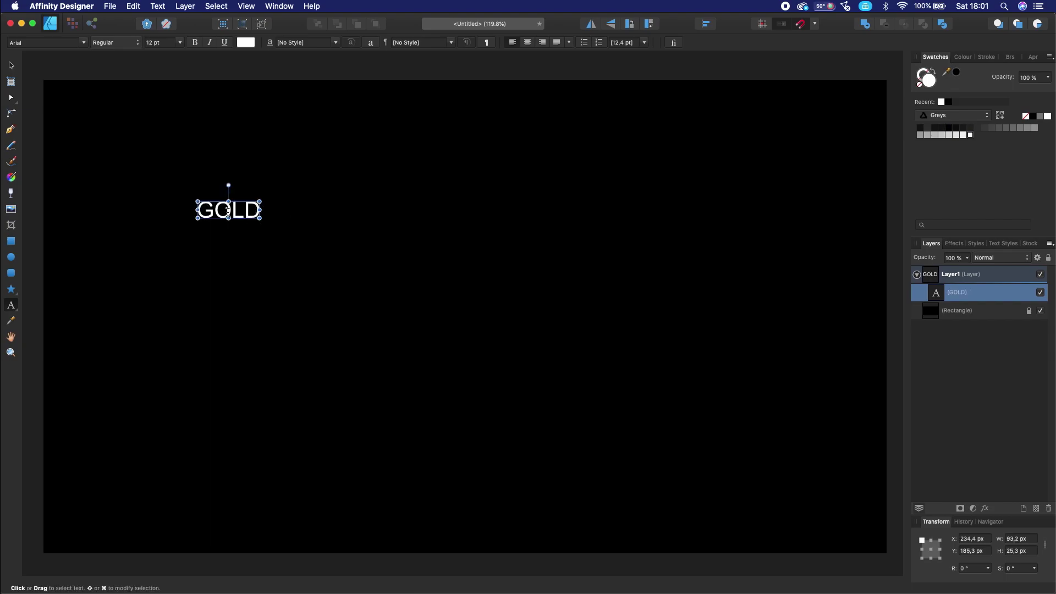
Step: Set GOLD to Arial Black, enlarge it greatly and nudge it into place
double_click(231, 209)
click(84, 43)
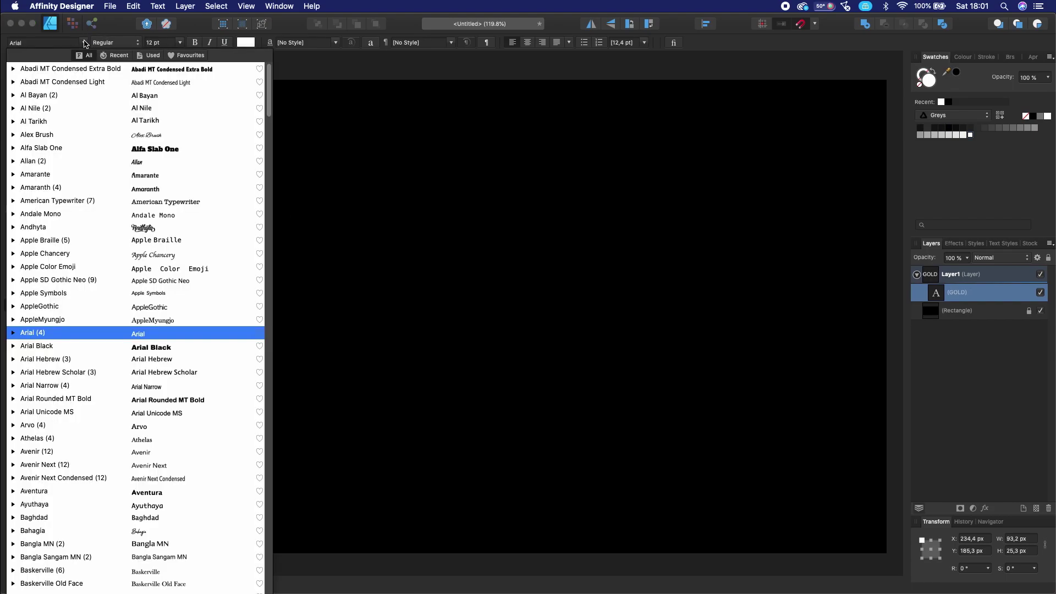
click(144, 348)
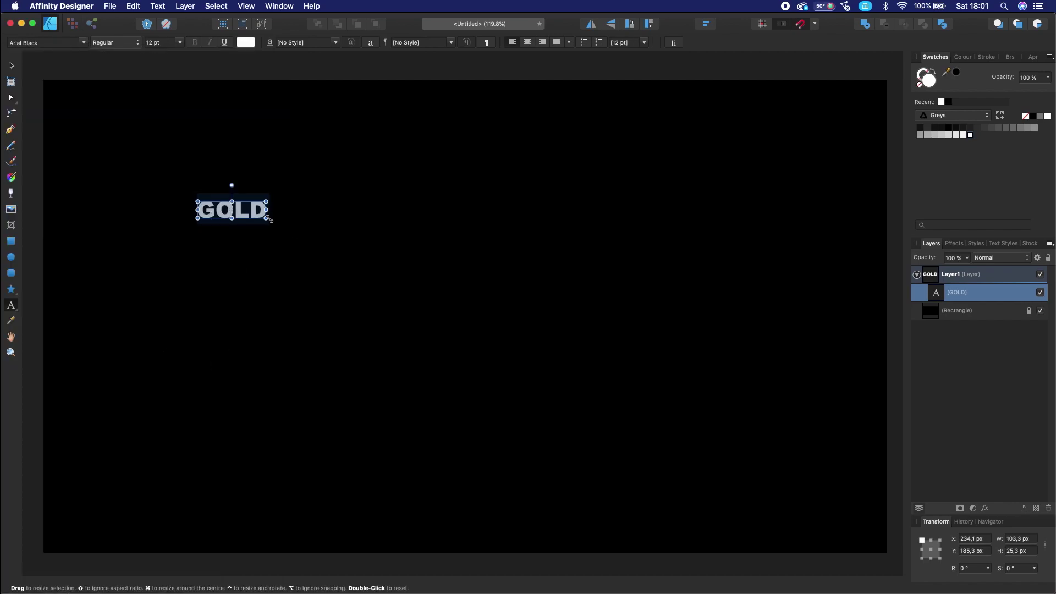
mouse_move(268, 219)
mouse_down()
mouse_move(596, 413)
mouse_move(715, 431)
mouse_up()
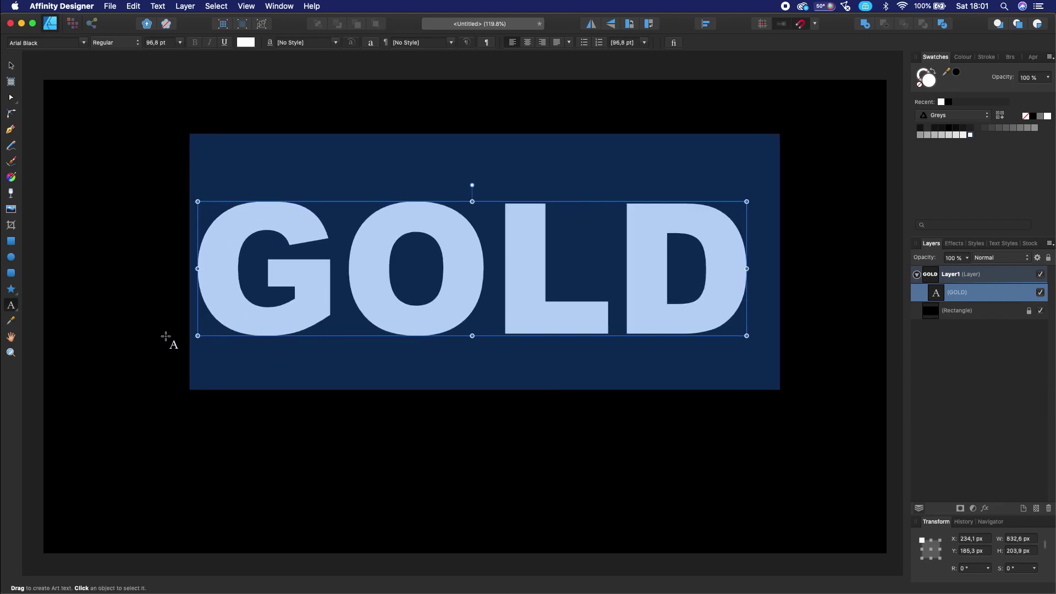
drag(198, 335, 214, 331)
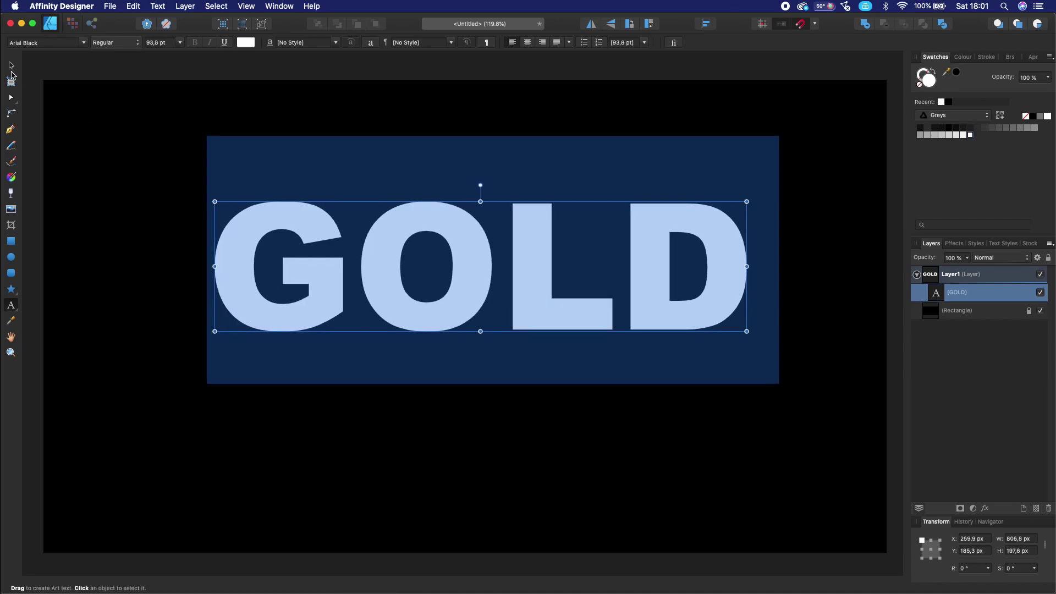
click(11, 66)
click(160, 200)
drag(336, 308, 321, 325)
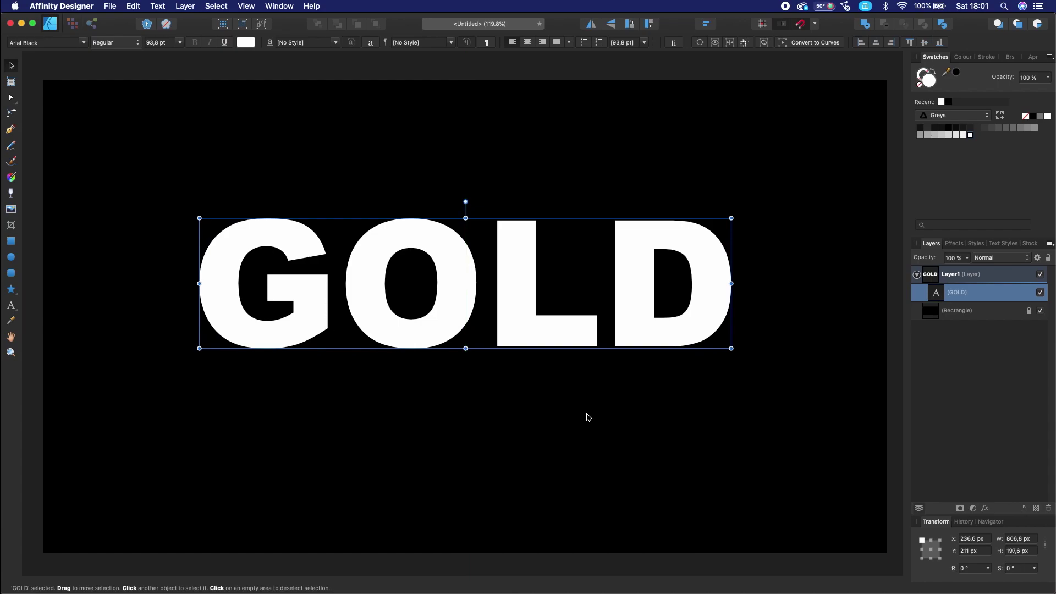
Step: Fill the GOLD text with a gold swatch from the Metallic Gradient palette
click(588, 420)
click(464, 306)
click(987, 116)
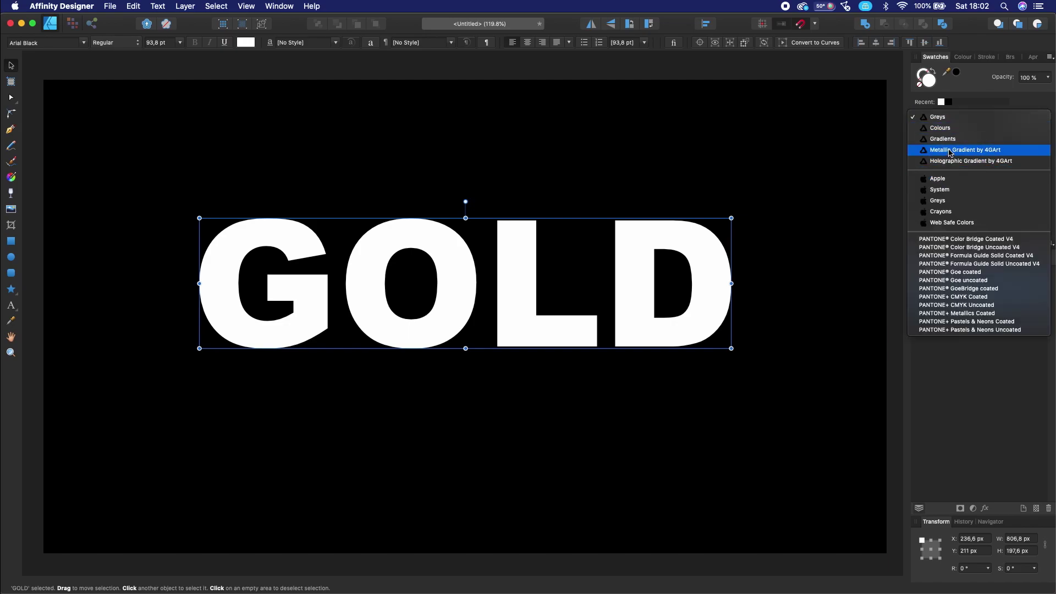
click(950, 150)
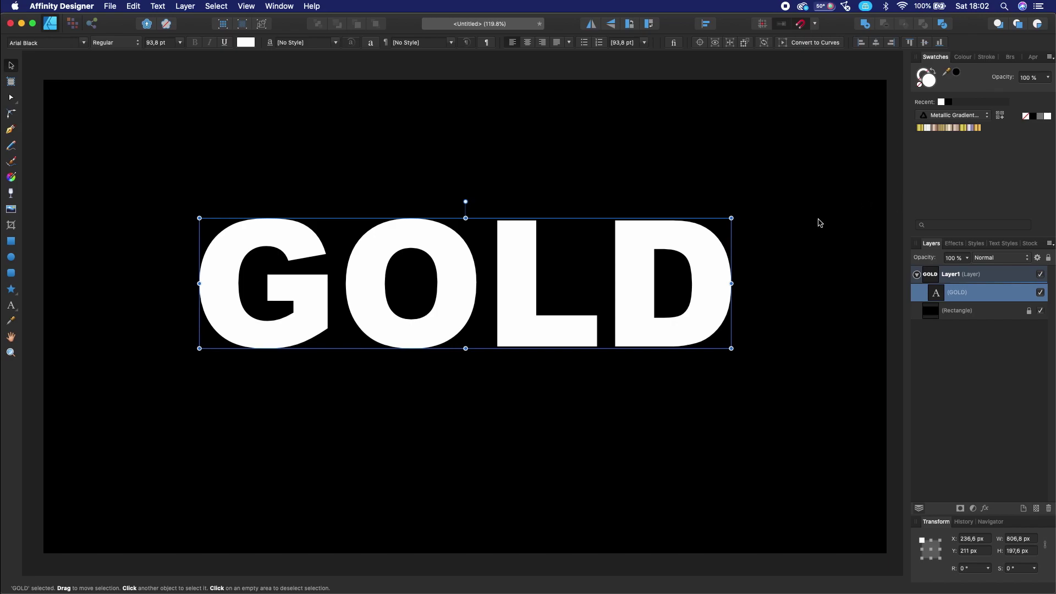
click(806, 232)
click(536, 332)
click(921, 128)
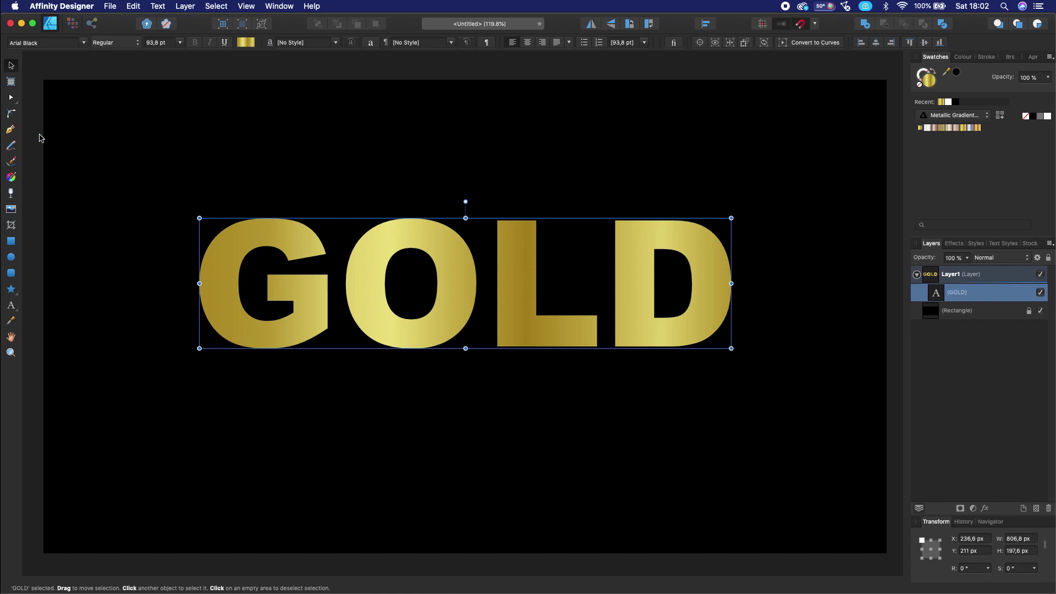
Step: Run the gold gradient vertically from the top of the letters downward
click(11, 178)
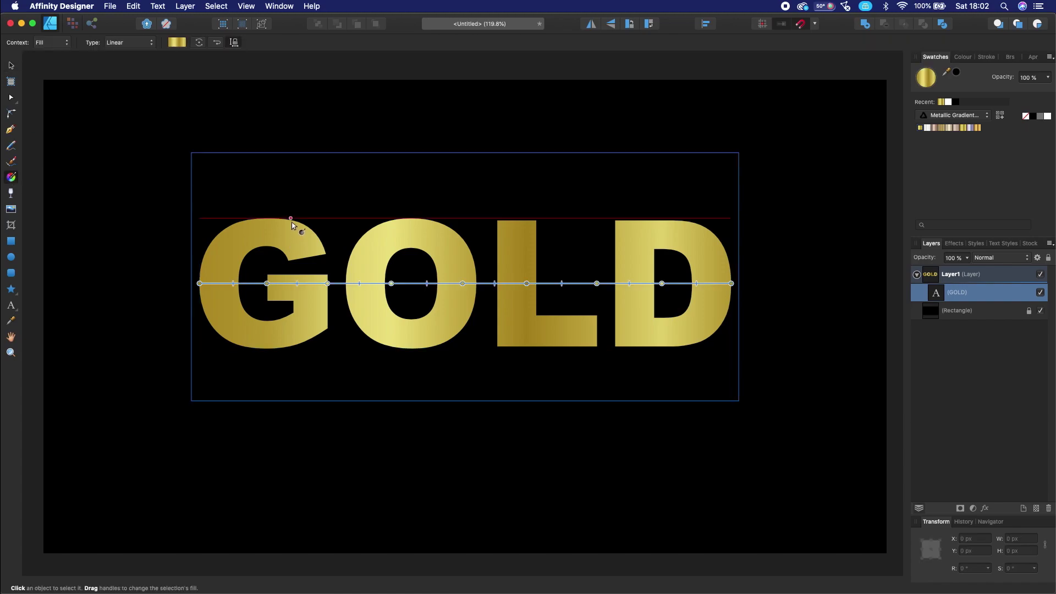
drag(291, 218, 291, 384)
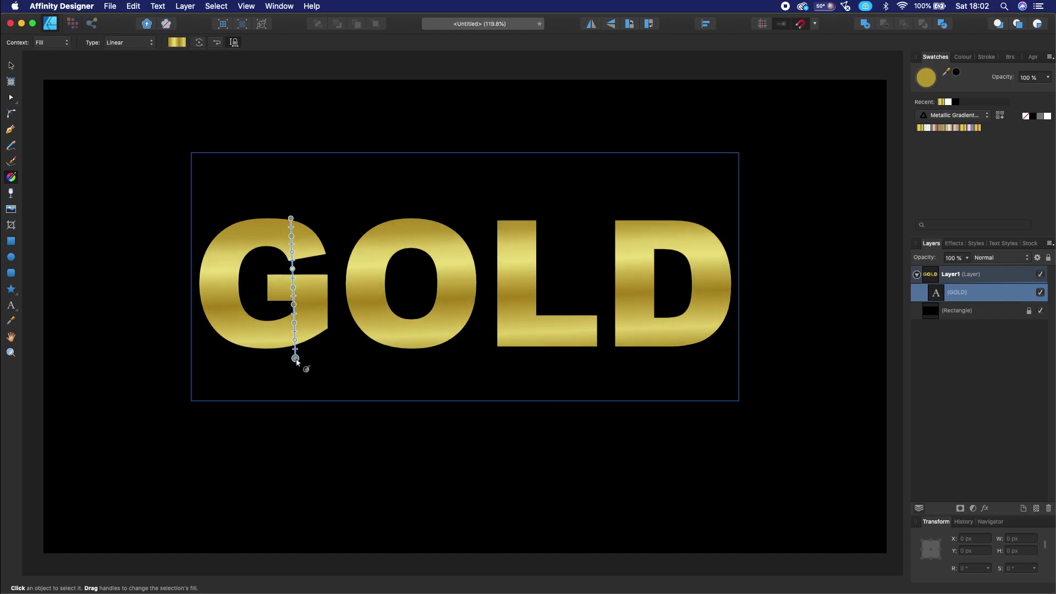
drag(291, 384, 291, 445)
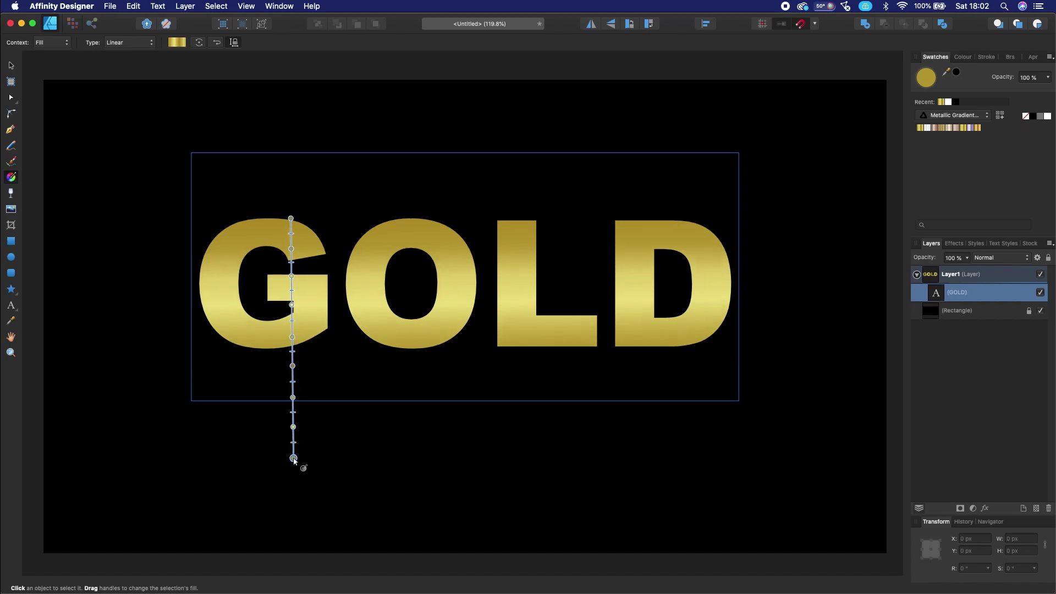
click(11, 65)
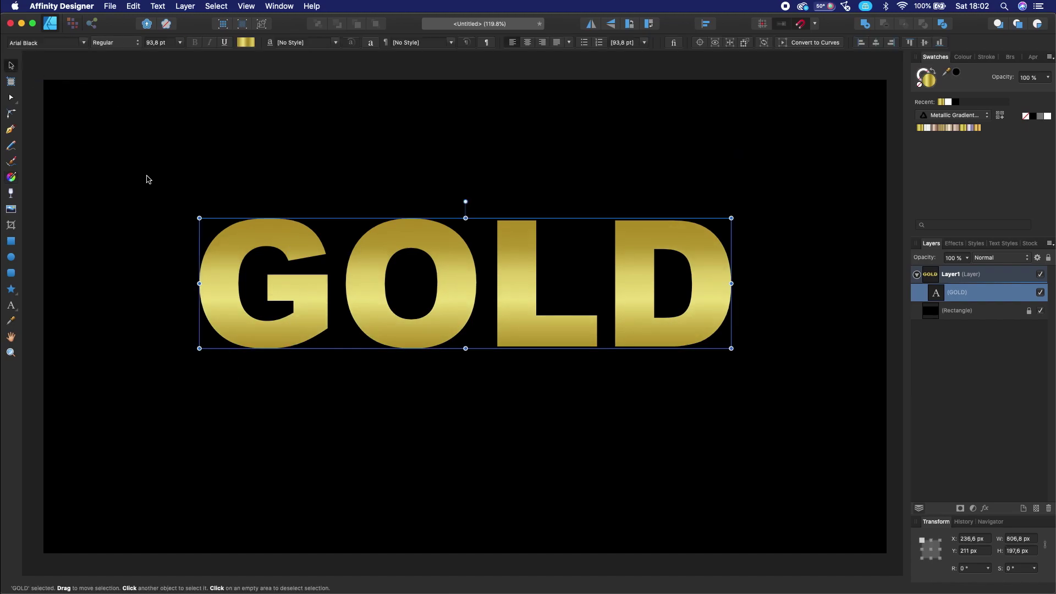
click(154, 181)
Step: Reapply the metallic gold gradient to GOLD and give it a thin outline of about 0.8 pt
click(288, 254)
click(919, 129)
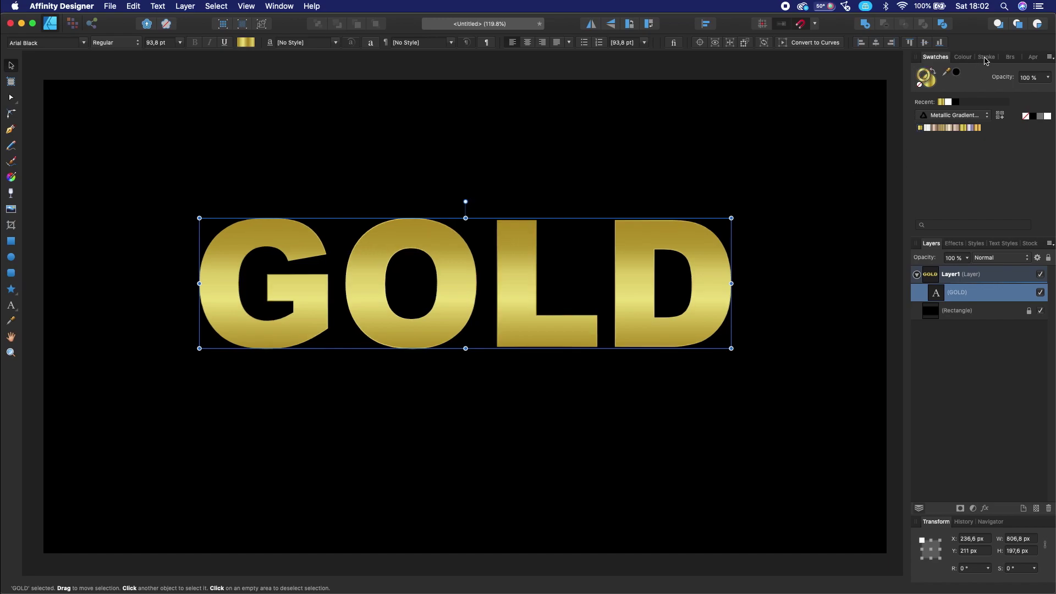
click(985, 57)
drag(945, 90, 953, 90)
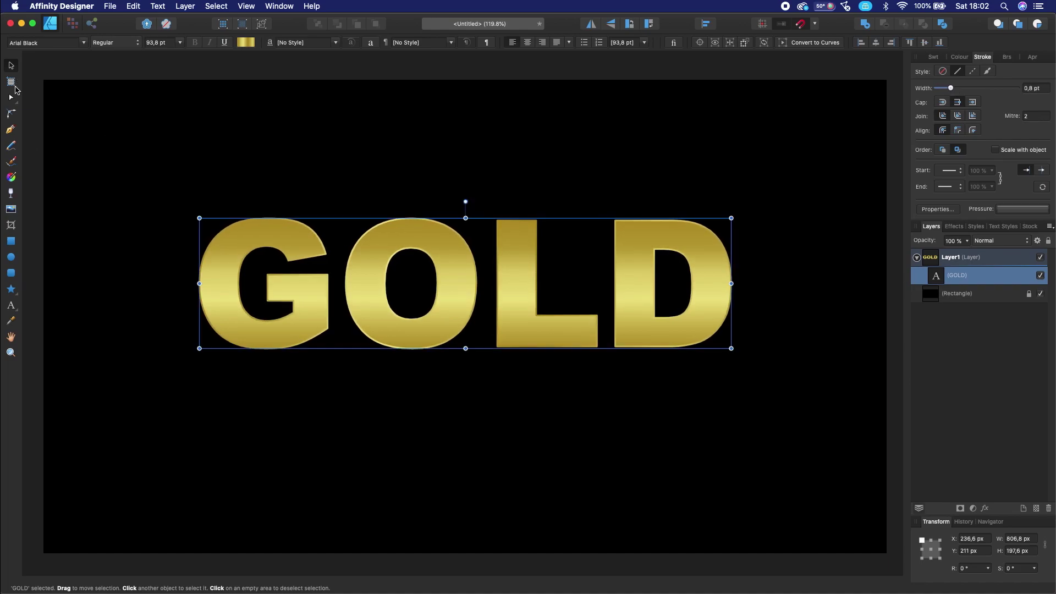
Step: Give the GOLD outline its own vertical gold gradient using Context: Stroke
click(10, 178)
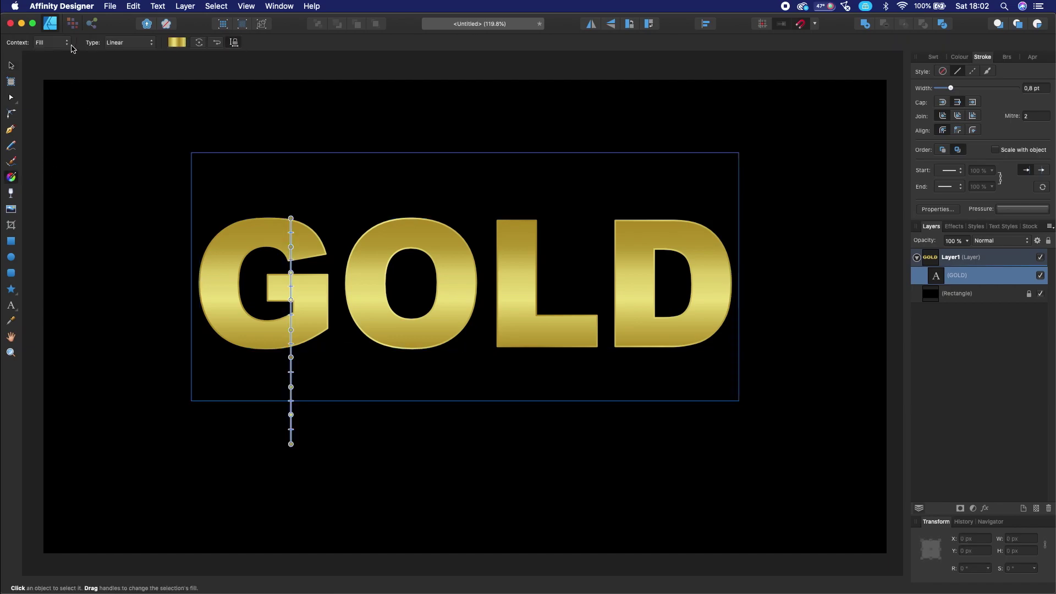
click(66, 43)
click(46, 52)
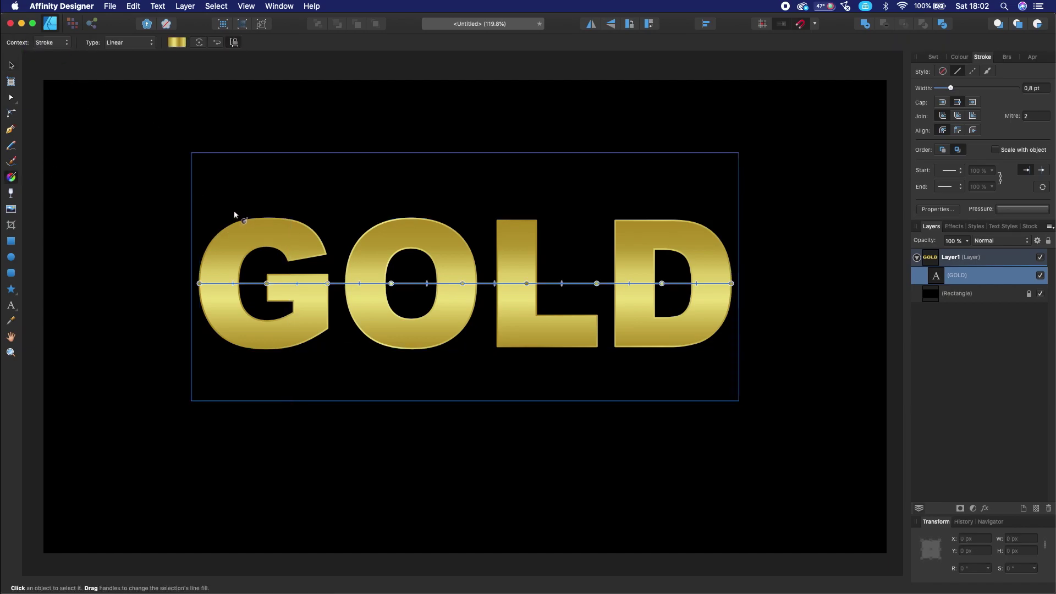
mouse_move(230, 212)
mouse_down()
mouse_move(225, 328)
mouse_move(225, 287)
mouse_up()
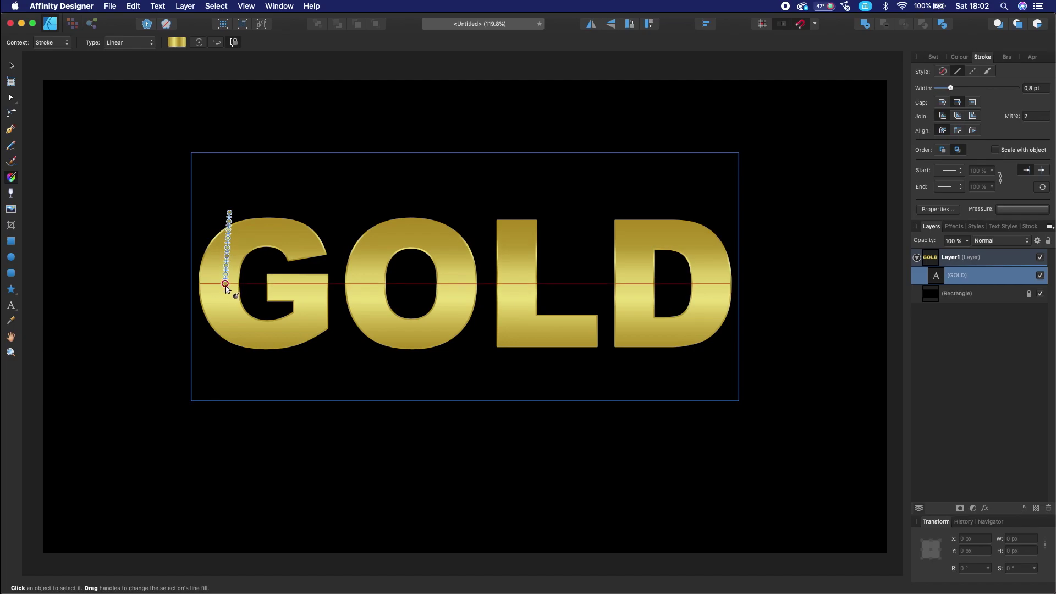
mouse_move(225, 290)
mouse_down()
mouse_move(228, 264)
mouse_move(234, 320)
mouse_up()
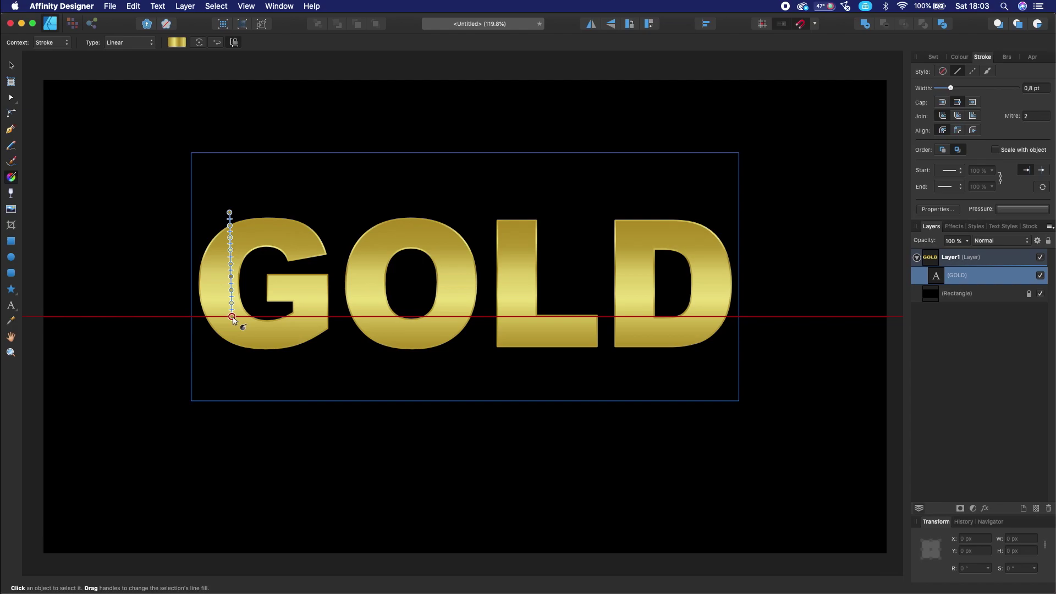
mouse_move(233, 320)
mouse_down()
mouse_move(231, 409)
mouse_move(228, 306)
mouse_up()
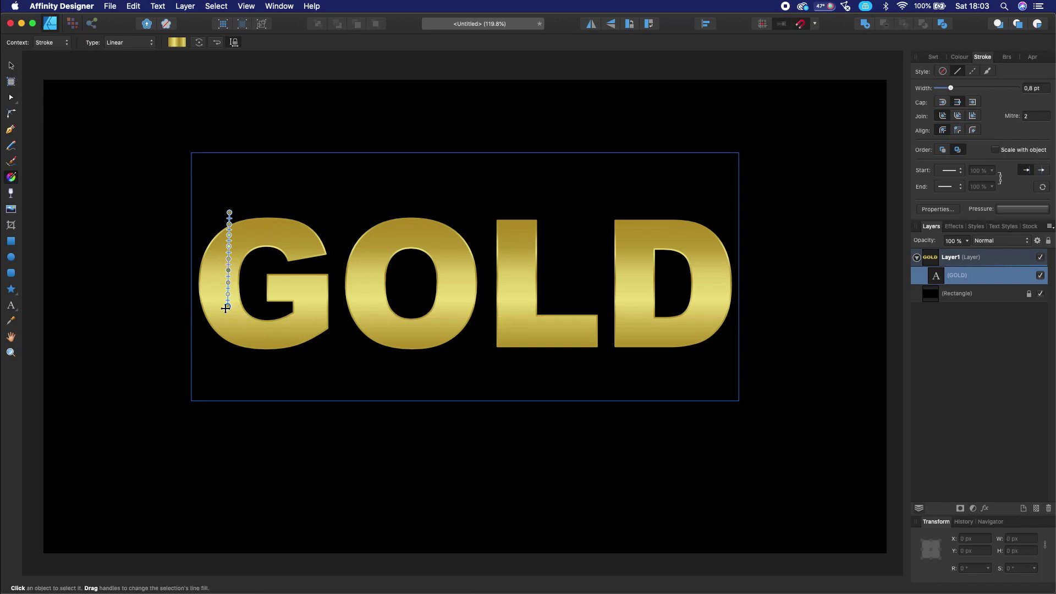
drag(225, 309, 228, 307)
click(169, 273)
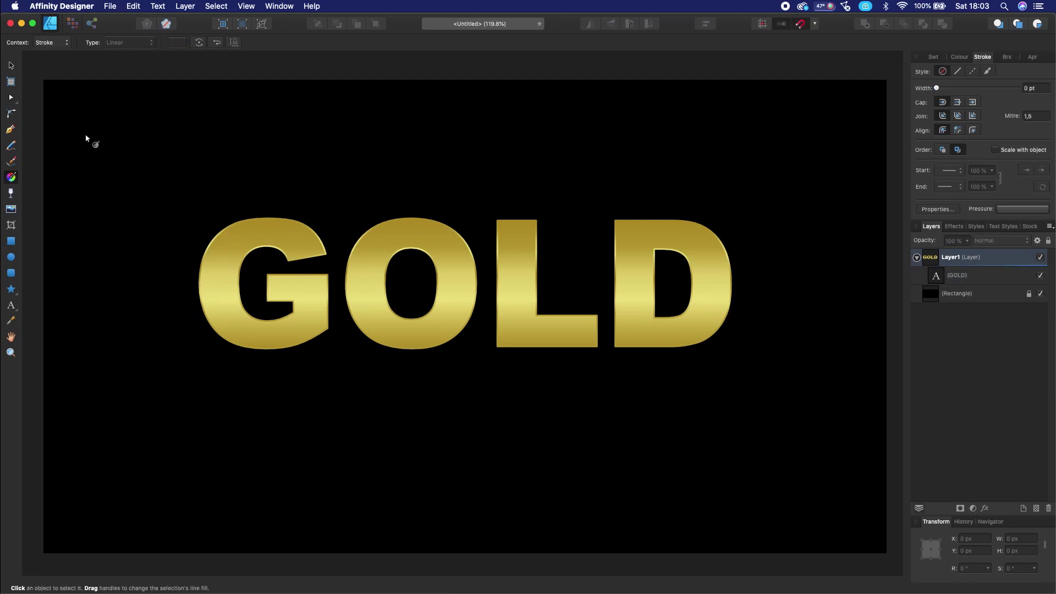
Step: Select the GOLD text, zoom in and shift it slightly down and right
click(12, 66)
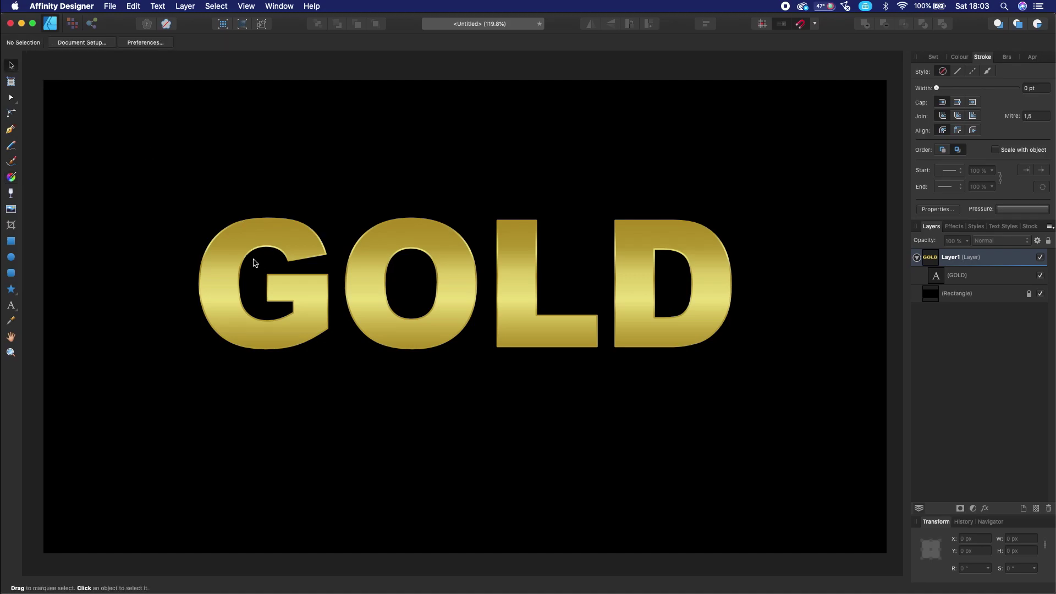
click(248, 249)
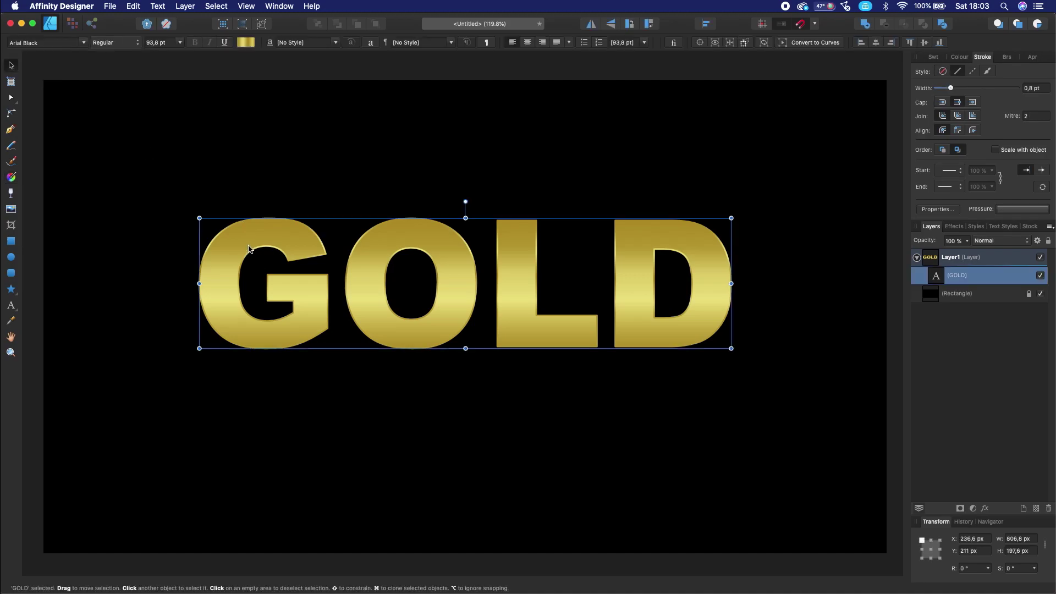
key(super+equal)
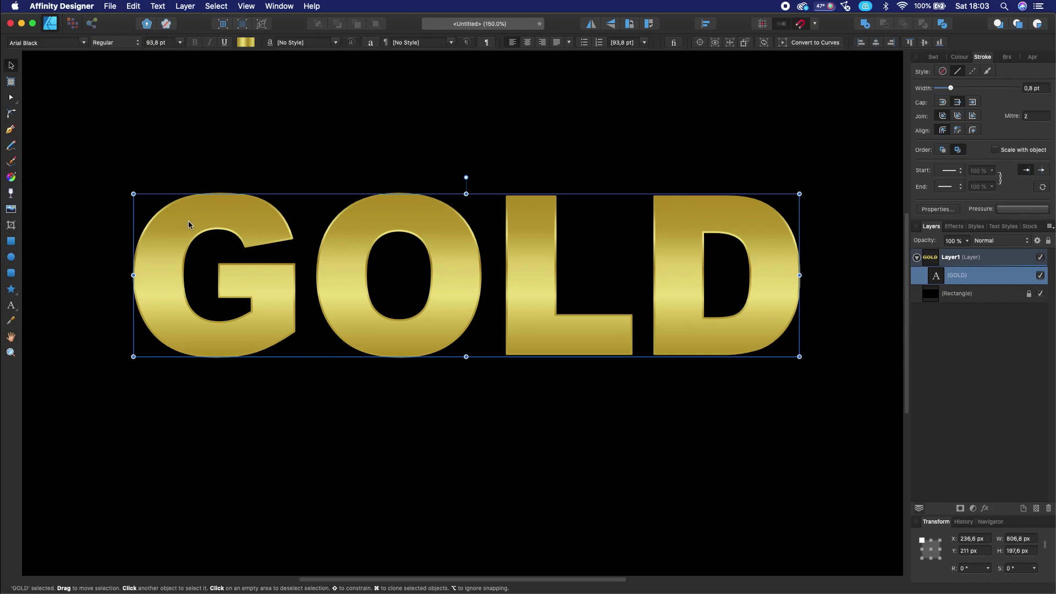
drag(189, 225, 188, 225)
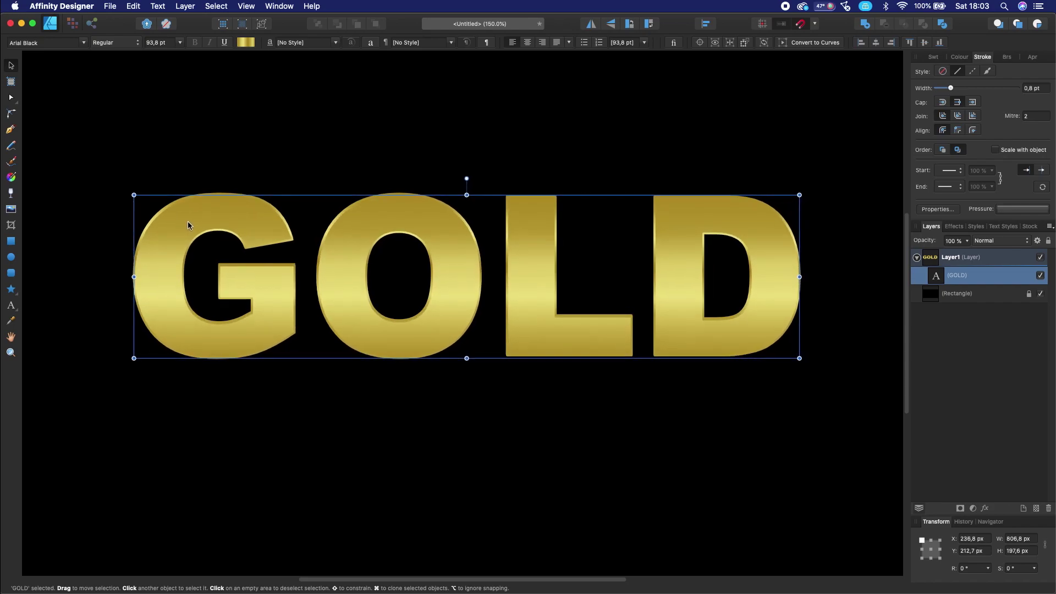
Step: Stack offset duplicates of GOLD with Cmd+J to build a 3D extruded depth
key(super+j)
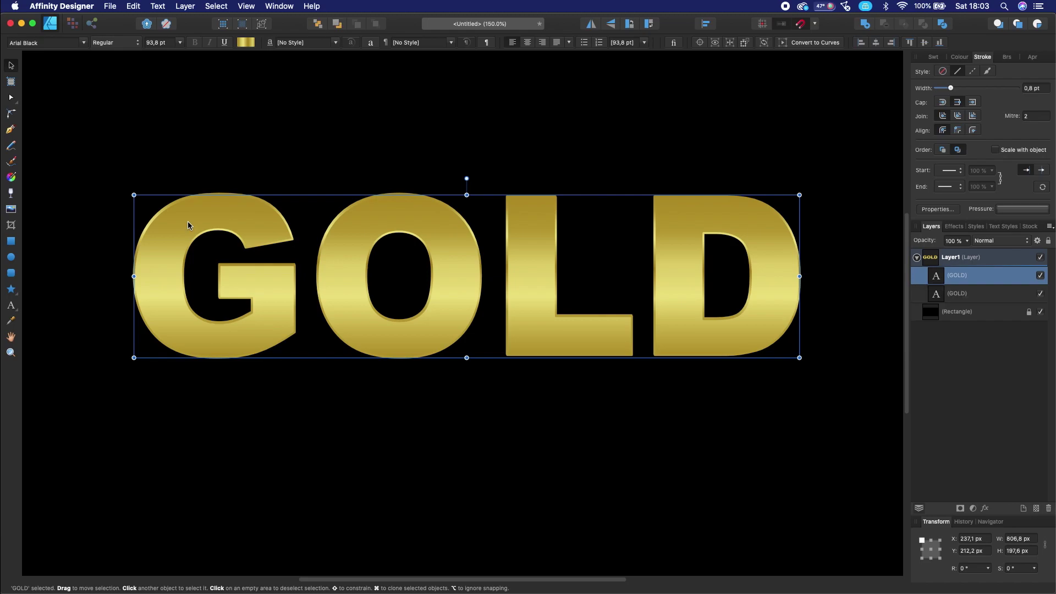
key(super+j)
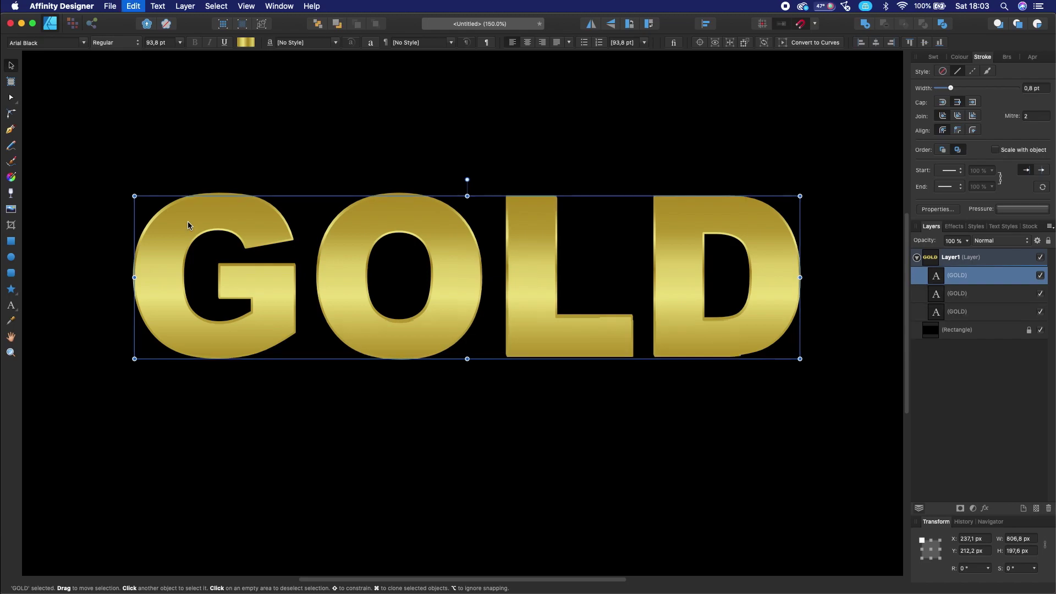
key(super+j)
key(super+j)
key(super+j)
key(super+j)
key(super+j)
key(super+j)
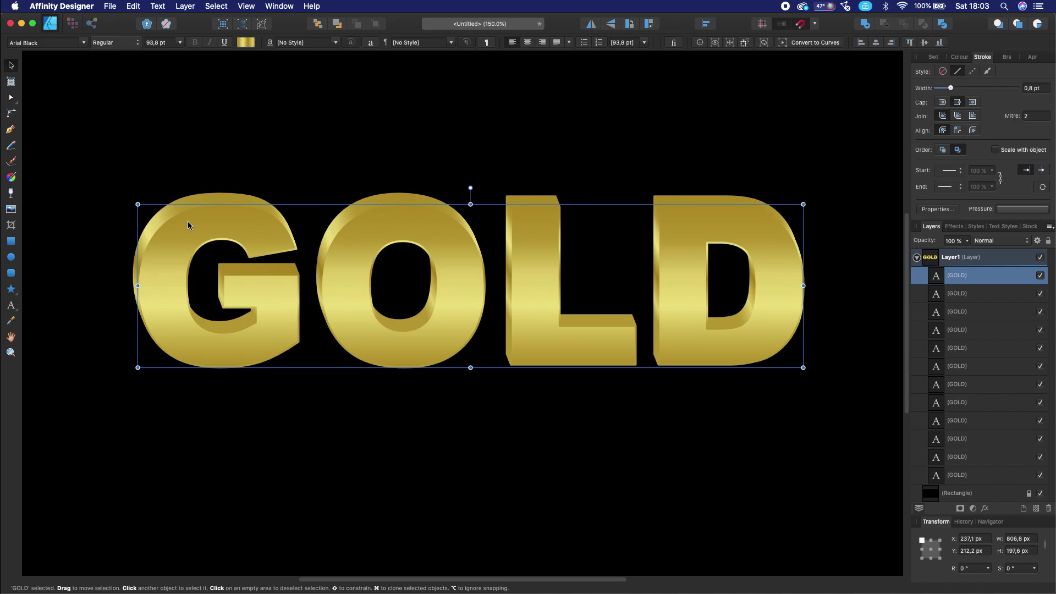
key(super+j)
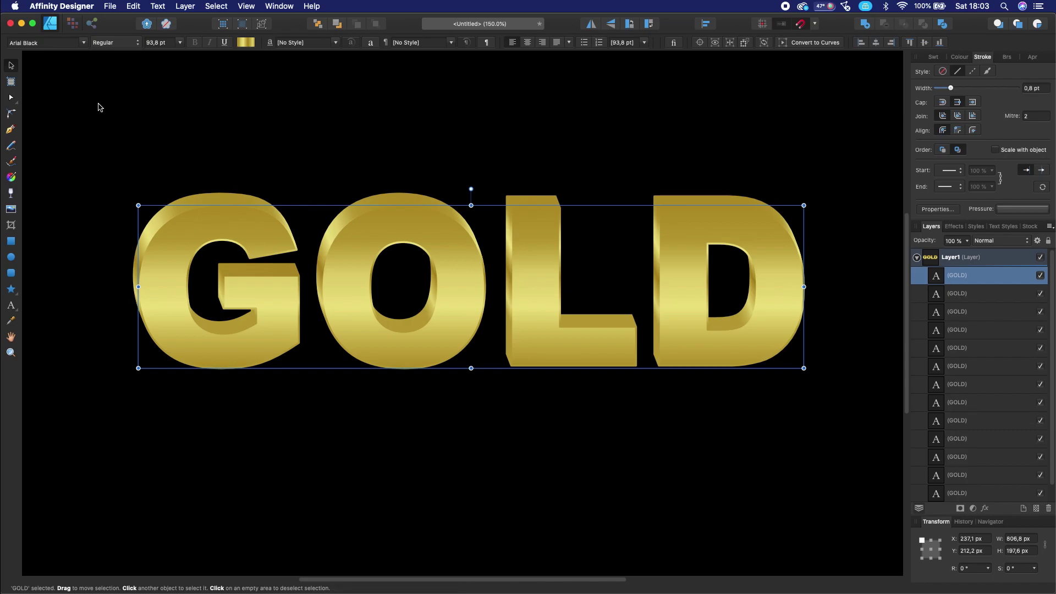
key(super+j)
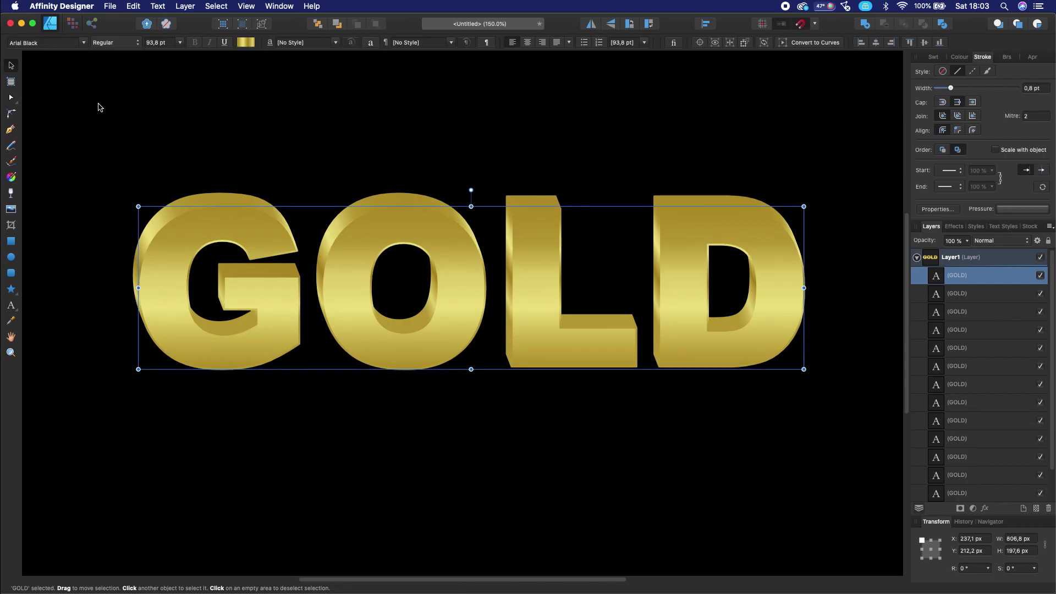
key(super+z)
key(super+z)
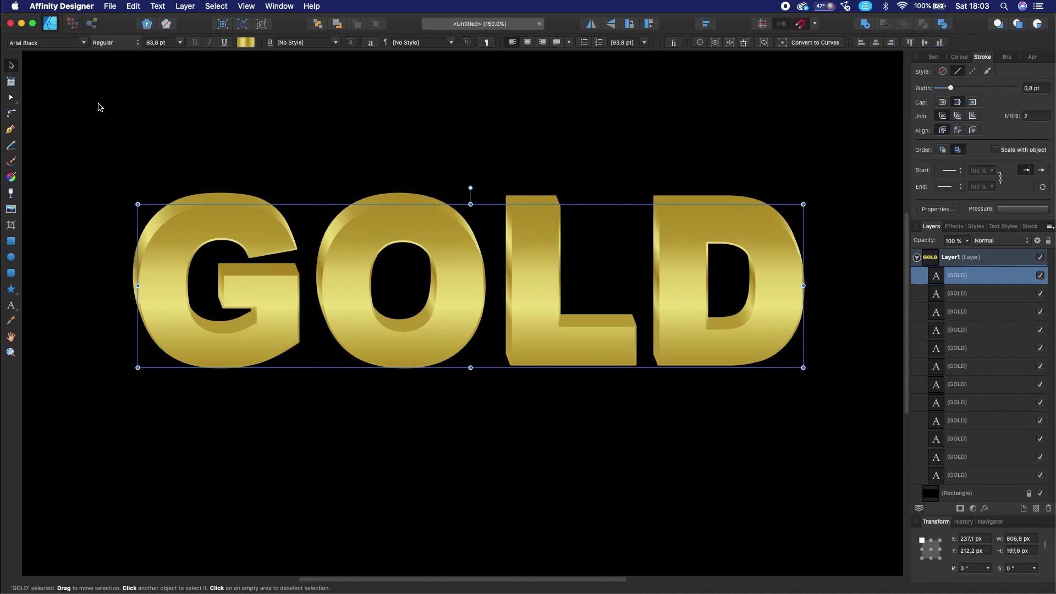
key(super+j)
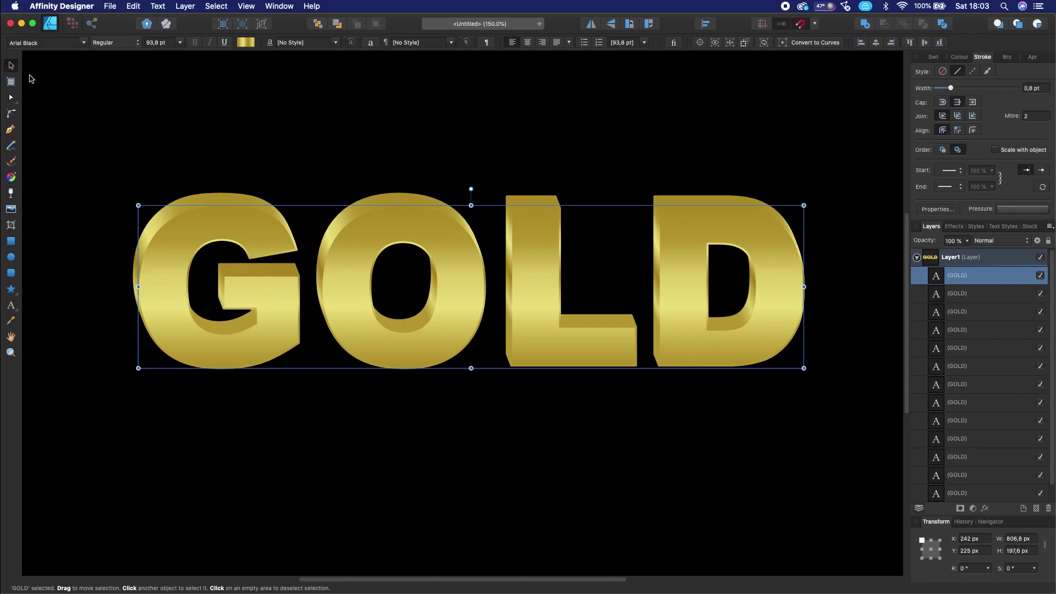
click(96, 118)
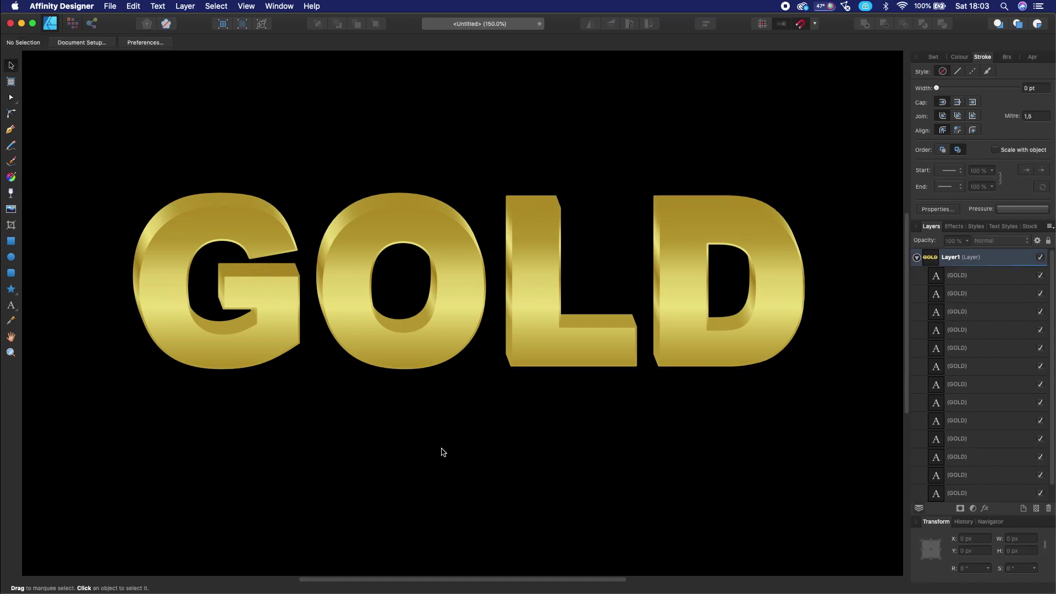
click(175, 245)
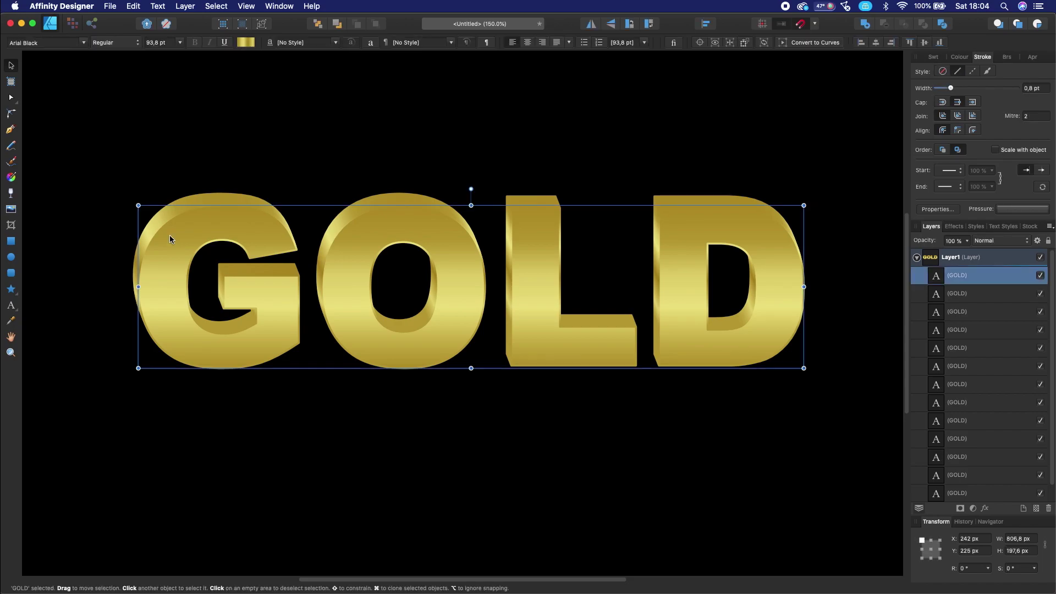
Step: Give the front GOLD copy a short near-vertical gold gradient running down through the L
key(g)
drag(212, 206, 213, 376)
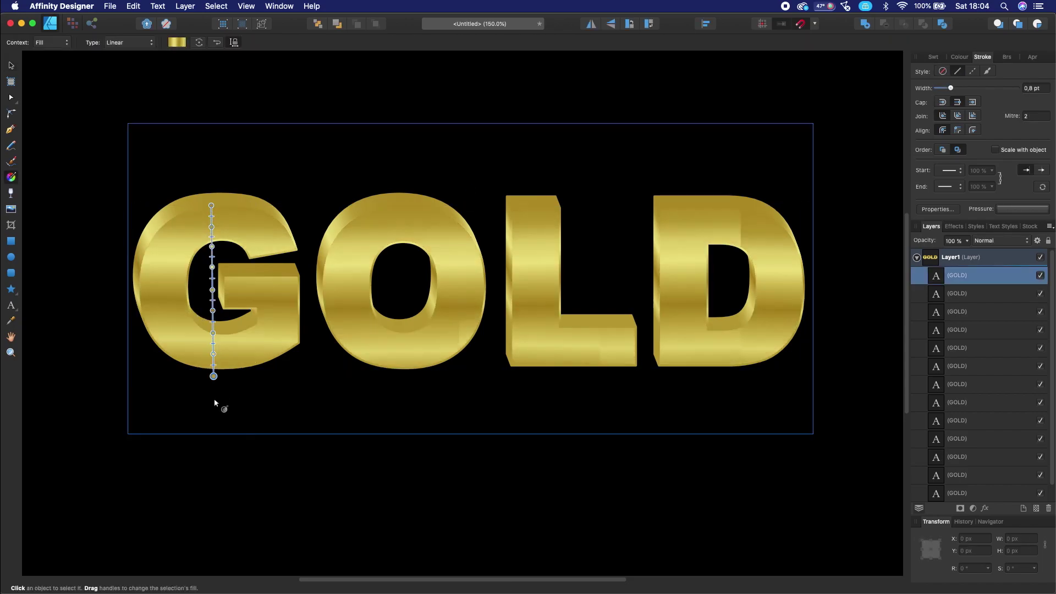
mouse_move(166, 222)
mouse_down()
mouse_move(550, 368)
mouse_move(875, 431)
mouse_up()
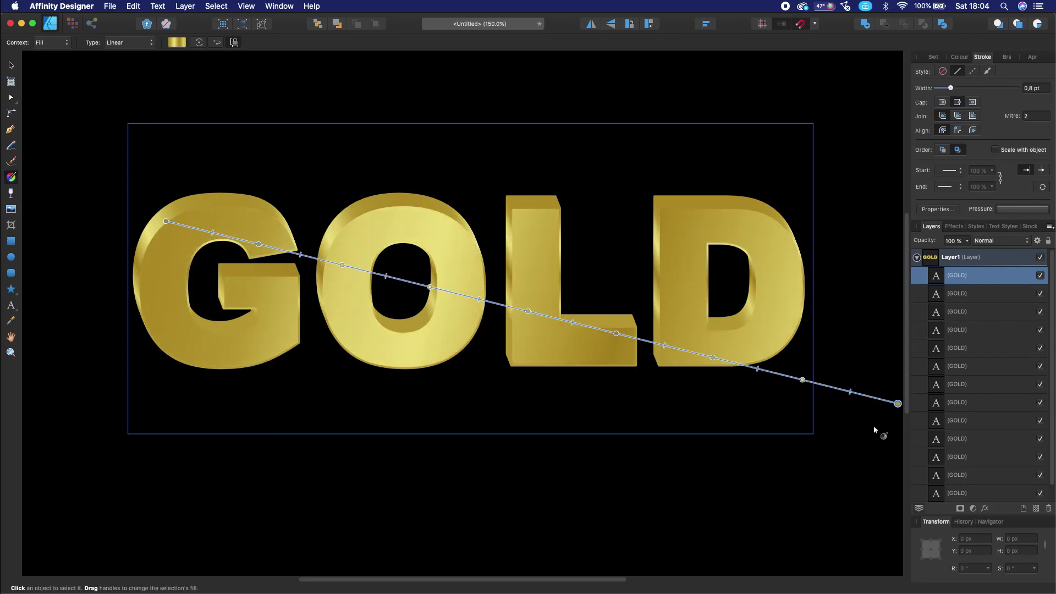
key(super+minus)
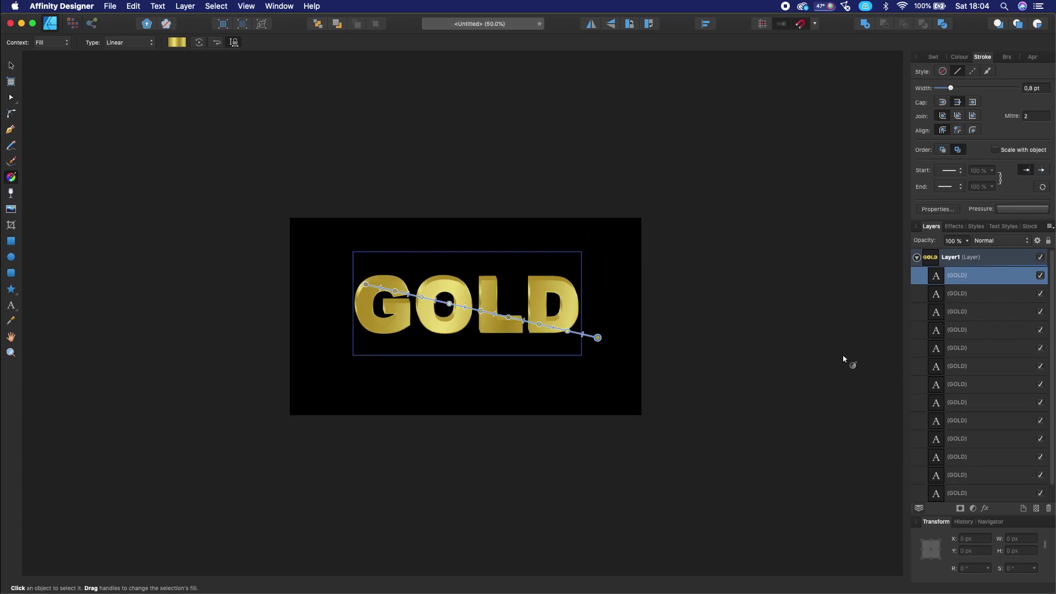
drag(638, 353, 764, 388)
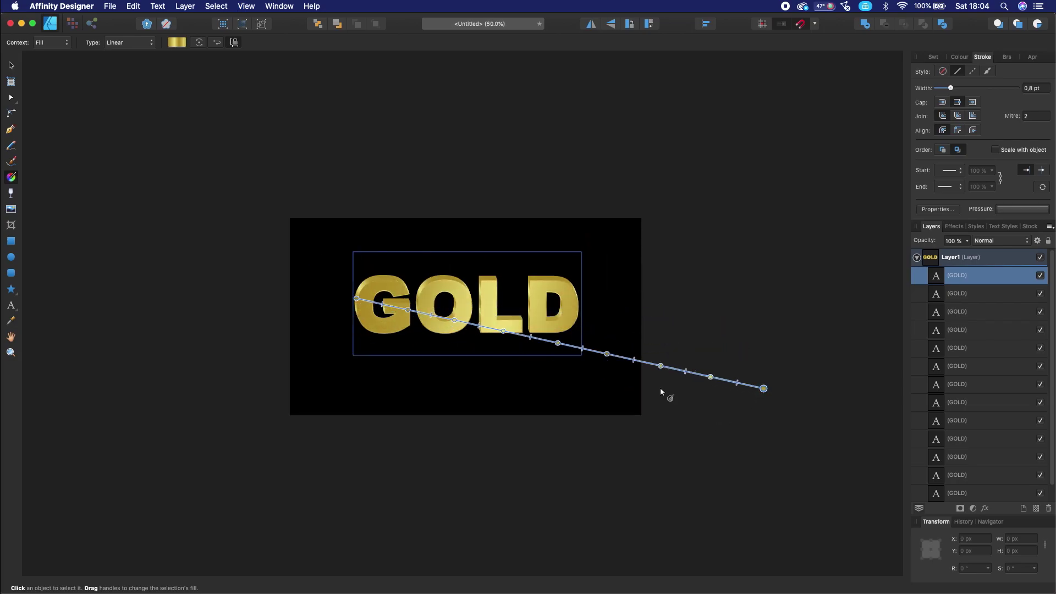
drag(349, 333, 630, 333)
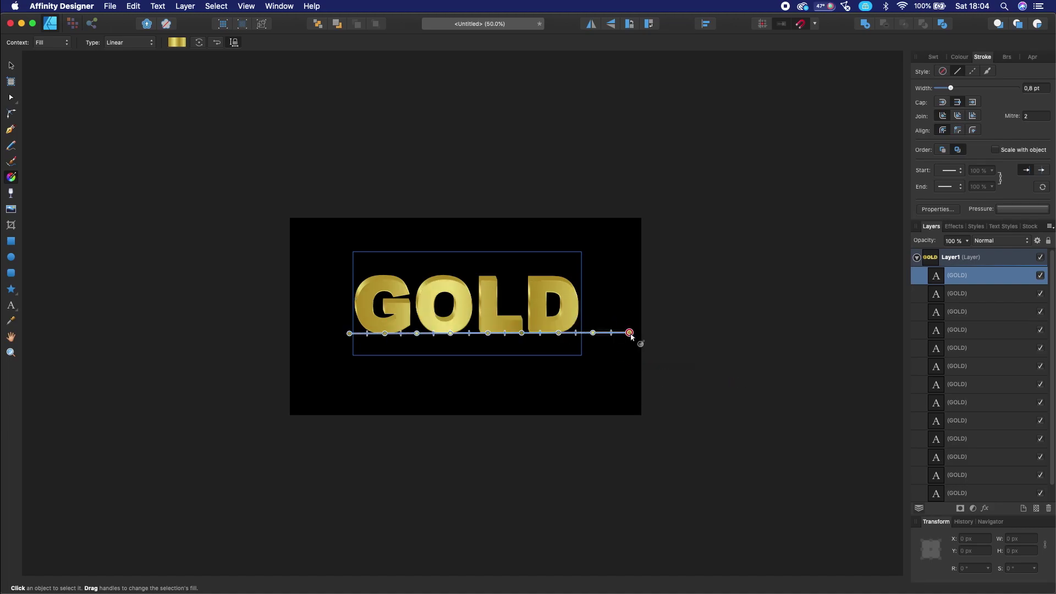
drag(516, 278, 524, 449)
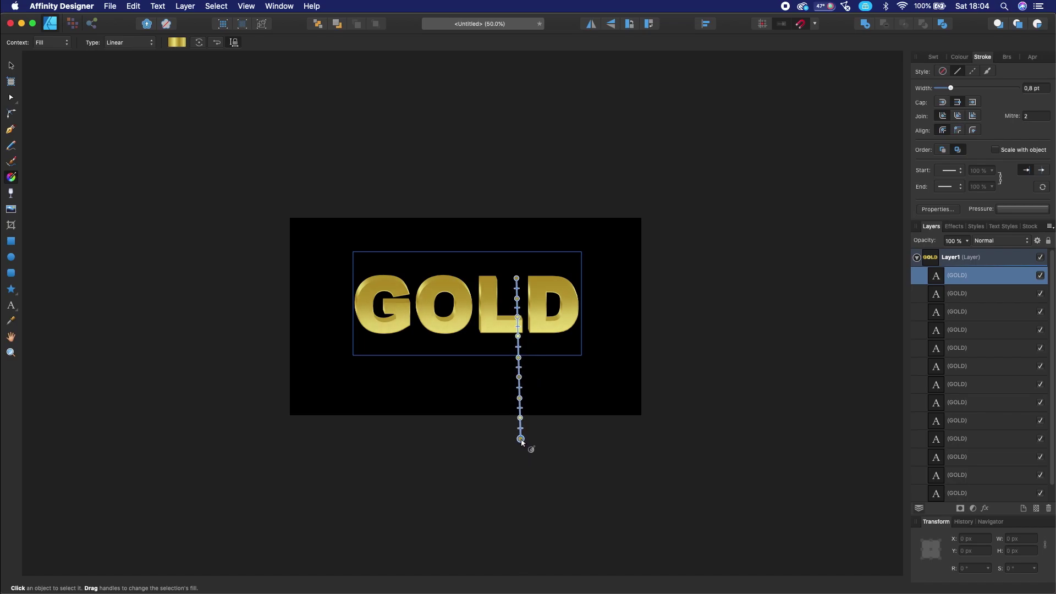
drag(525, 449, 520, 379)
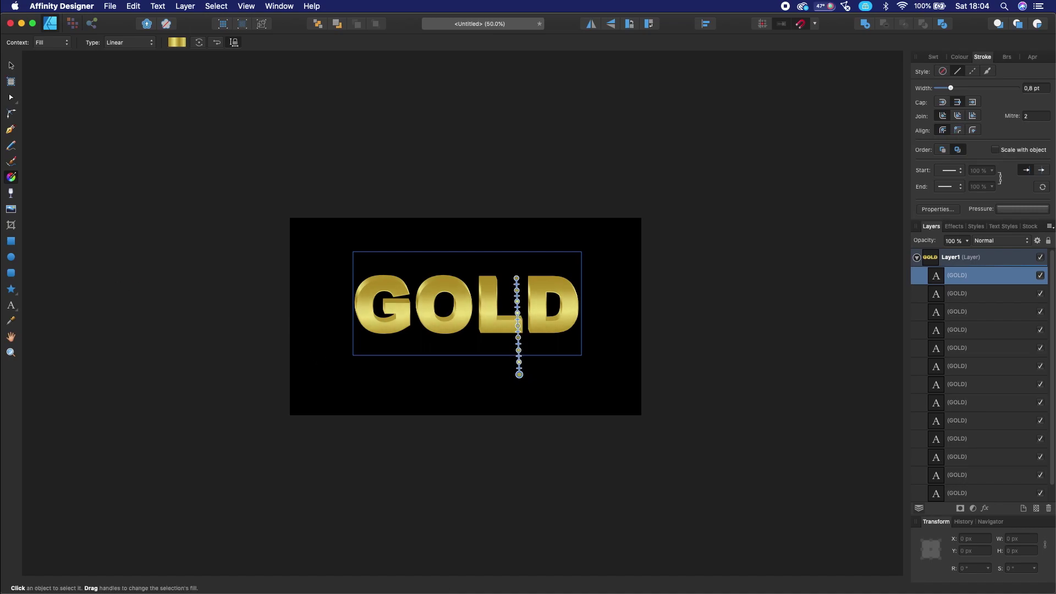
click(12, 68)
click(238, 243)
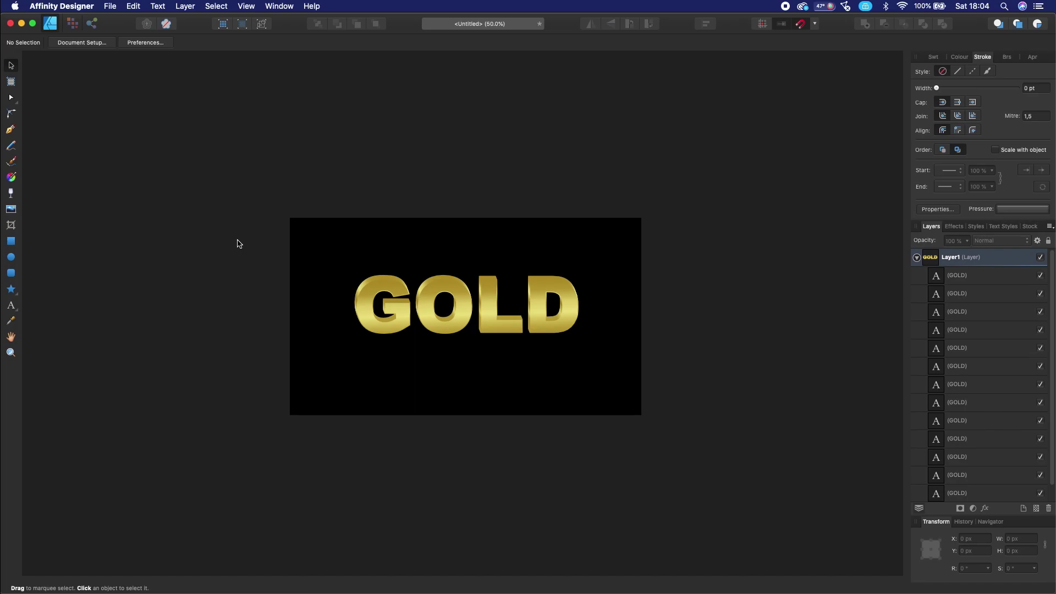
Step: Zoom in to 150% and select the frontmost GOLD text copy
key(super+plus)
key(super+plus)
key(super+minus)
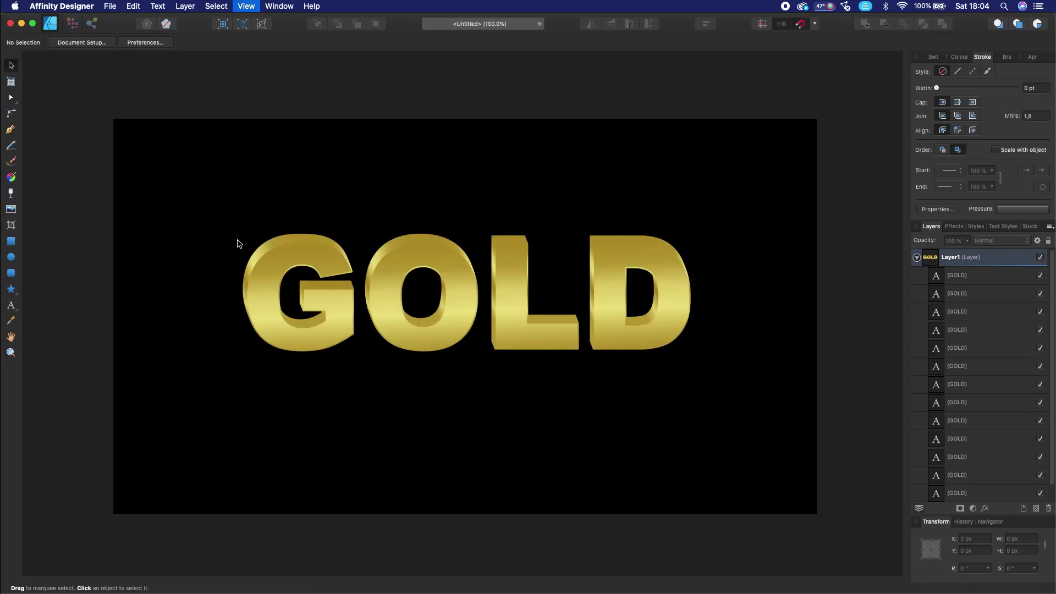
key(super+plus)
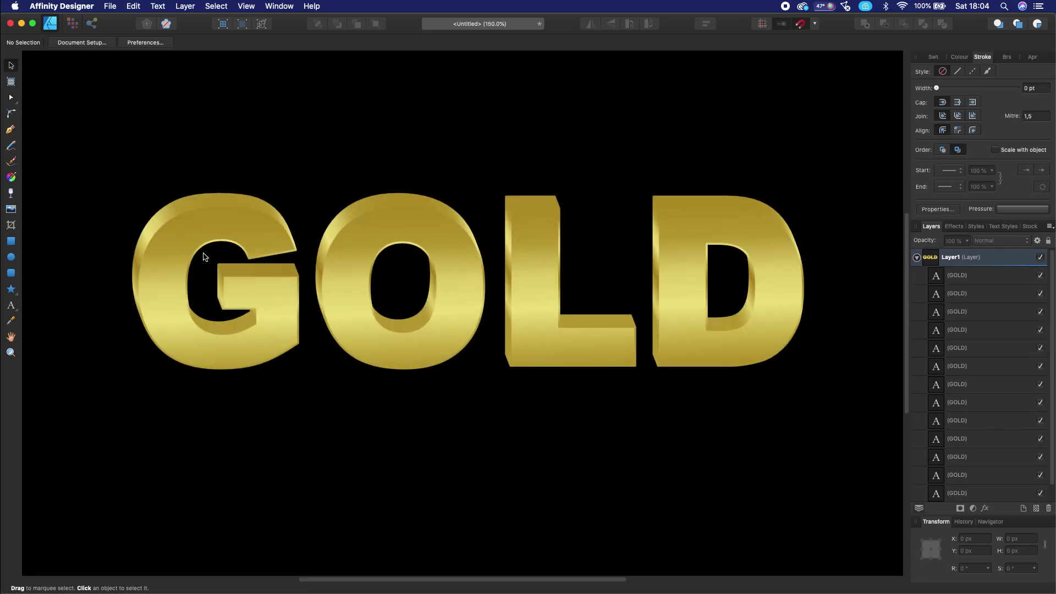
click(211, 231)
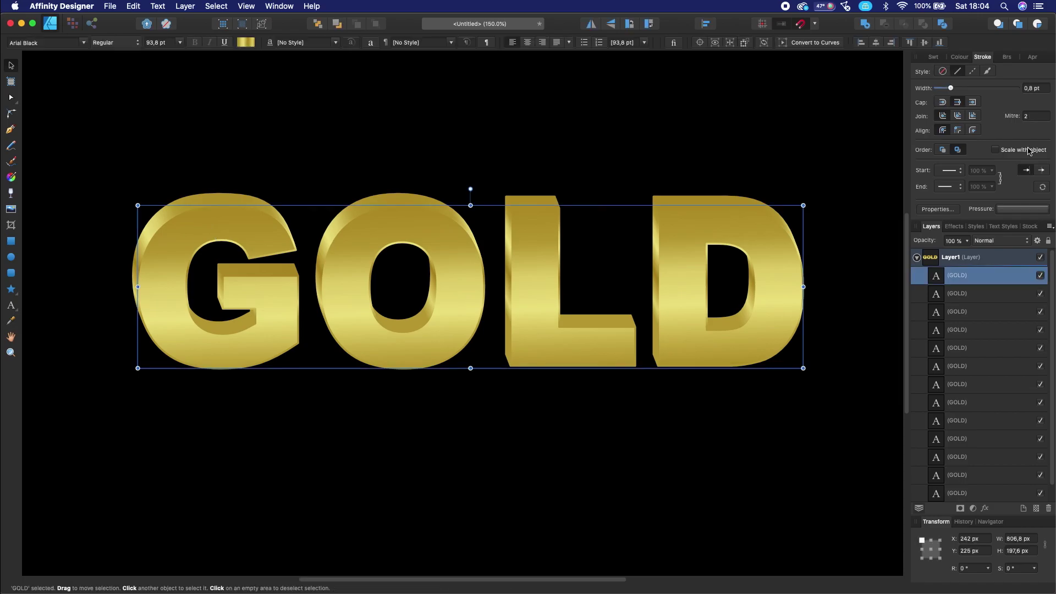
click(937, 58)
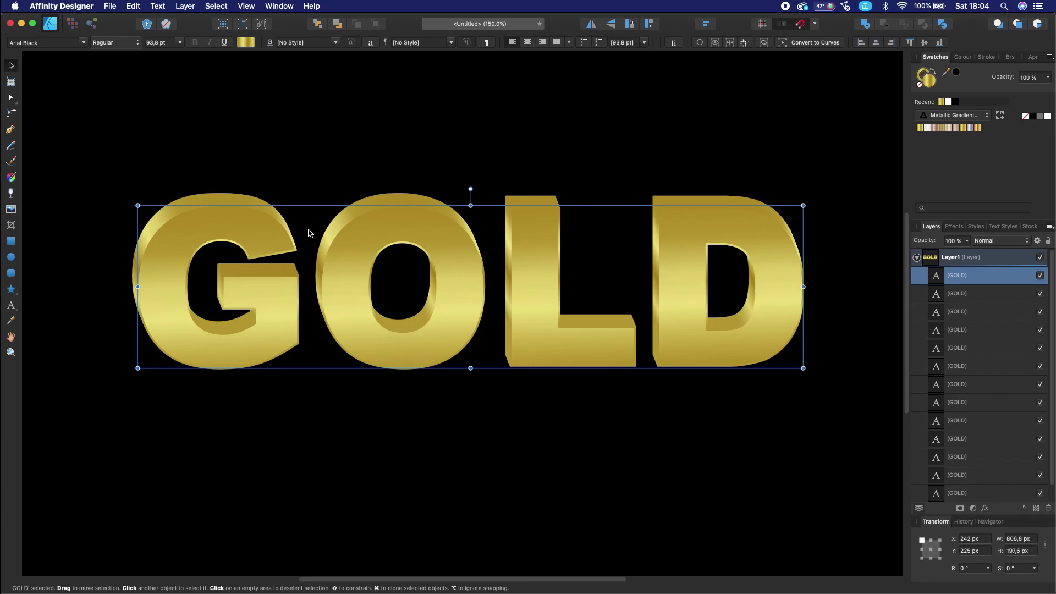
click(366, 111)
click(340, 239)
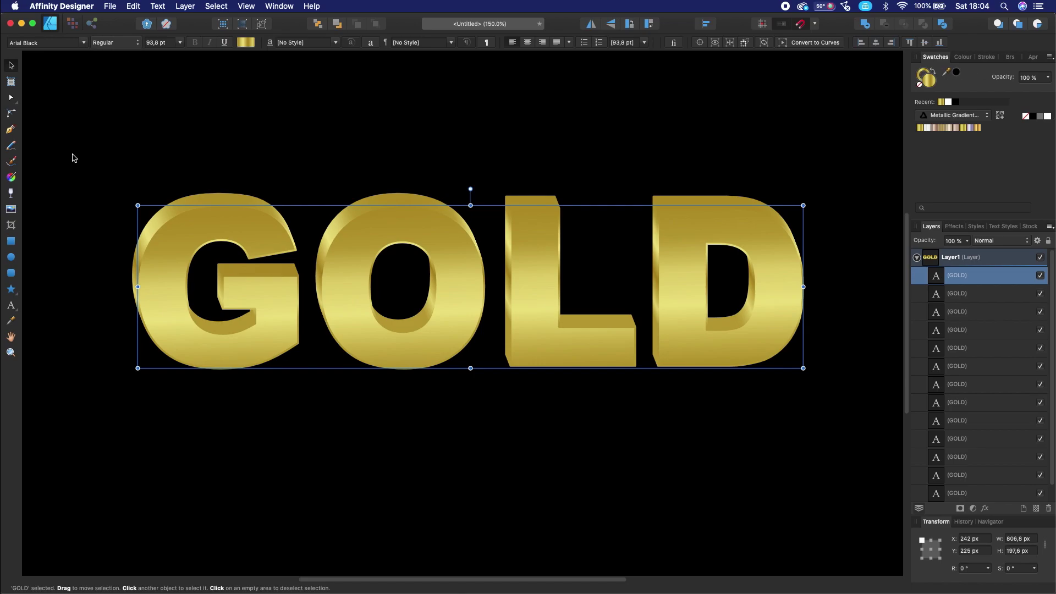
Step: Set the front copy's outline gradient to run horizontally along the G's top
key(g)
click(57, 44)
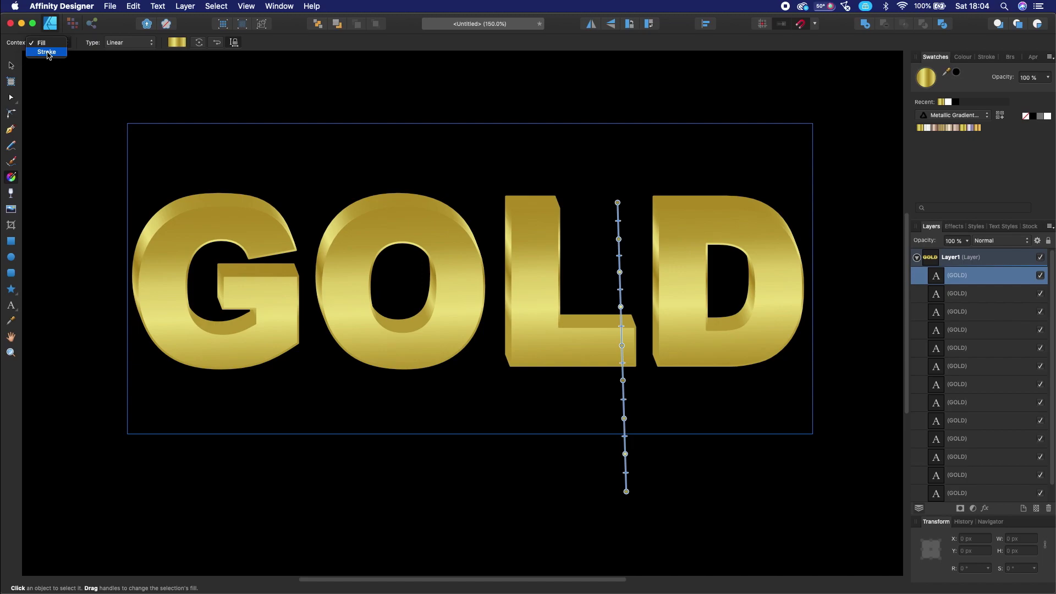
click(47, 52)
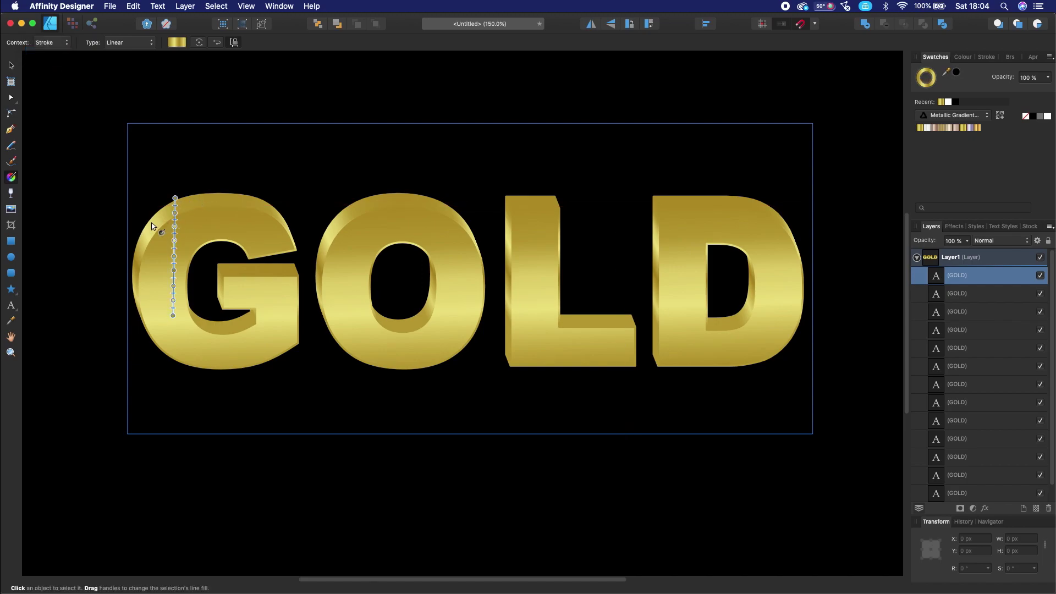
mouse_move(152, 223)
mouse_down()
mouse_move(801, 230)
mouse_move(295, 224)
mouse_up()
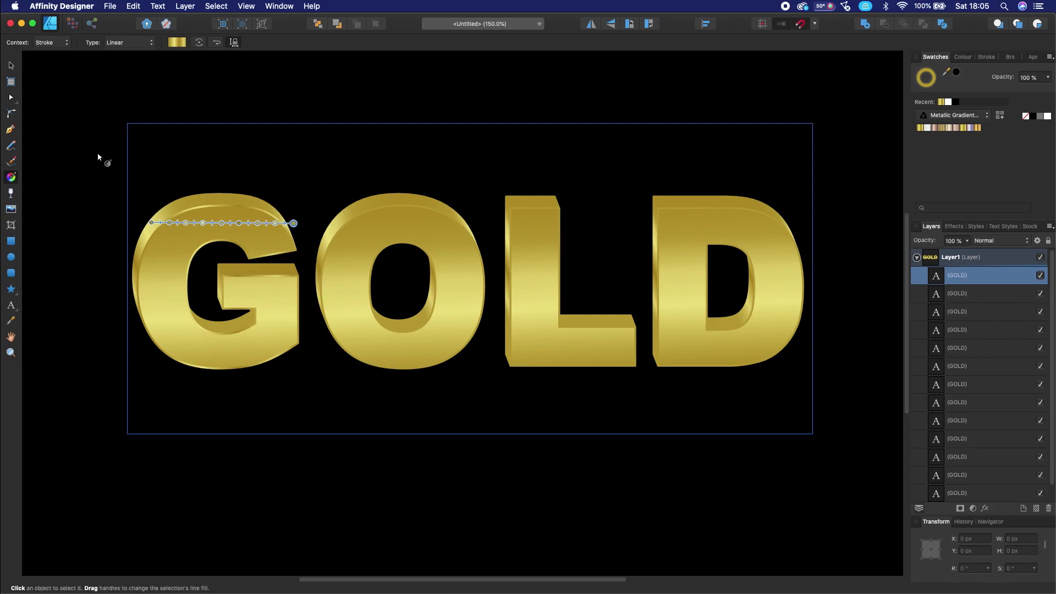
mouse_move(178, 205)
mouse_down()
mouse_move(276, 219)
mouse_move(259, 213)
mouse_up()
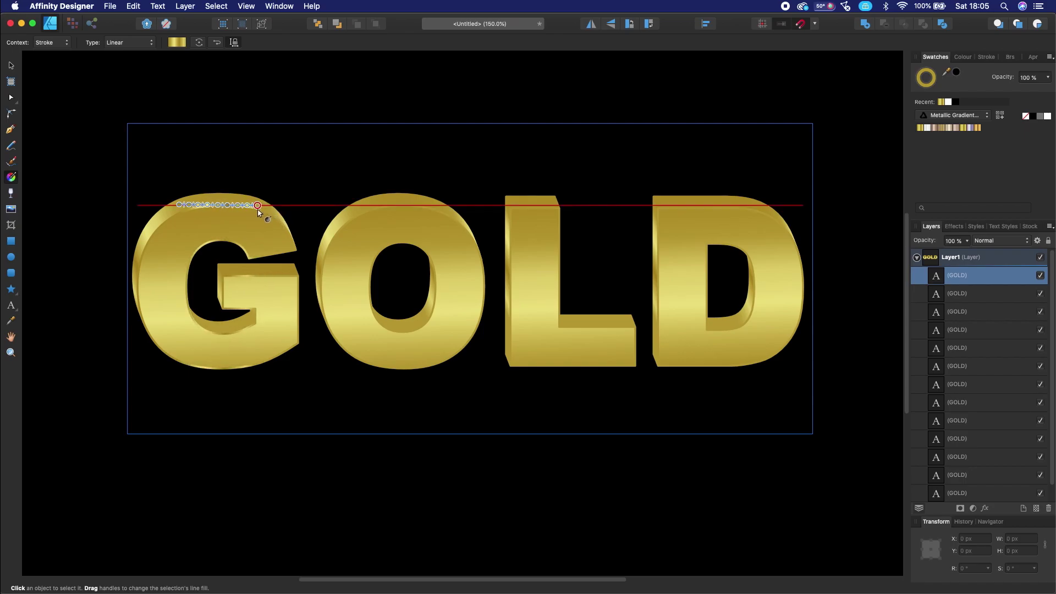
click(12, 67)
click(38, 90)
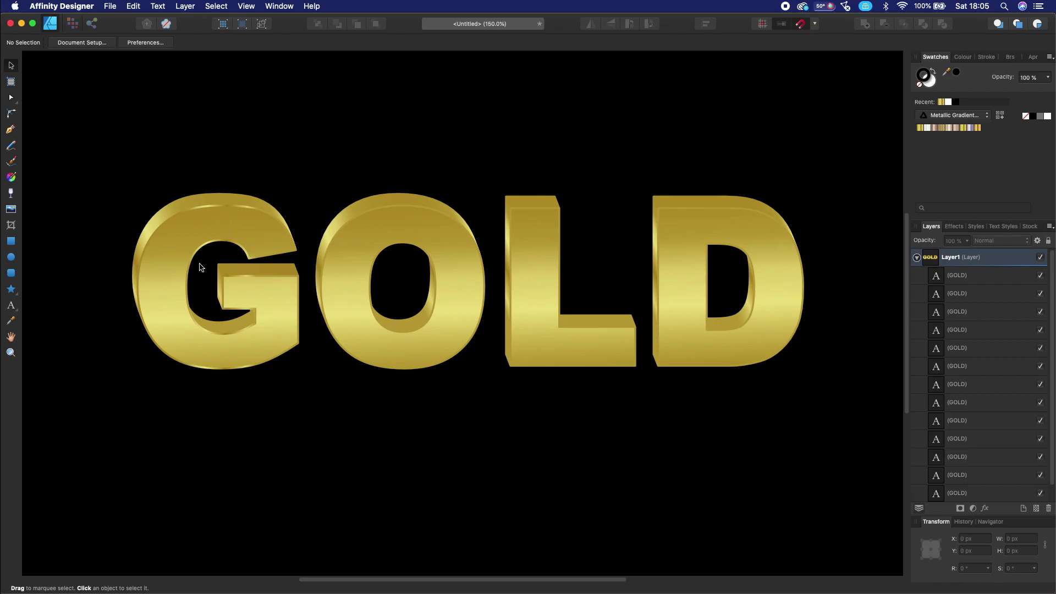
Step: Convert the front GOLD text to curves and ungroup it into G, O, L and D letter curves
click(198, 208)
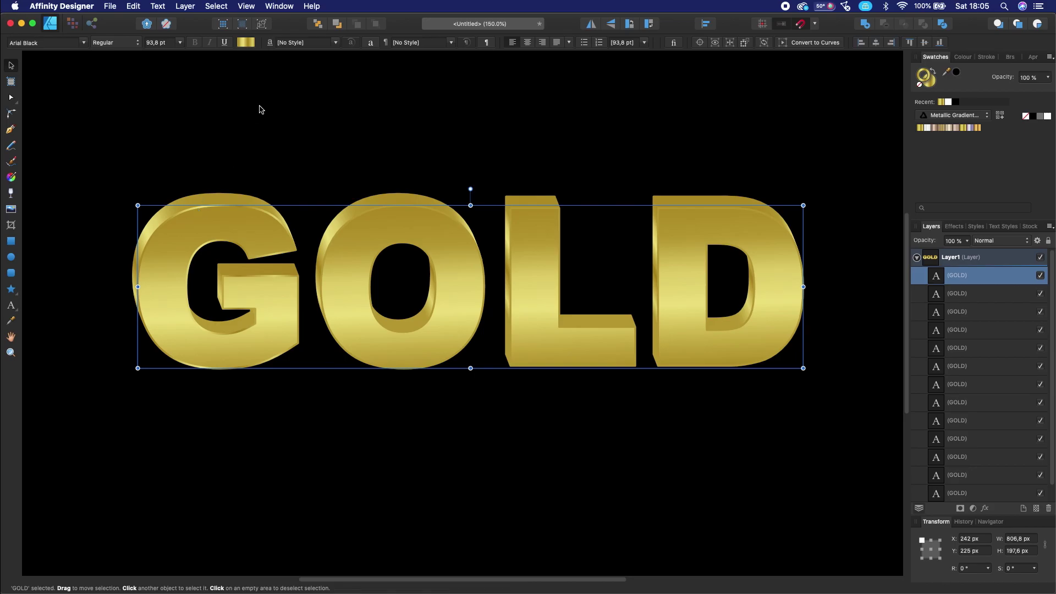
click(235, 212)
click(260, 171)
click(232, 225)
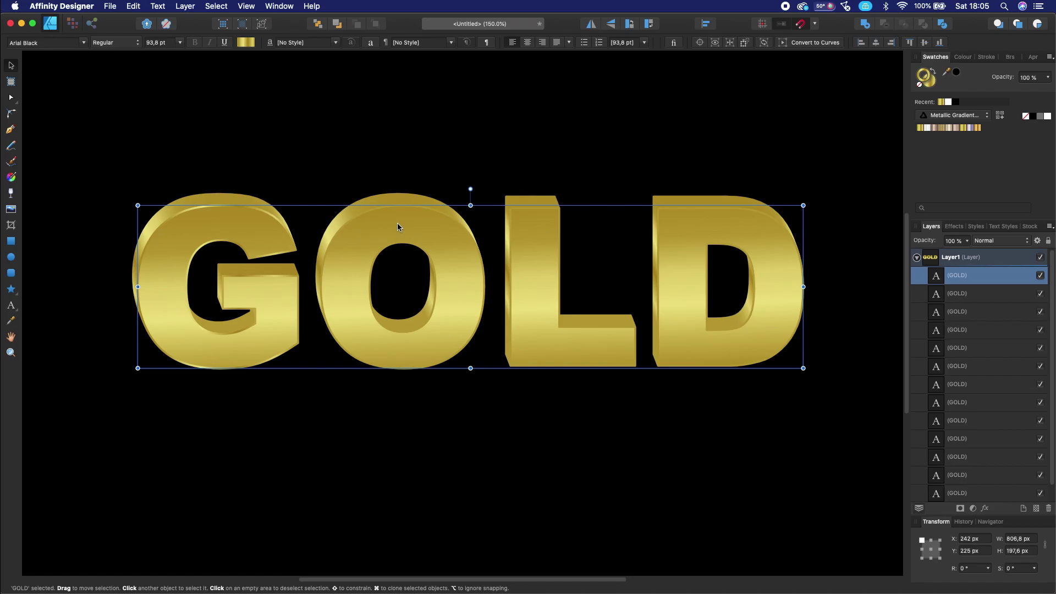
key(super+g)
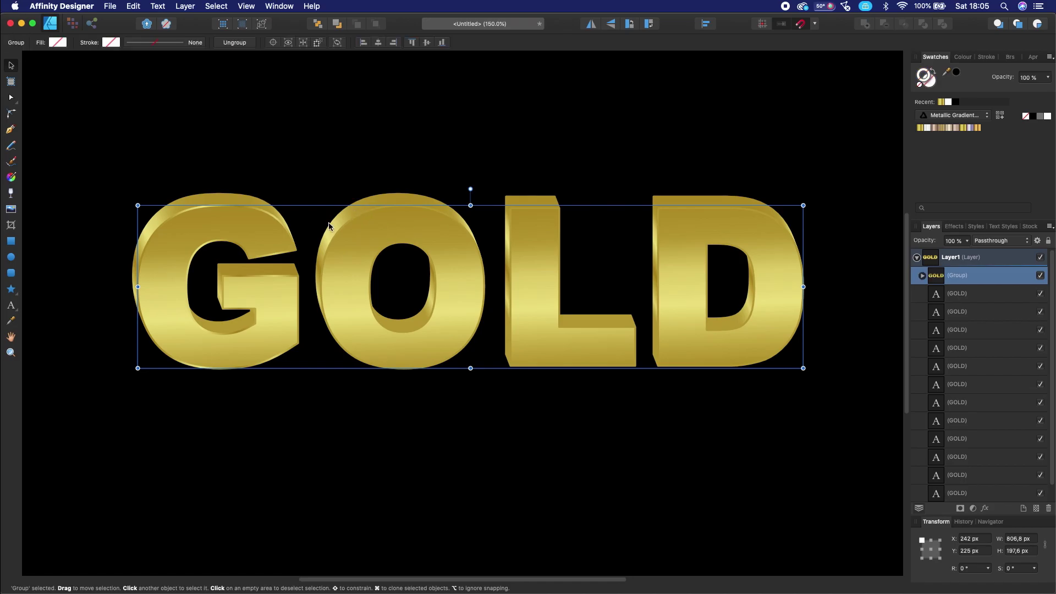
key(super+shift+g)
key(super+Return)
click(318, 160)
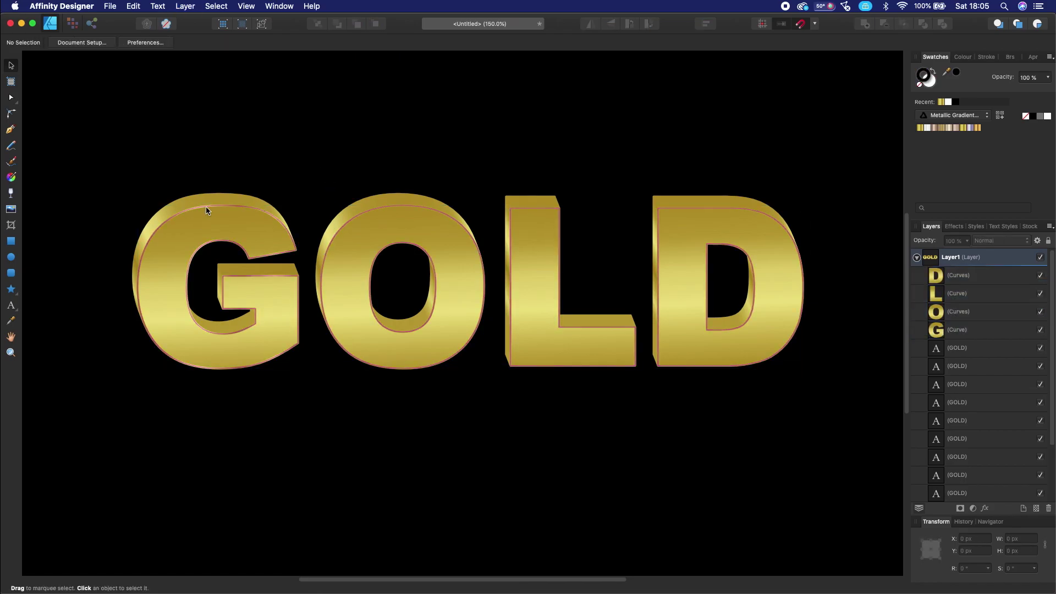
click(219, 239)
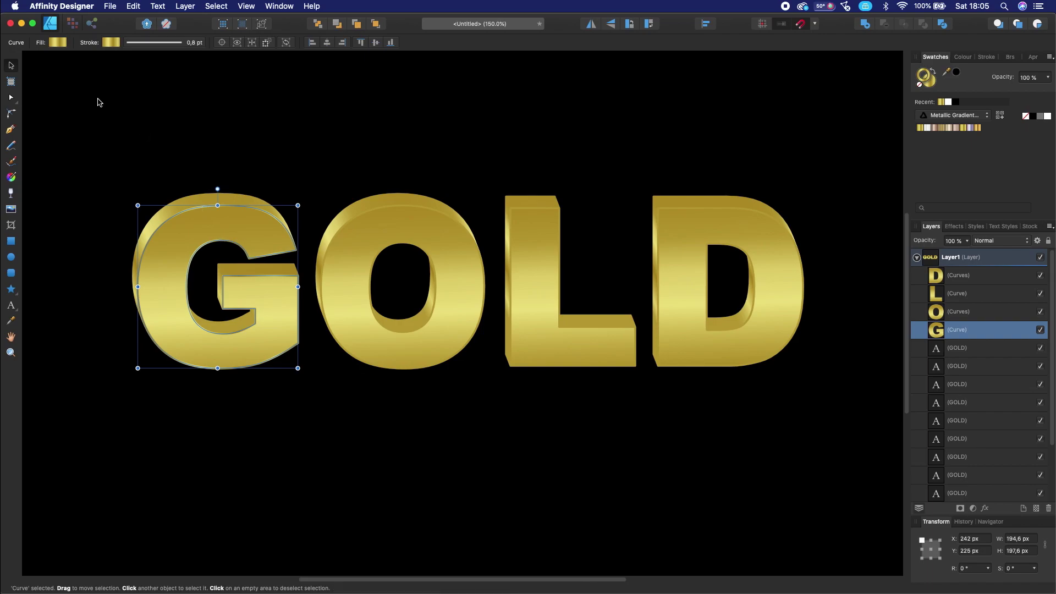
Step: Run the O curve's outline gradient horizontally across the top of the O
click(403, 249)
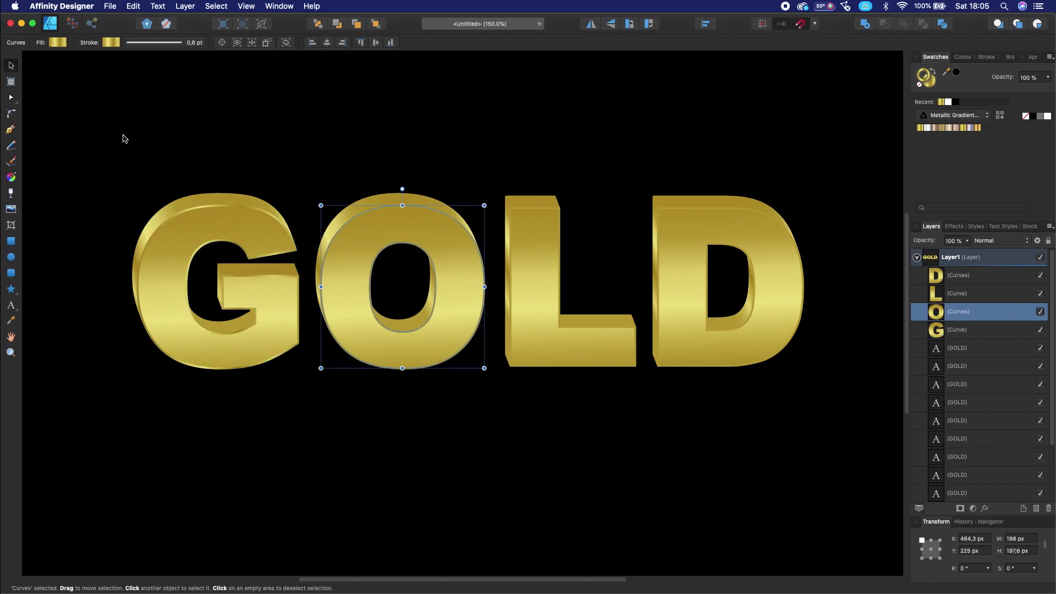
click(11, 177)
click(51, 42)
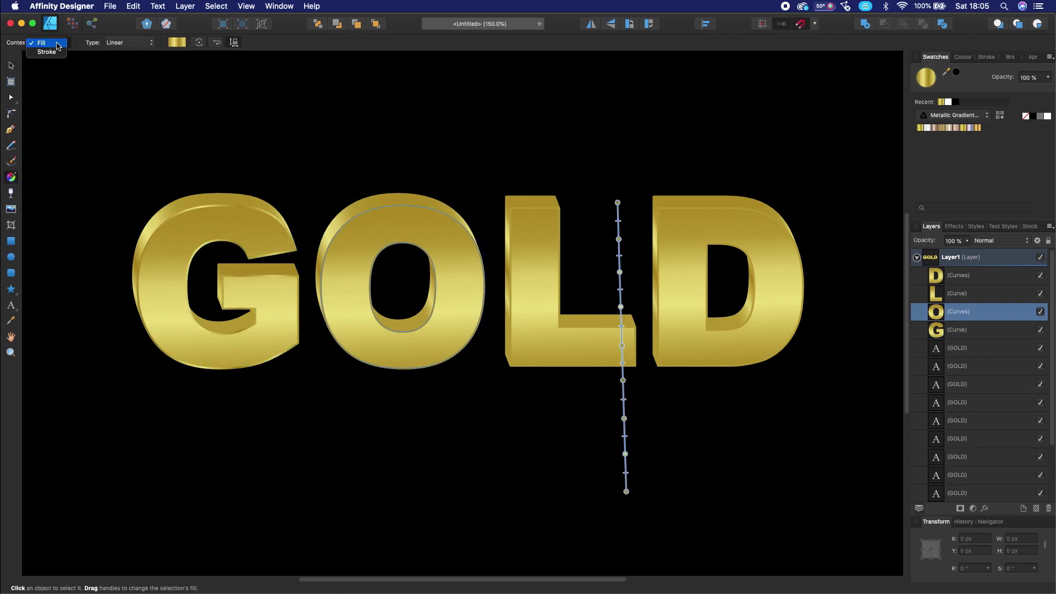
click(45, 53)
drag(332, 230, 468, 232)
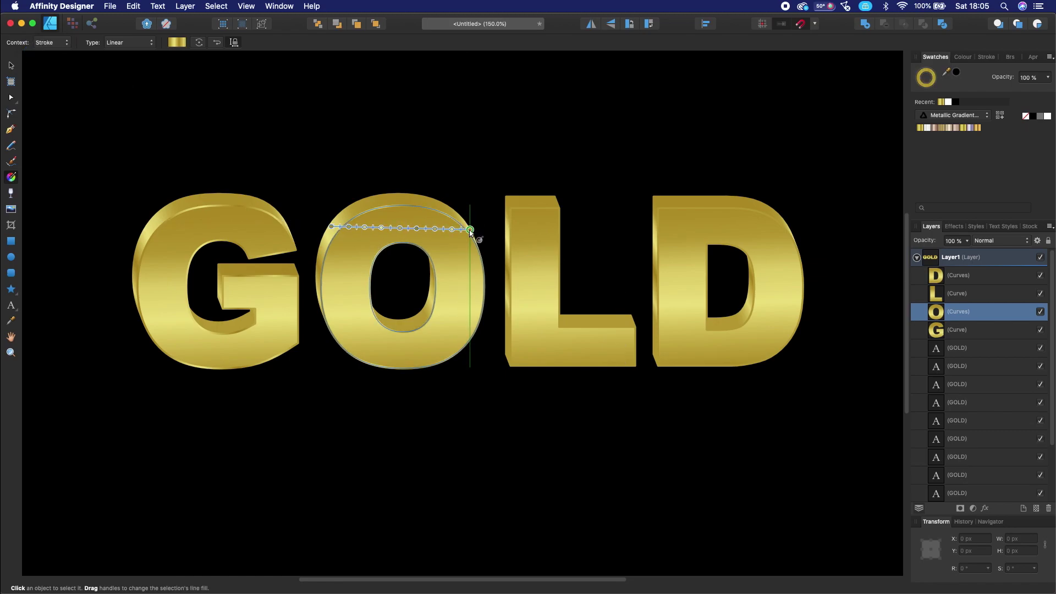
drag(467, 232, 471, 230)
click(11, 64)
click(156, 138)
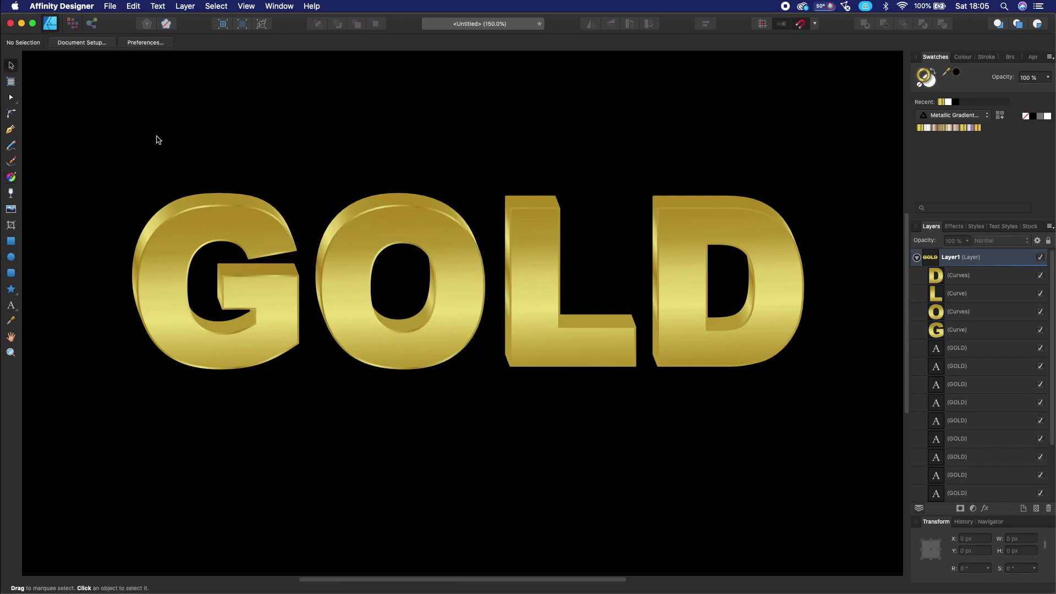
Step: Run the L curve's outline gradient horizontally across the top of the L
click(547, 282)
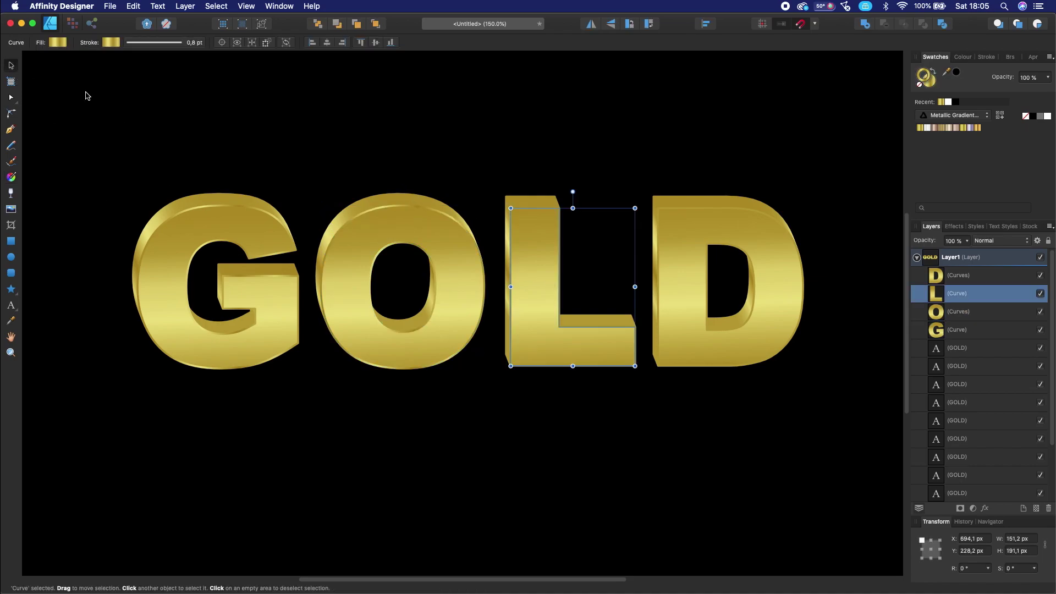
click(12, 177)
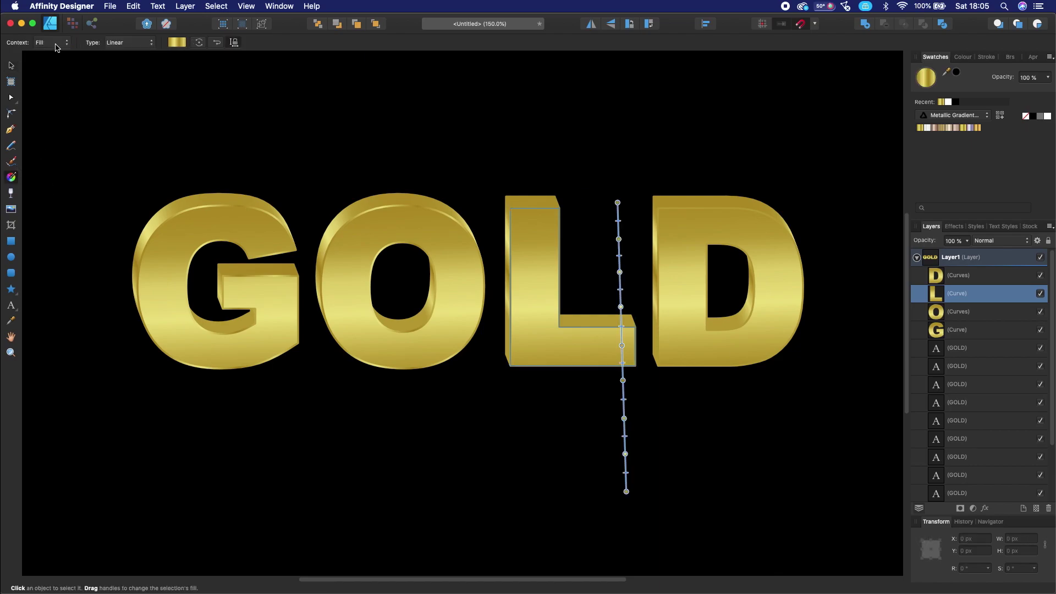
click(55, 43)
drag(511, 222, 622, 229)
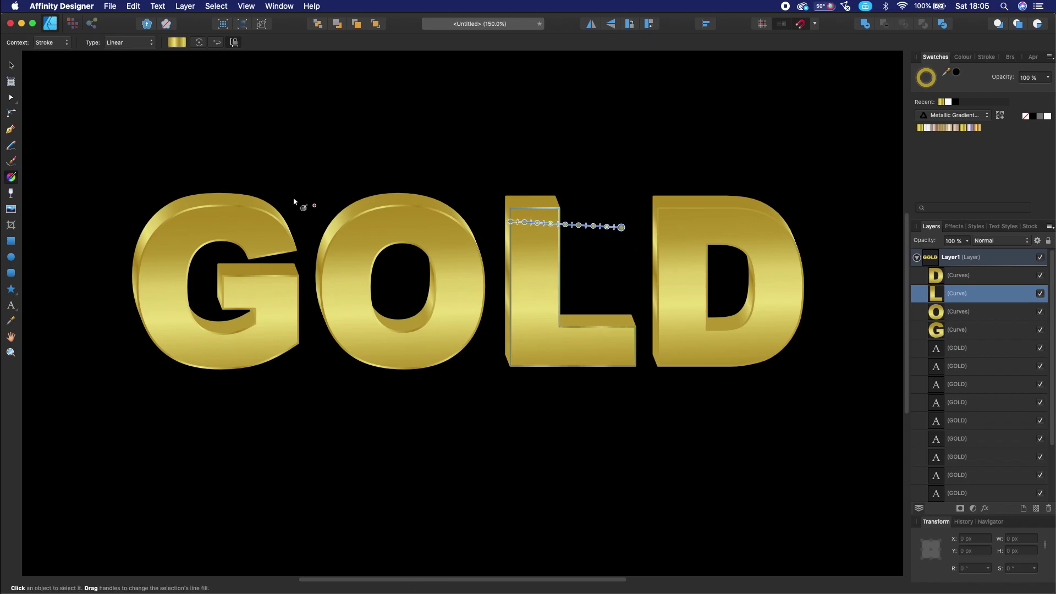
click(12, 67)
click(270, 122)
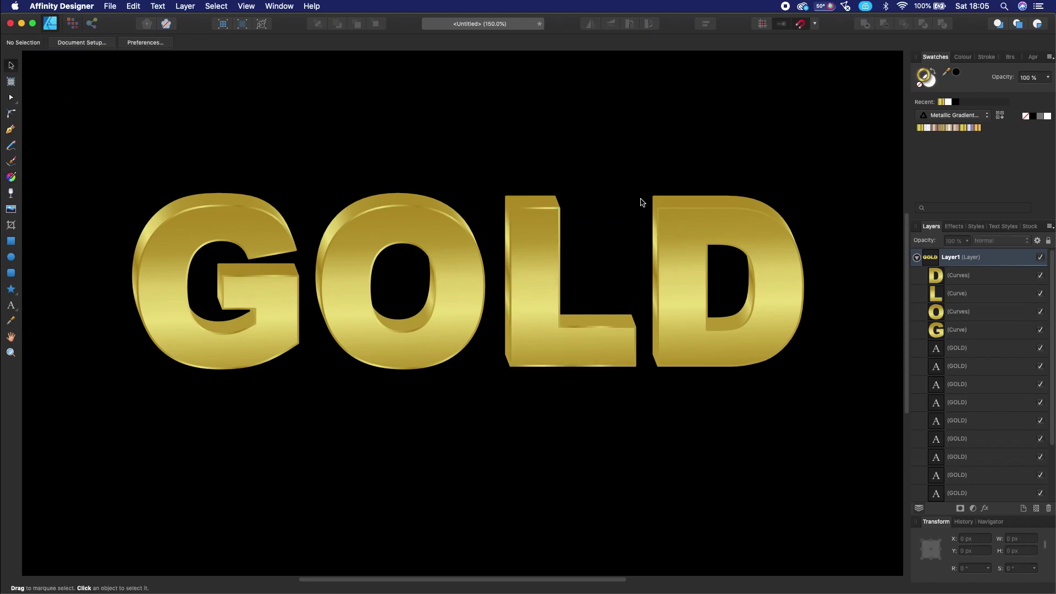
Step: Run the D curve's outline gradient horizontally across the top of the D
click(688, 245)
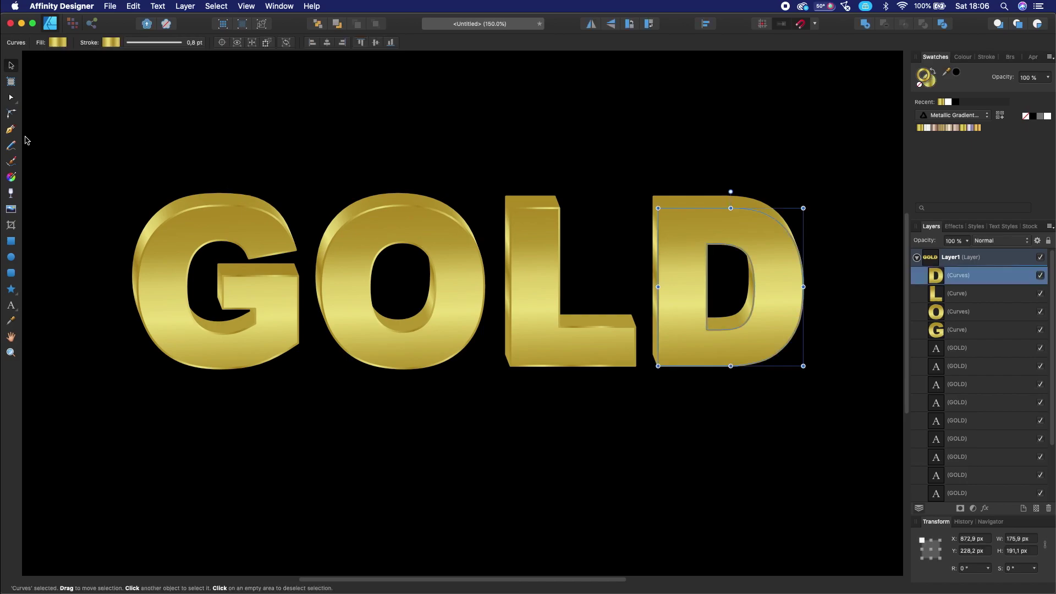
click(15, 175)
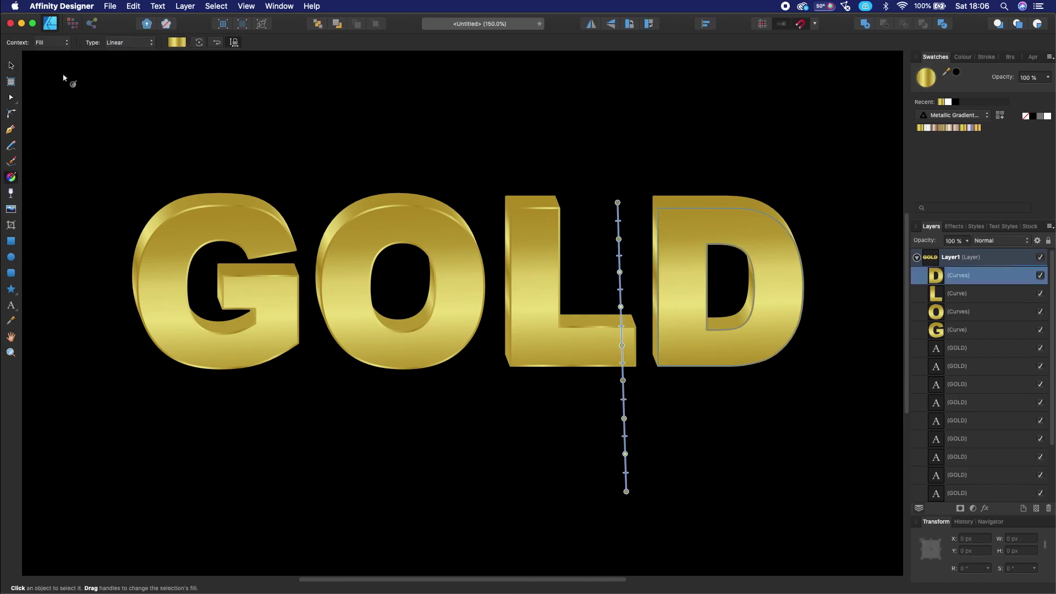
click(61, 43)
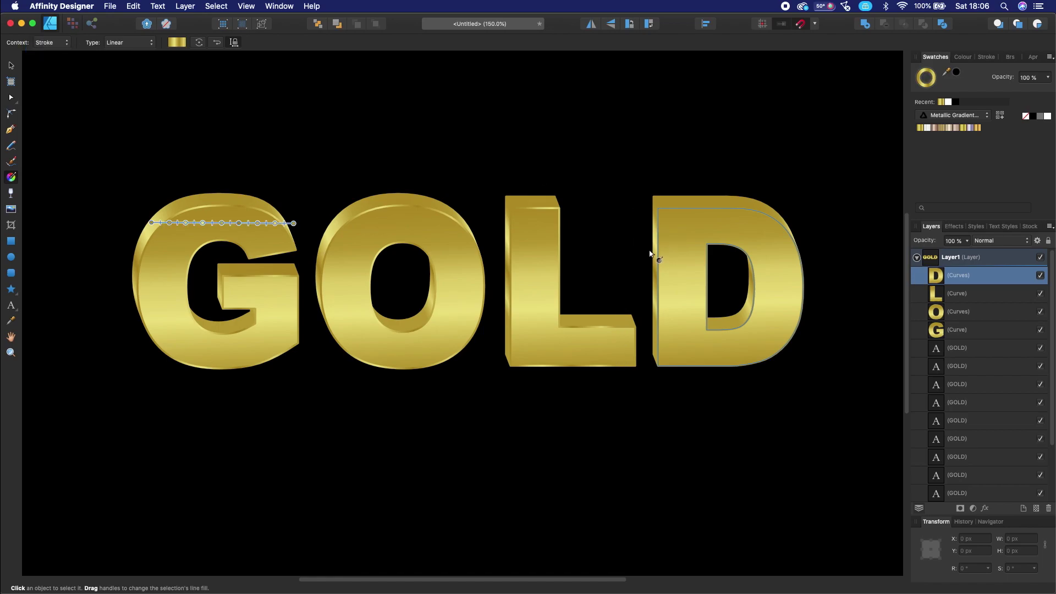
drag(648, 249, 799, 252)
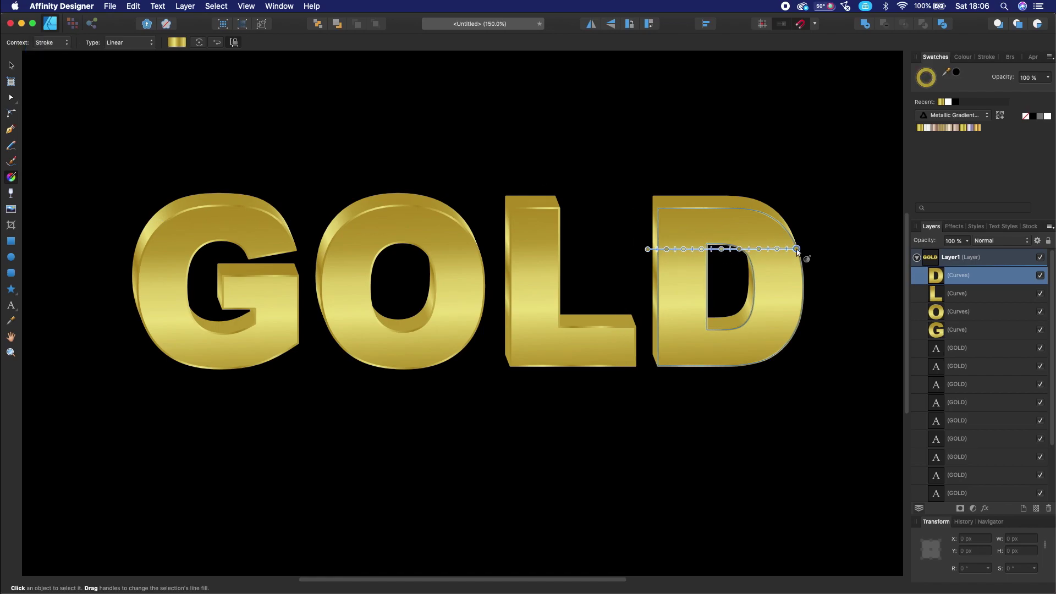
click(11, 65)
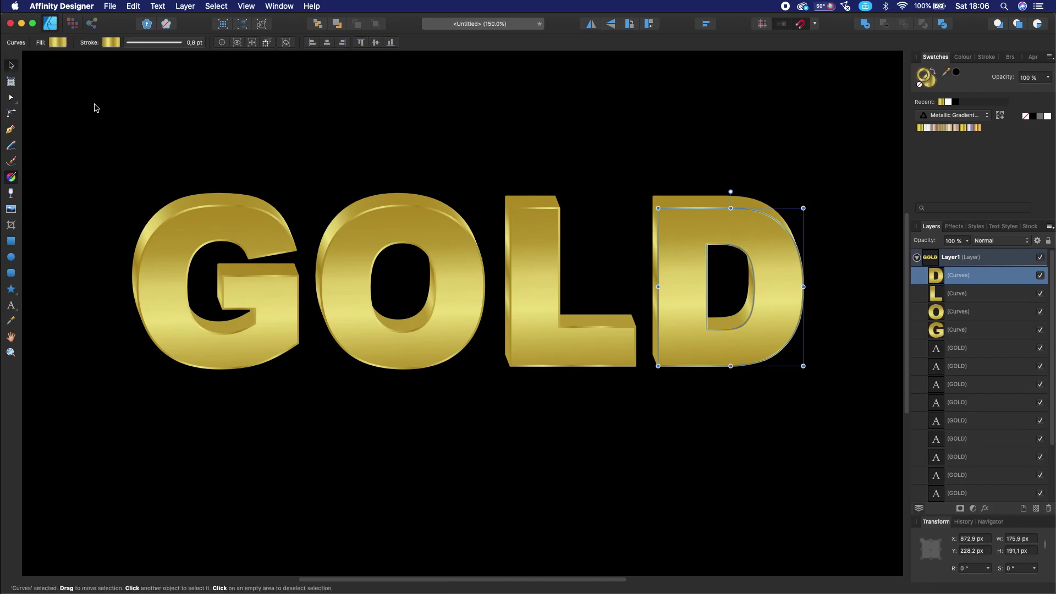
click(166, 121)
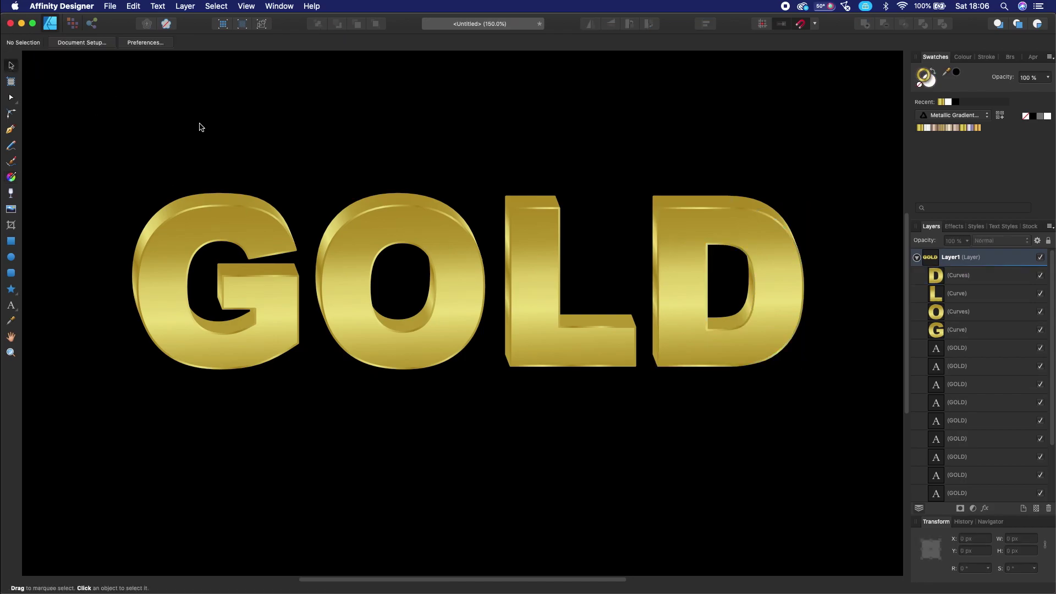
Step: Marquee-select all 16 GOLD objects, nudge them slightly down-right, then deselect and zoom to fit
key(super+minus)
key(super+minus)
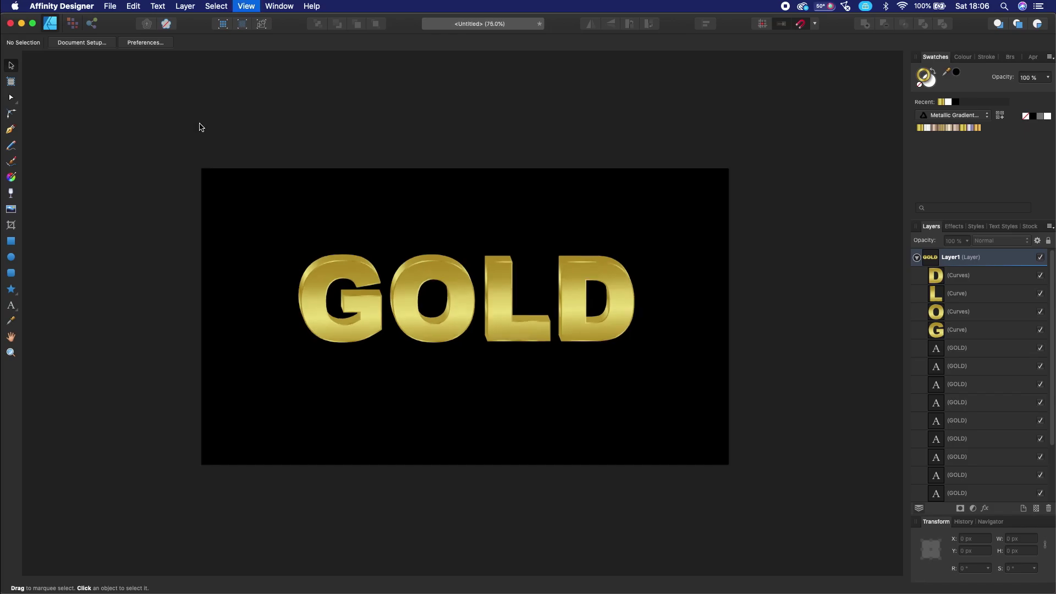
key(super+minus)
key(super+equal)
key(super+equal)
key(super+equal)
key(super+minus)
key(super+minus)
key(super+minus)
key(super+equal)
key(super+equal)
key(super+equal)
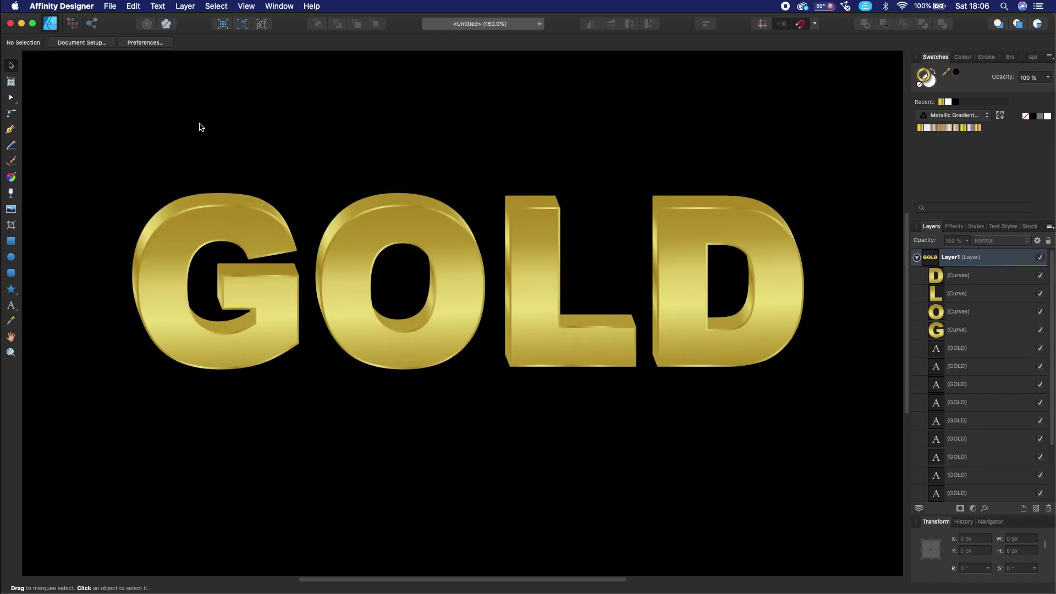
key(super+minus)
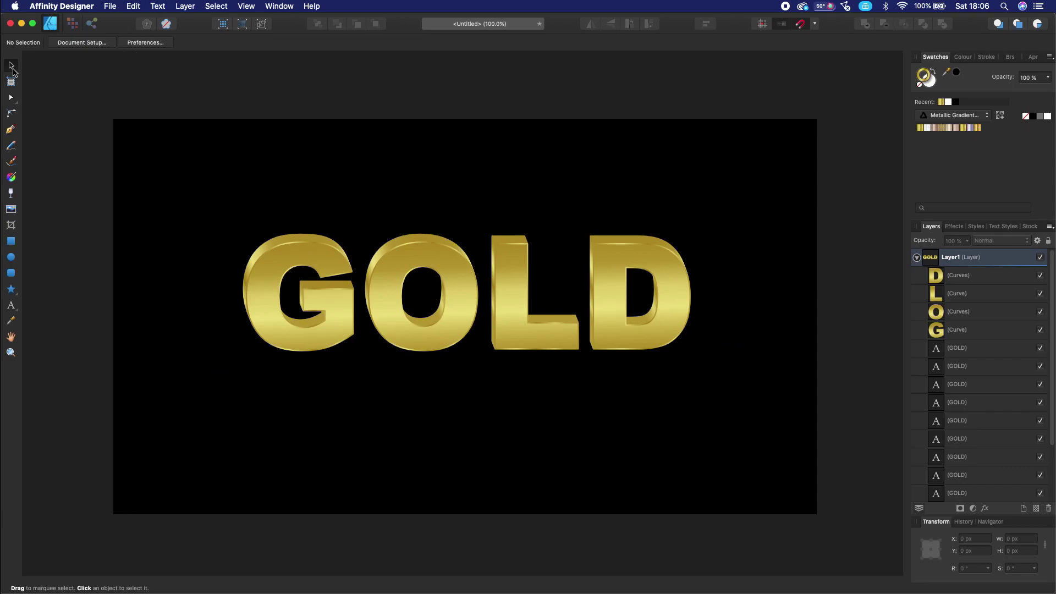
drag(97, 170, 722, 413)
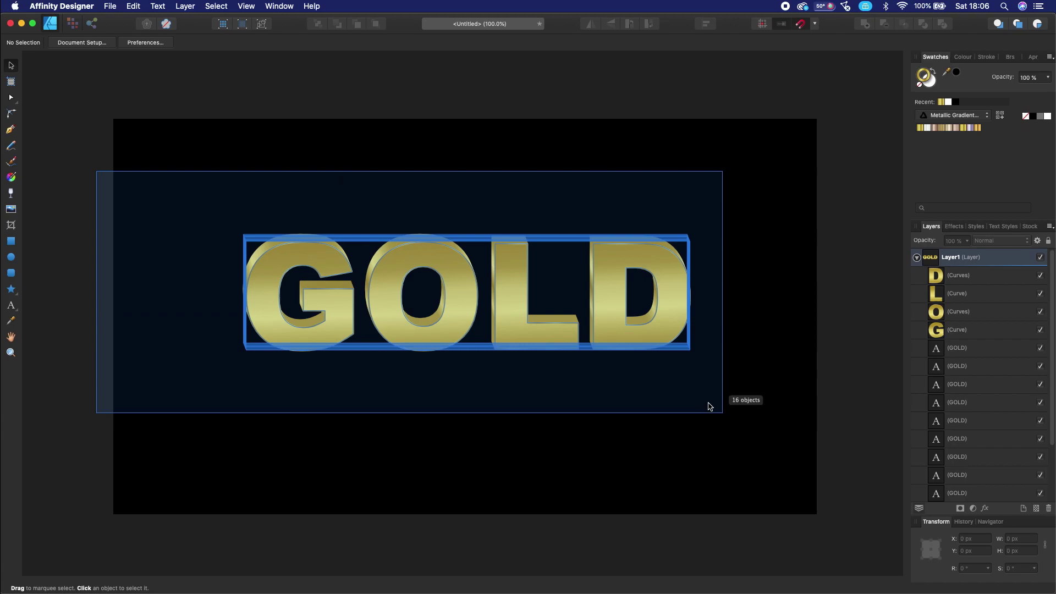
click(917, 259)
mouse_move(501, 301)
mouse_down()
mouse_move(518, 341)
mouse_move(502, 306)
mouse_up()
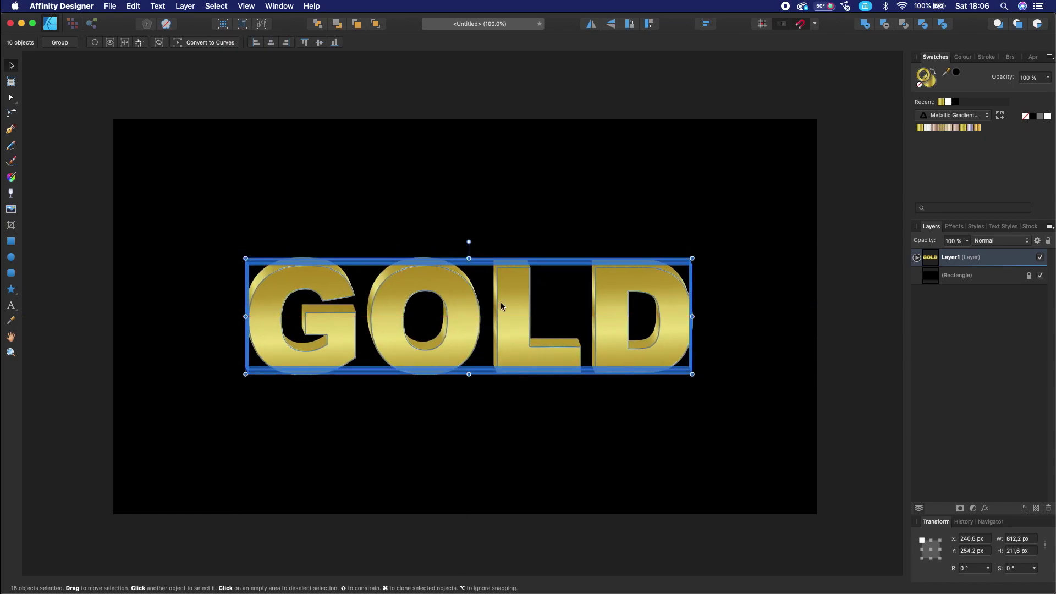
click(456, 196)
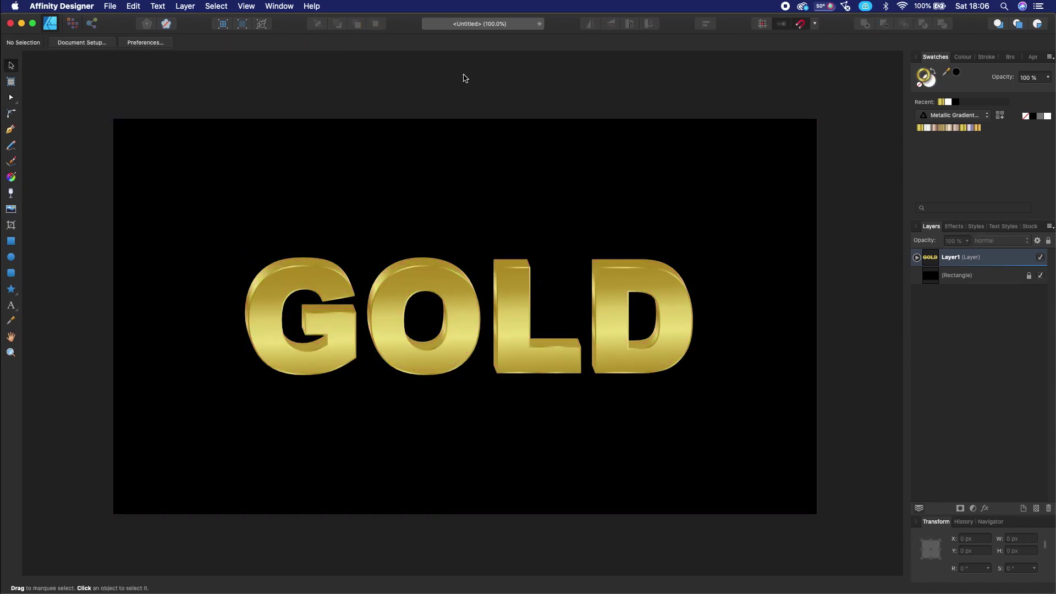
key(super+0)
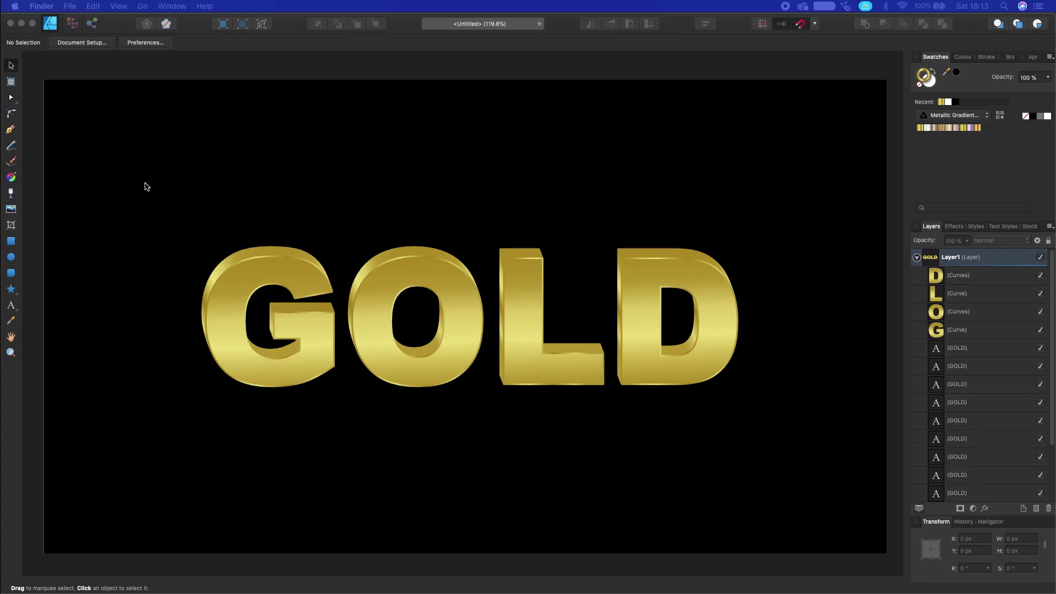
Step: Give the G curve's stroke a Metallic Gradient swatch alongside its gold fill
click(191, 143)
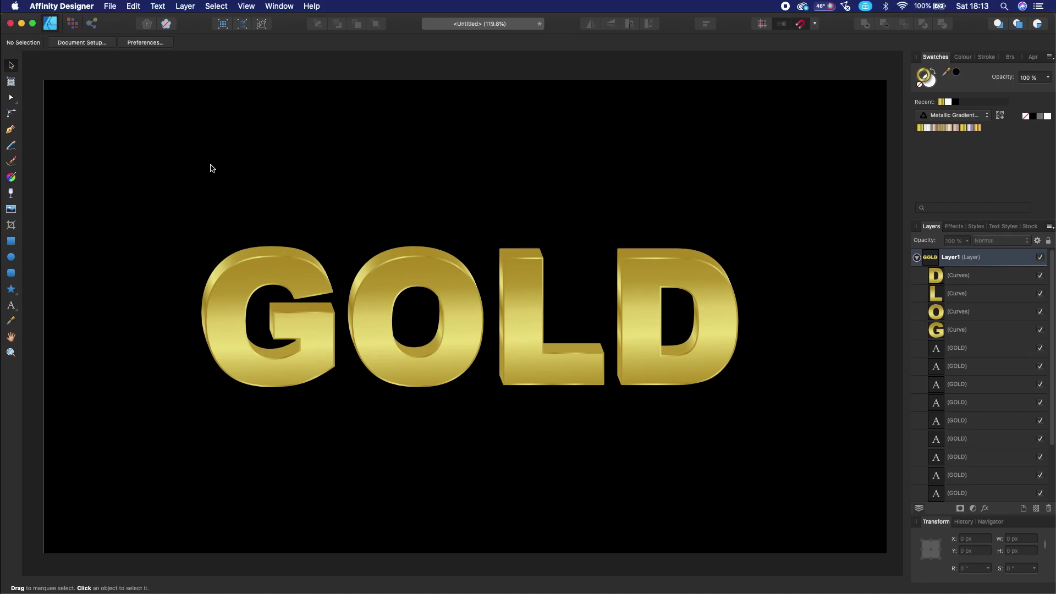
click(267, 268)
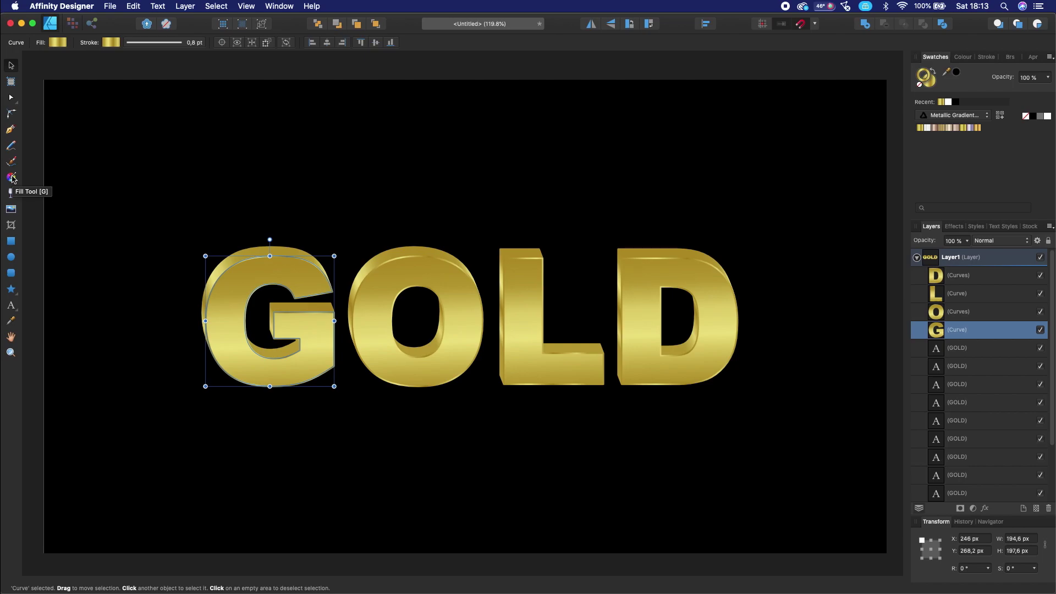
click(12, 177)
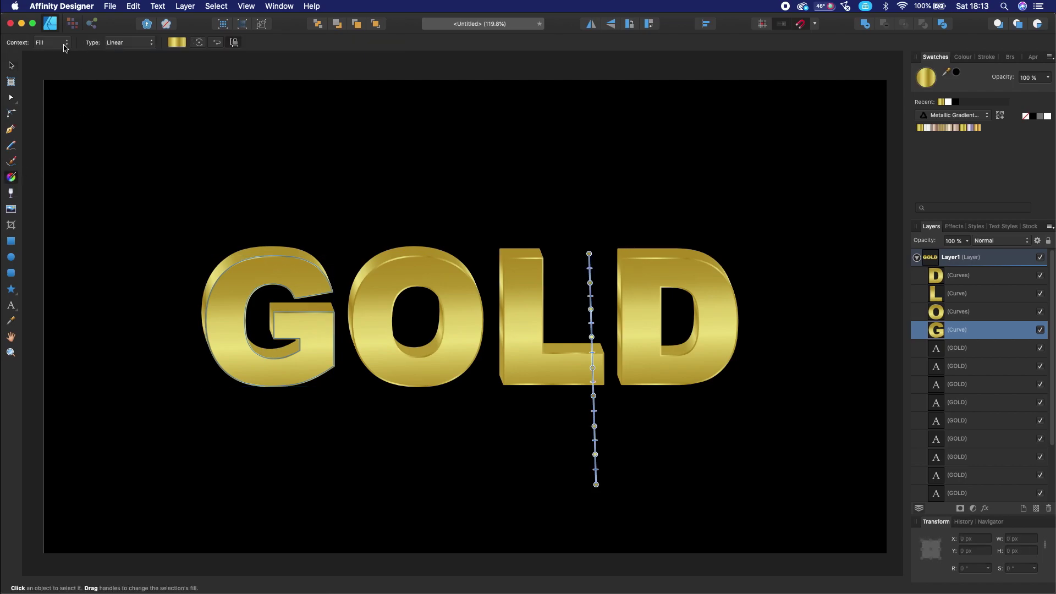
click(65, 44)
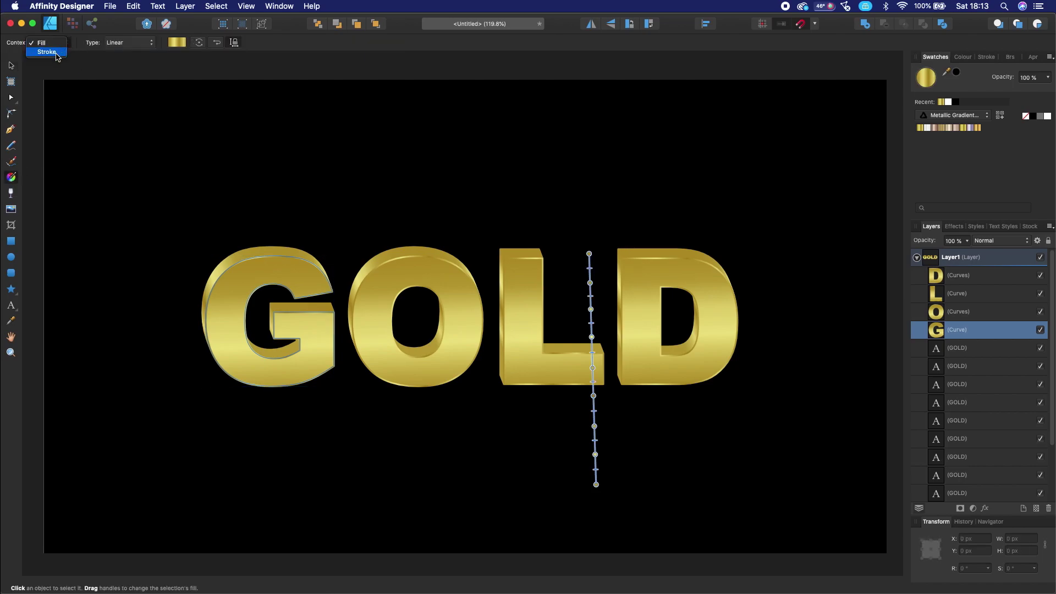
click(47, 52)
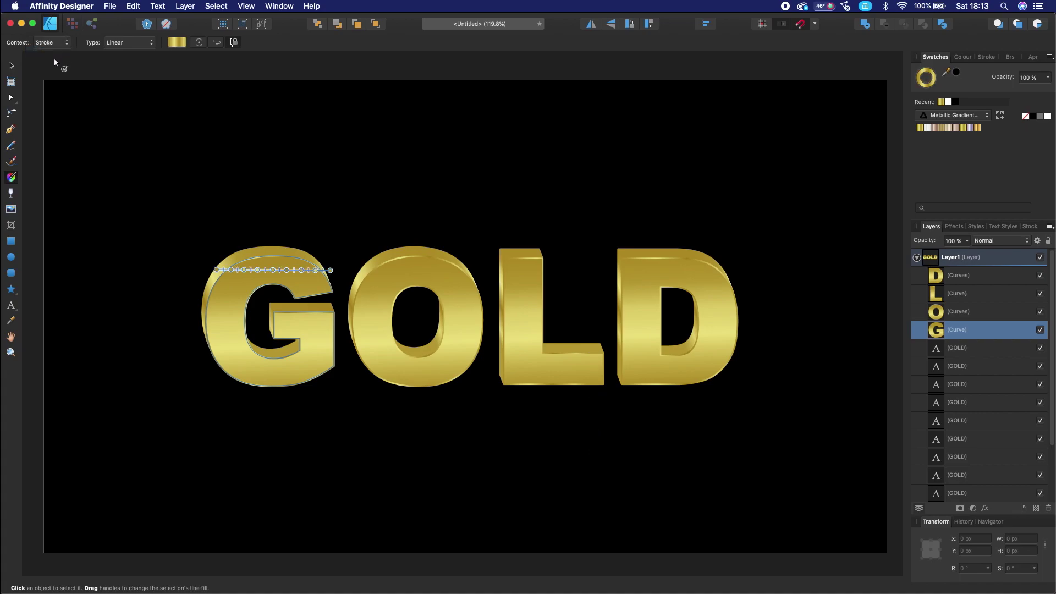
click(978, 127)
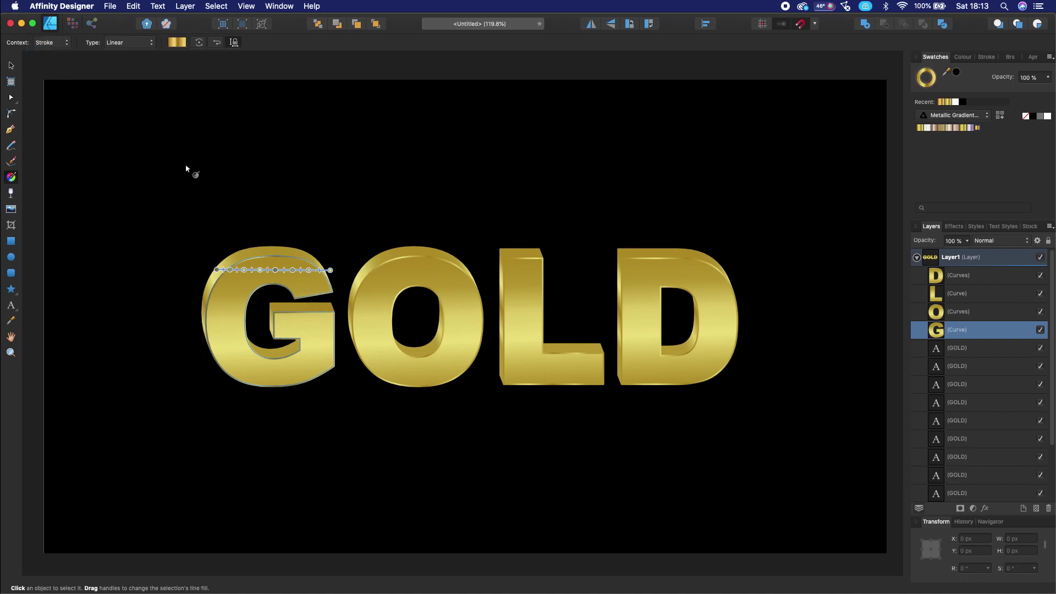
click(11, 65)
Step: Apply a metallic gold gradient to the O curve's stroke, then deselect it
click(108, 120)
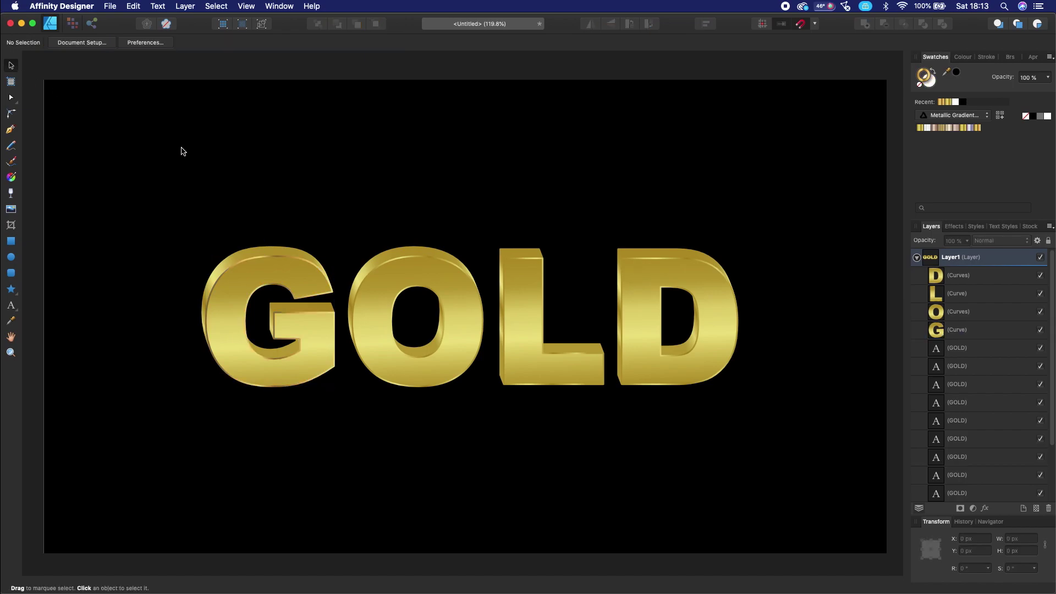
click(422, 283)
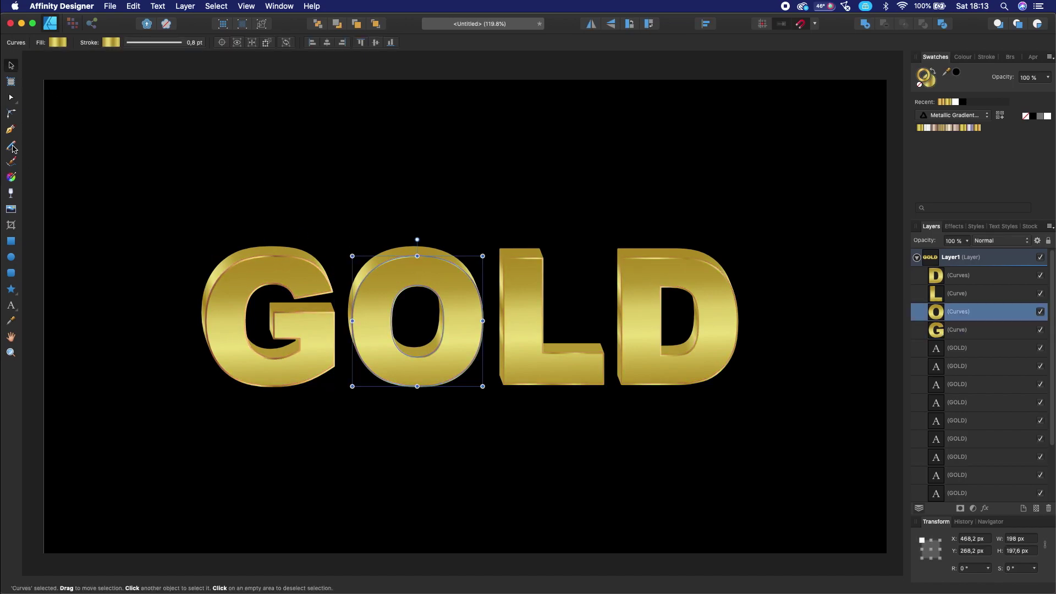
click(56, 43)
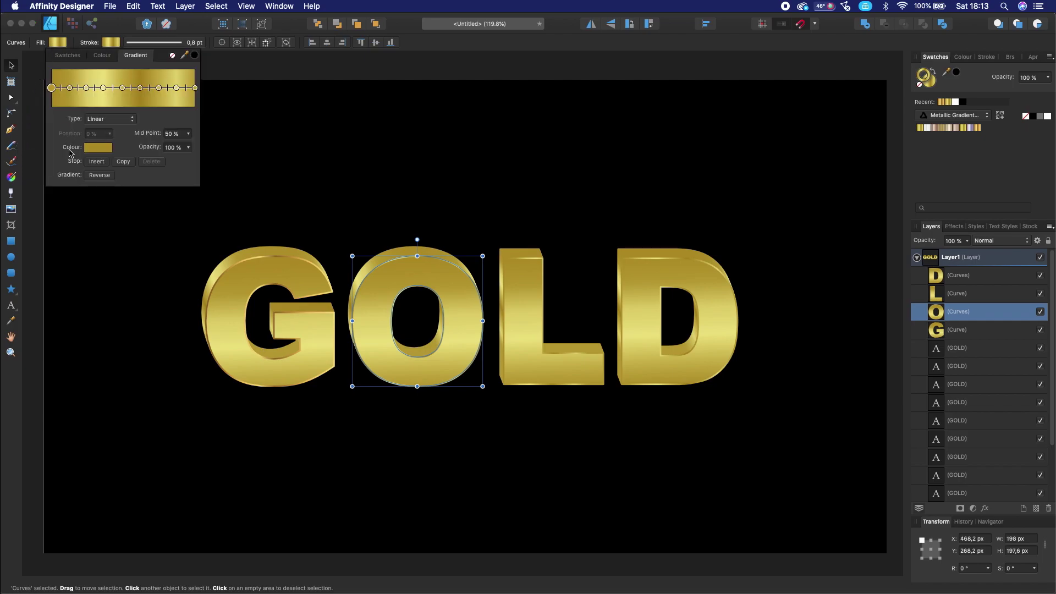
click(233, 80)
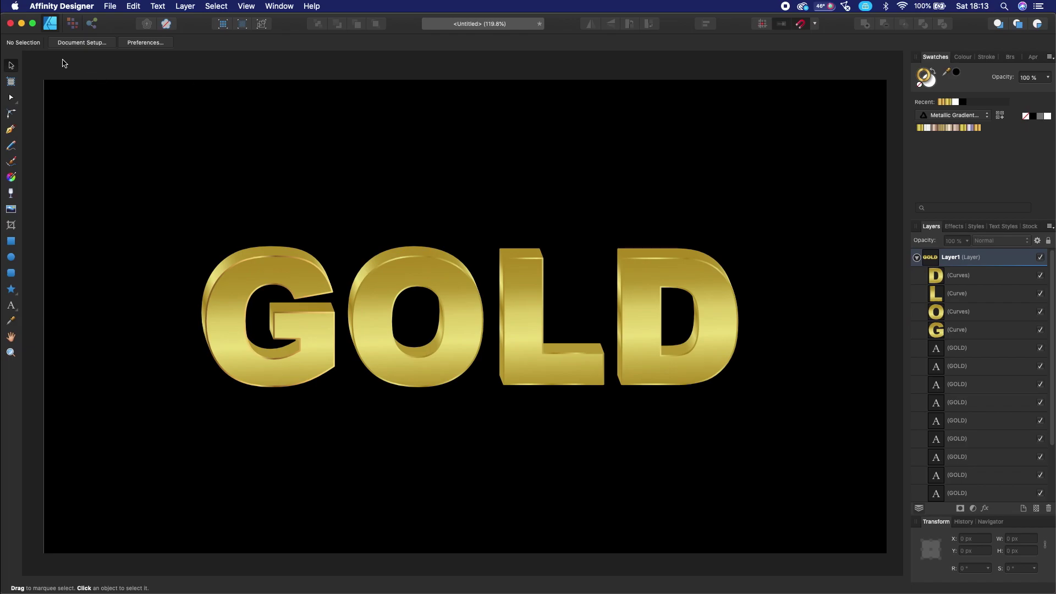
click(374, 283)
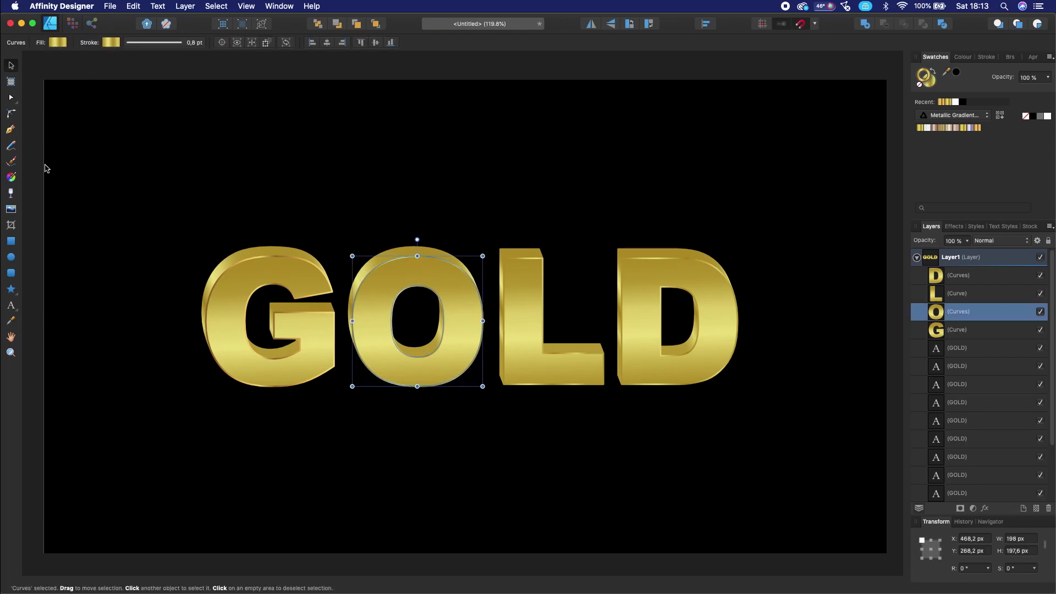
click(12, 177)
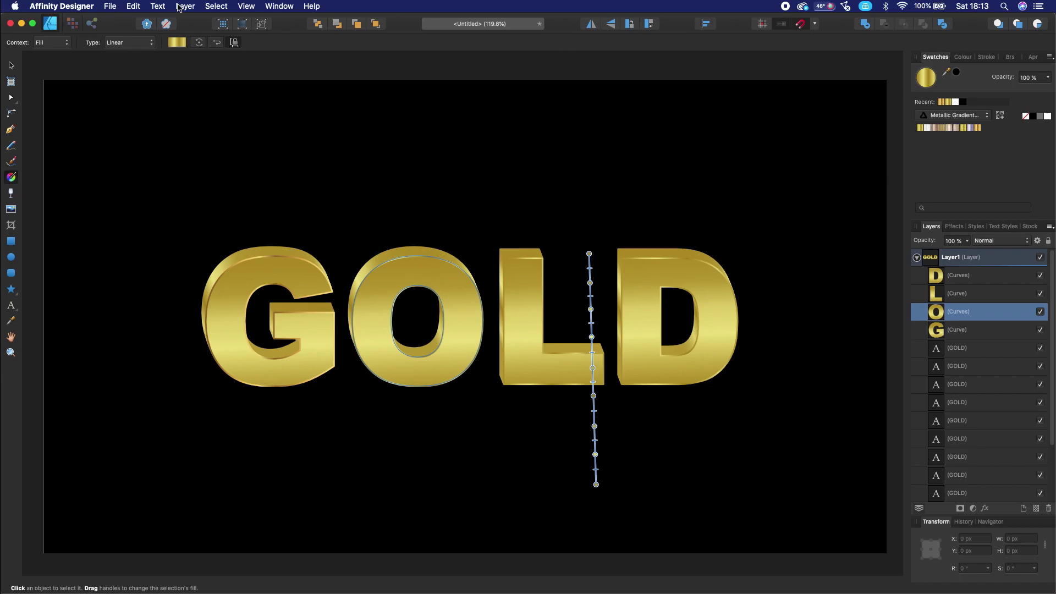
click(49, 44)
click(50, 53)
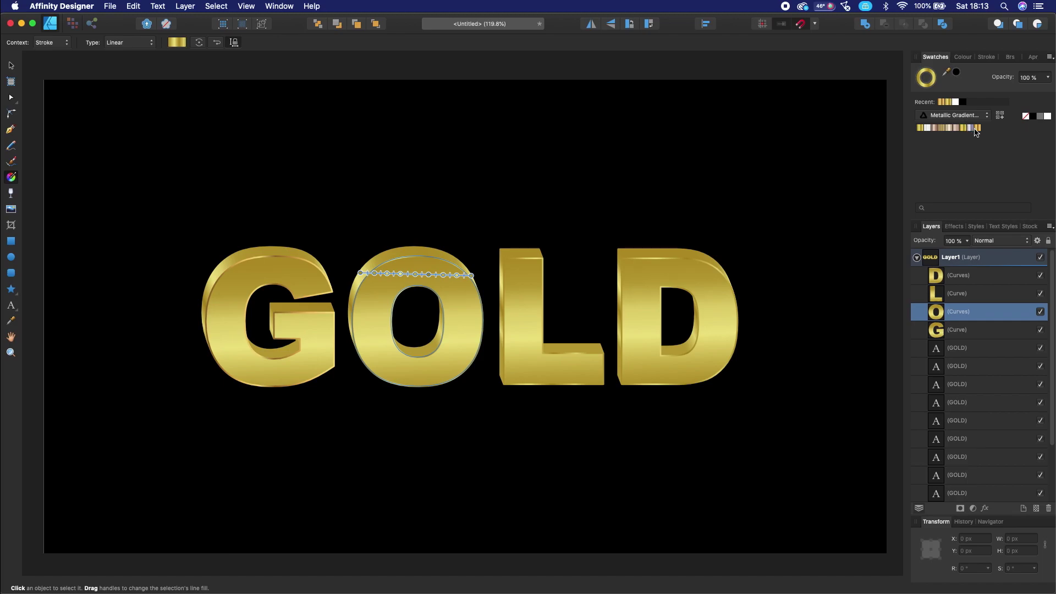
click(532, 74)
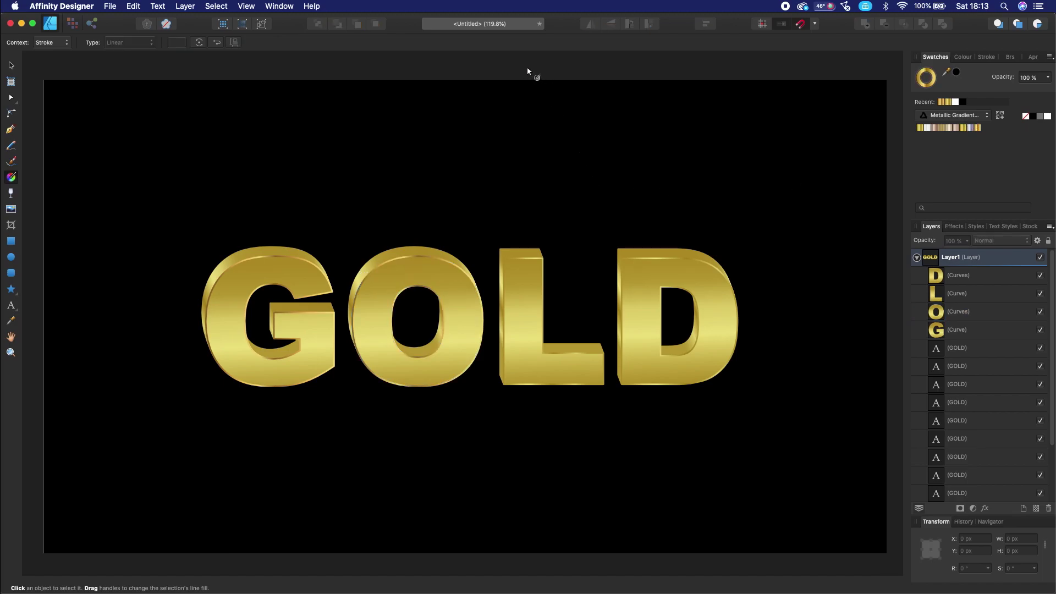
Step: Apply the metallic gold gradient to the L and D strokes and deselect
click(527, 299)
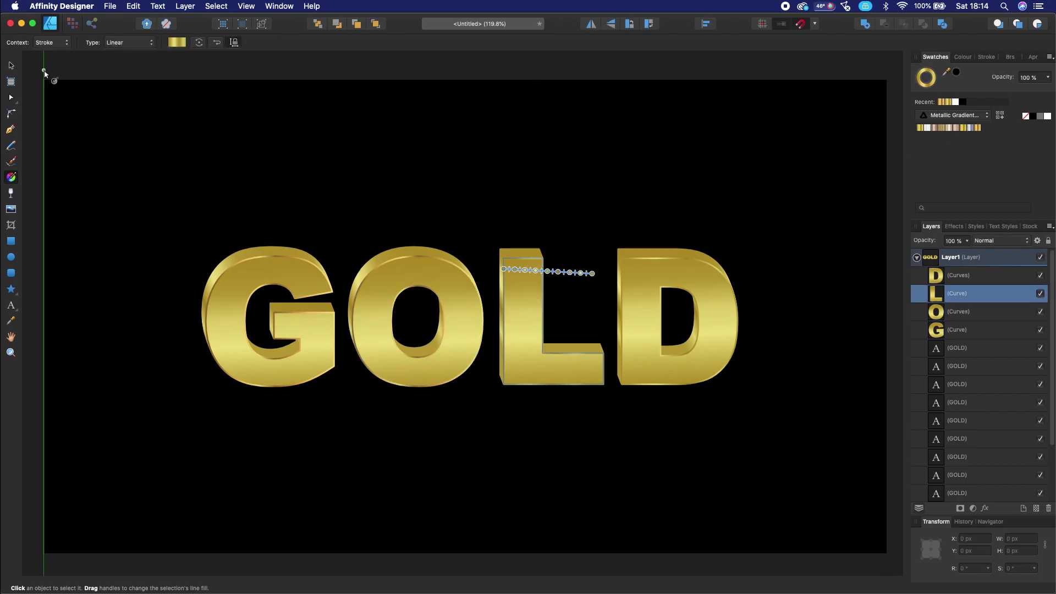
click(979, 128)
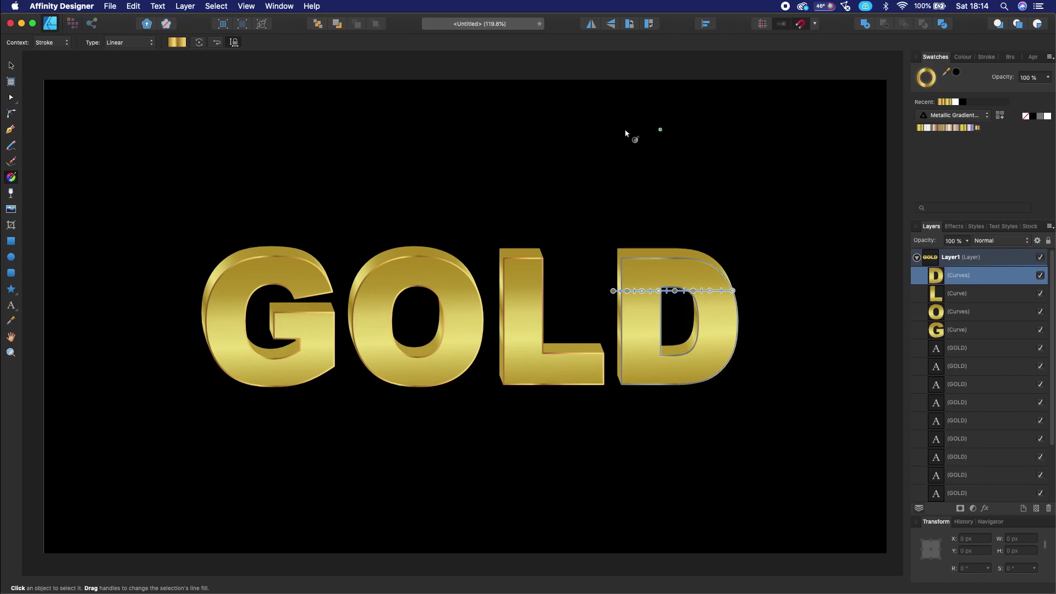
click(18, 66)
click(185, 106)
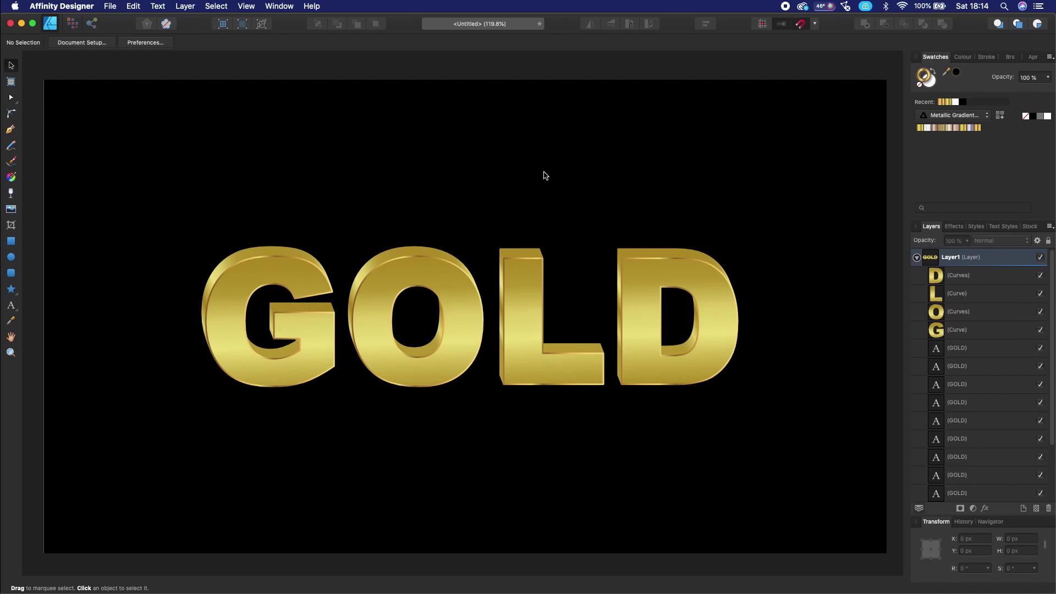
Step: Fill the lowest GOLD text copy with a metallic gold gradient swatch
key(ctrl+Up)
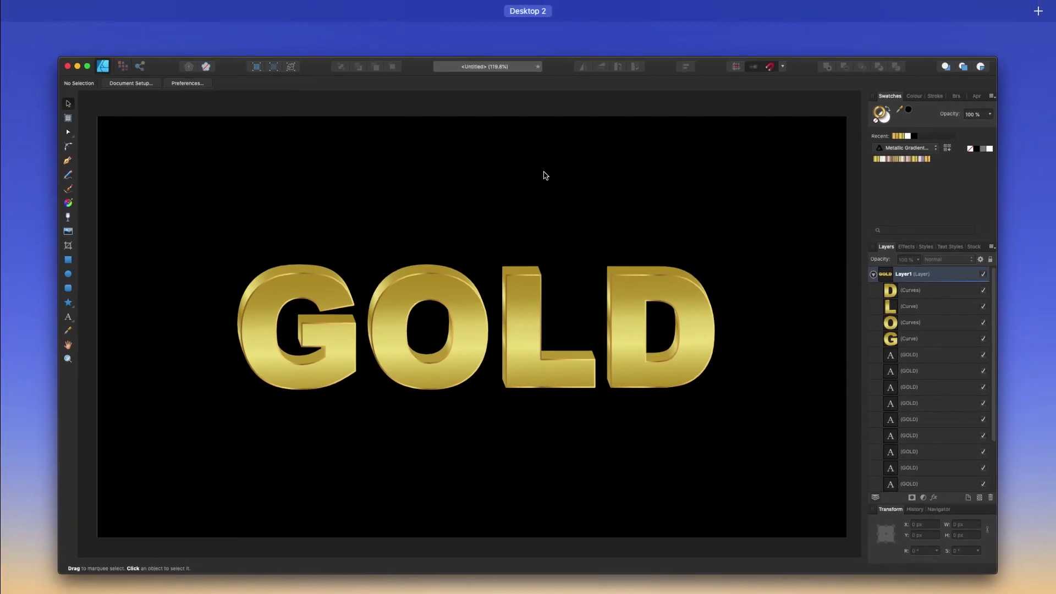
click(545, 175)
click(377, 300)
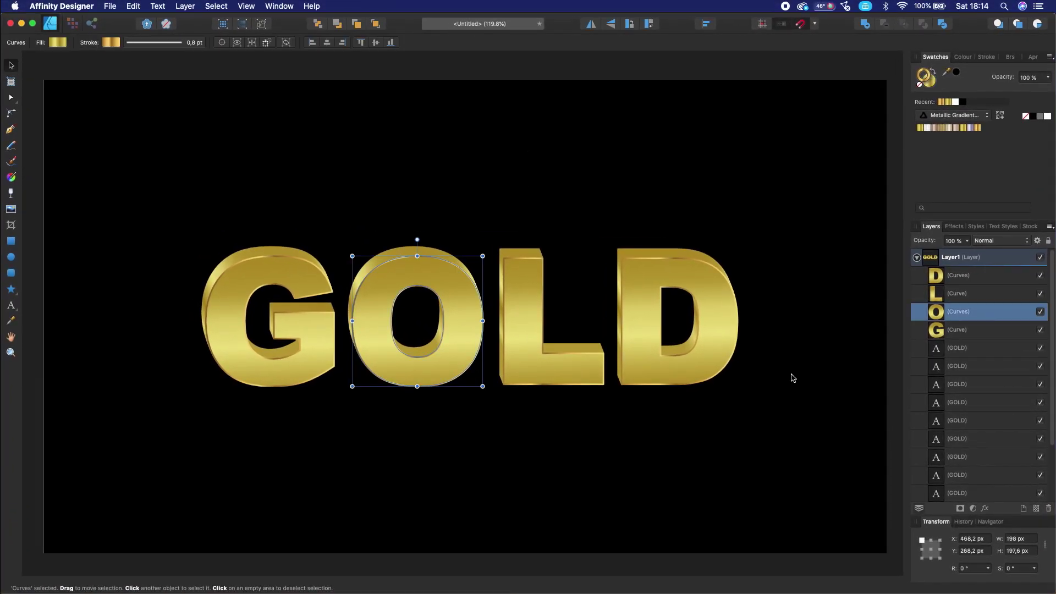
click(993, 495)
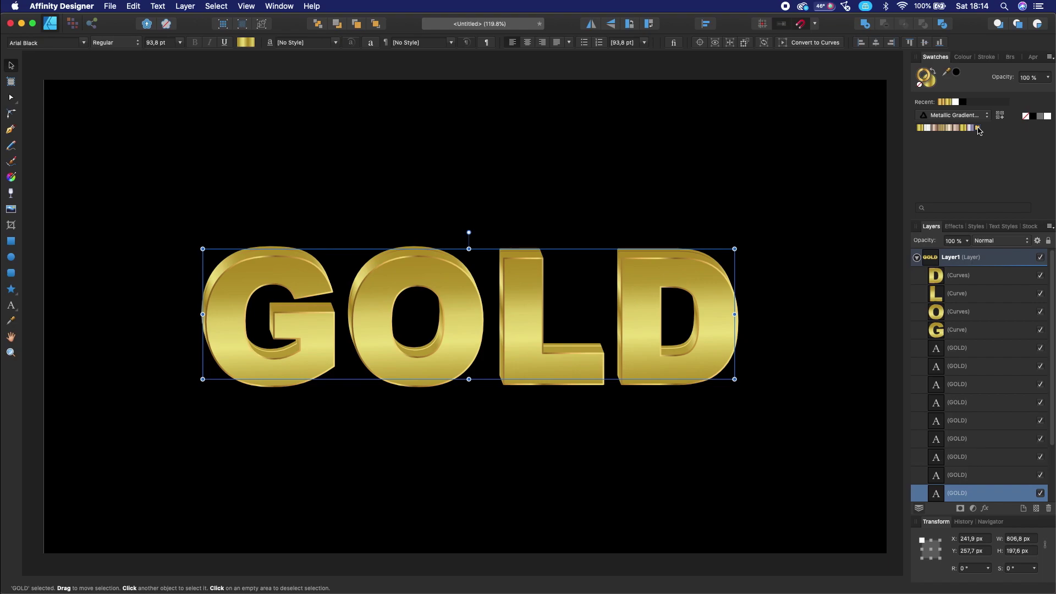
scroll(970, 440, down, 3)
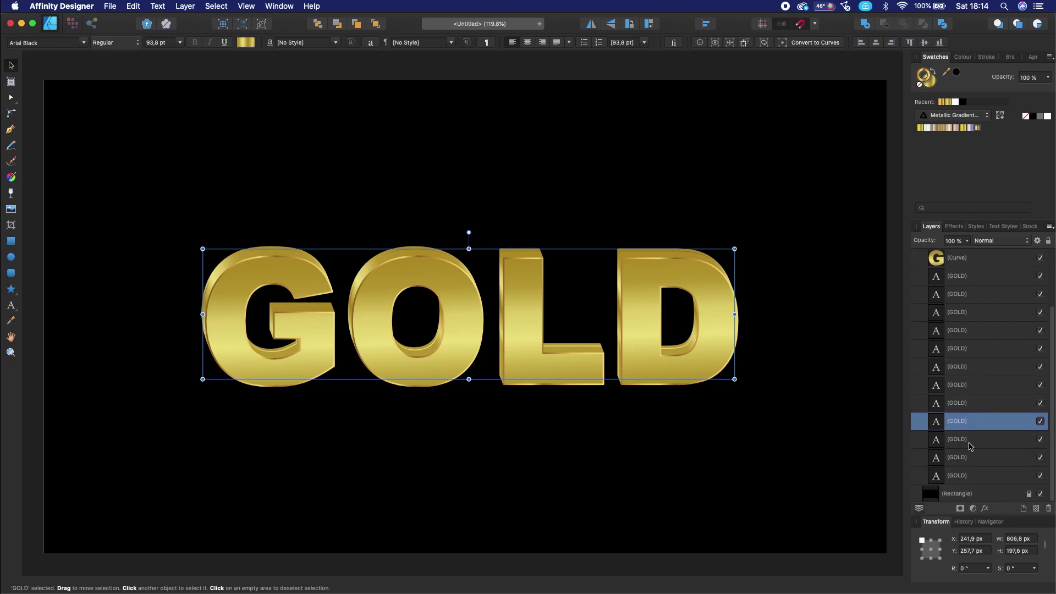
click(971, 477)
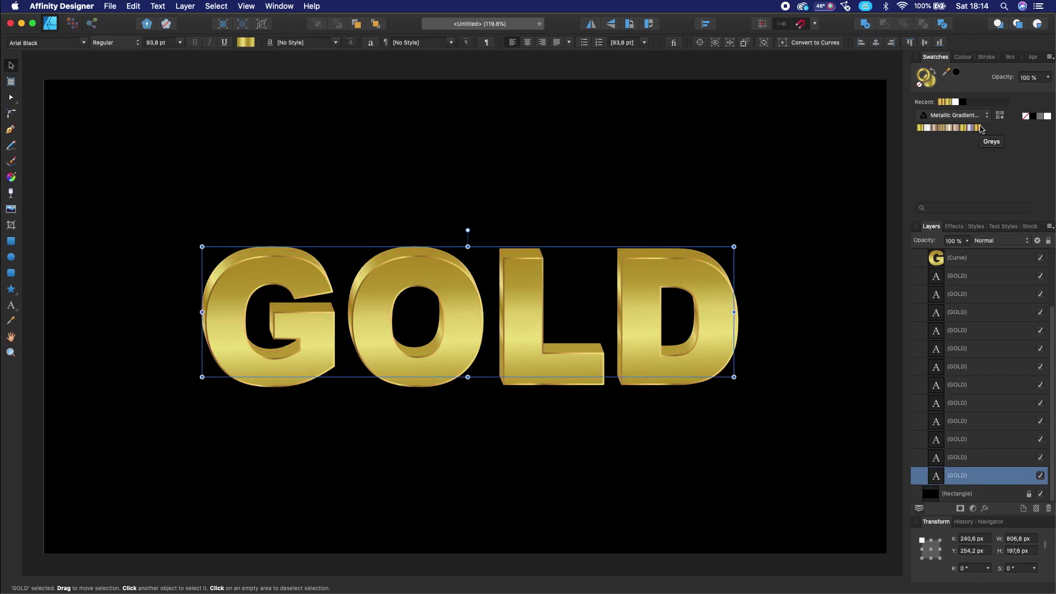
click(982, 129)
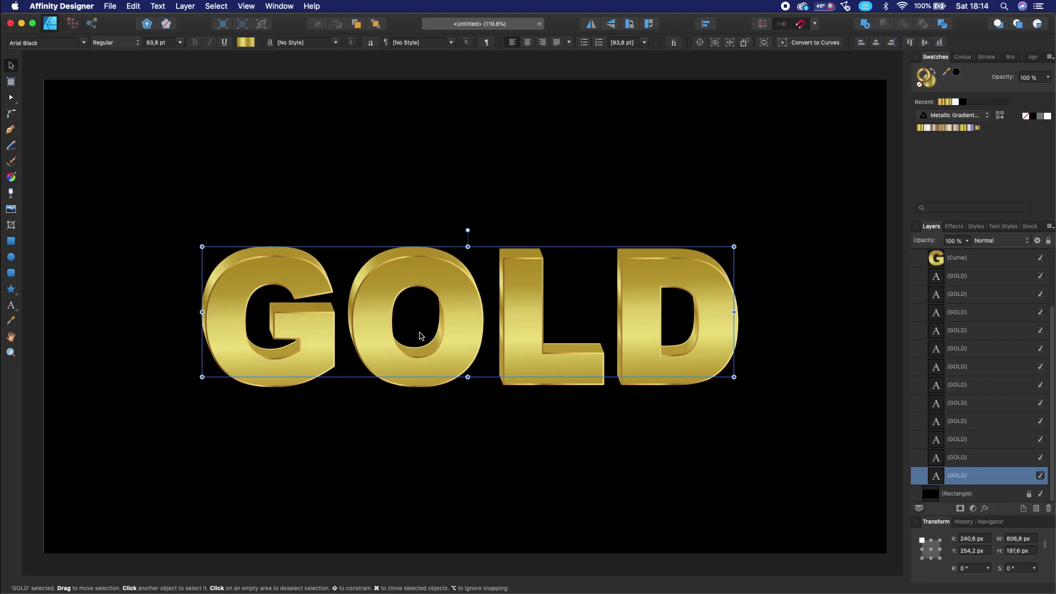
click(420, 348)
click(516, 470)
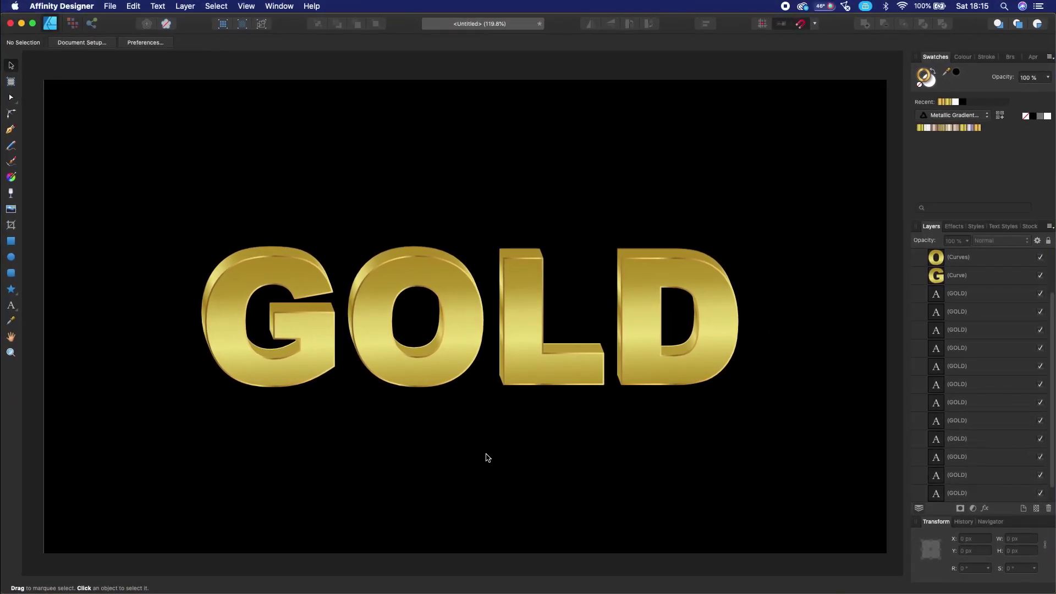
Step: Marquee-select all 16 GOLD objects and drag them about 36 px right to centre them
key(super+1)
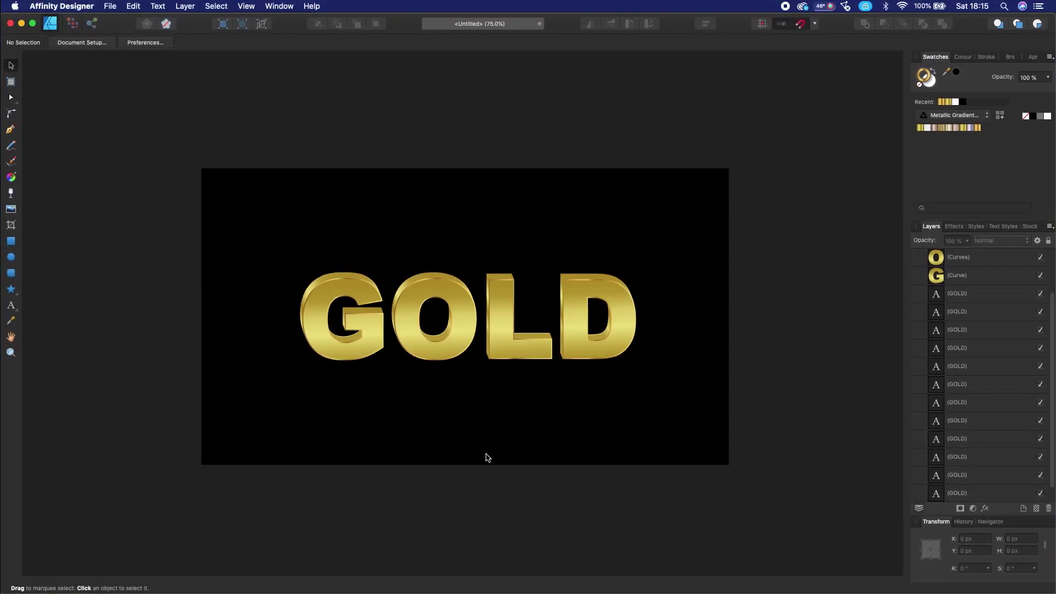
key(super+equal)
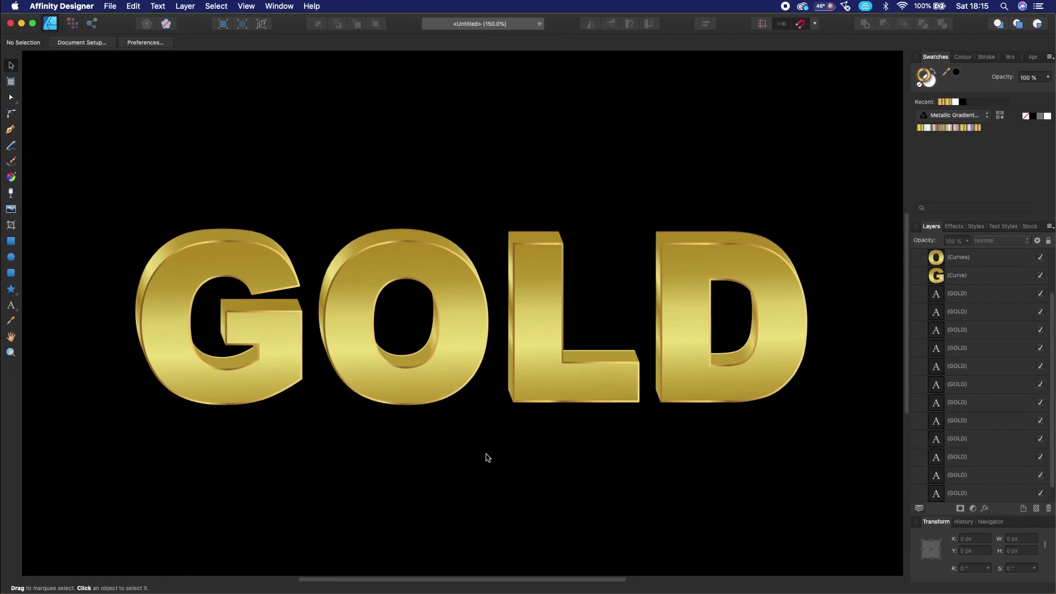
key(super+minus)
key(super+minus)
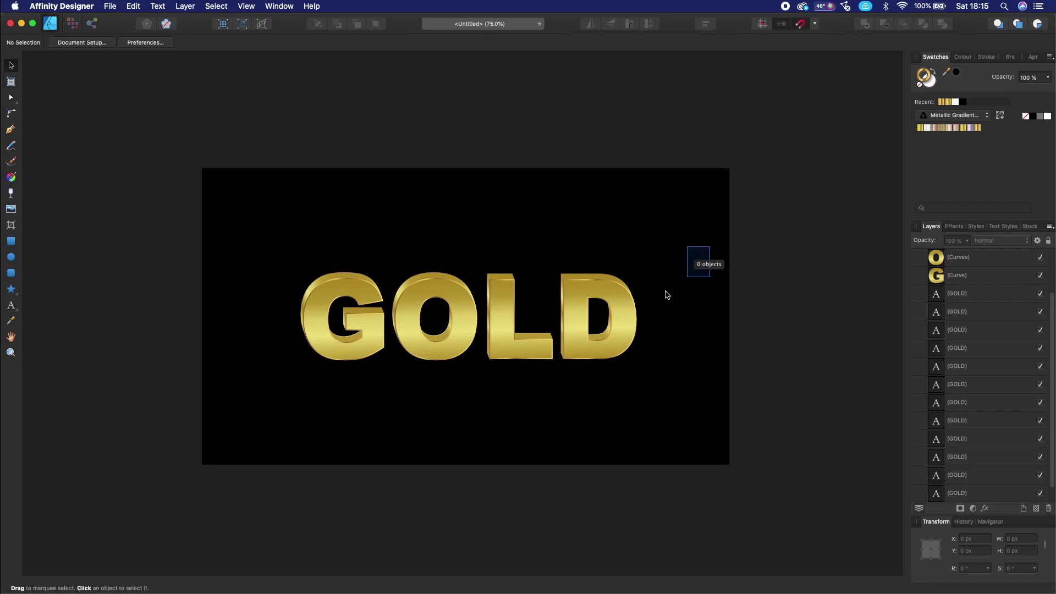
drag(709, 247, 290, 428)
drag(443, 343, 459, 362)
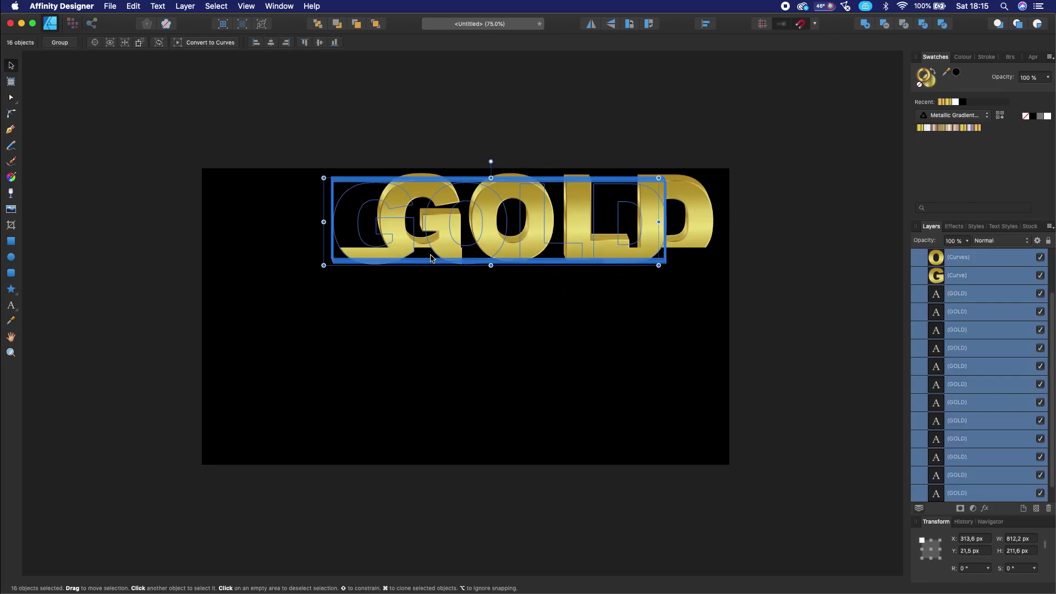
click(471, 457)
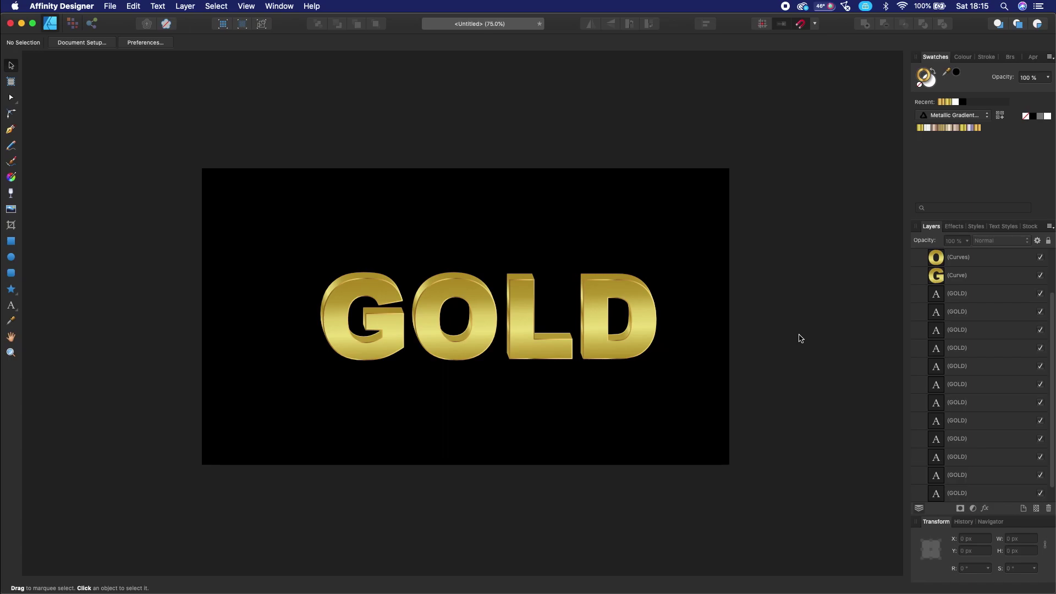
scroll(991, 467, down, 1)
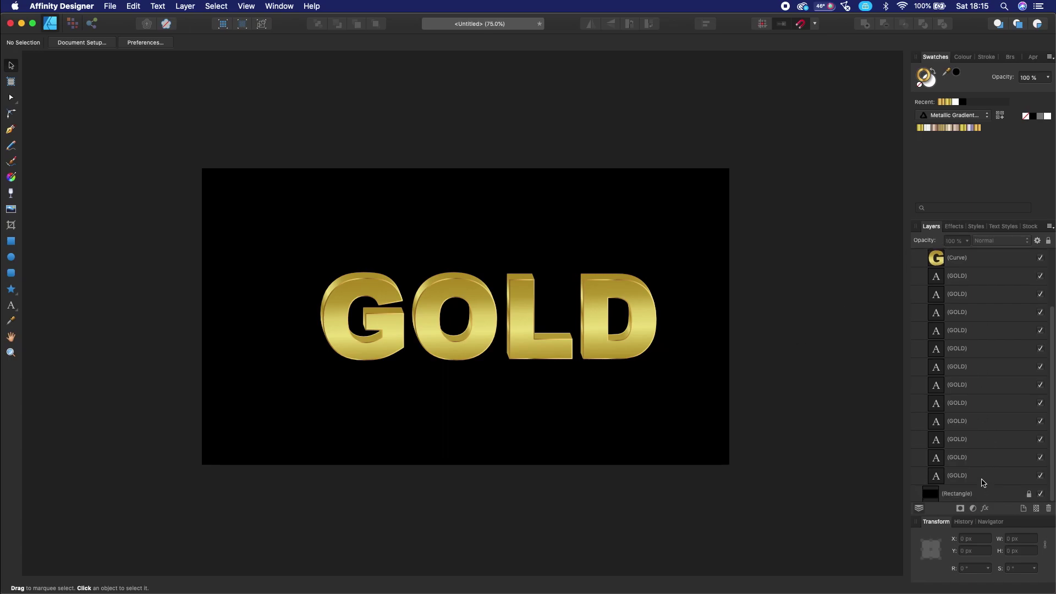
Step: Set the bottom GOLD text layer's stroke width to 2 pt and view at 100%
click(984, 479)
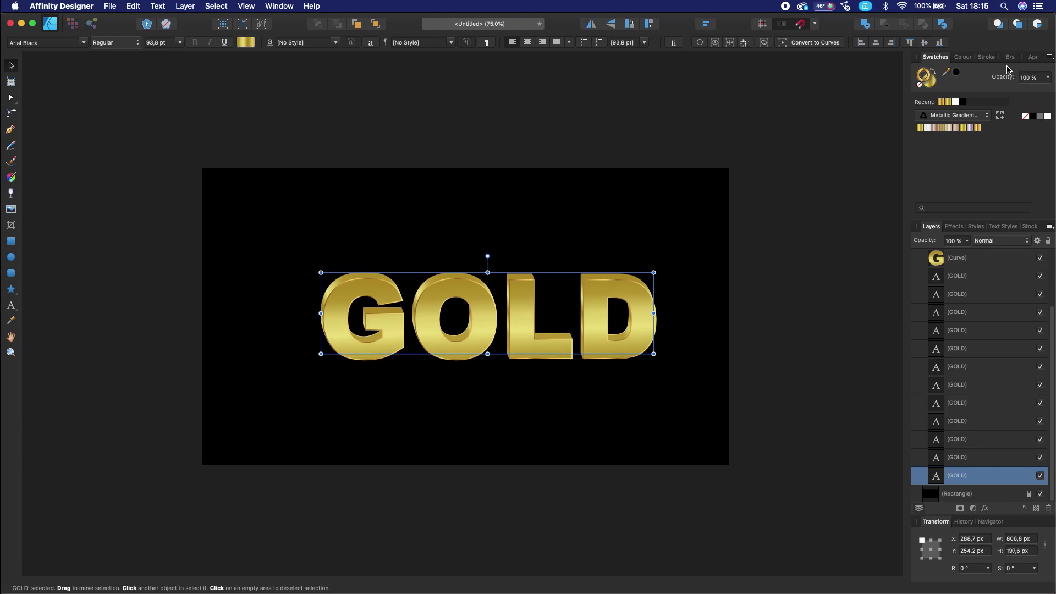
click(986, 57)
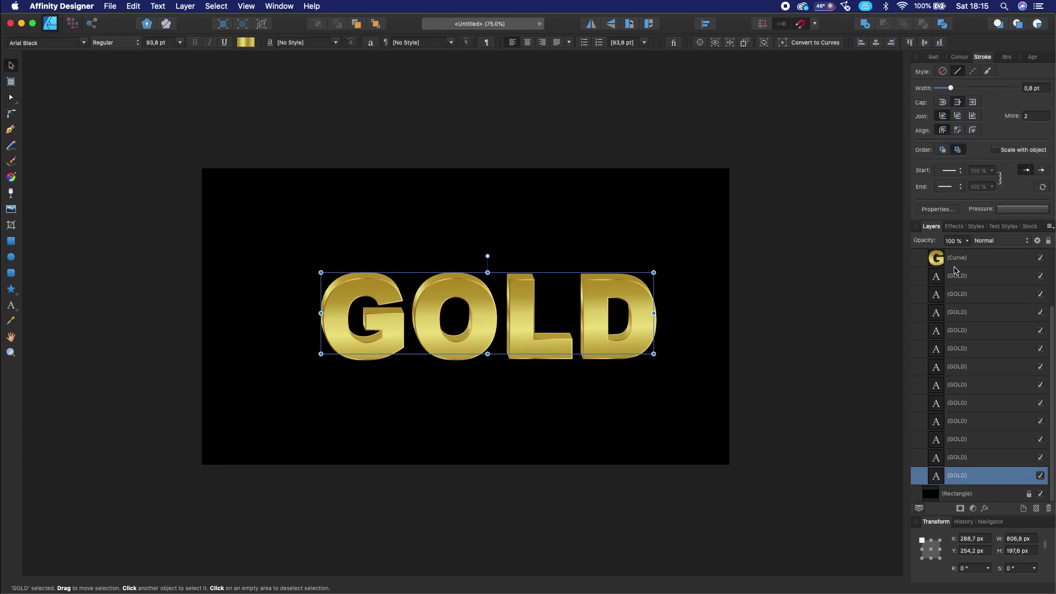
mouse_move(956, 93)
mouse_down()
mouse_move(904, 90)
mouse_move(958, 92)
mouse_up()
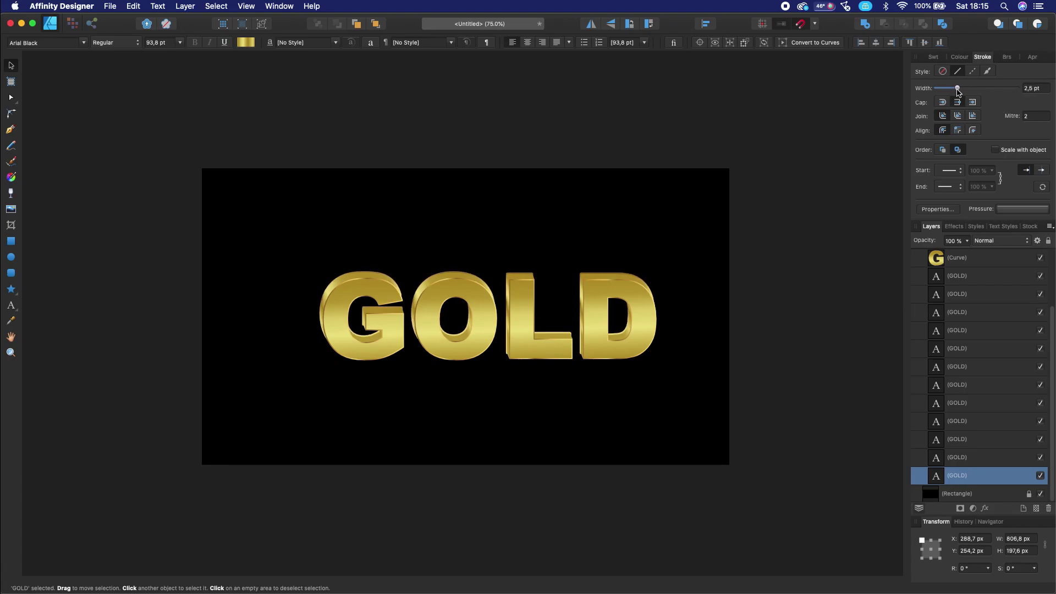
drag(958, 92, 956, 92)
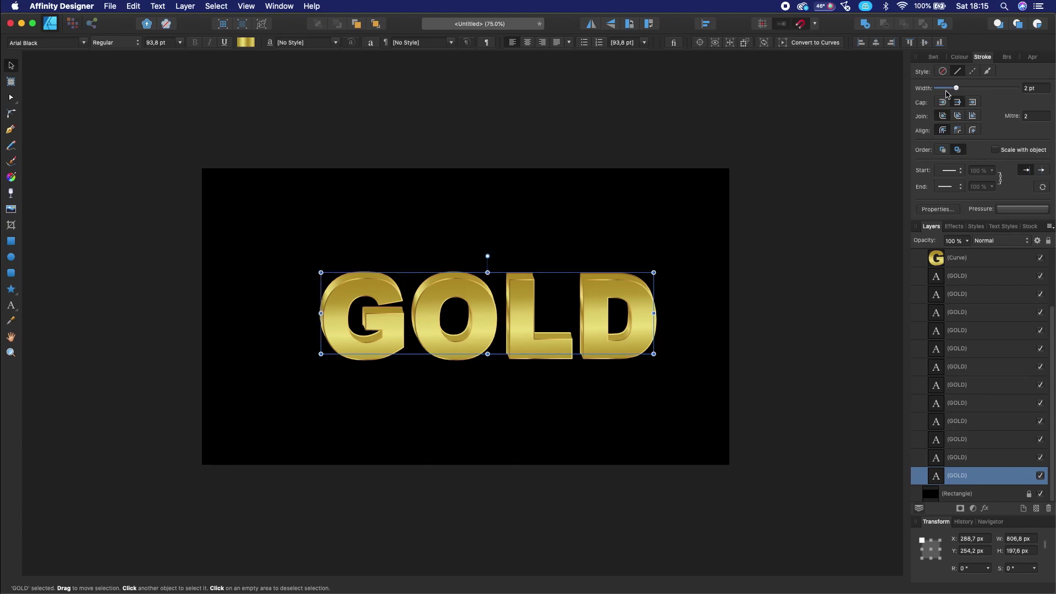
key(super+1)
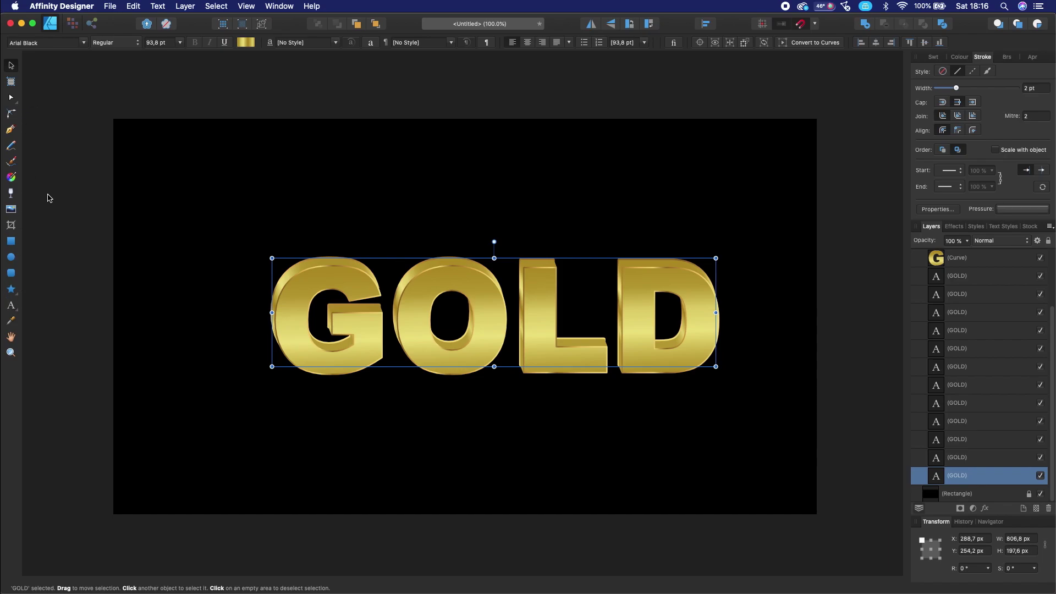
Step: Shade the front GOLD text's stroke with a vertical linear gradient drawn over the G
click(12, 177)
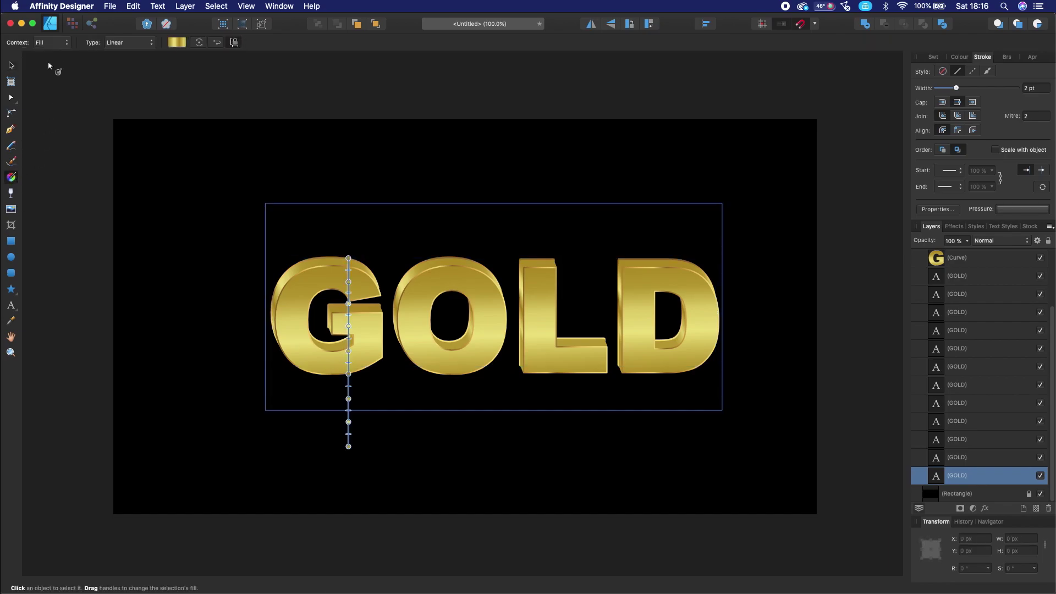
click(54, 43)
click(54, 51)
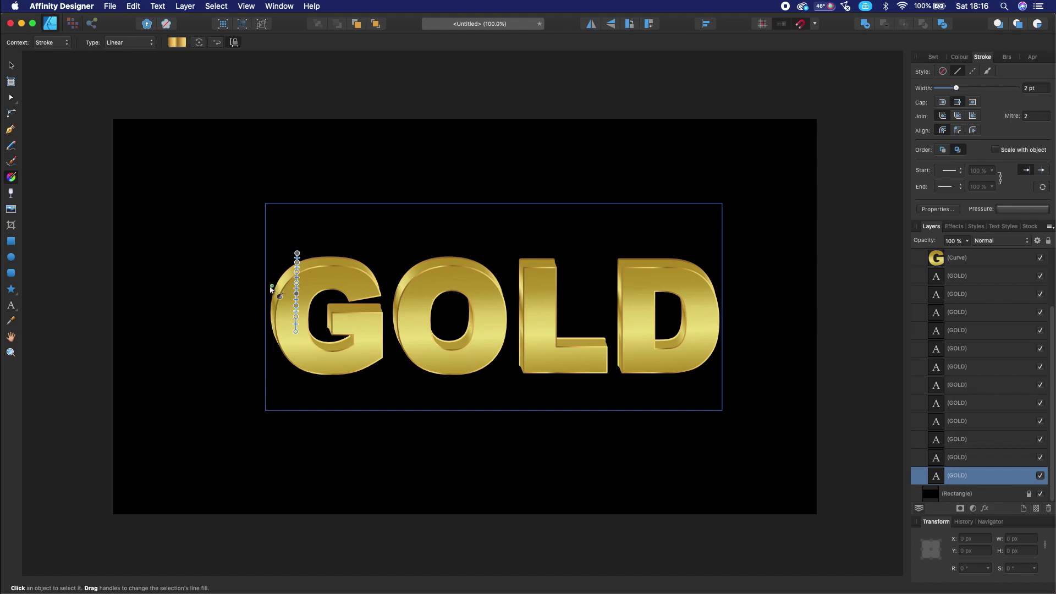
mouse_move(273, 286)
mouse_down()
mouse_move(696, 295)
mouse_move(686, 288)
mouse_up()
drag(336, 252, 338, 358)
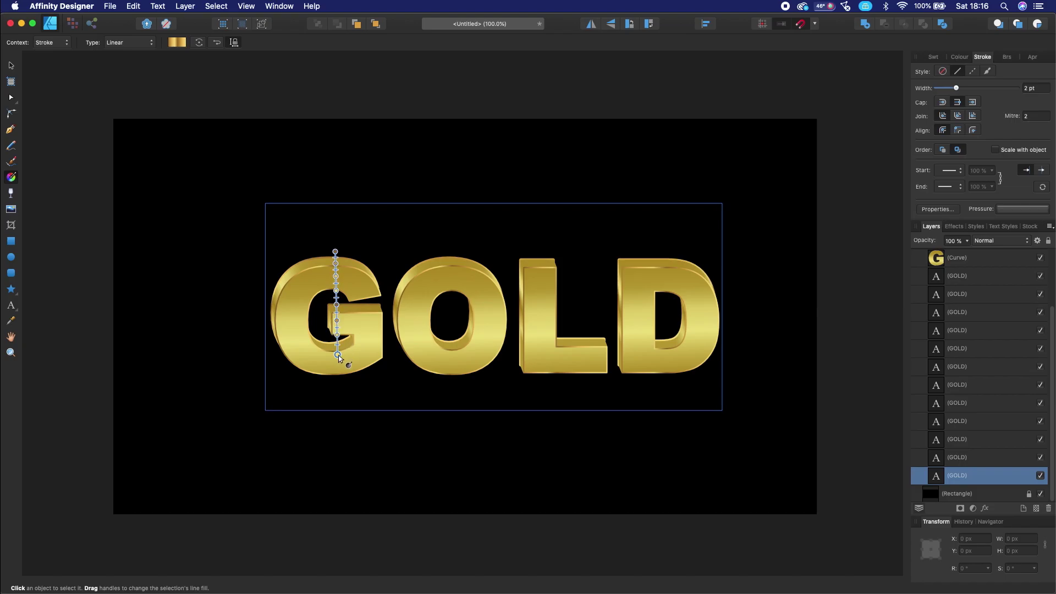
key(v)
click(84, 87)
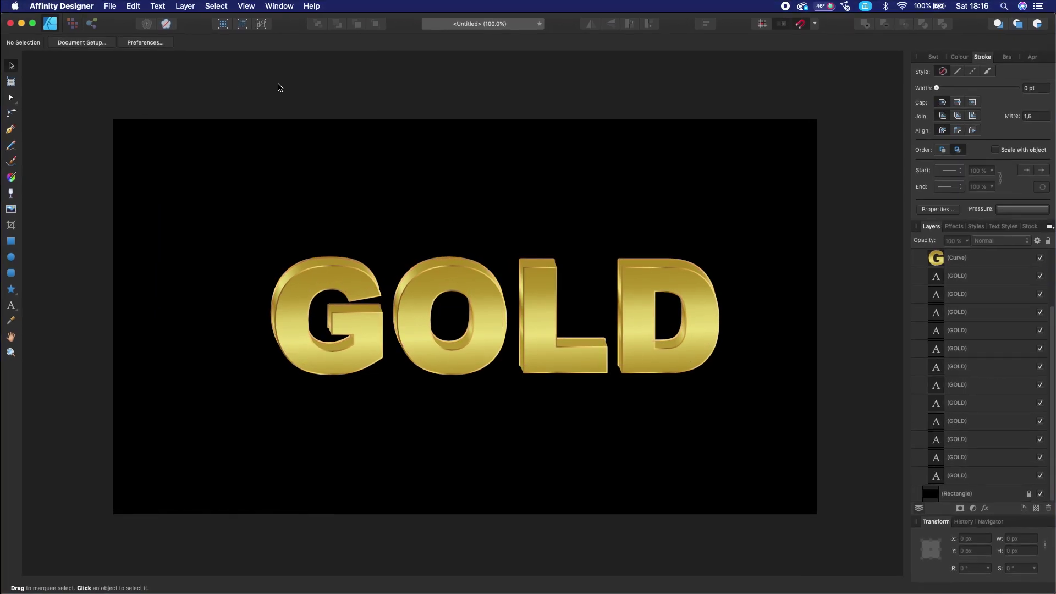
Step: Zoom in and set the bottom GOLD layer's stroke width to 1.5 pt
key(super+minus)
key(super+minus)
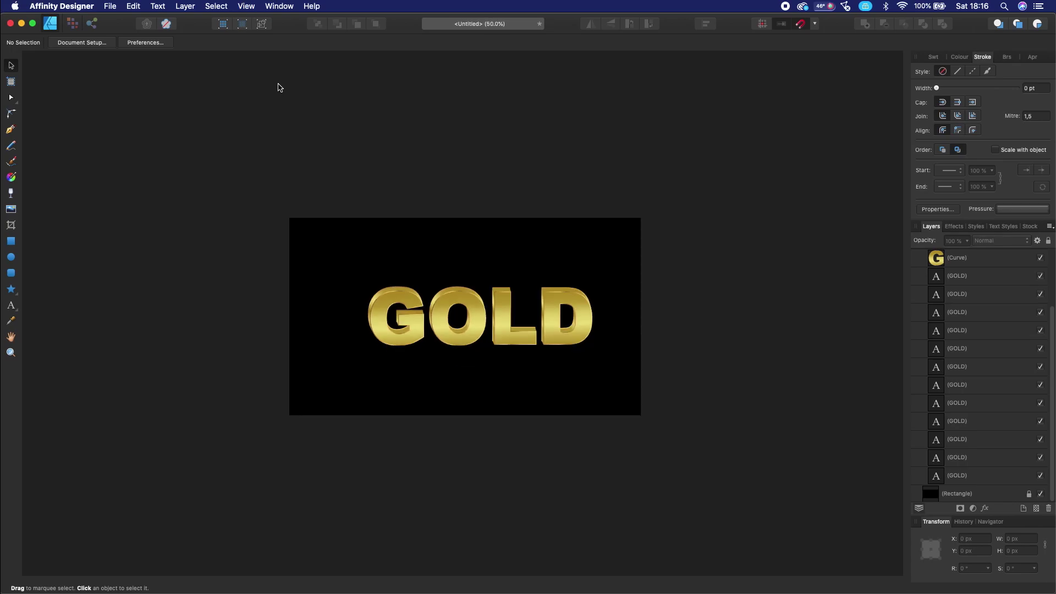
key(super+equal)
key(super+minus)
key(super+minus)
key(super+equal)
key(super+equal)
key(super+equal)
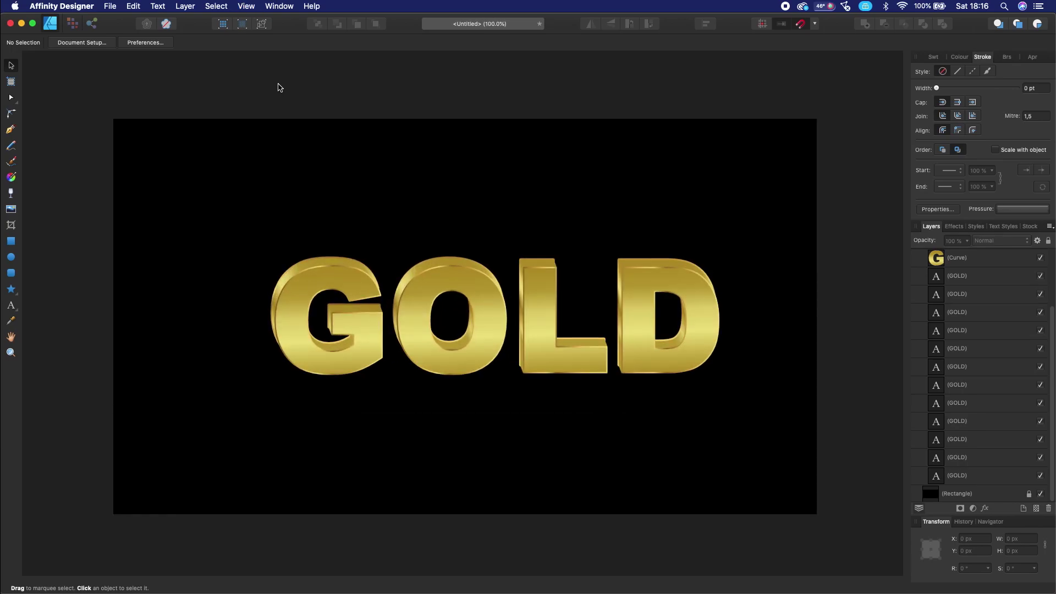
key(super+equal)
key(super+minus)
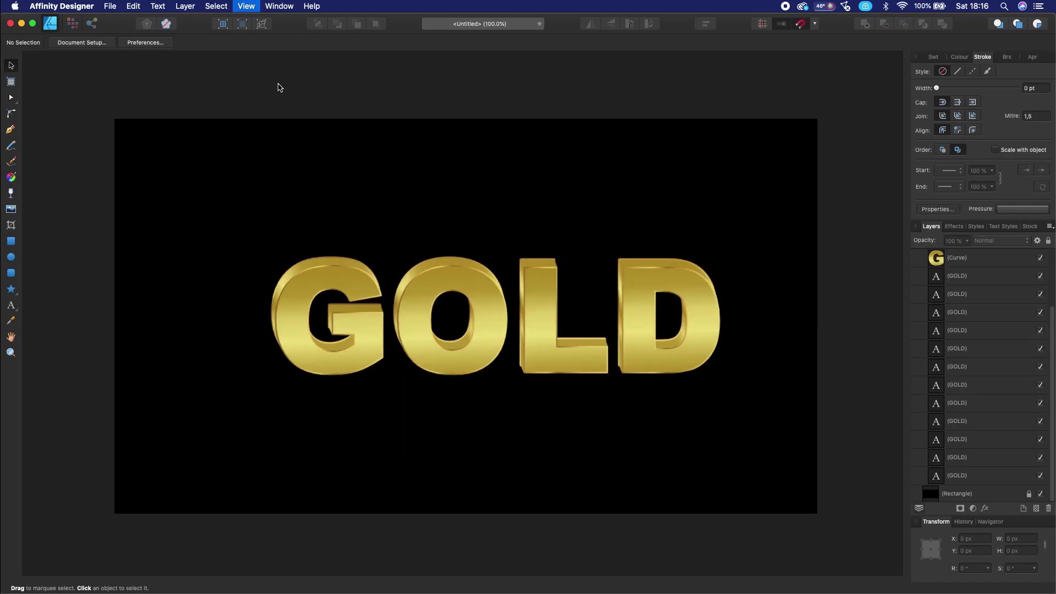
key(super+equal)
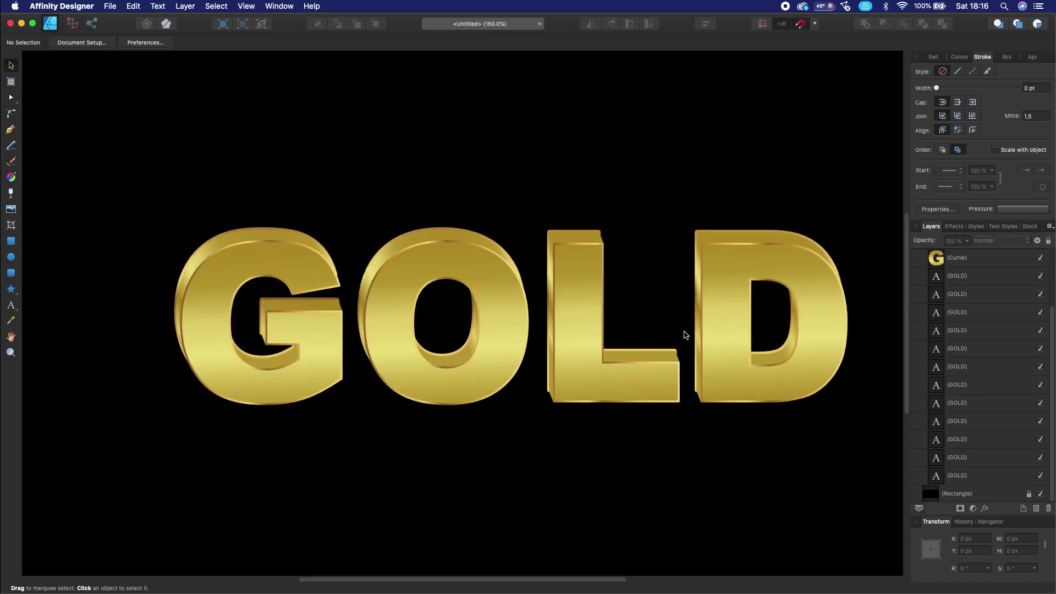
click(967, 478)
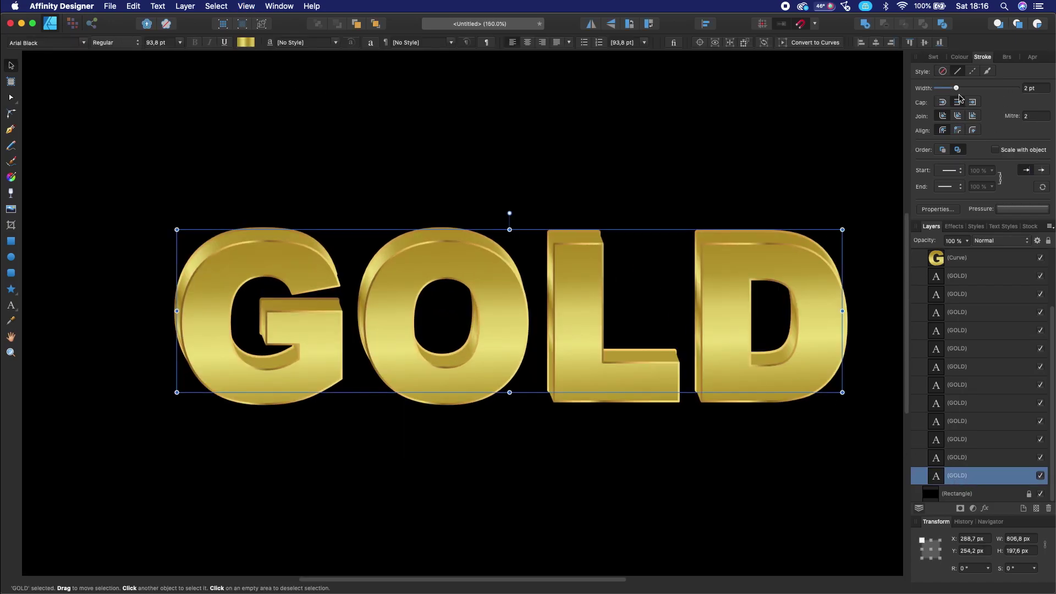
click(955, 88)
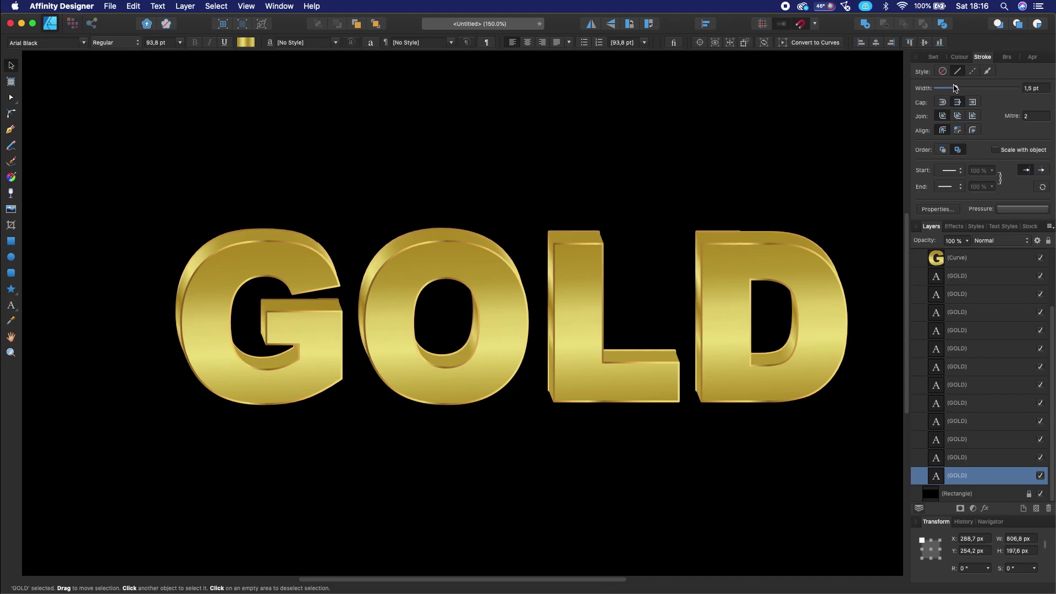
drag(956, 88, 953, 89)
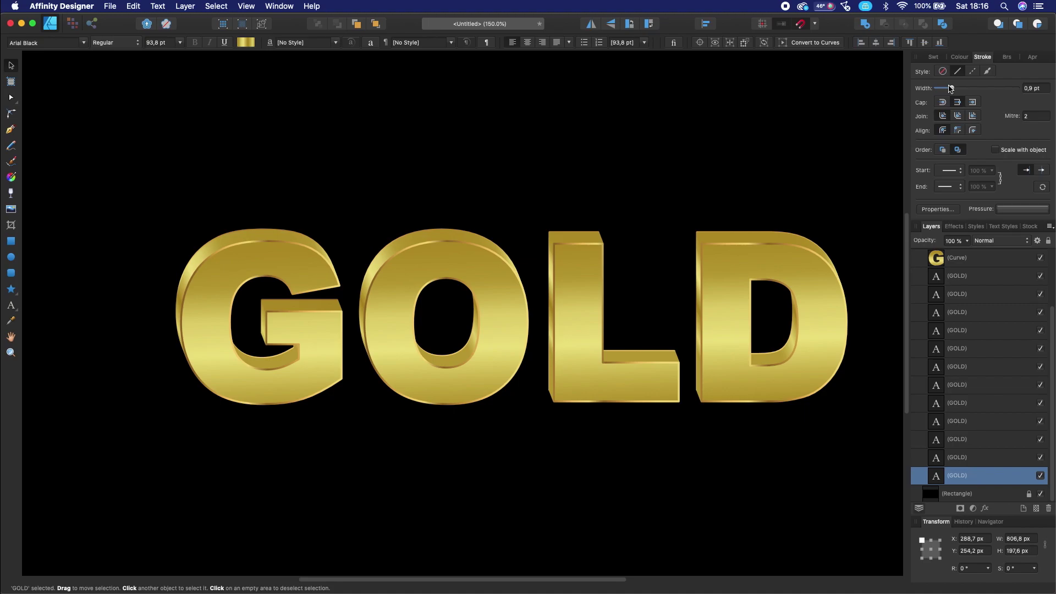
drag(953, 89, 955, 88)
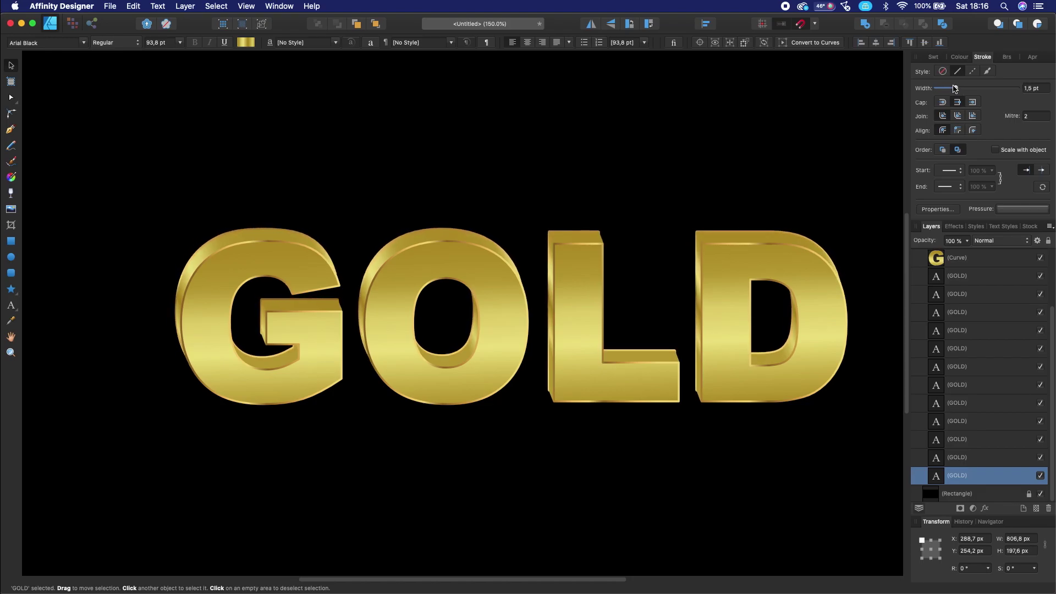
Step: Deselect and return to 100% view to judge the thinner outline, showing the Colour panel
click(771, 138)
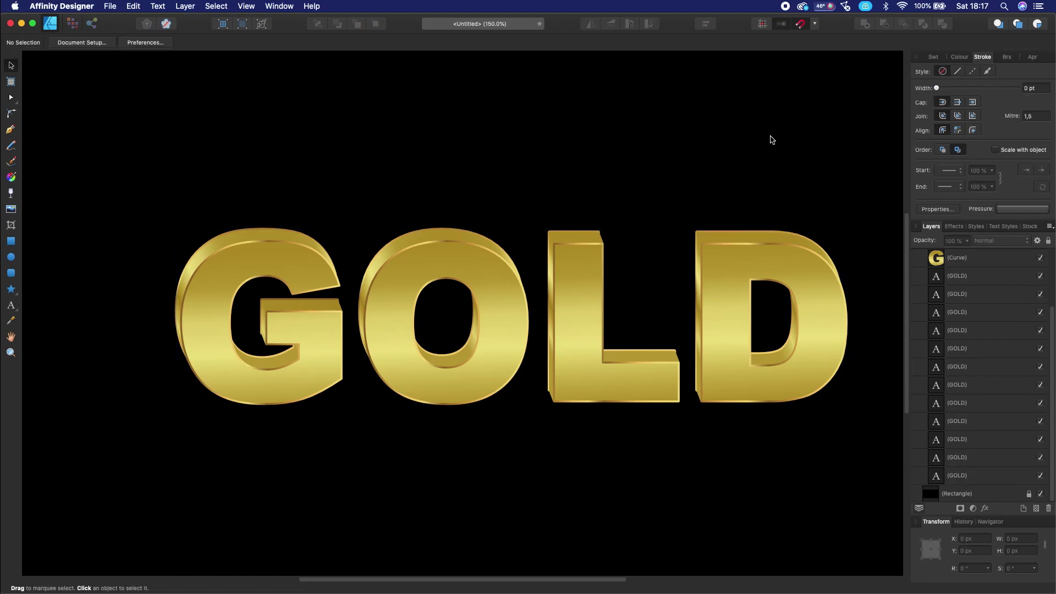
key(super+1)
key(super+minus)
key(super+minus)
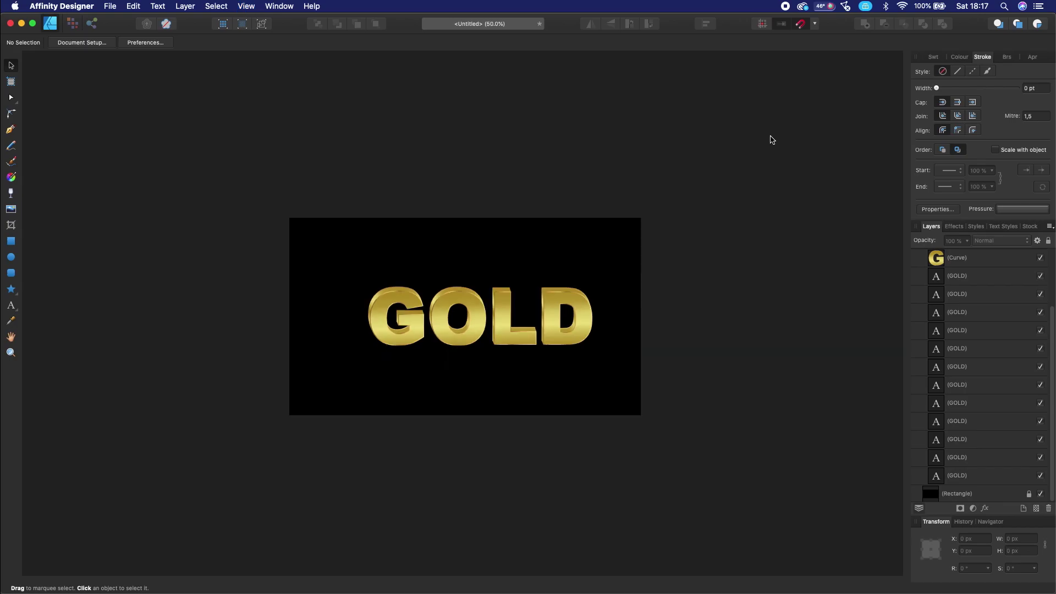
key(super+1)
key(super+minus)
key(super+1)
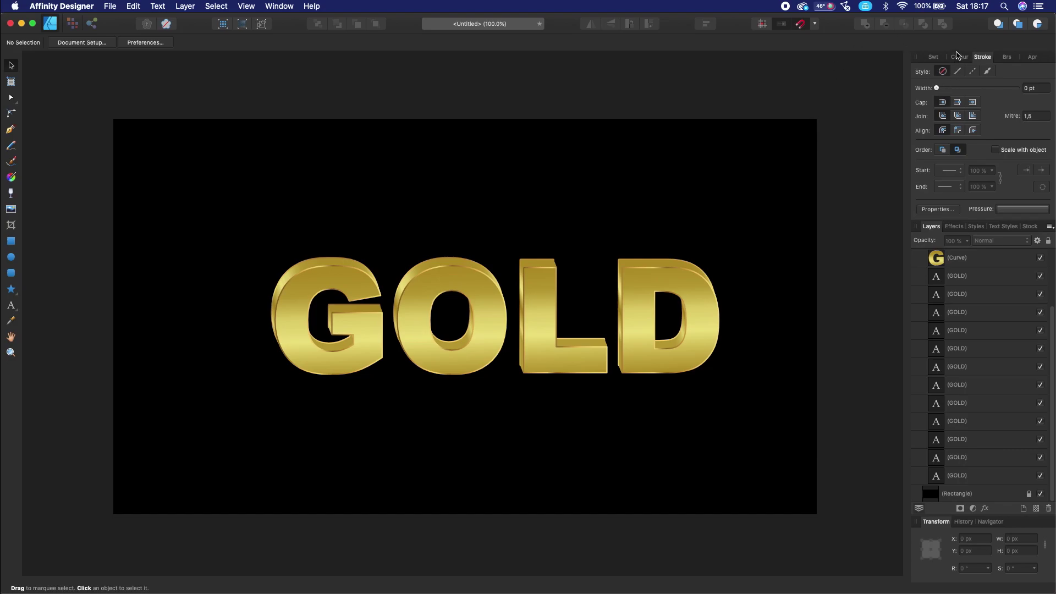
click(958, 58)
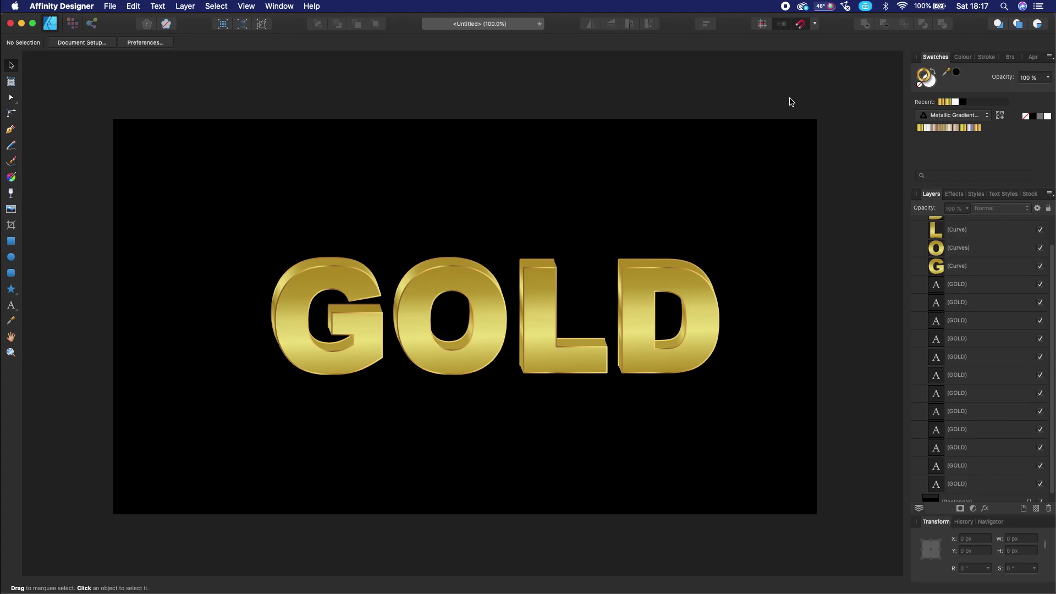
Step: Marquee-select all GOLD lettering layers and nudge them slightly left to centre them
key(super+minus)
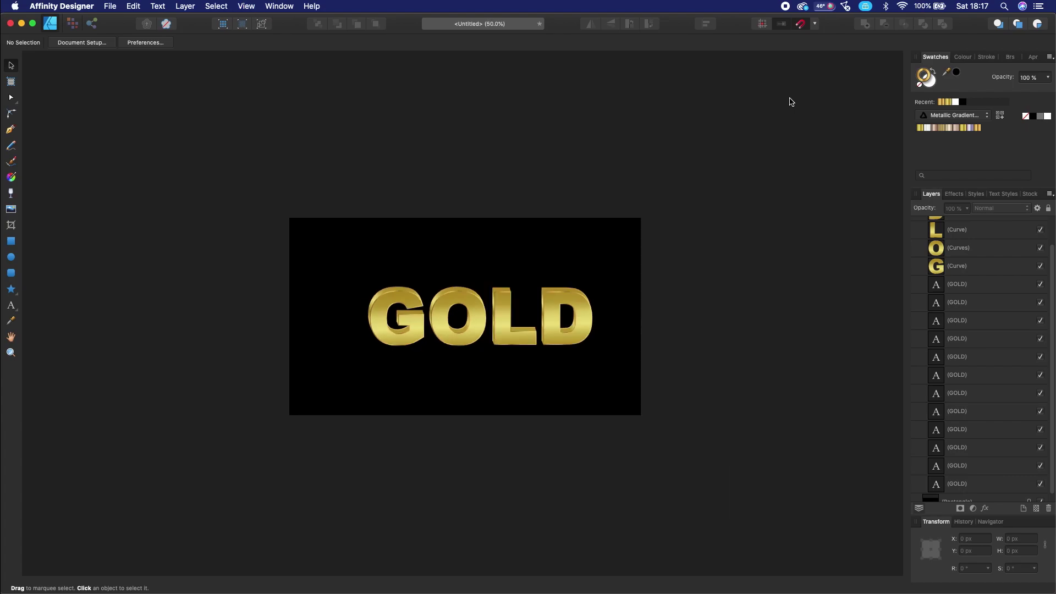
key(super+minus)
key(super+equal)
key(super+equal)
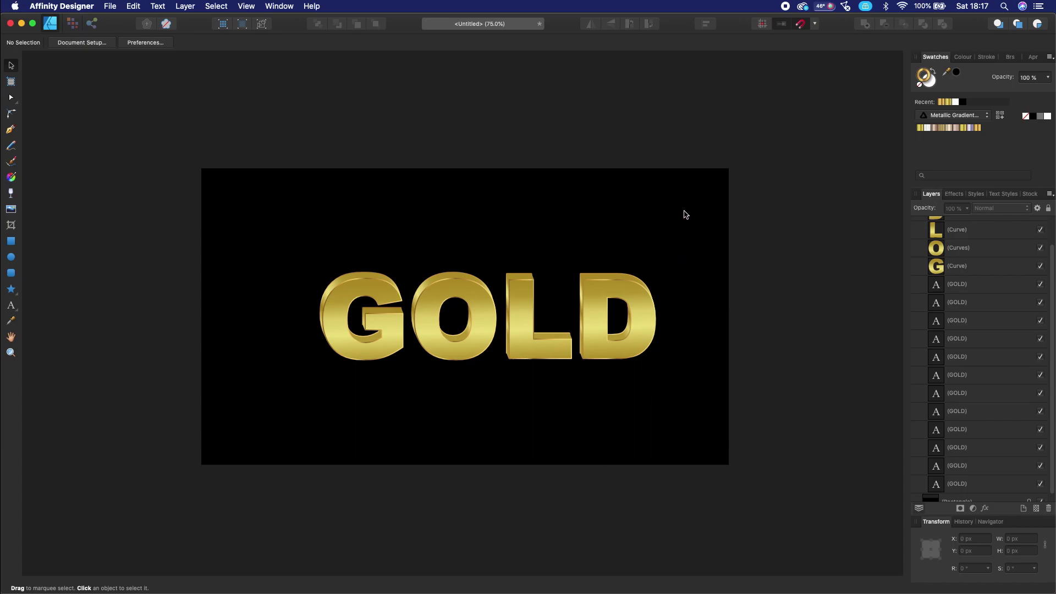
drag(688, 213, 246, 423)
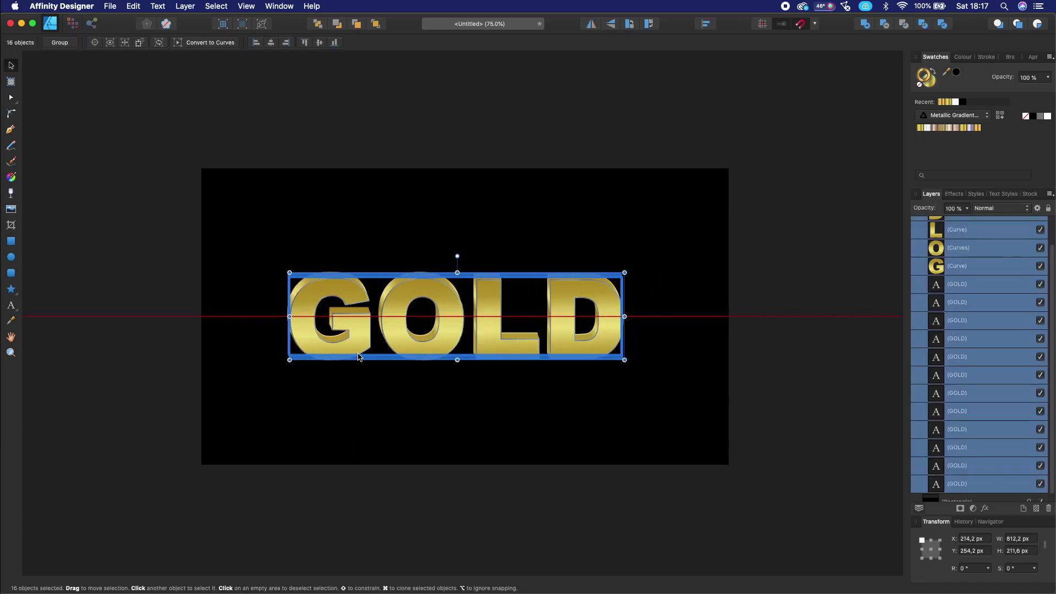
drag(363, 357, 375, 369)
click(439, 527)
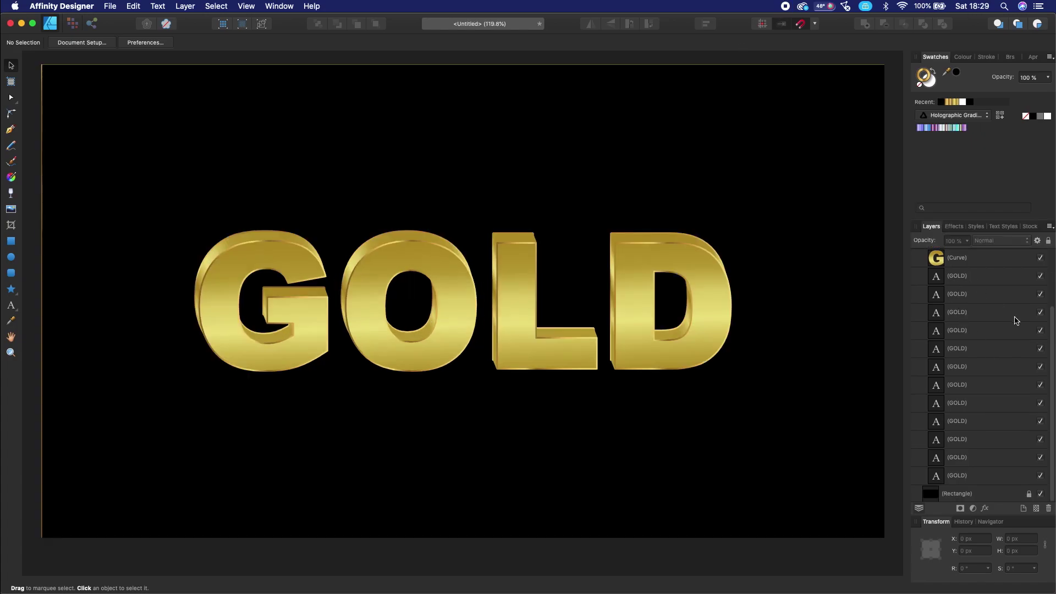
Step: Expand Layer1 and select four adjacent middle GOLD layers in the Layers panel
click(916, 258)
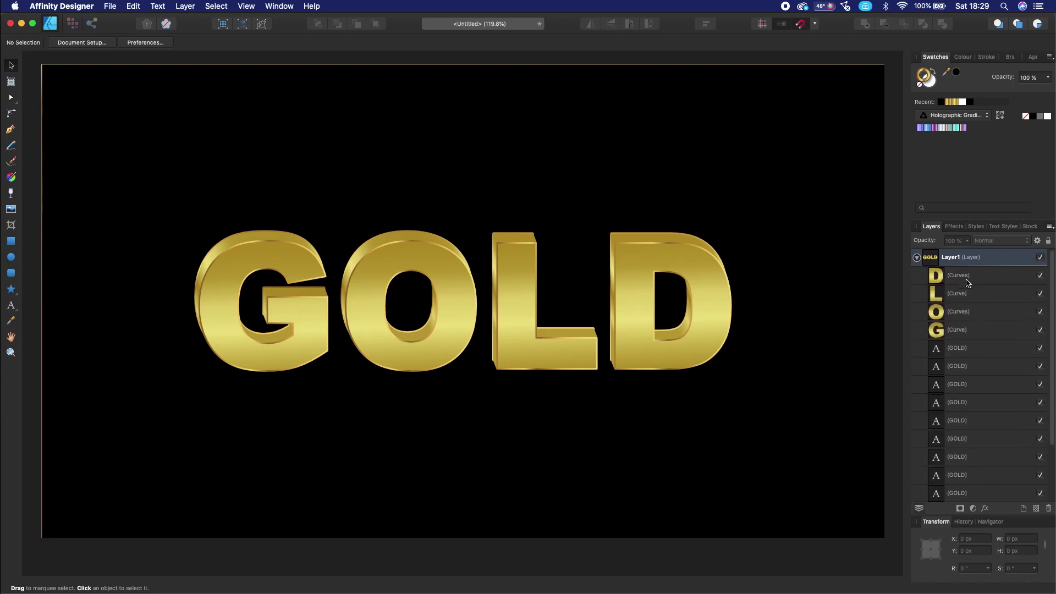
scroll(973, 407, down, 3)
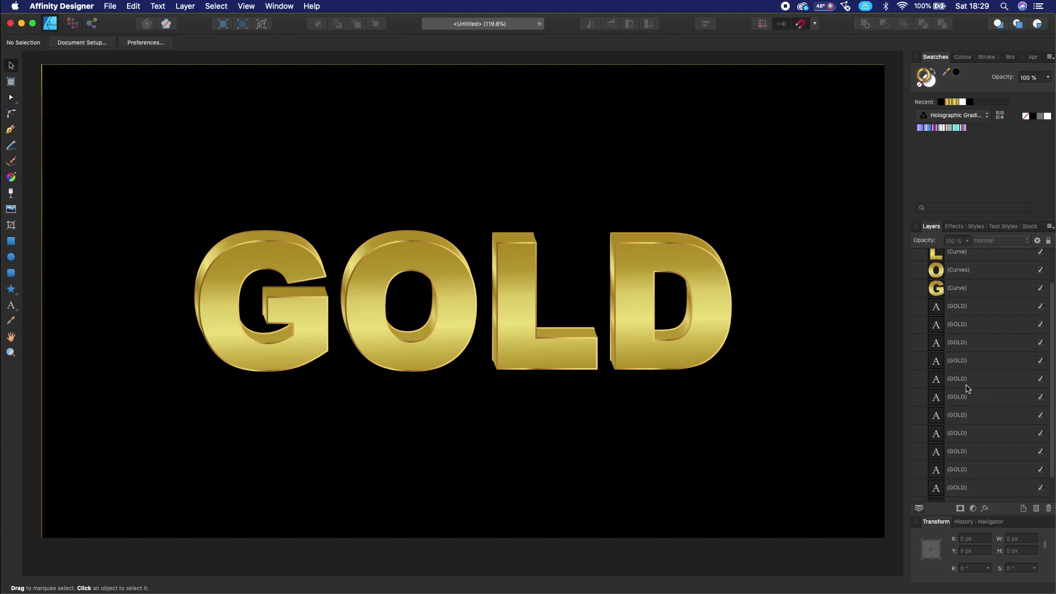
click(976, 303)
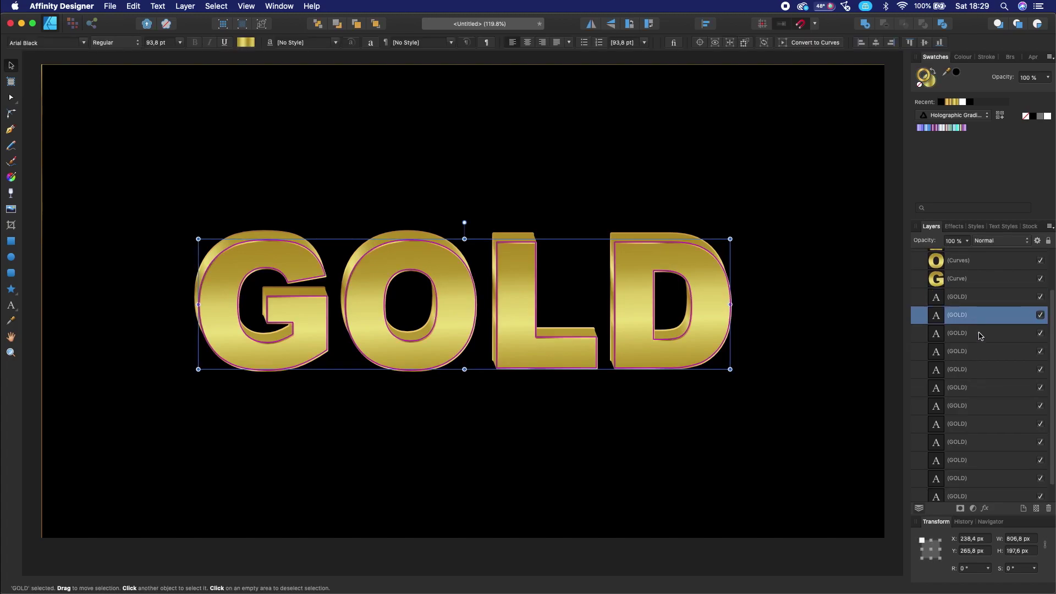
click(981, 336)
click(982, 355)
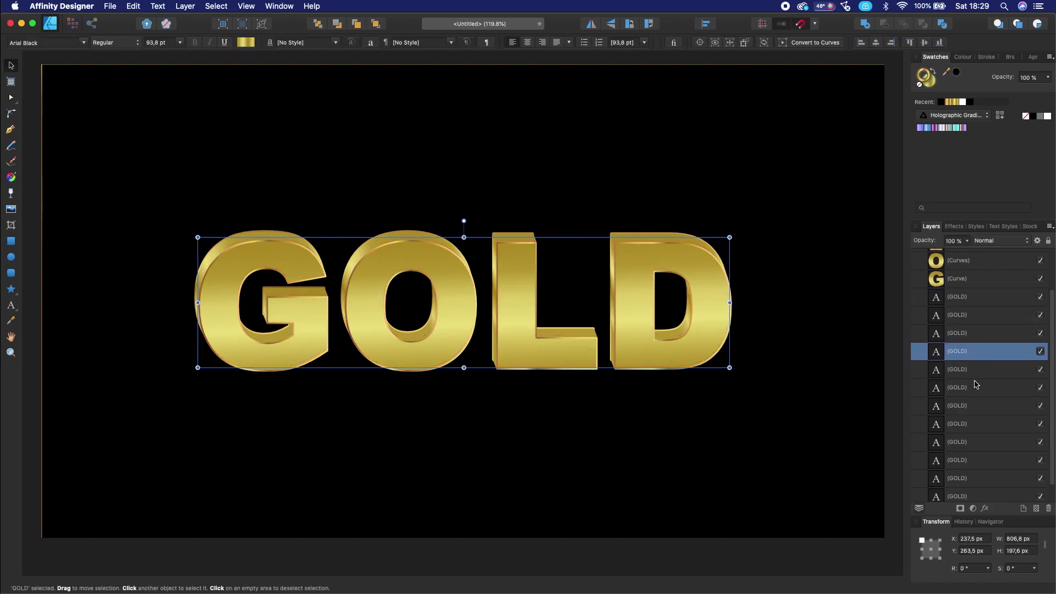
click(979, 374)
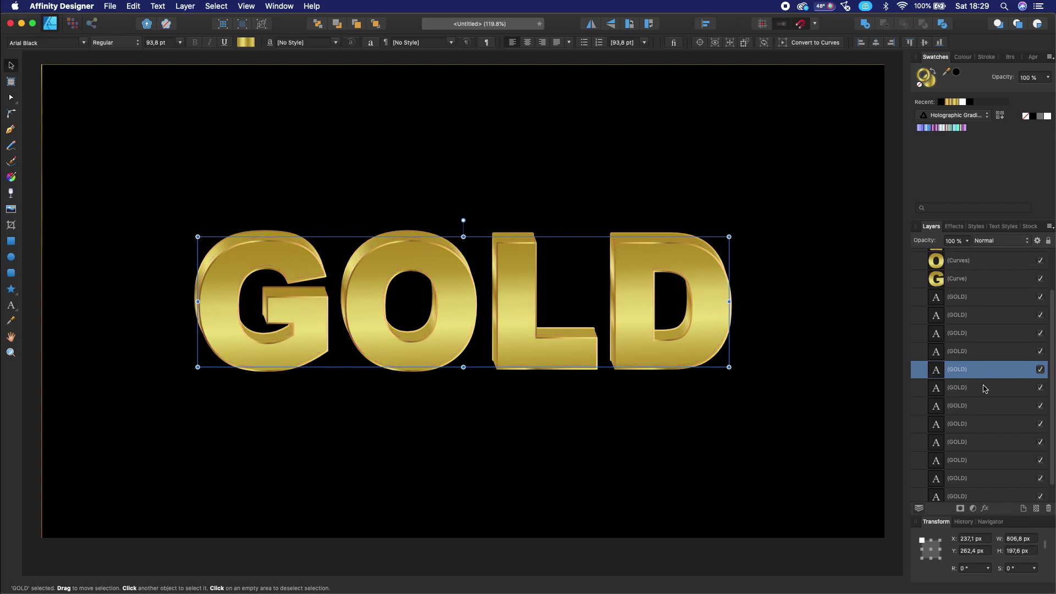
shift+click(985, 390)
shift+click(984, 405)
shift+click(982, 424)
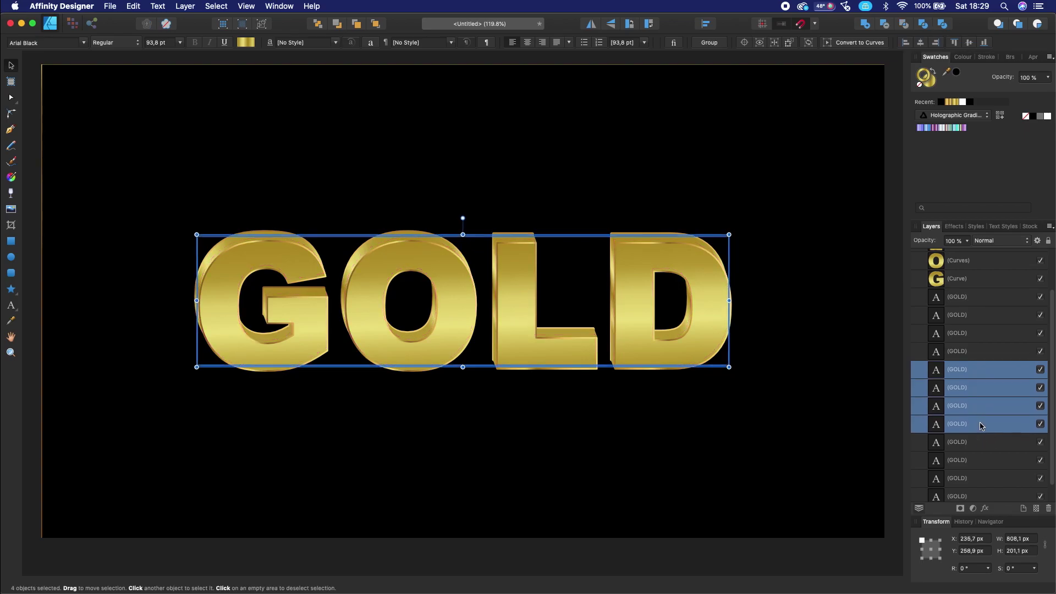
scroll(965, 396, down, 2)
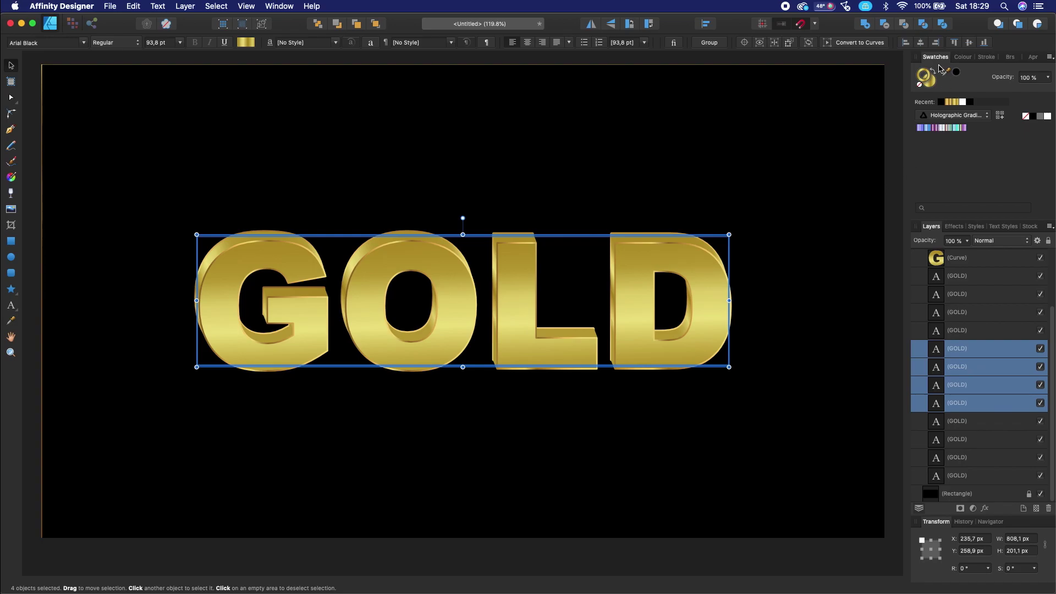
Step: Switch to the Metallic Gradient by 4GArt palette and try silver and golden swatches on the four layers
click(985, 116)
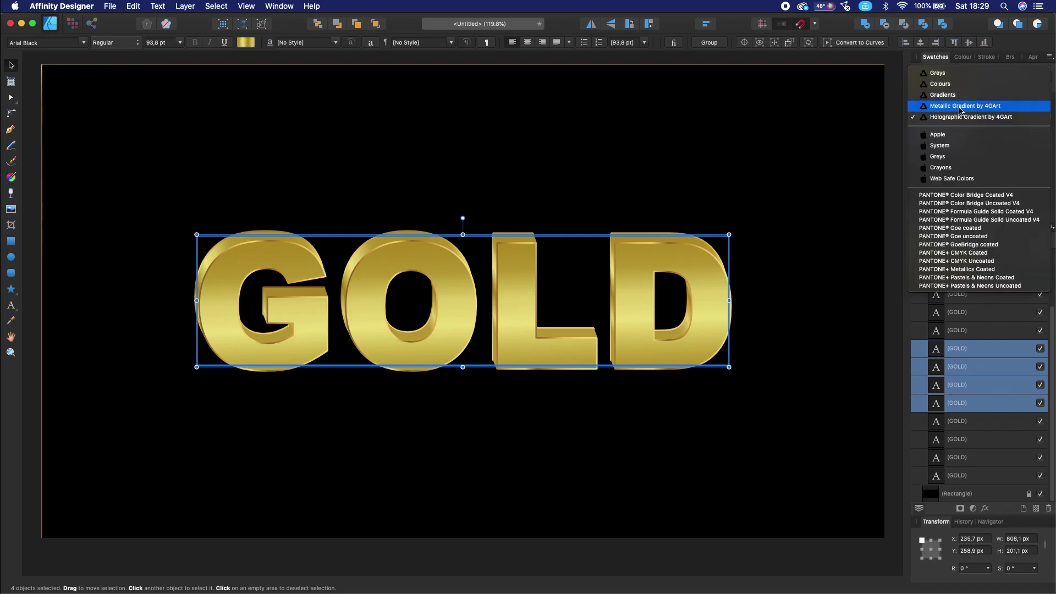
click(977, 111)
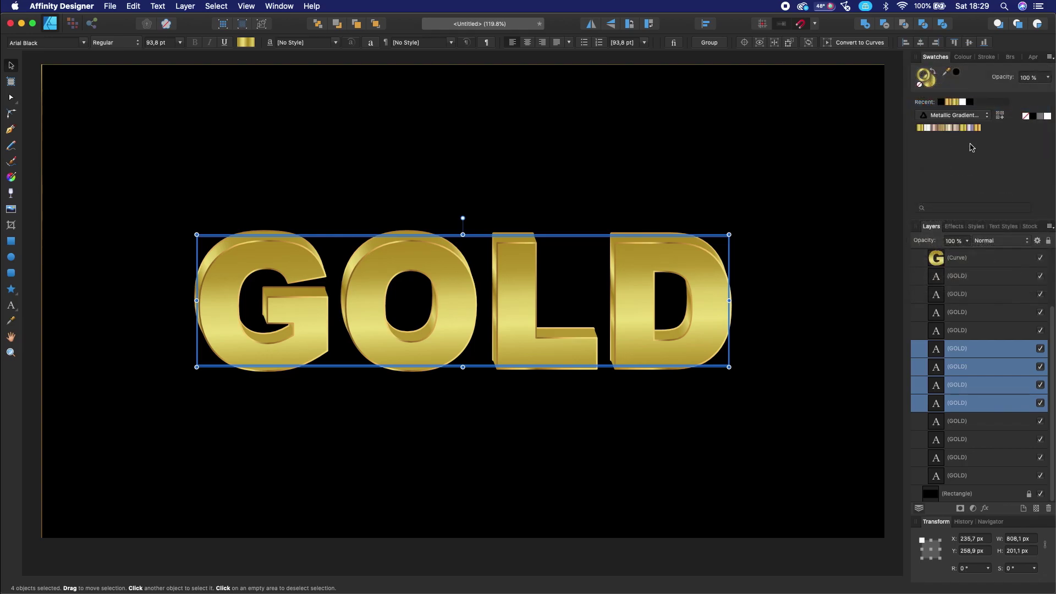
click(956, 128)
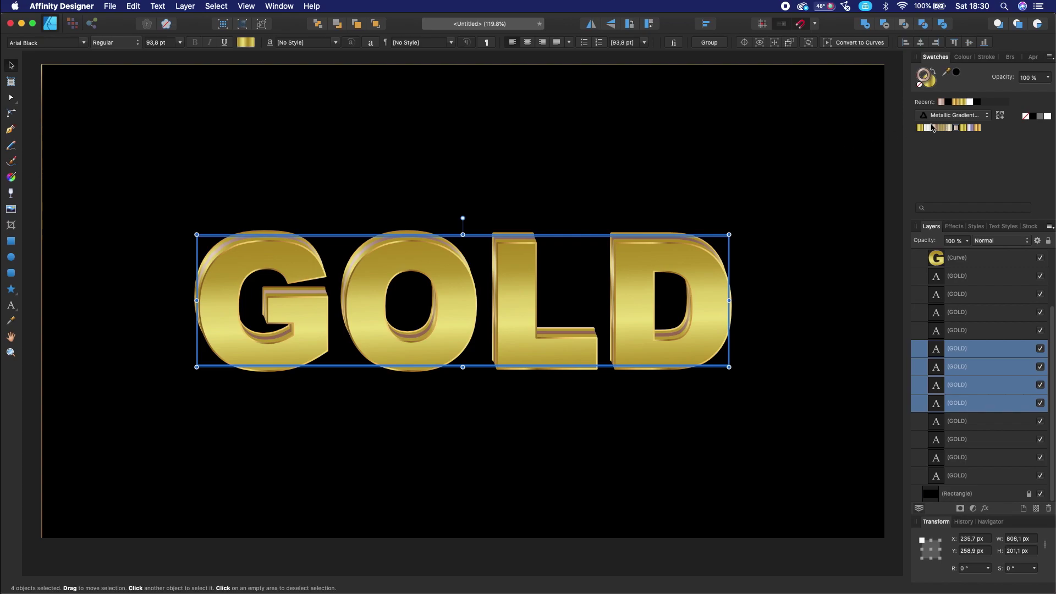
click(927, 127)
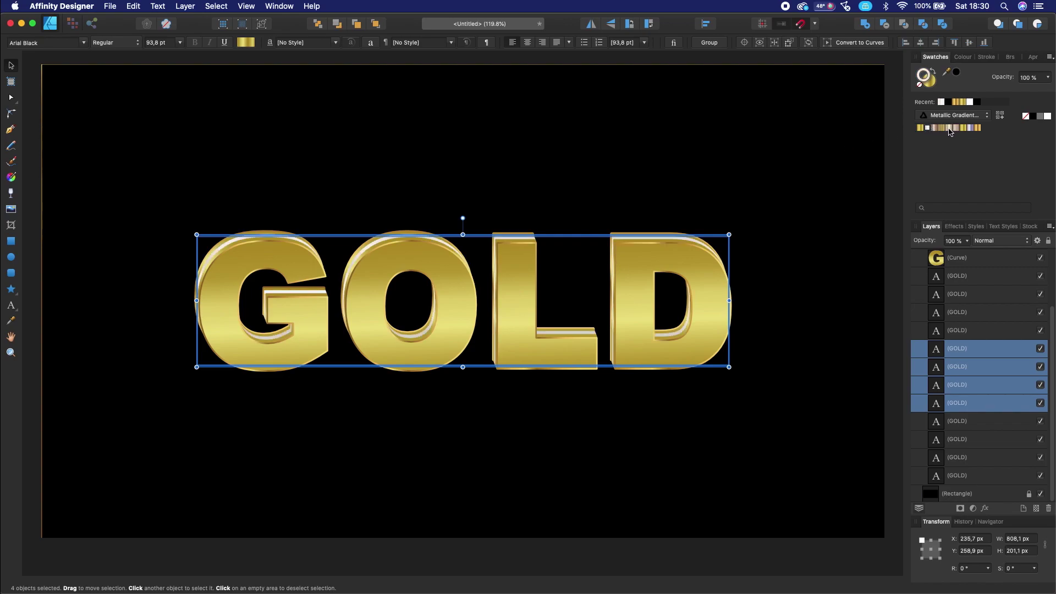
click(953, 128)
click(974, 128)
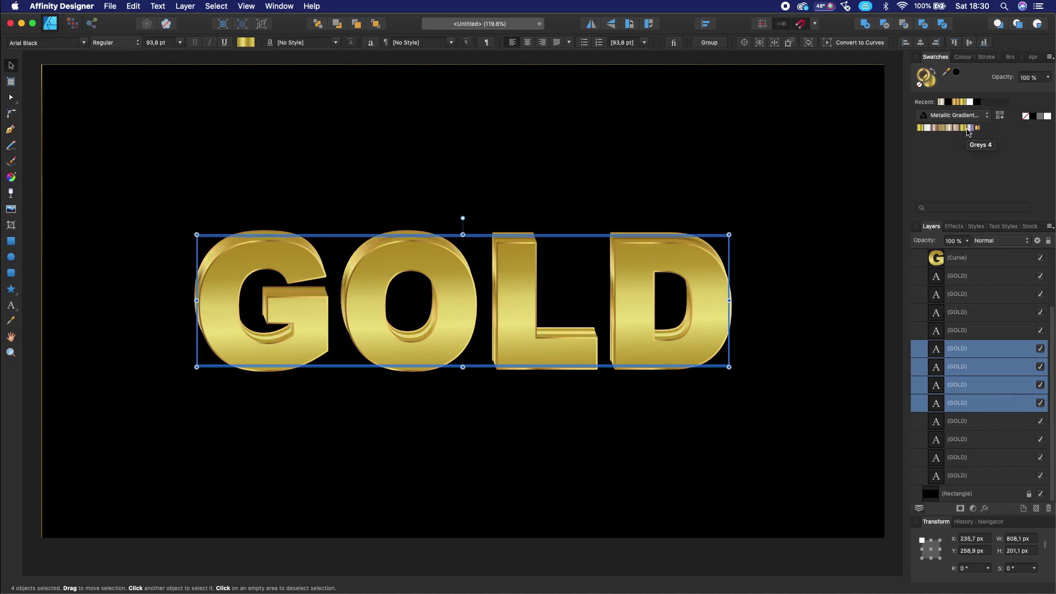
click(787, 146)
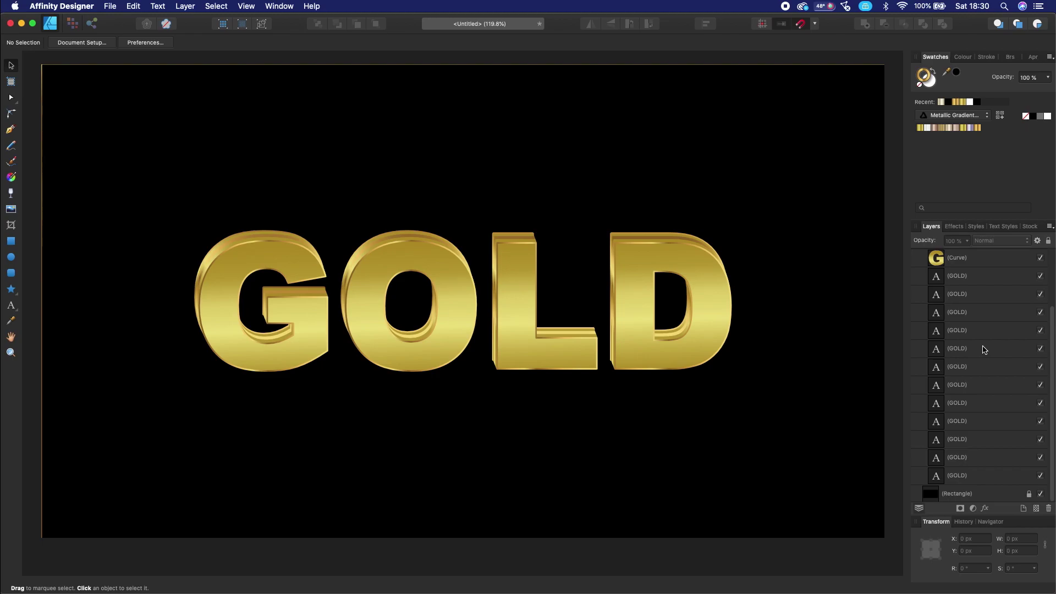
Step: Recolour the four middle GOLD layers with a pinkish metallic gradient
shift+click(984, 350)
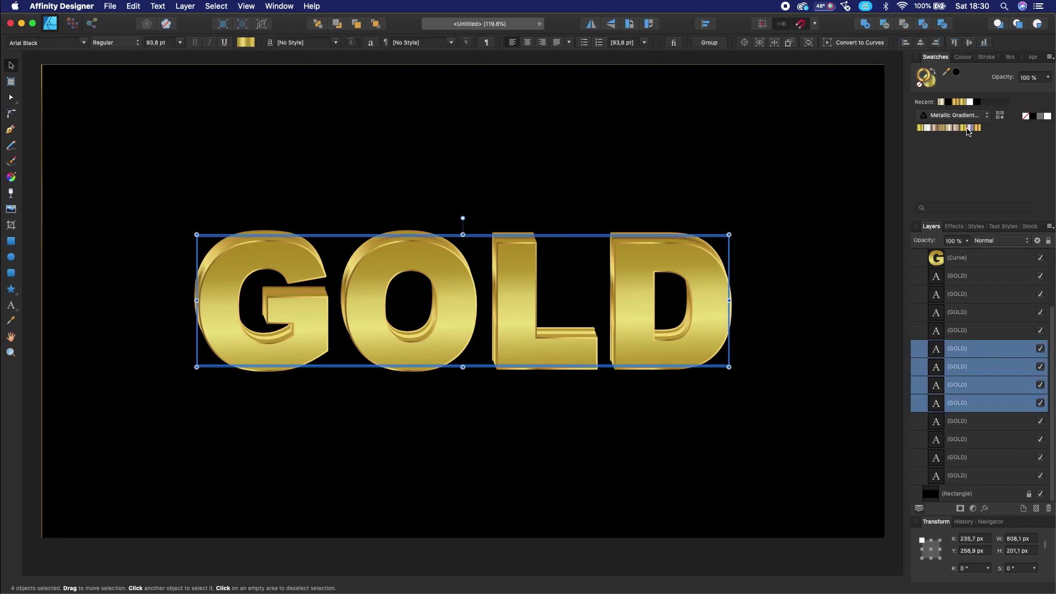
click(946, 132)
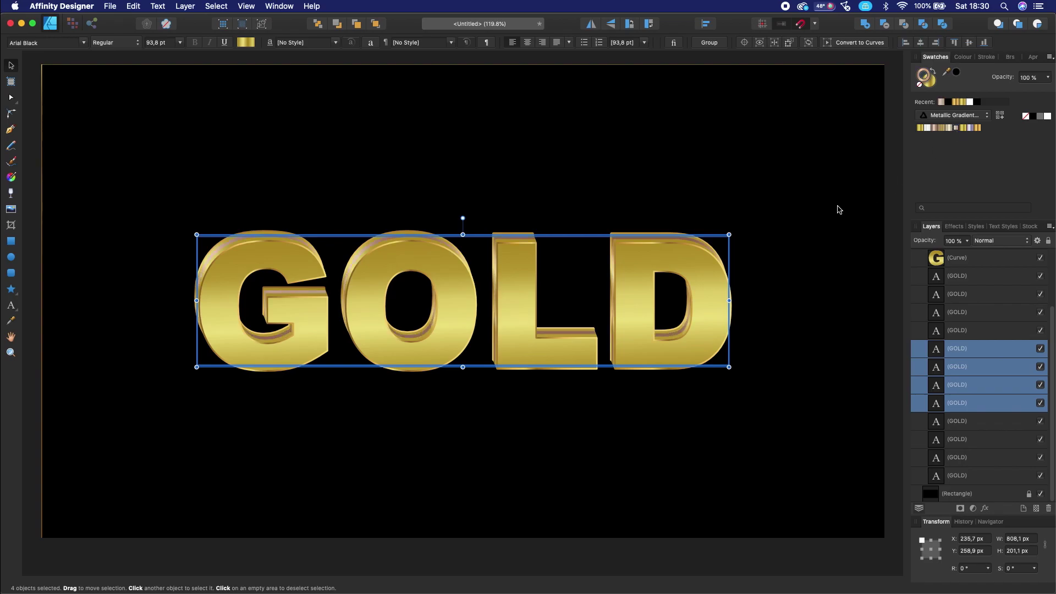
click(839, 209)
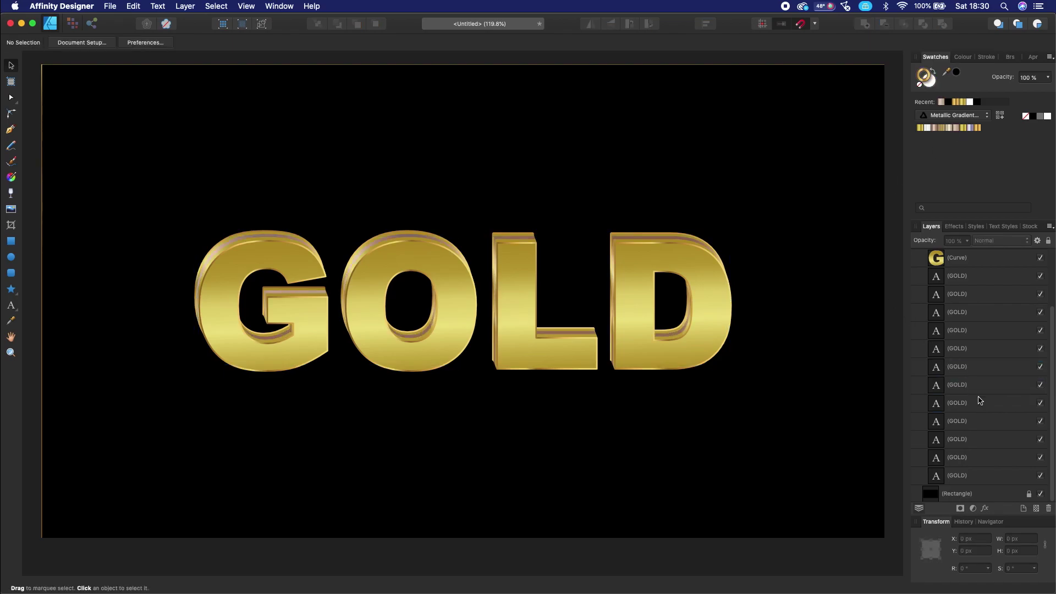
shift+click(979, 396)
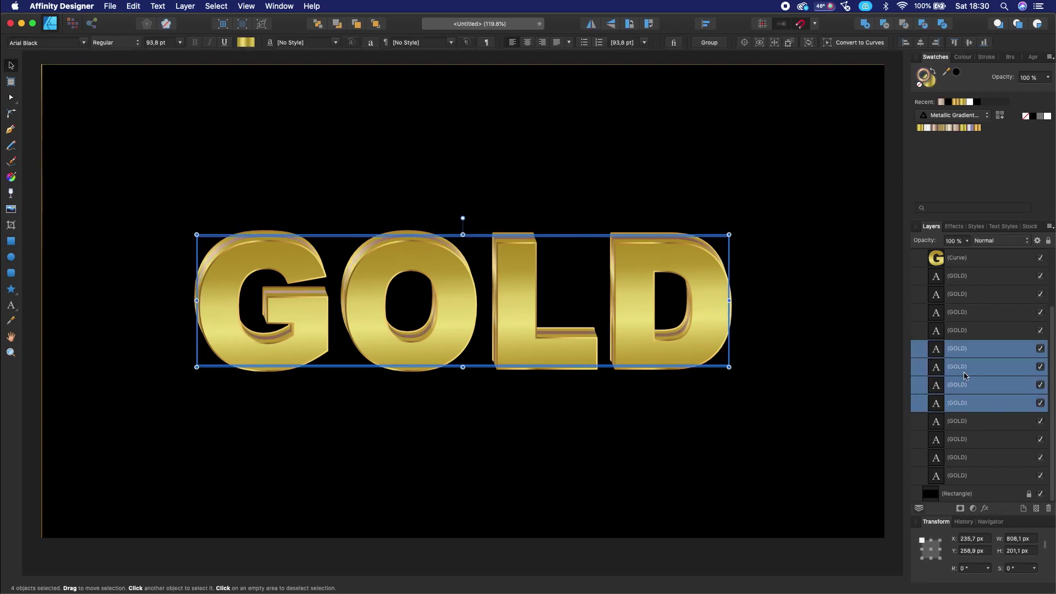
Step: Load the Holographic Gradient by 4GArt swatch palette and apply a first holographic gradient to the GOLD extrusions
click(968, 116)
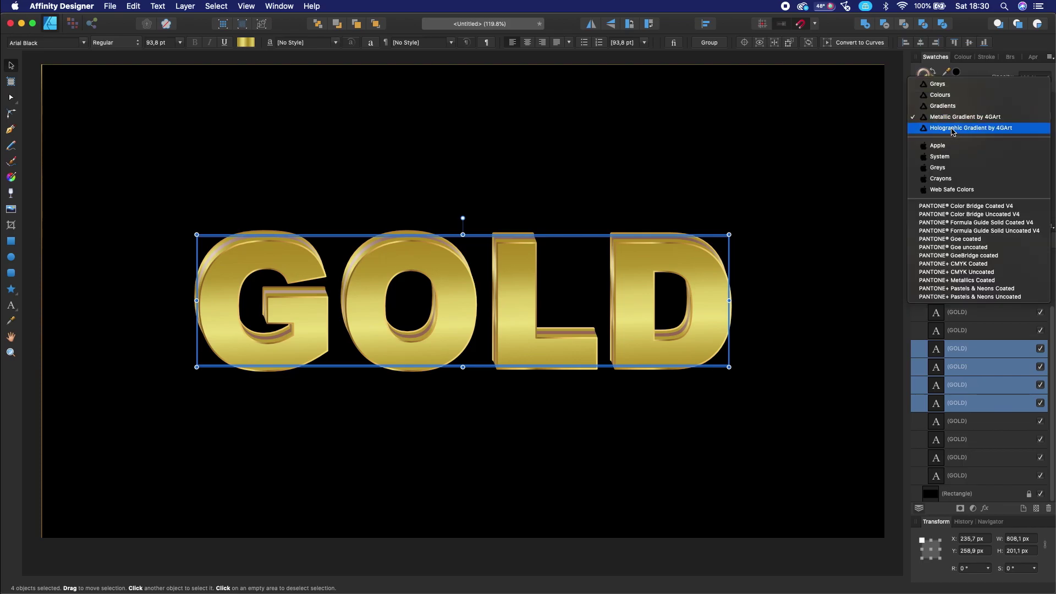
click(954, 129)
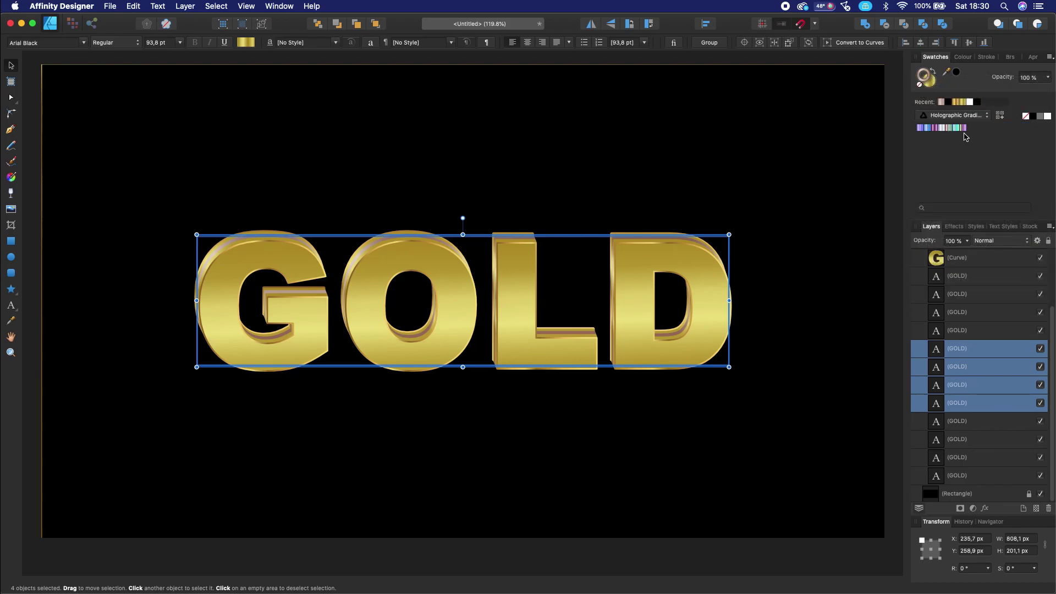
click(963, 129)
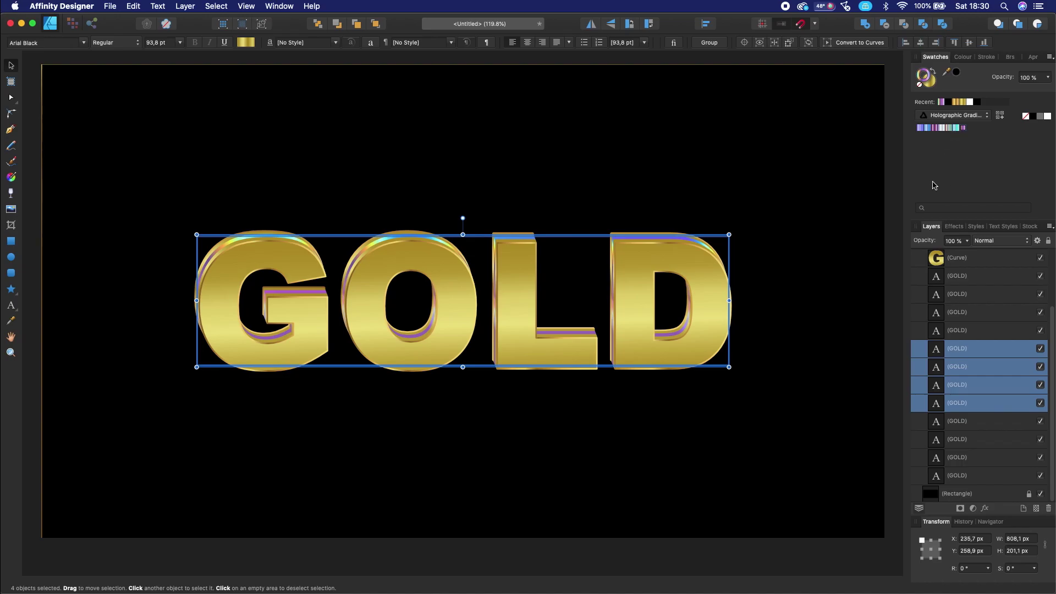
click(830, 210)
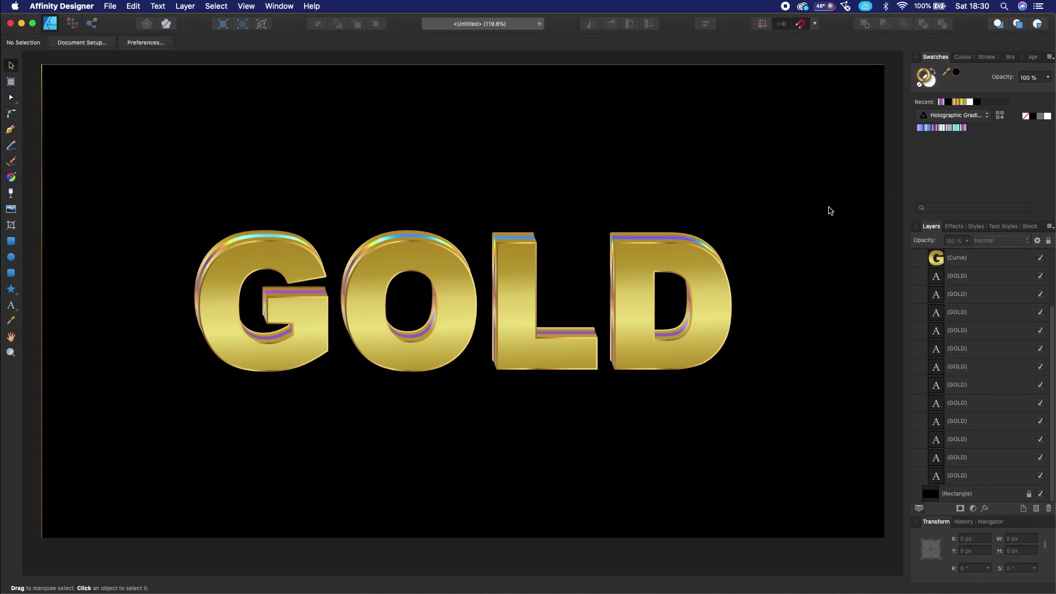
Step: Try cyan-pink and then muted purple holographic gradients on the extrusion edges and preview
key(ctrl+z)
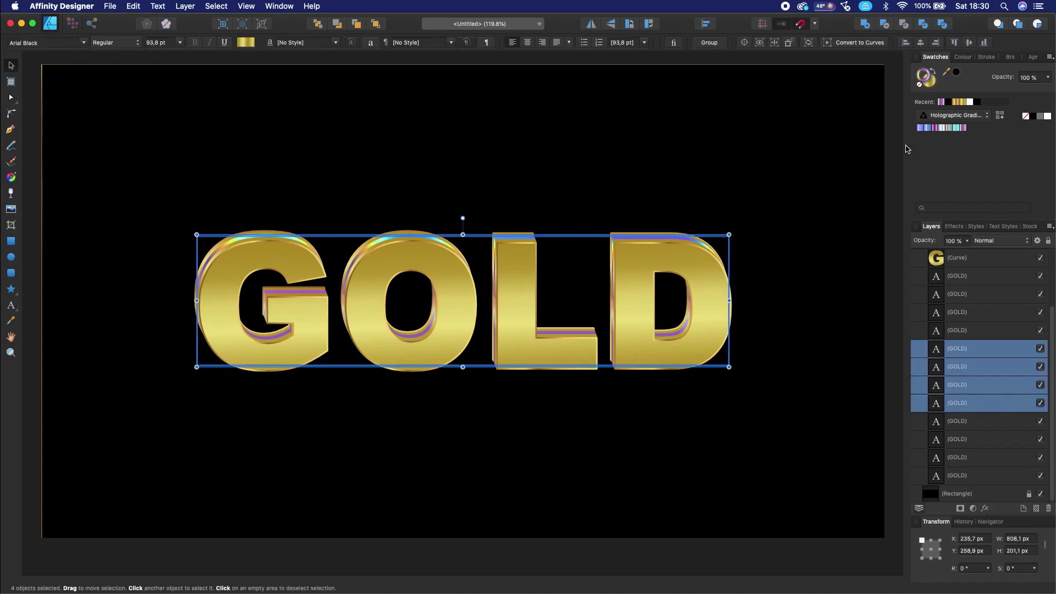
click(958, 128)
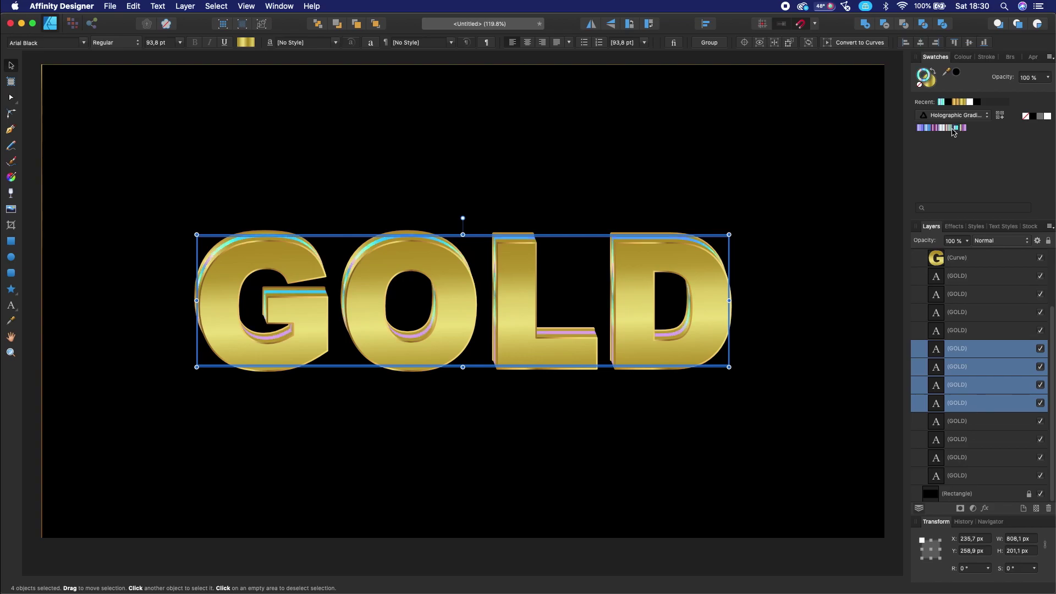
click(953, 129)
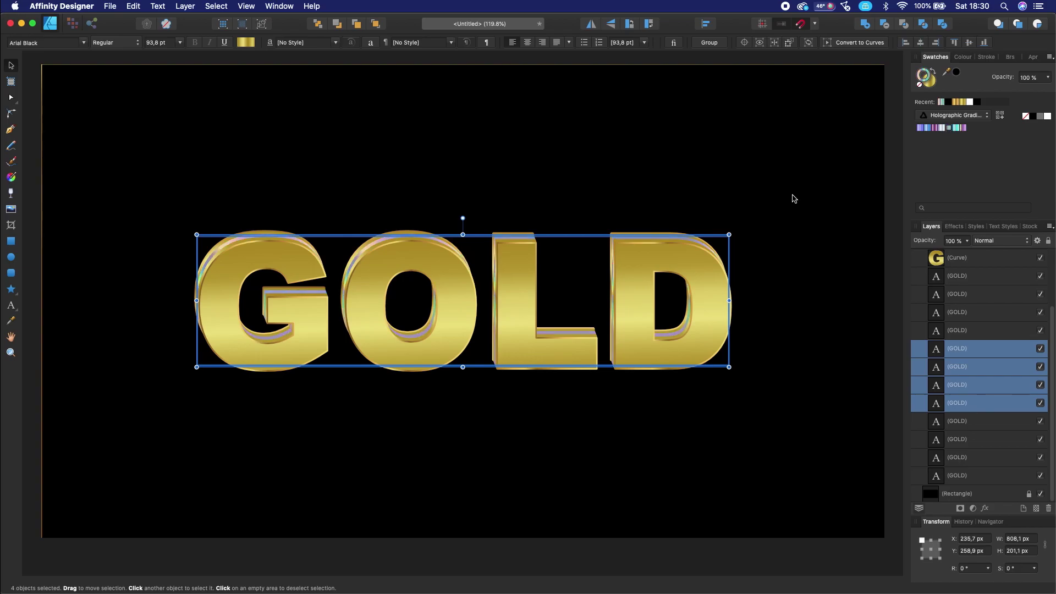
click(794, 199)
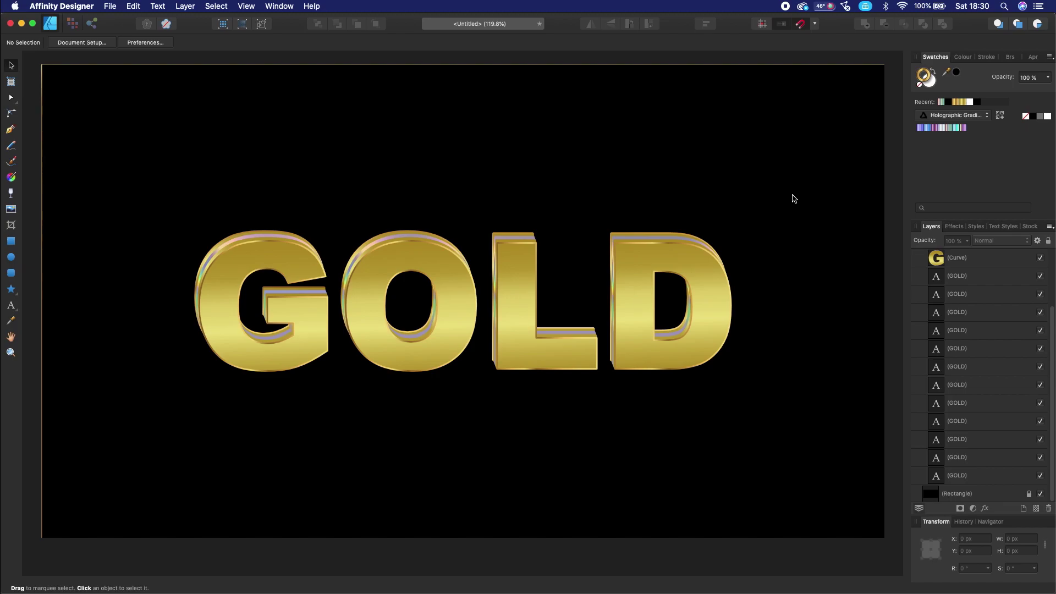
Step: Try pink-purple, blue and purple holographic gradients on the letter edges and preview
key(ctrl+z)
click(933, 130)
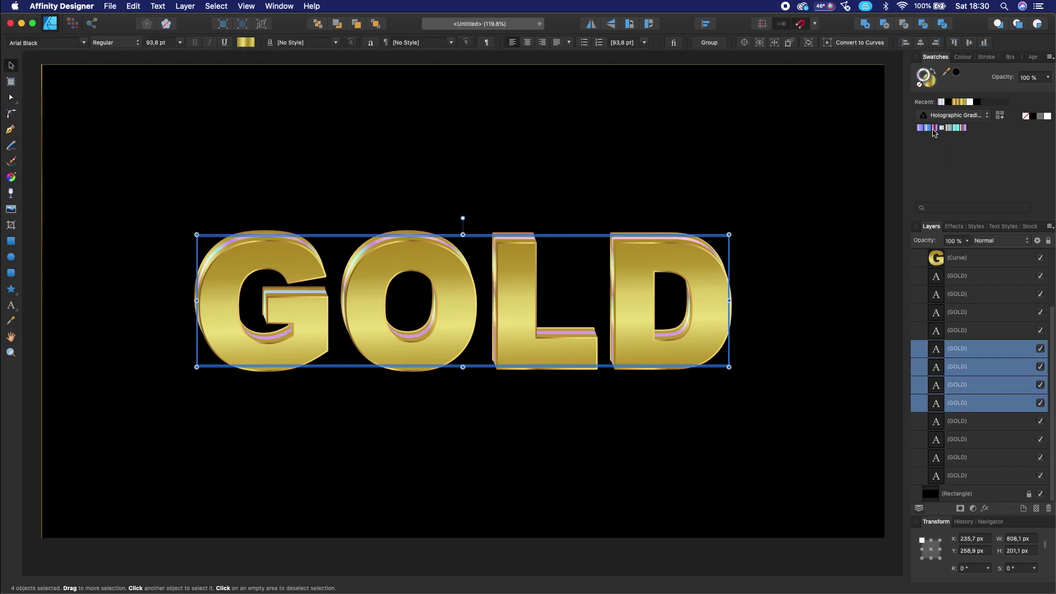
click(931, 130)
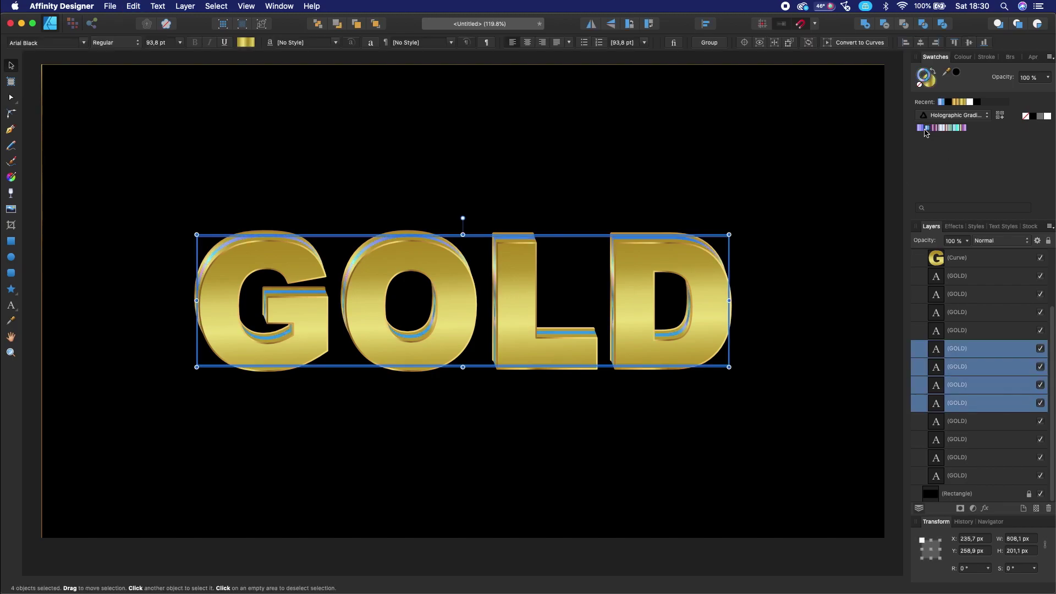
click(935, 130)
click(793, 211)
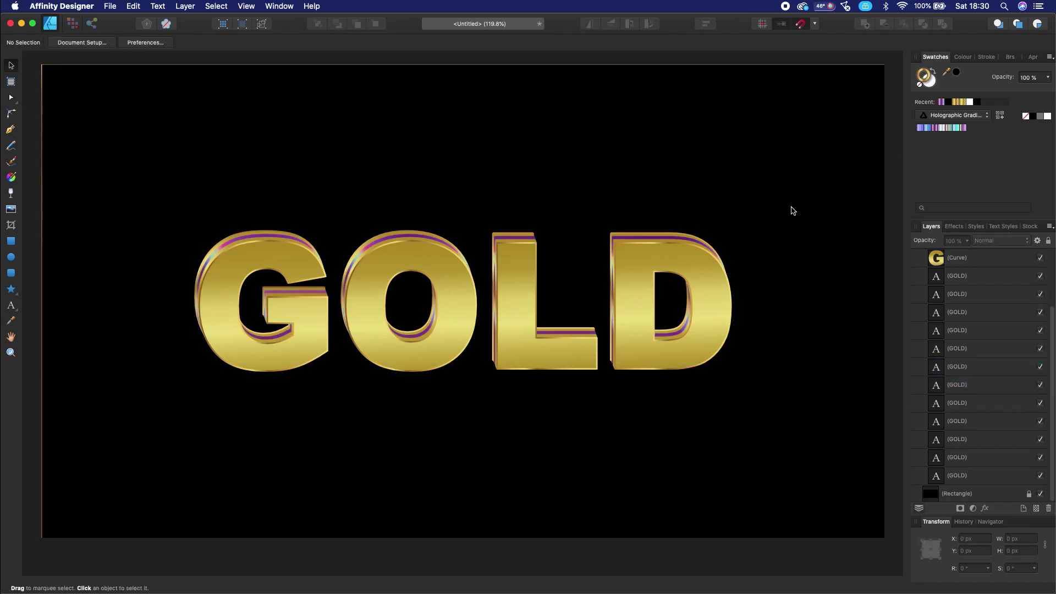
Step: Try lavender-blue and then blue holographic gradients on the letter edges and preview
key(ctrl+z)
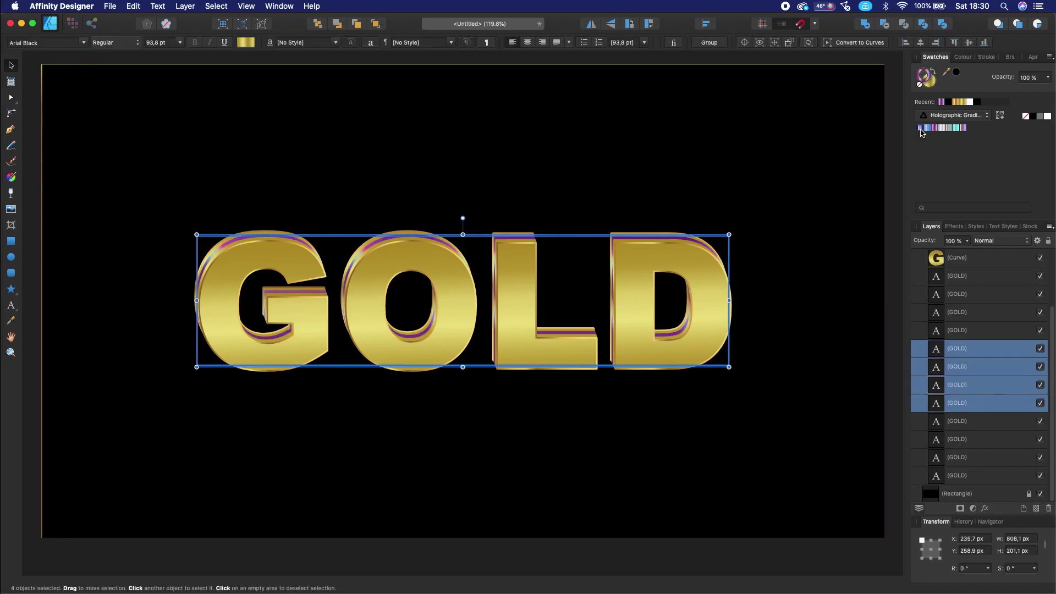
click(921, 129)
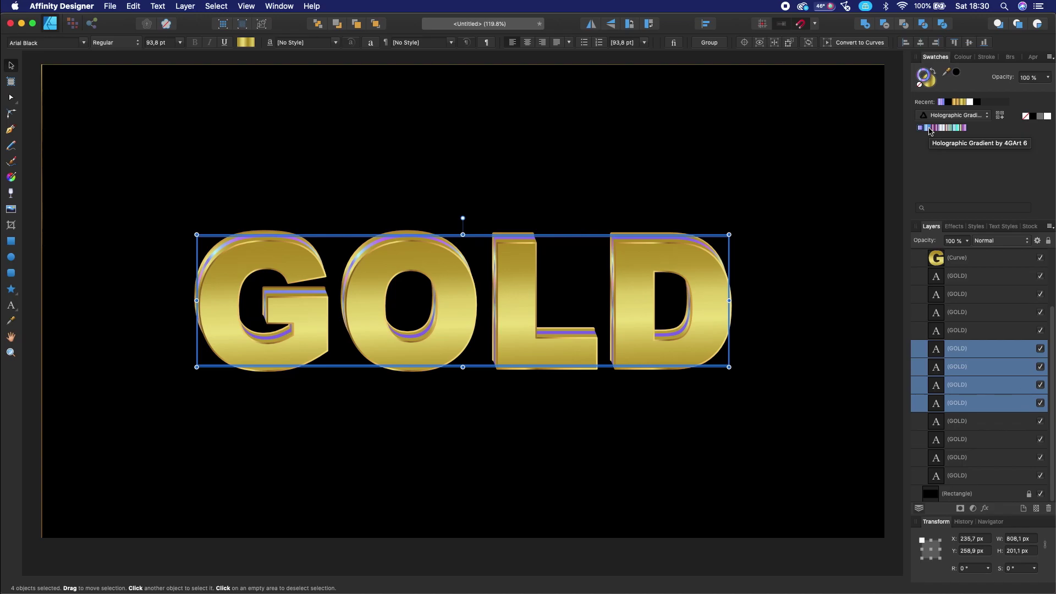
click(930, 129)
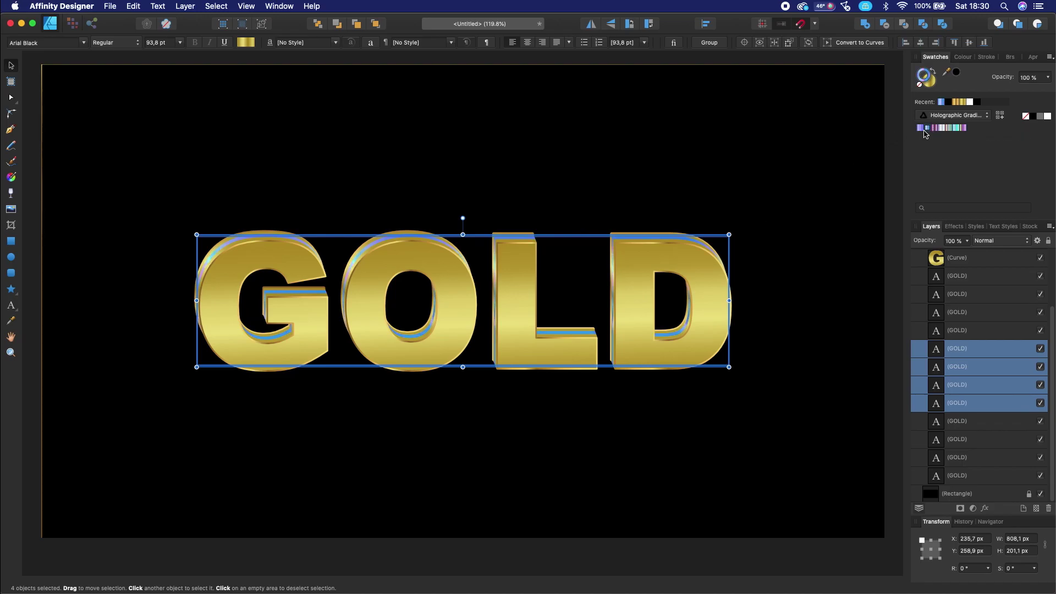
click(847, 167)
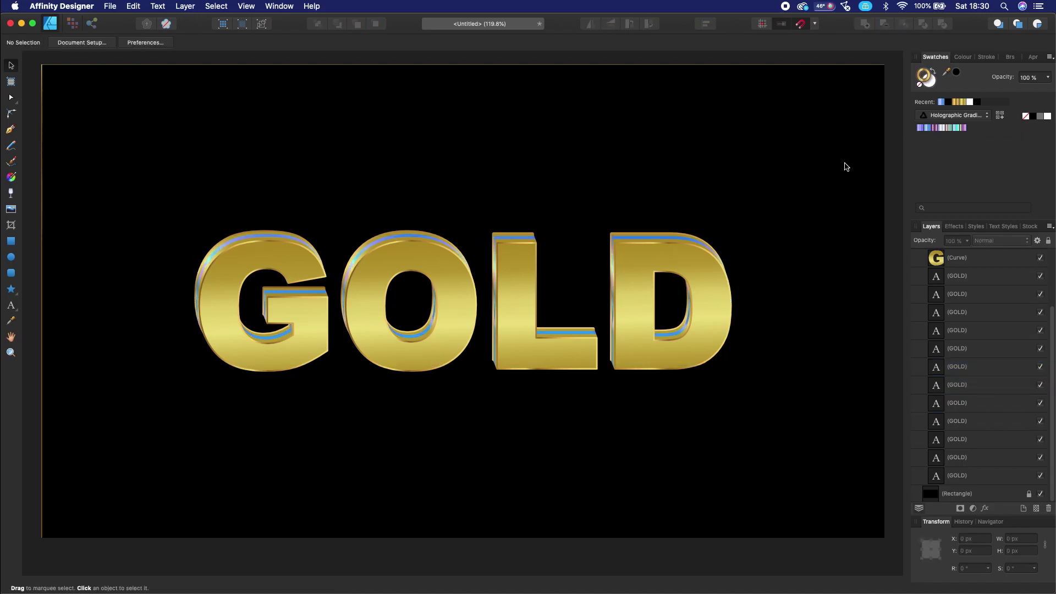
Step: Cycle the edges through purple, cyan-pink, silvery-white, blue, pink and cyan-teal holographic swatches, ending on purple
key(super+z)
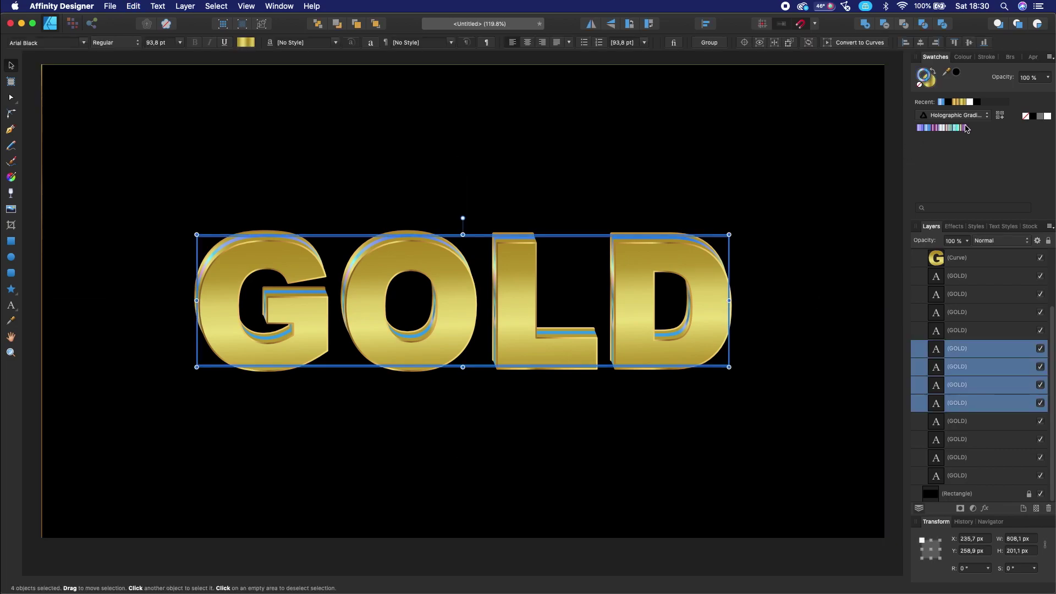
click(961, 129)
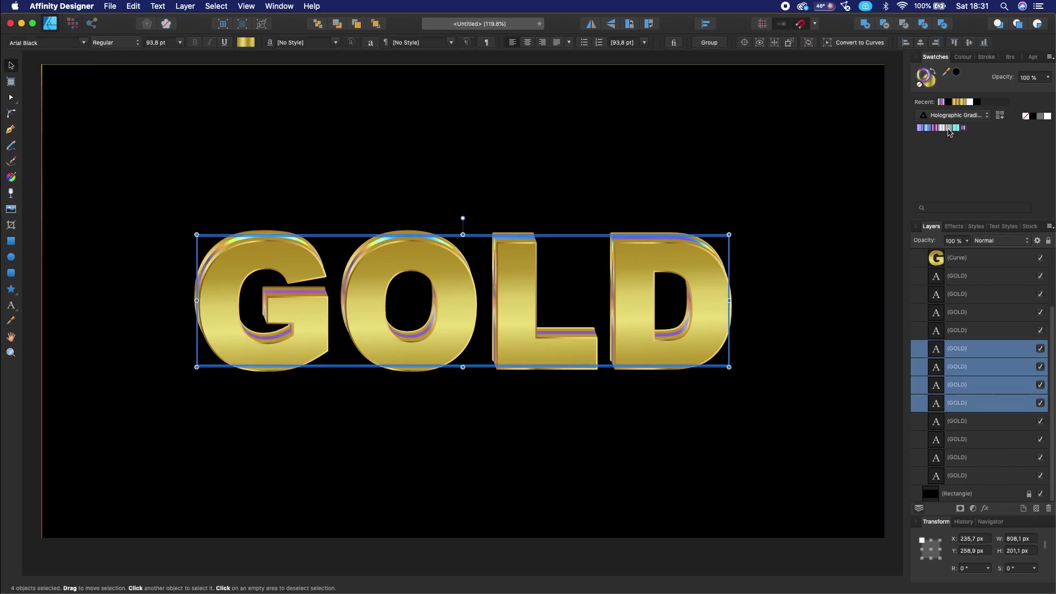
click(956, 128)
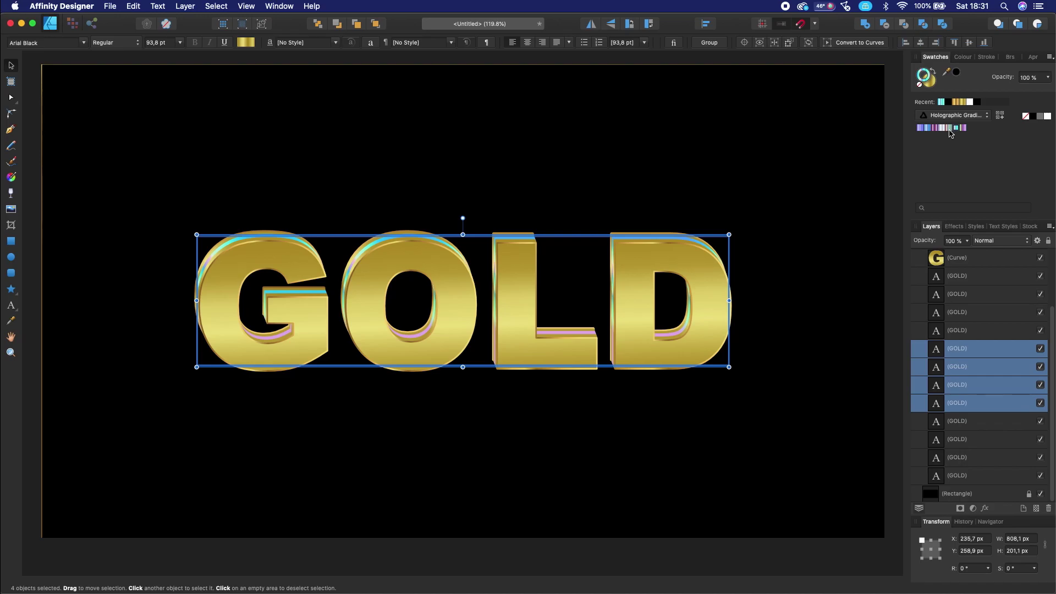
click(942, 128)
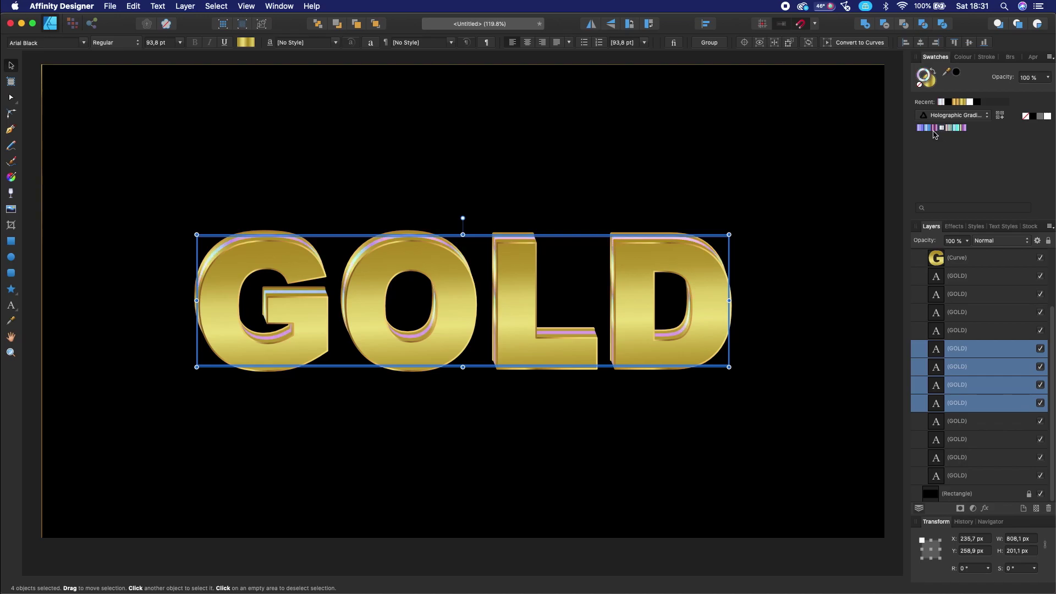
click(934, 130)
click(927, 129)
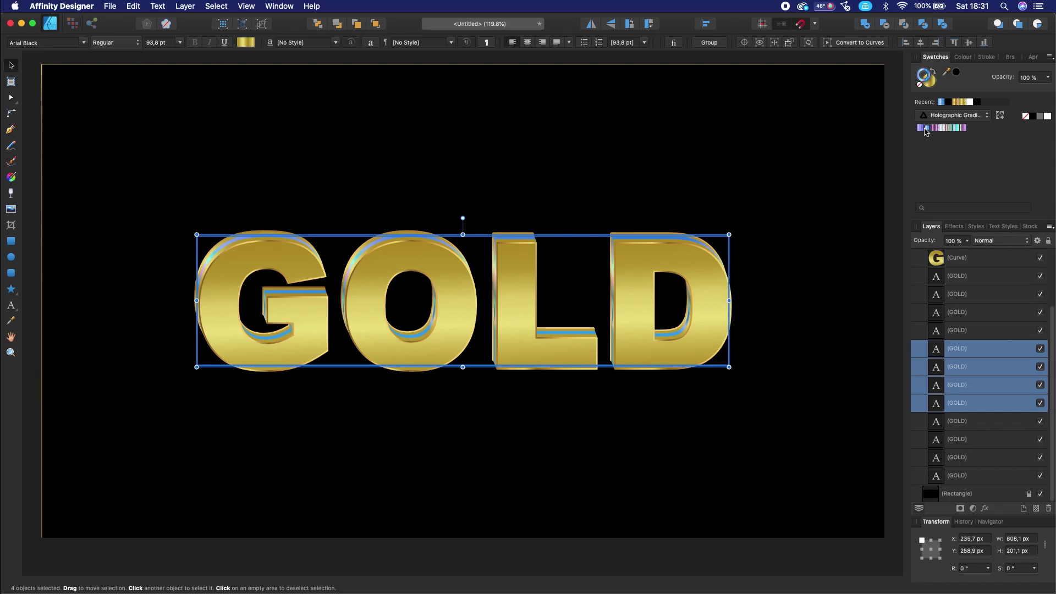
click(954, 130)
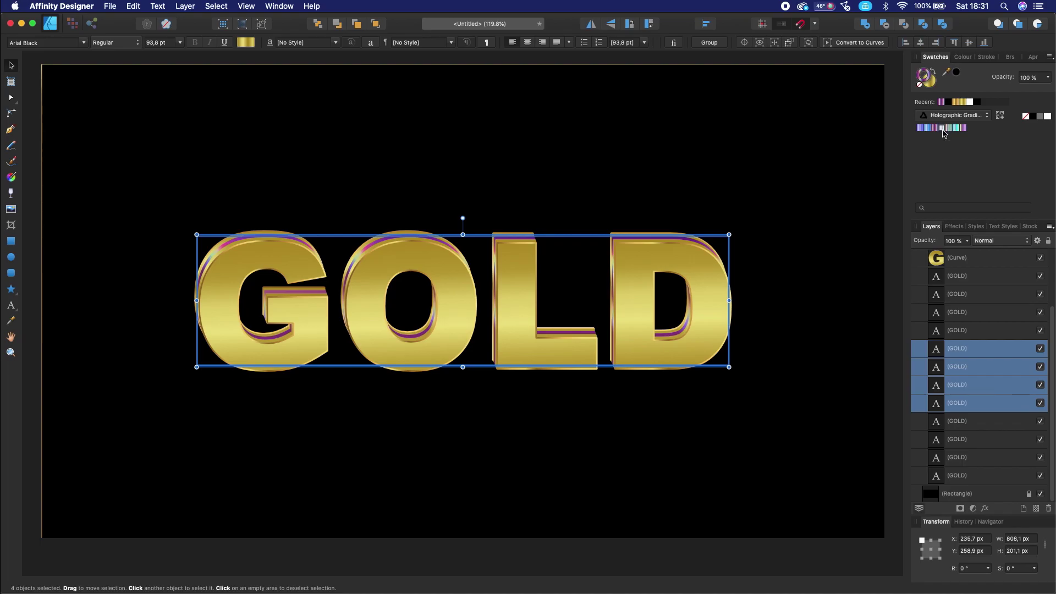
click(953, 128)
click(956, 128)
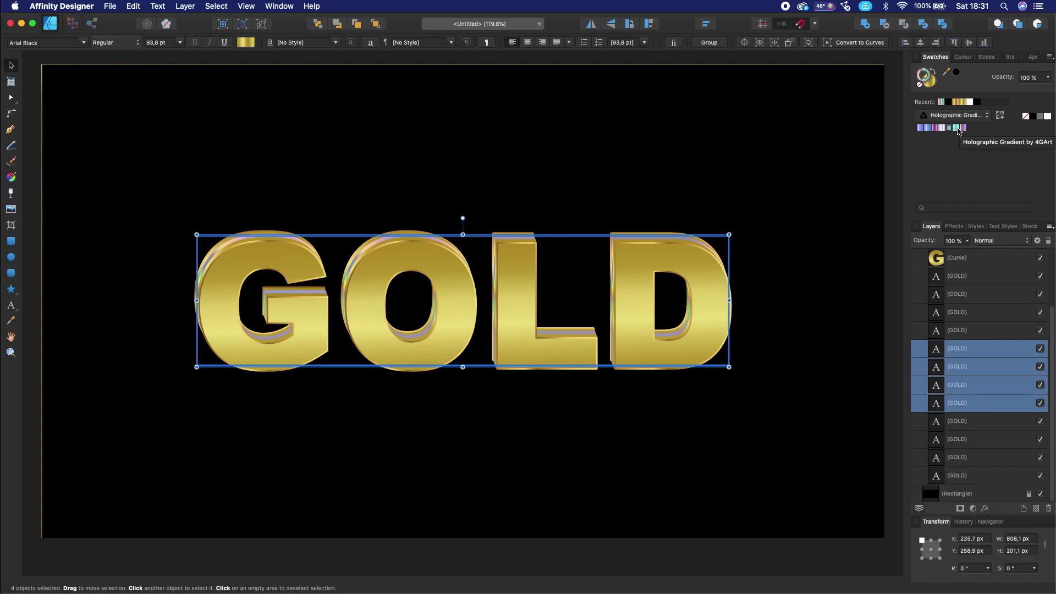
click(966, 128)
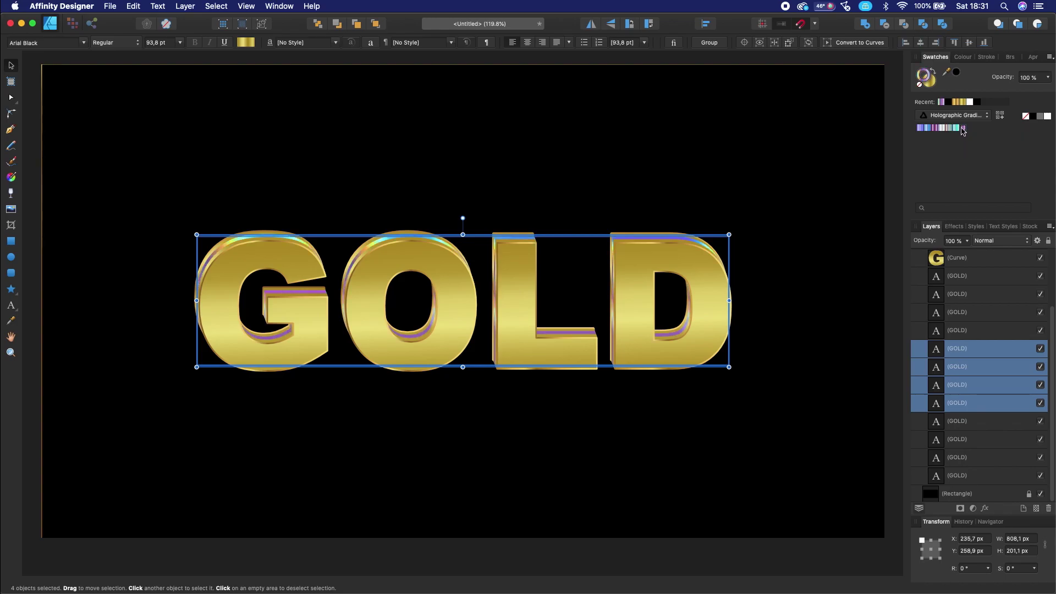
click(820, 200)
Step: Compare further holographic swatches on the side bands, then settle on a magenta-purple gradient and deselect
click(929, 129)
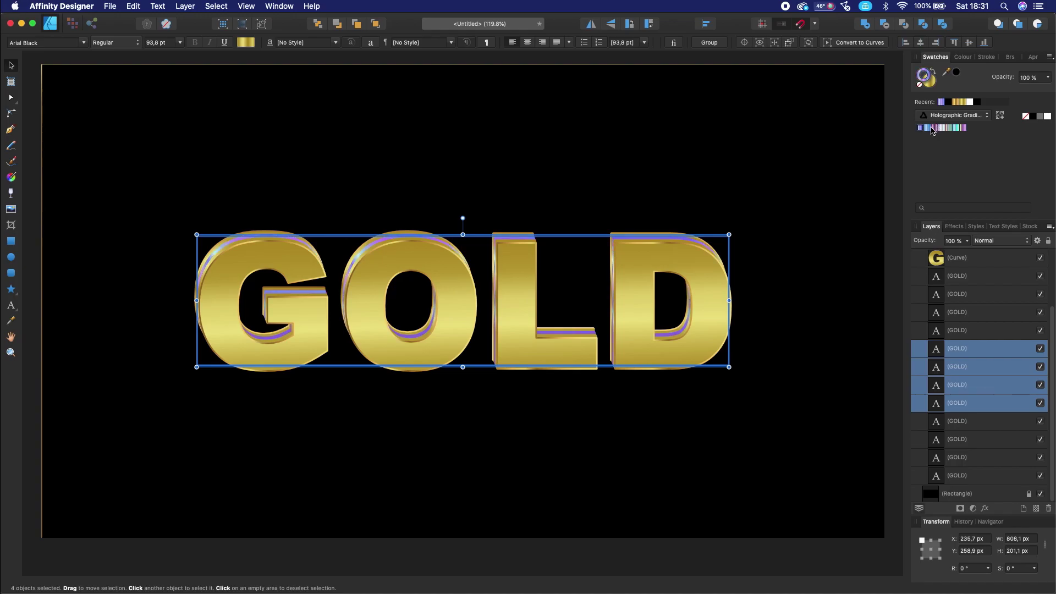
click(929, 129)
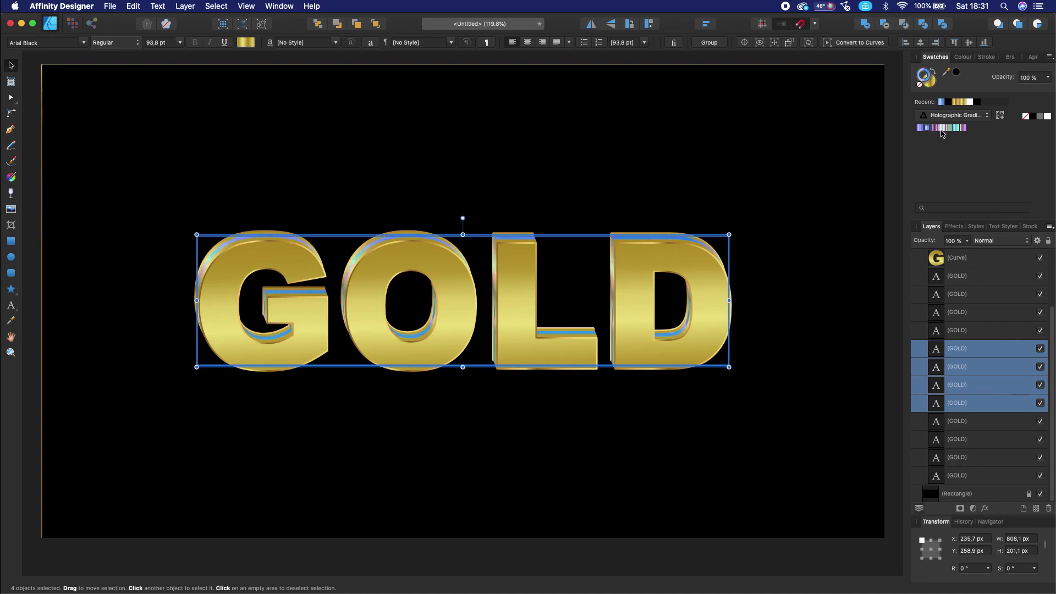
click(944, 128)
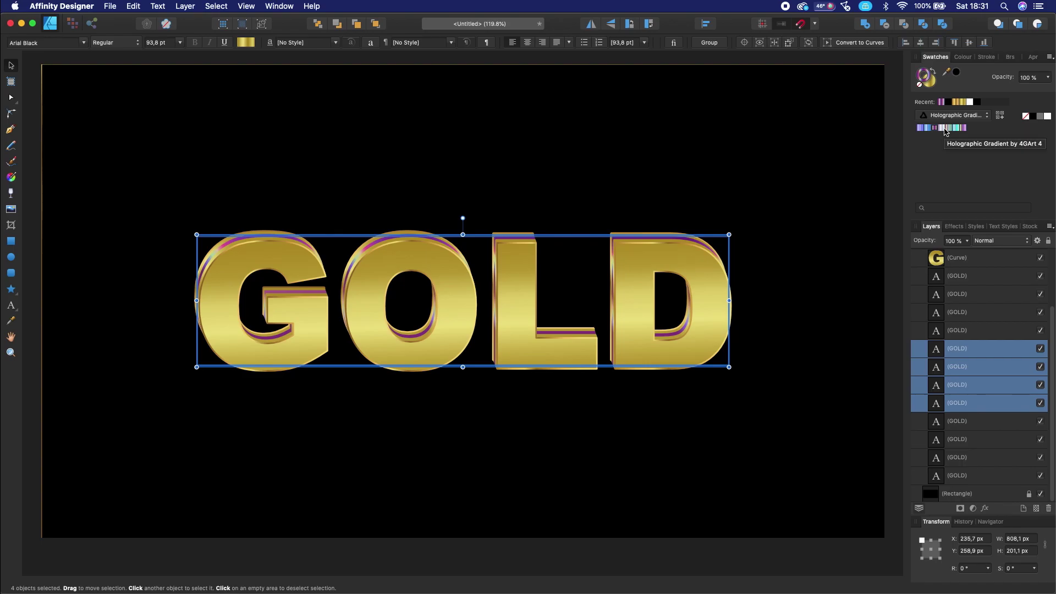
click(942, 129)
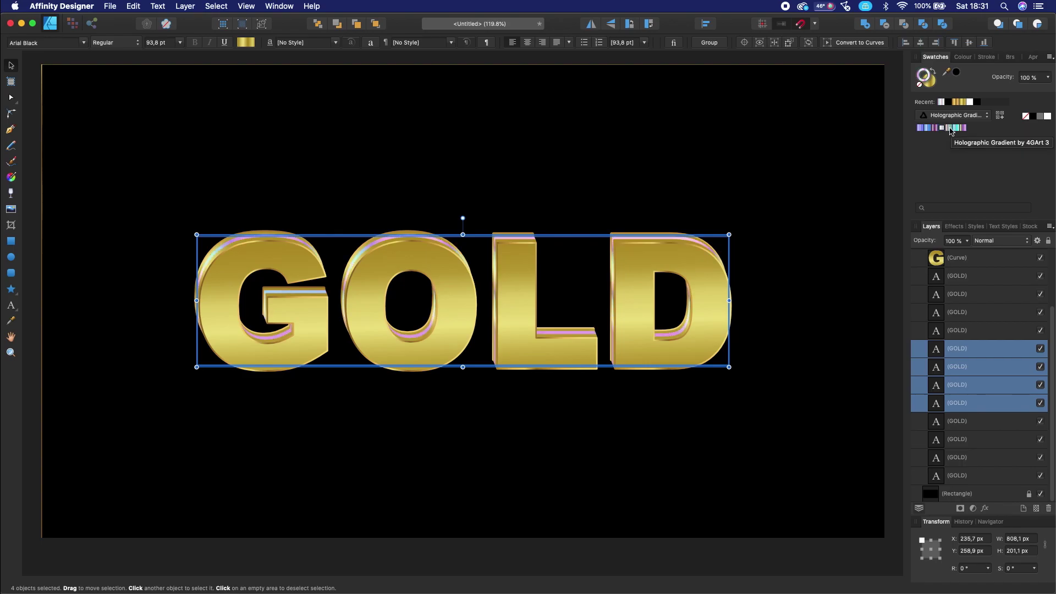
click(947, 128)
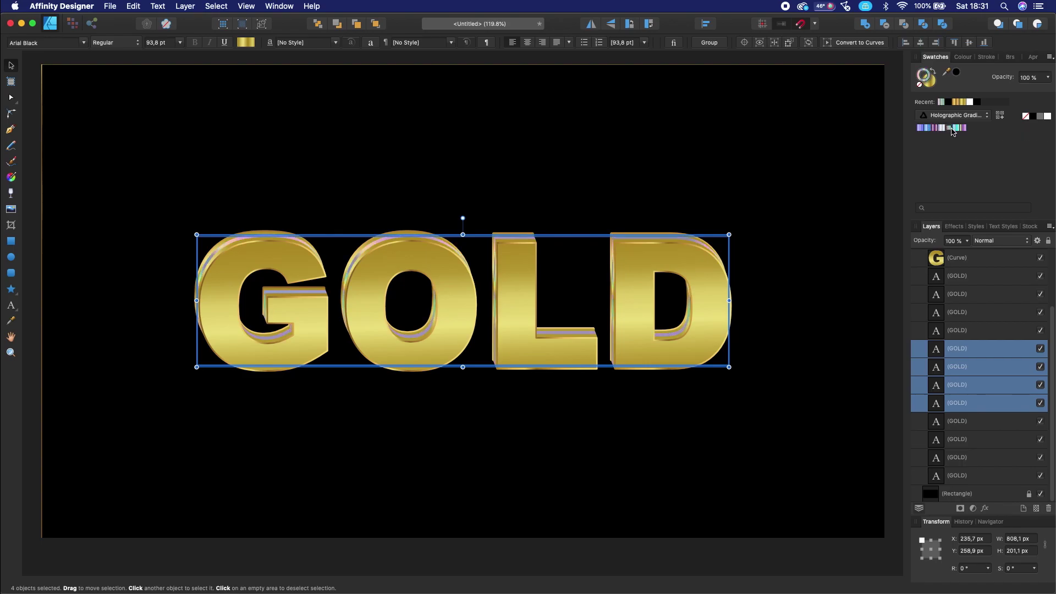
click(955, 128)
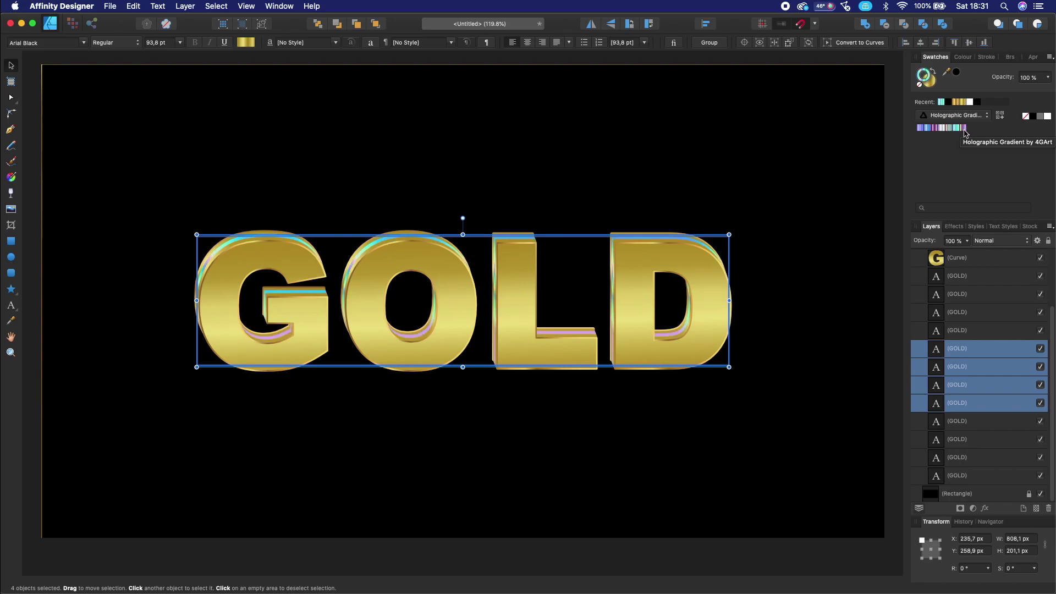
click(963, 128)
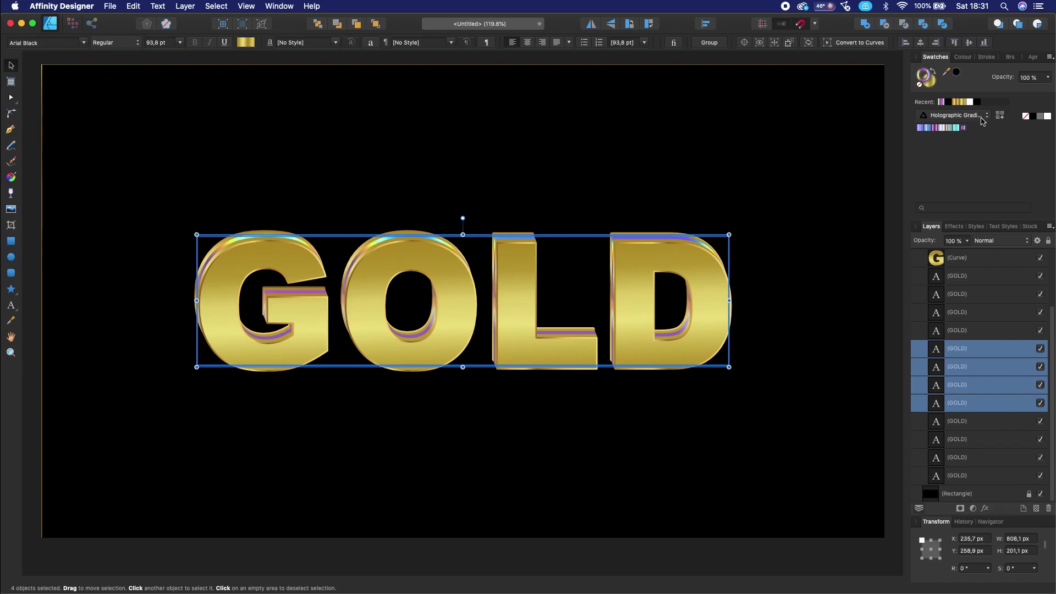
click(929, 129)
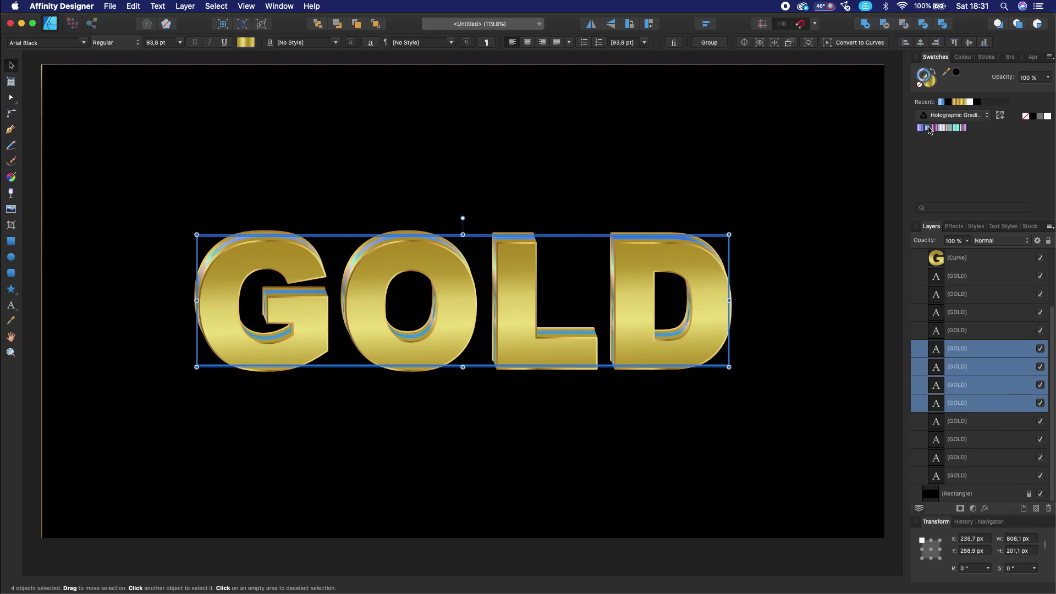
click(927, 129)
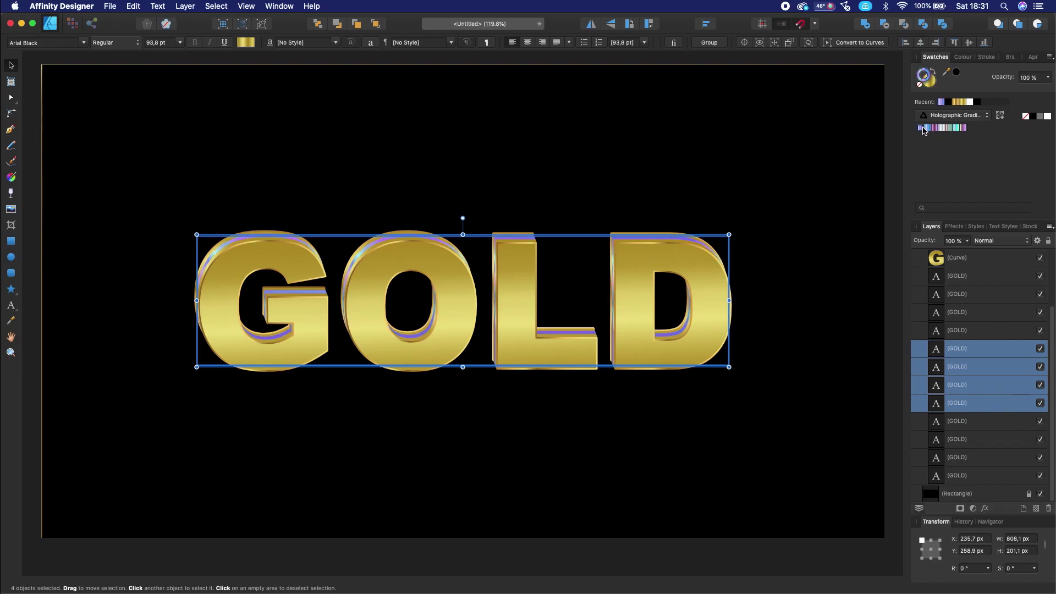
click(936, 129)
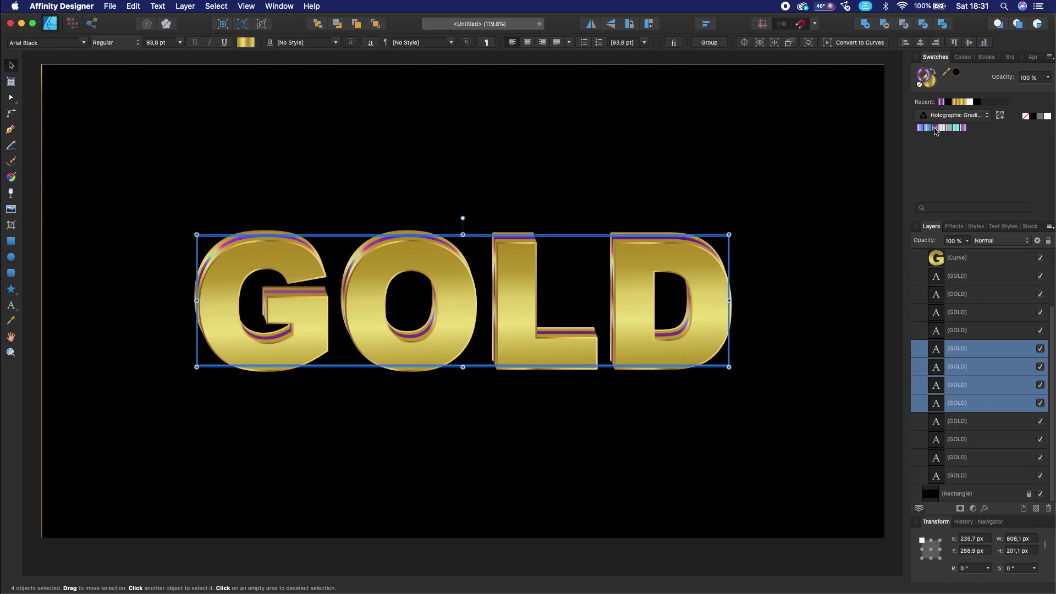
click(787, 178)
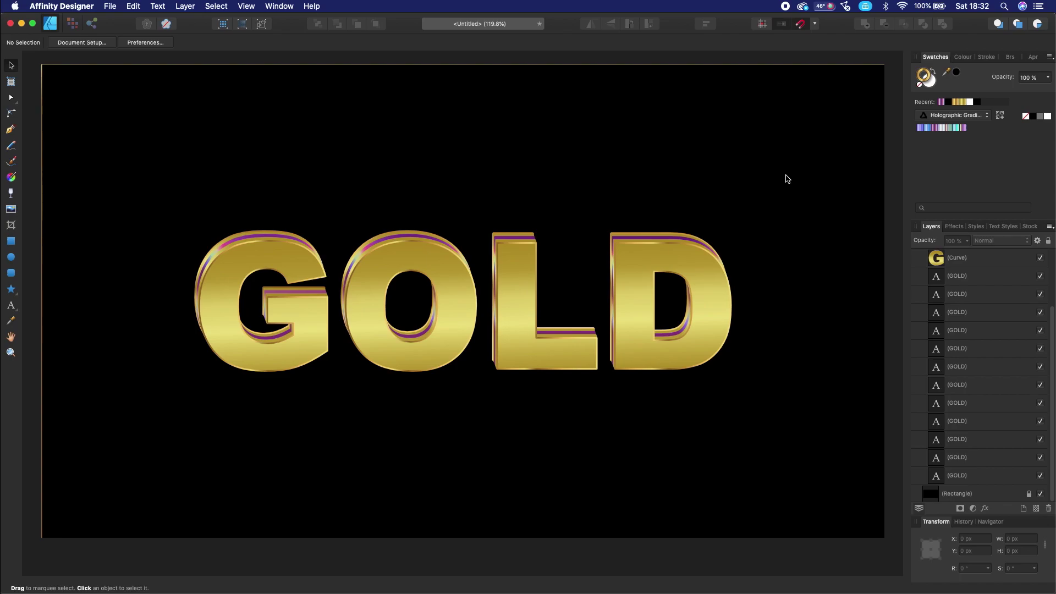
Step: Marquee-select all GOLD text objects and move them up and left on the black canvas
drag(796, 173, 240, 497)
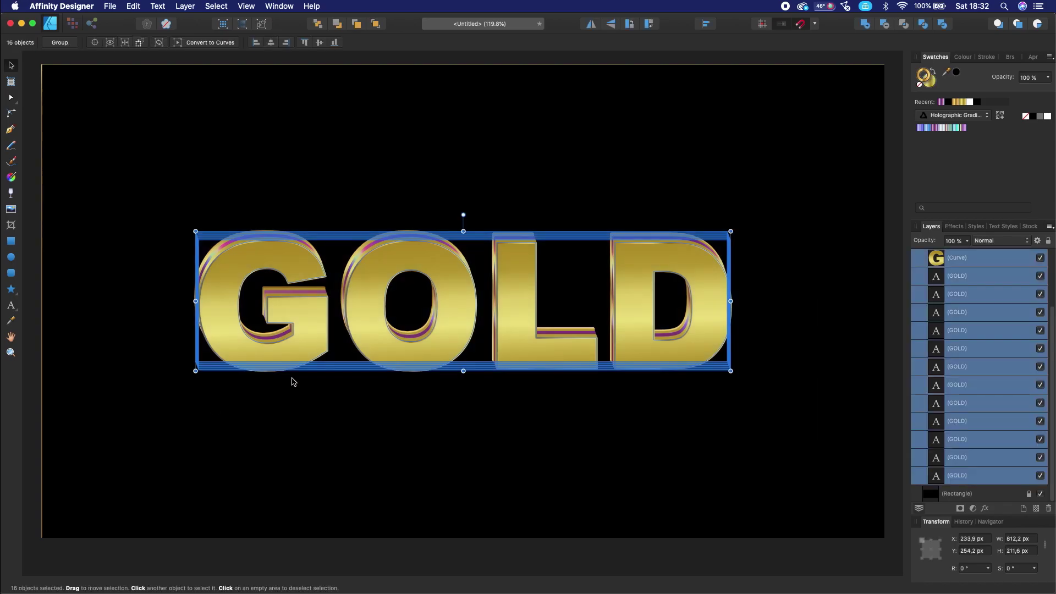
drag(427, 336, 411, 344)
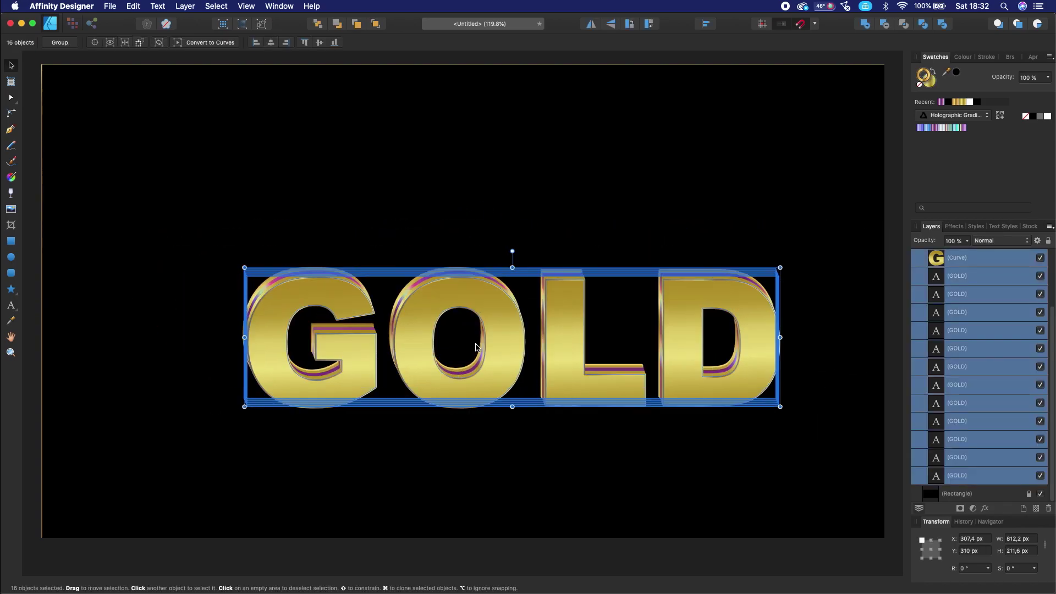
click(475, 398)
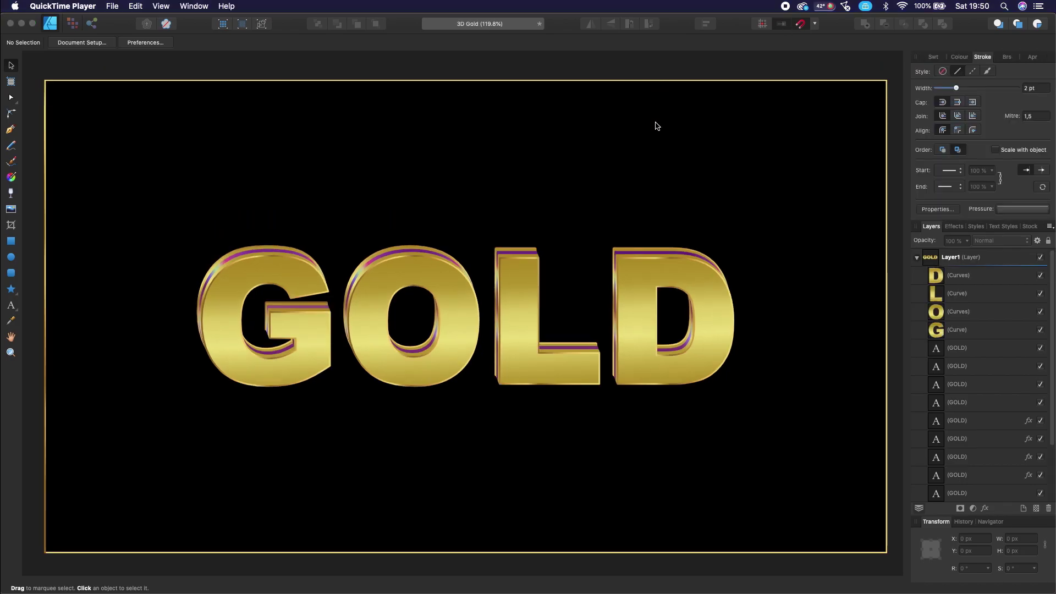
Step: Copy all GOLD objects from the Designer document and switch to the Affinity Photo document
click(655, 126)
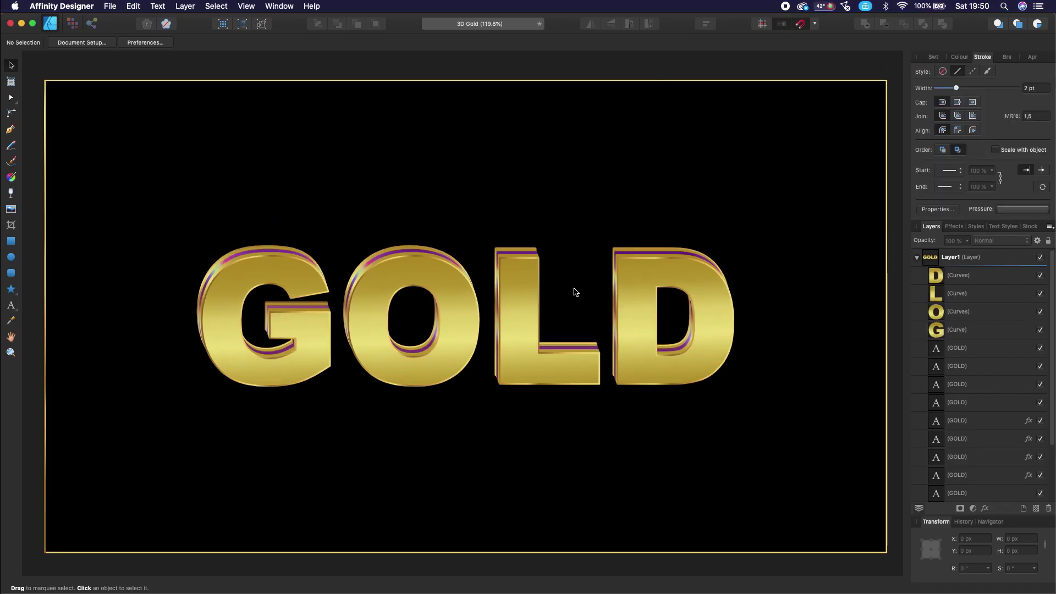
drag(164, 426, 163, 426)
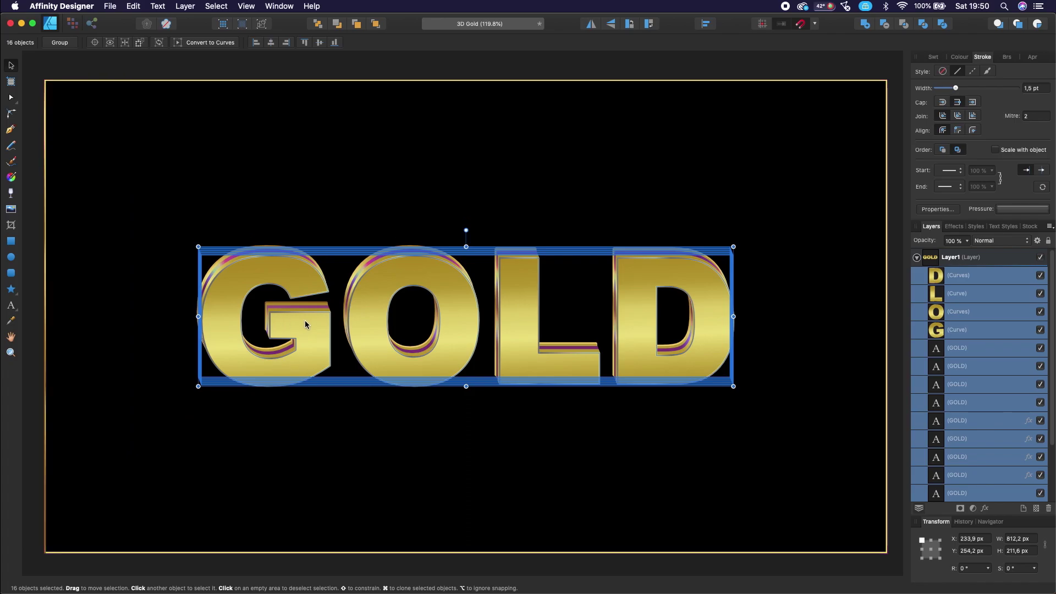
right_click(306, 321)
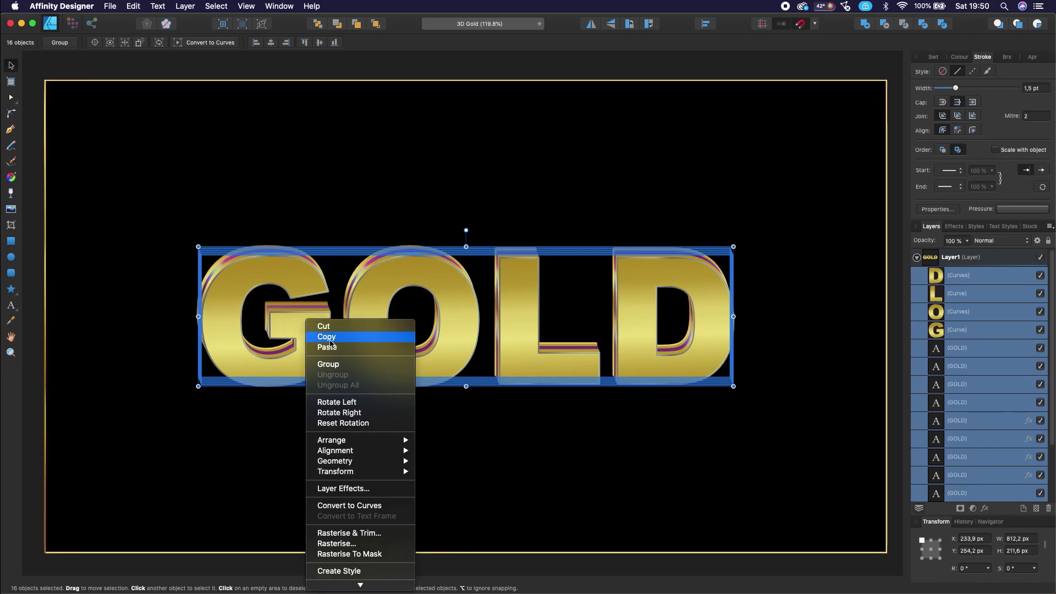
click(327, 336)
key(ctrl+Up)
click(631, 216)
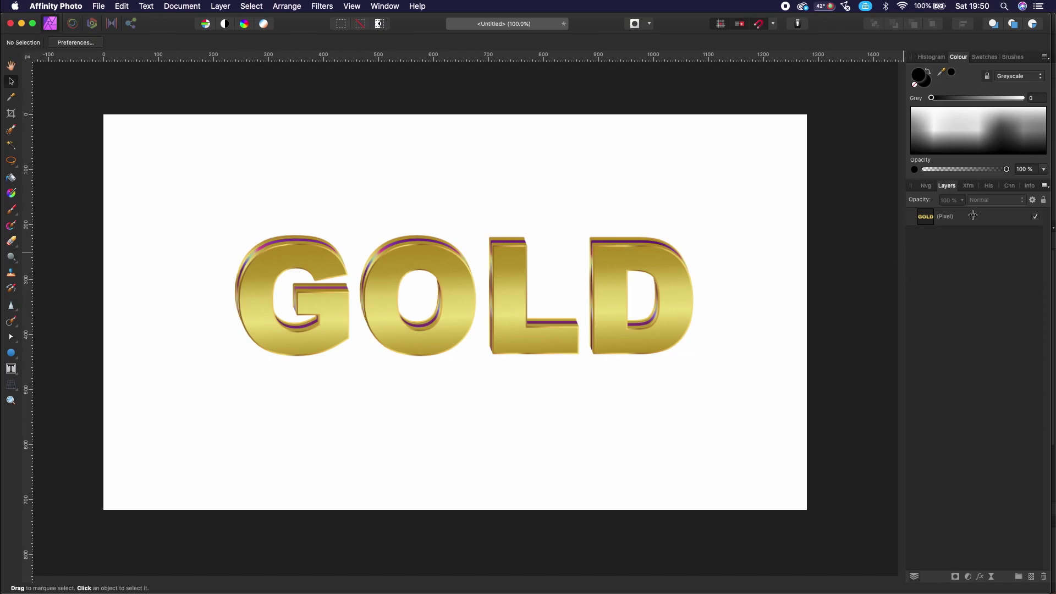
Step: Duplicate the pasted GOLD pixel layer with Cmd+J and drag the copy aside
click(947, 217)
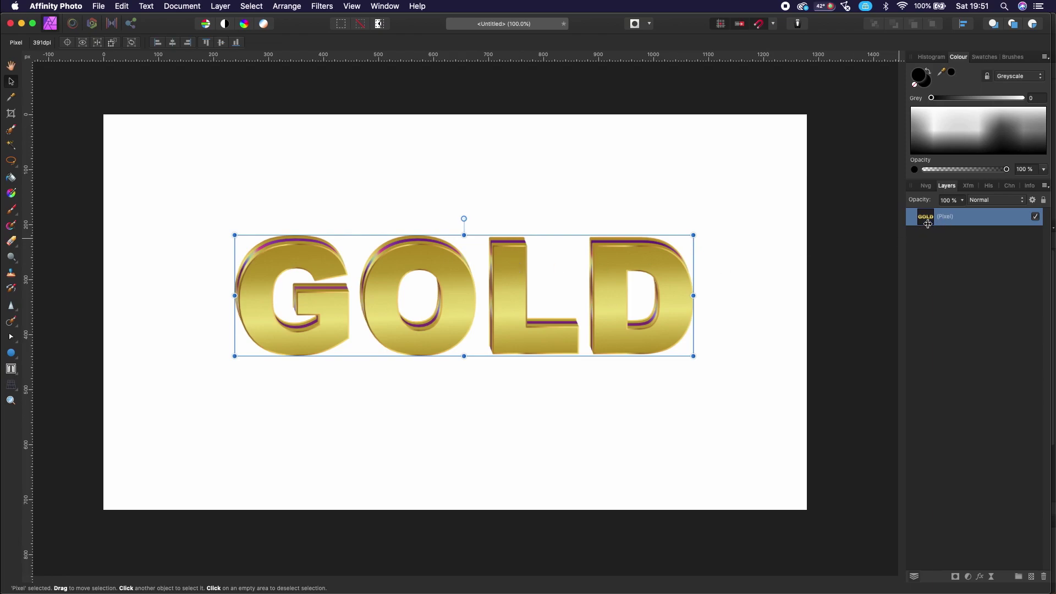
key(super+j)
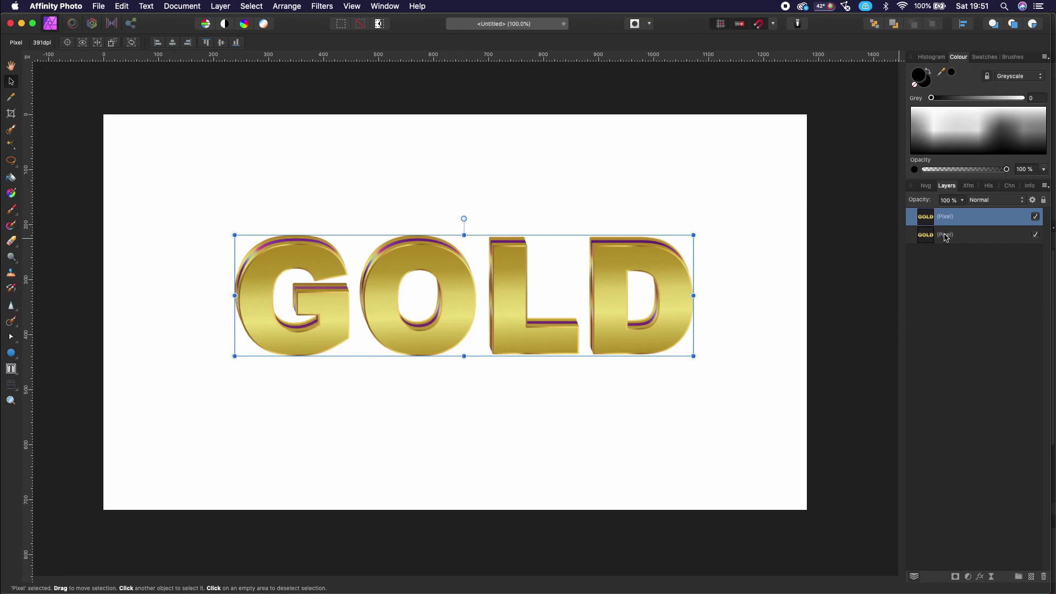
key(super+z)
key(super+shift+z)
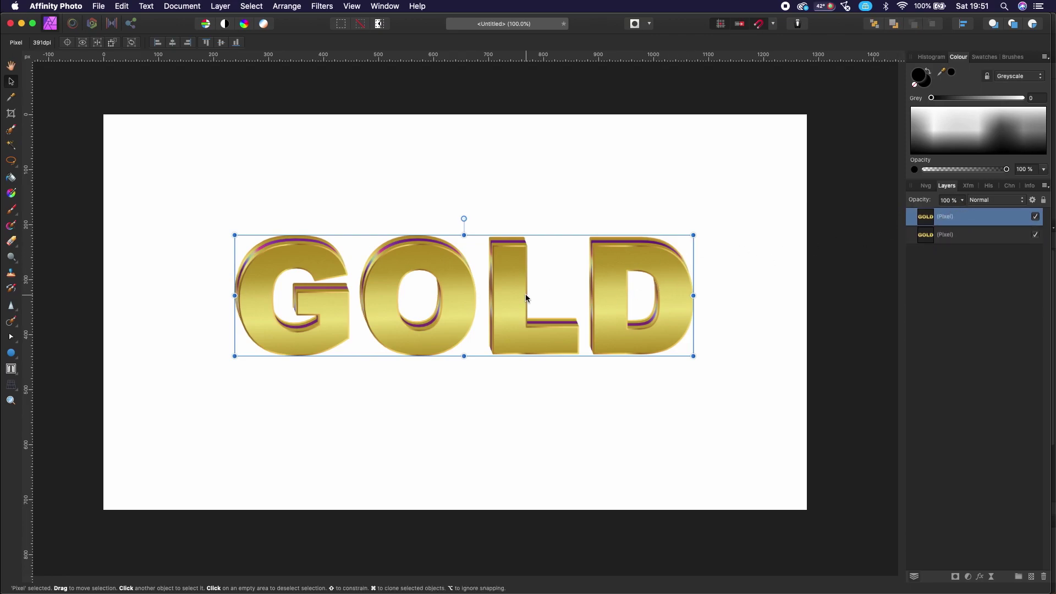
drag(526, 292, 513, 182)
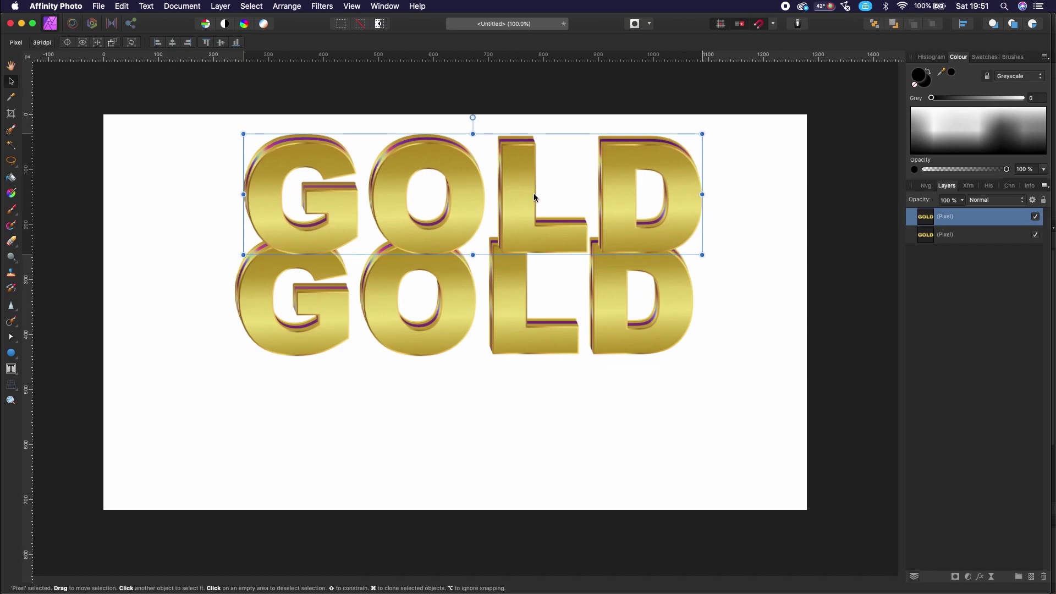
Step: Give the copy 19% opacity and Screen blending, nudge it, and nest it inside the original layer
click(963, 200)
drag(963, 213, 890, 214)
mouse_move(509, 187)
mouse_down()
mouse_move(575, 267)
mouse_move(523, 292)
mouse_move(534, 299)
mouse_up()
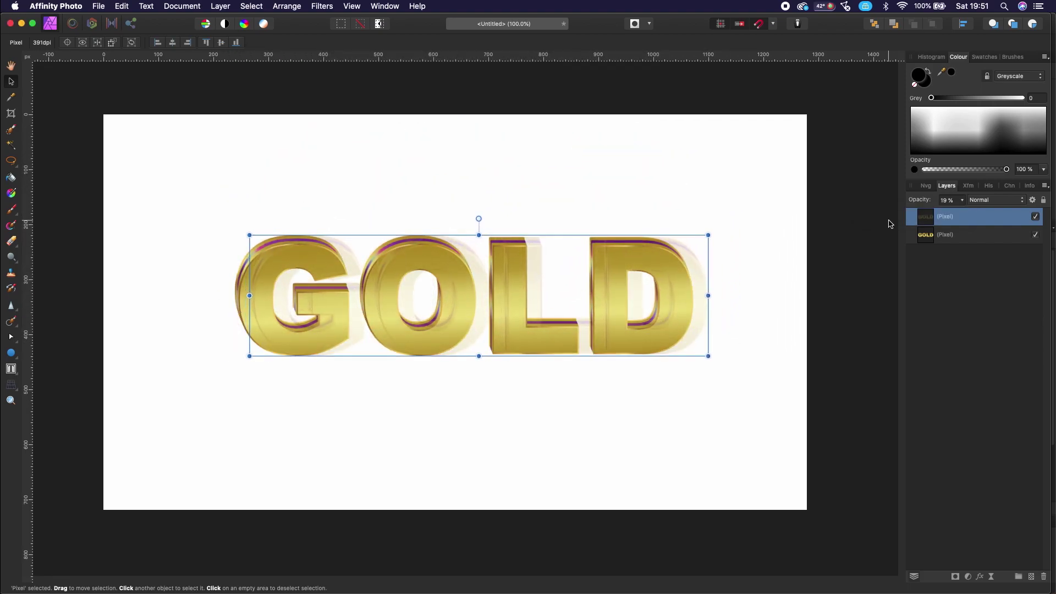
click(982, 200)
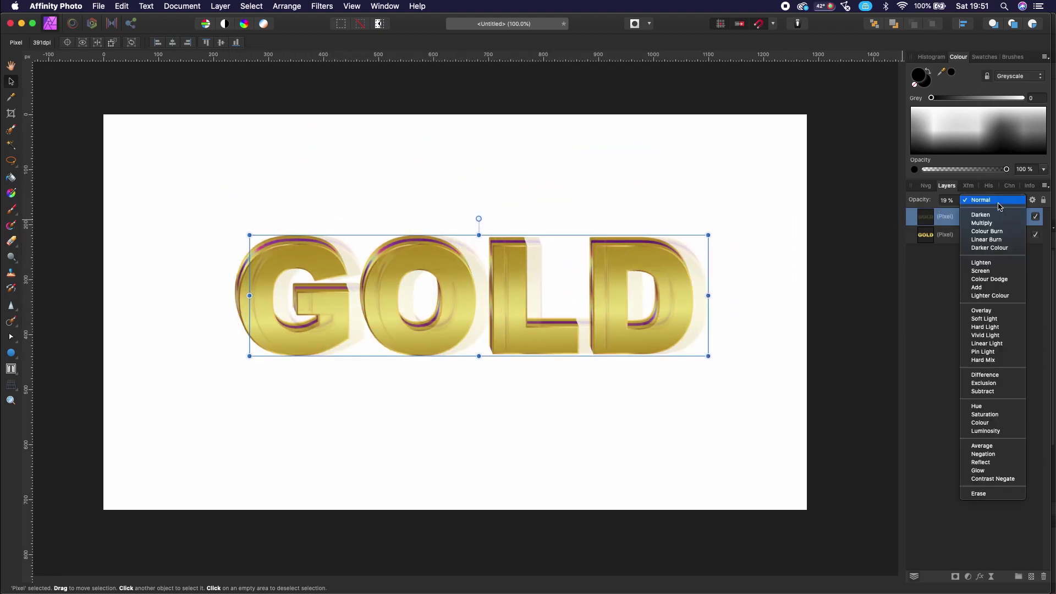
click(982, 271)
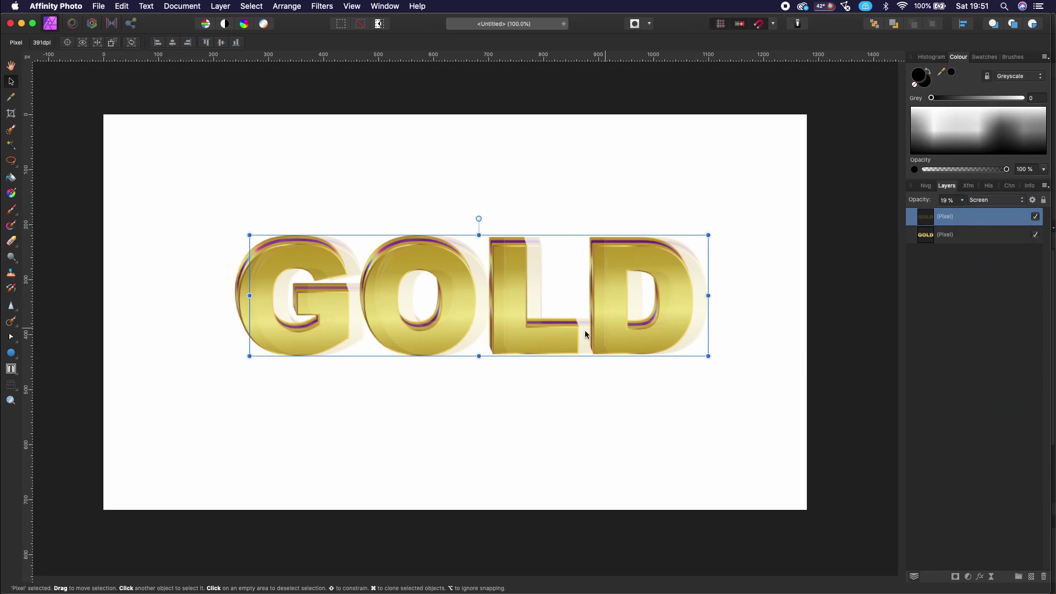
mouse_move(516, 313)
mouse_down()
mouse_move(381, 304)
mouse_move(534, 283)
mouse_move(515, 306)
mouse_move(526, 310)
mouse_up()
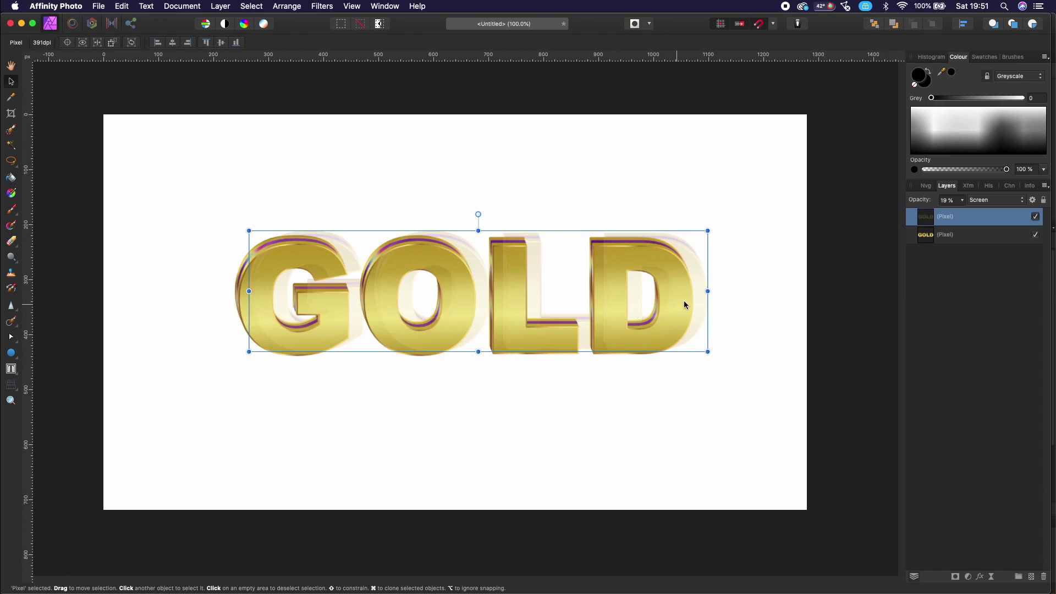
drag(942, 218, 961, 244)
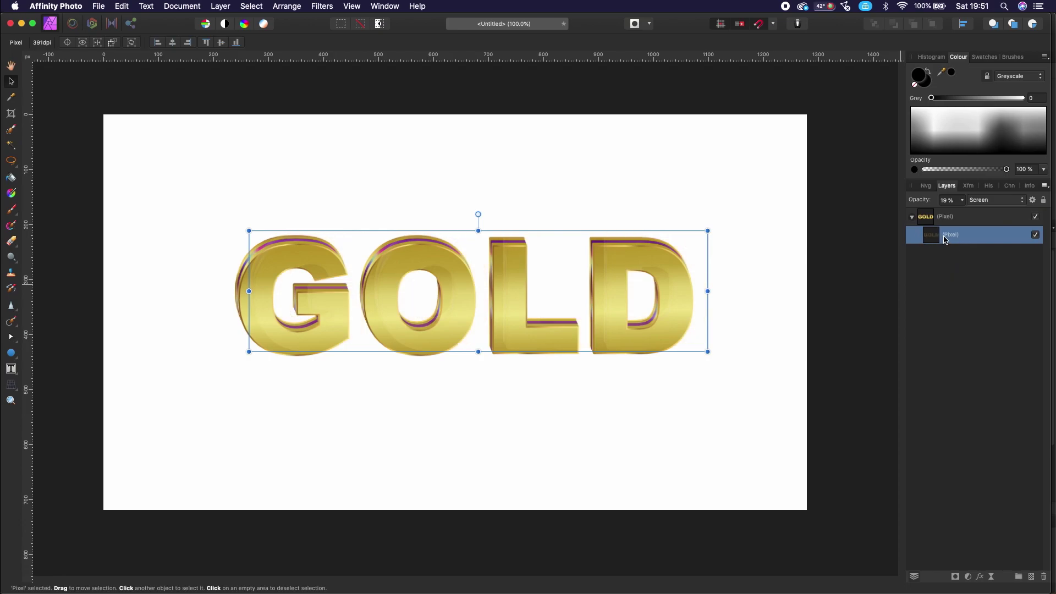
Step: Enlarge and reposition the glow copy and lower its opacity slightly
drag(518, 276, 512, 303)
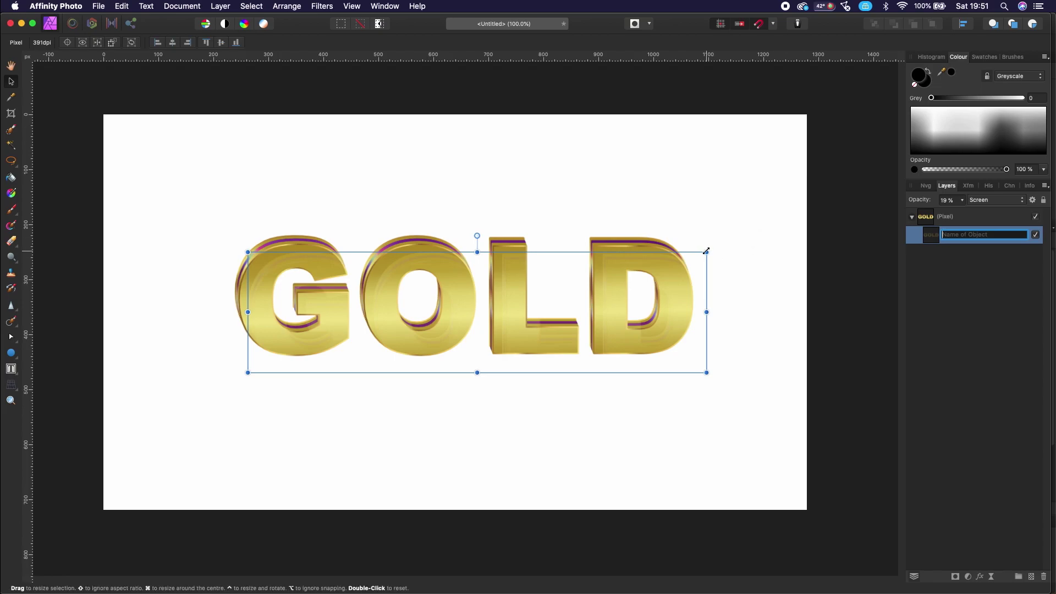
mouse_move(706, 251)
mouse_down()
mouse_move(751, 240)
mouse_move(720, 239)
mouse_move(743, 219)
mouse_up()
mouse_move(523, 280)
mouse_down()
mouse_move(528, 295)
mouse_move(542, 253)
mouse_move(520, 284)
mouse_up()
click(962, 201)
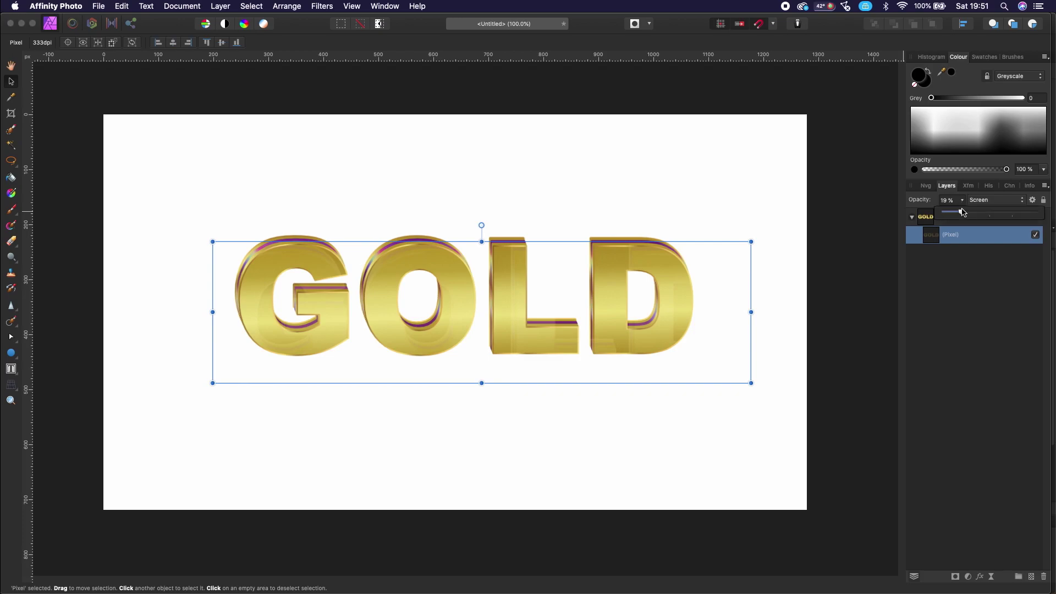
drag(962, 214, 955, 214)
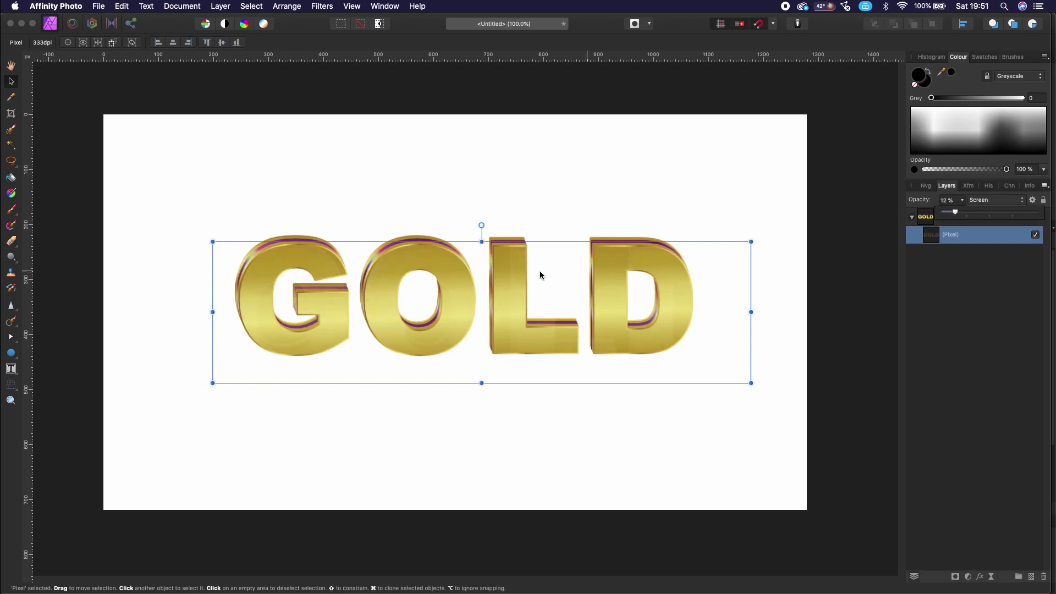
mouse_move(547, 342)
mouse_down()
mouse_move(582, 340)
mouse_move(573, 332)
mouse_up()
click(605, 184)
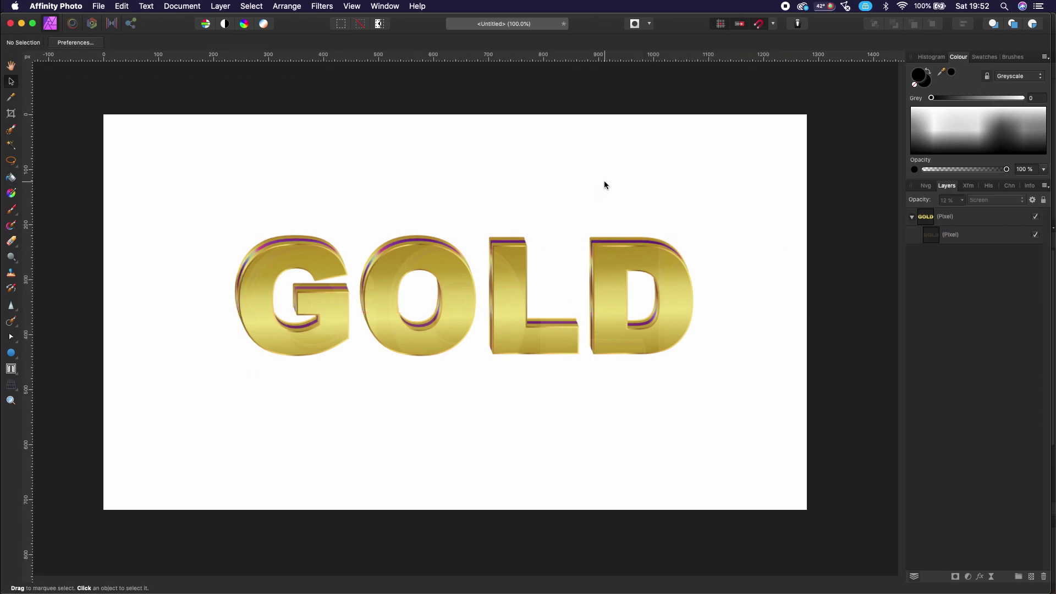
Step: Undo an accidental move of the main GOLD layer and fine-tune the glow copy's position
drag(478, 322, 432, 335)
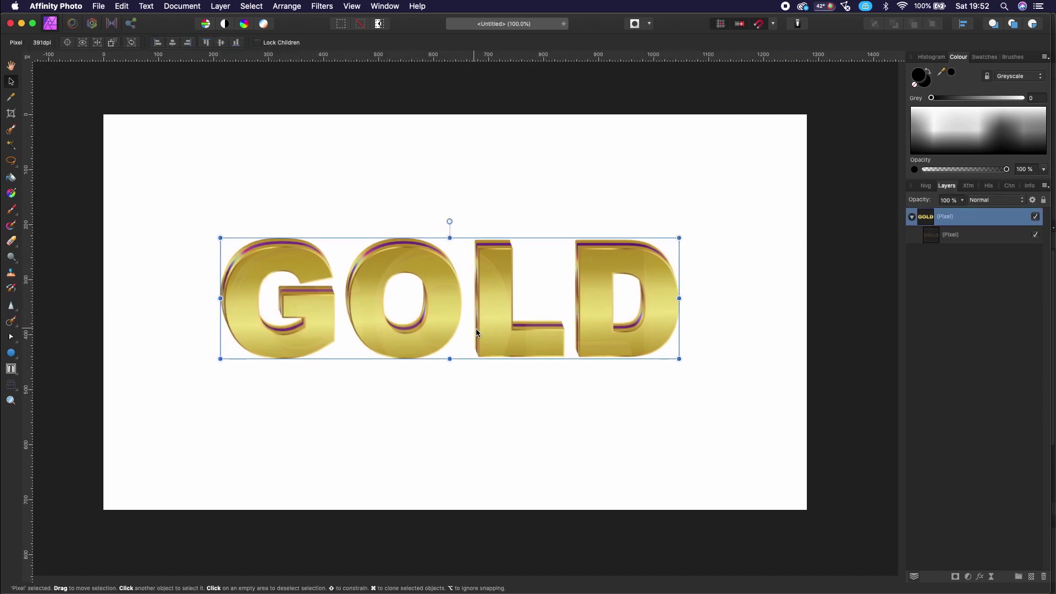
key(super+z)
click(966, 236)
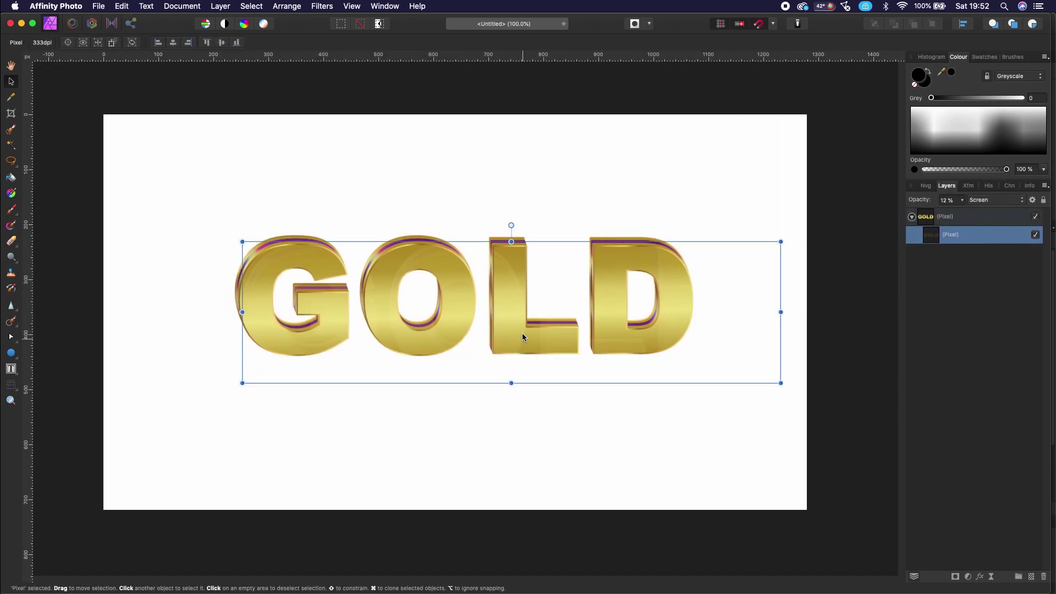
mouse_move(522, 333)
mouse_down()
mouse_move(500, 332)
mouse_move(537, 335)
mouse_move(520, 331)
mouse_up()
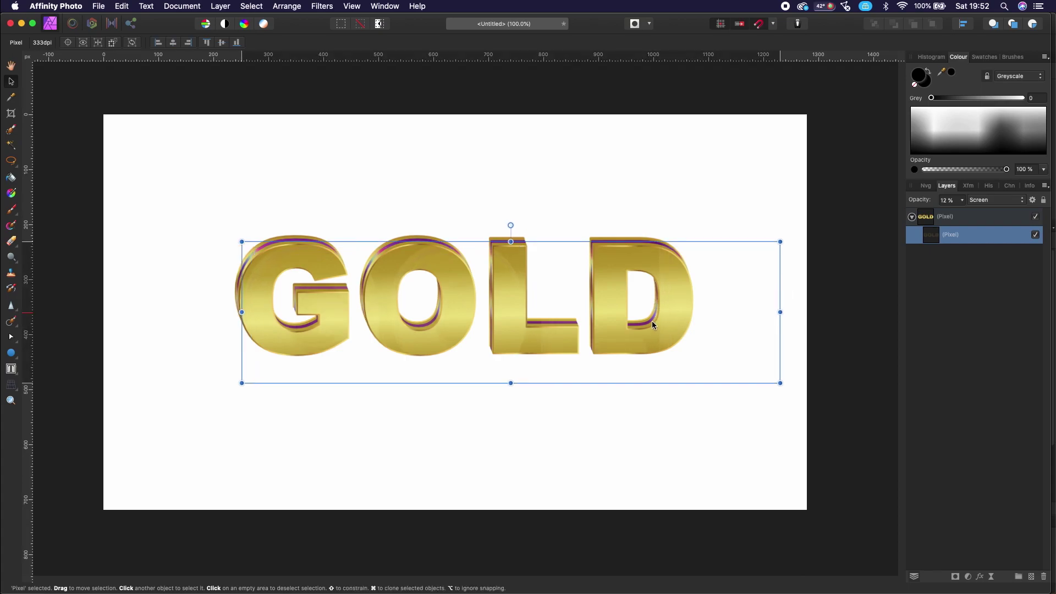
drag(652, 324, 660, 322)
click(604, 178)
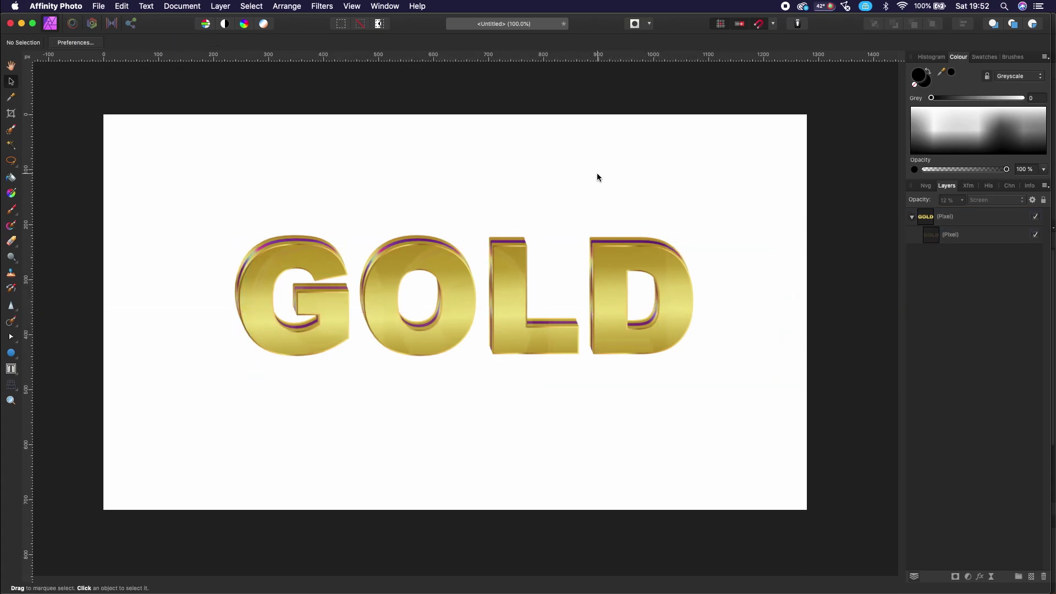
Step: Set the glow copy to 10% opacity, compare with and without it, and collapse the GOLD layer group
click(965, 239)
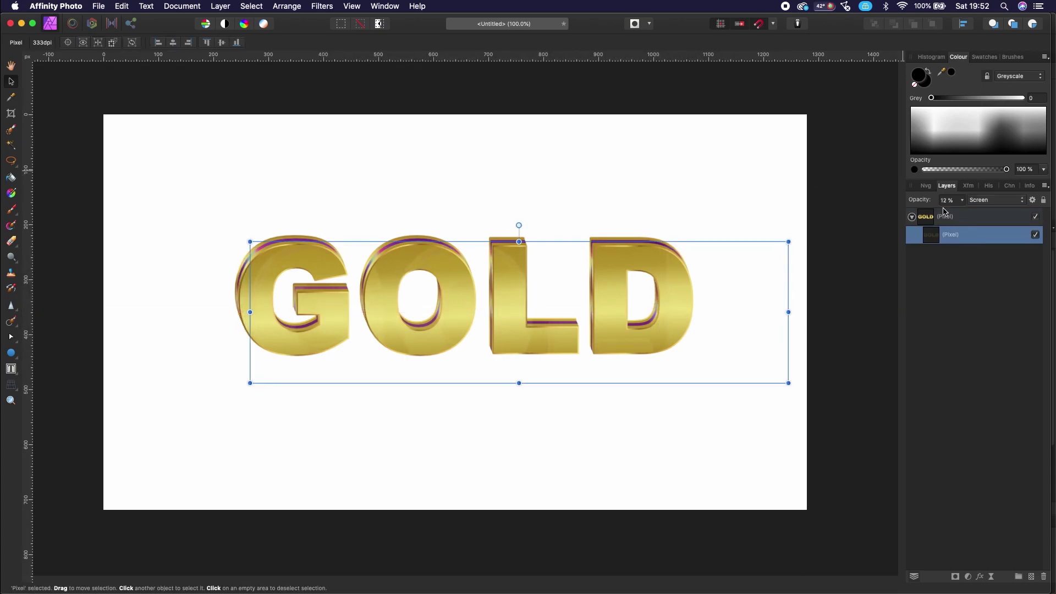
click(963, 201)
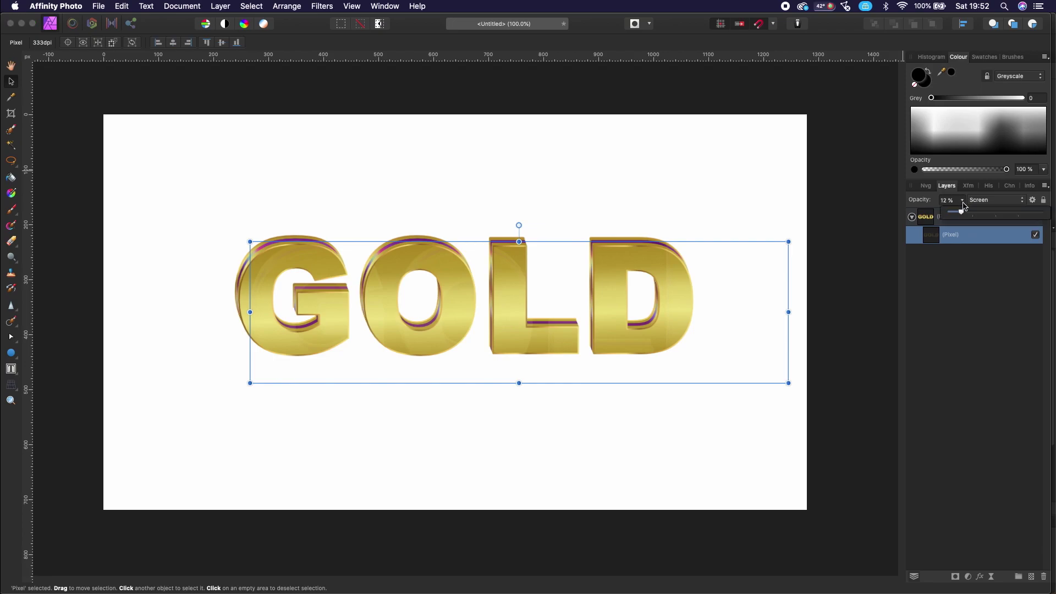
drag(960, 215, 958, 214)
click(703, 205)
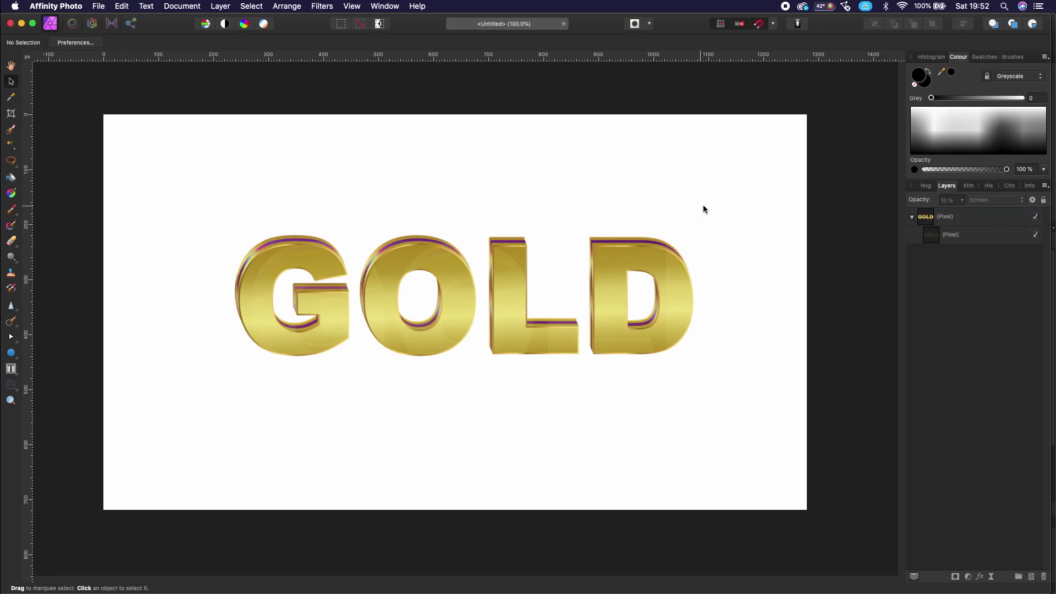
click(1038, 235)
key(super+minus)
key(super+minus)
key(super+equal)
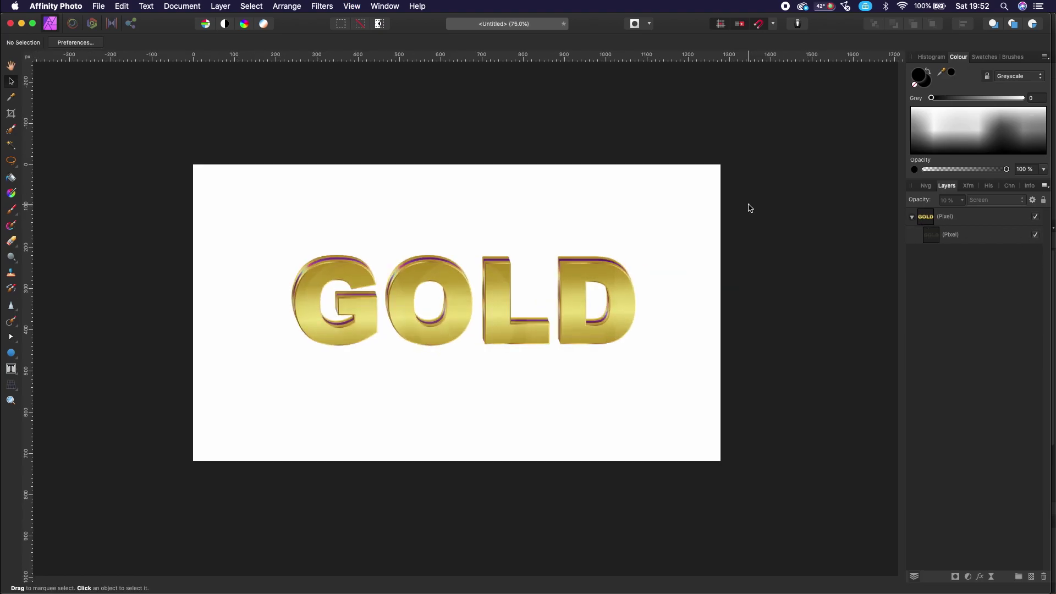
key(super+equal)
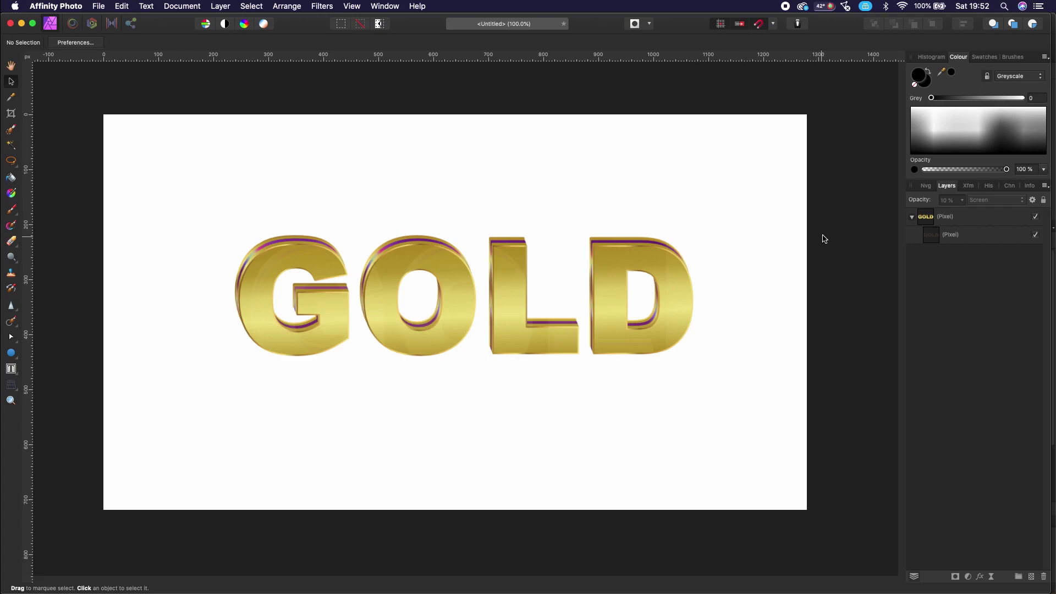
click(912, 217)
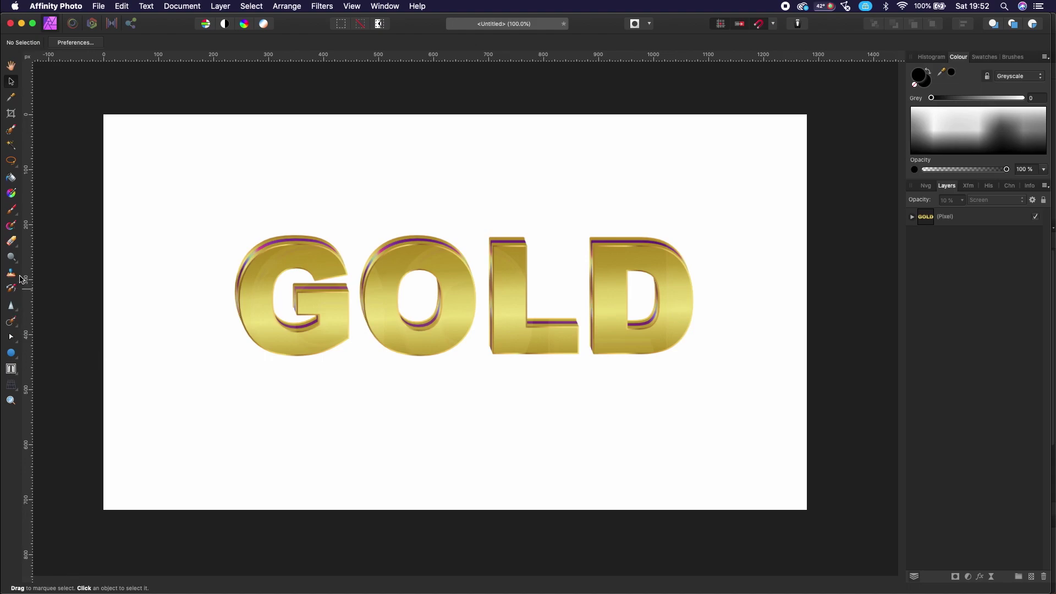
Step: Draw a thin black ellipse spanning the GOLD letters' base and move its layer below GOLD
click(11, 353)
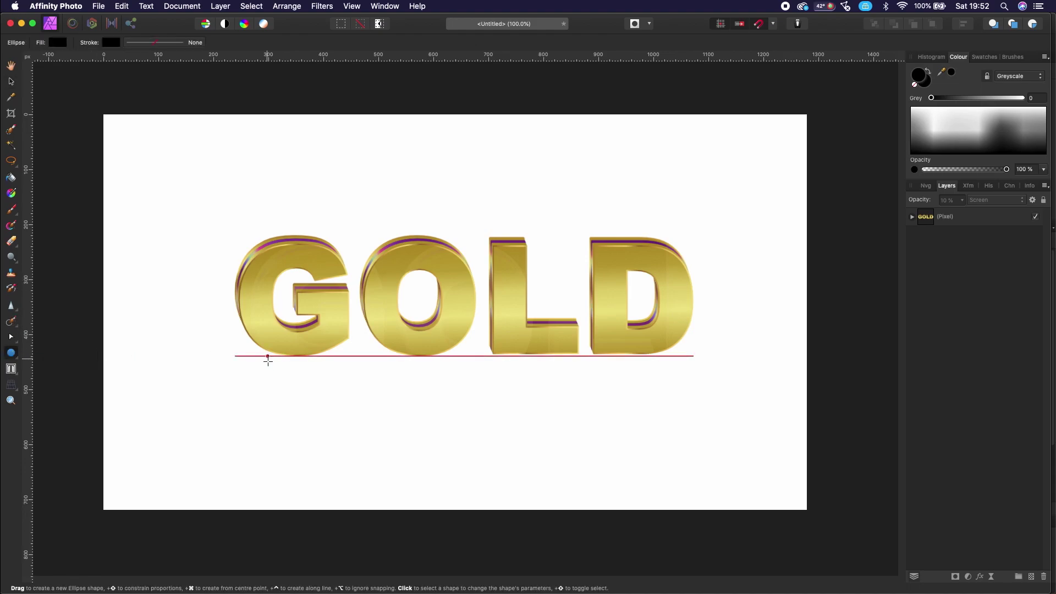
drag(263, 352, 689, 348)
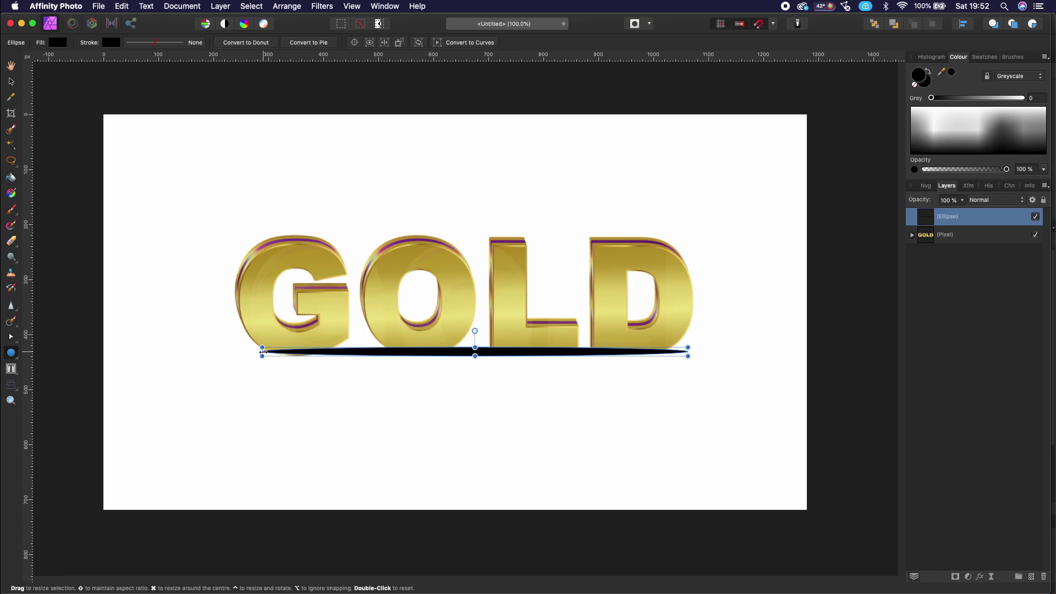
drag(262, 356, 243, 356)
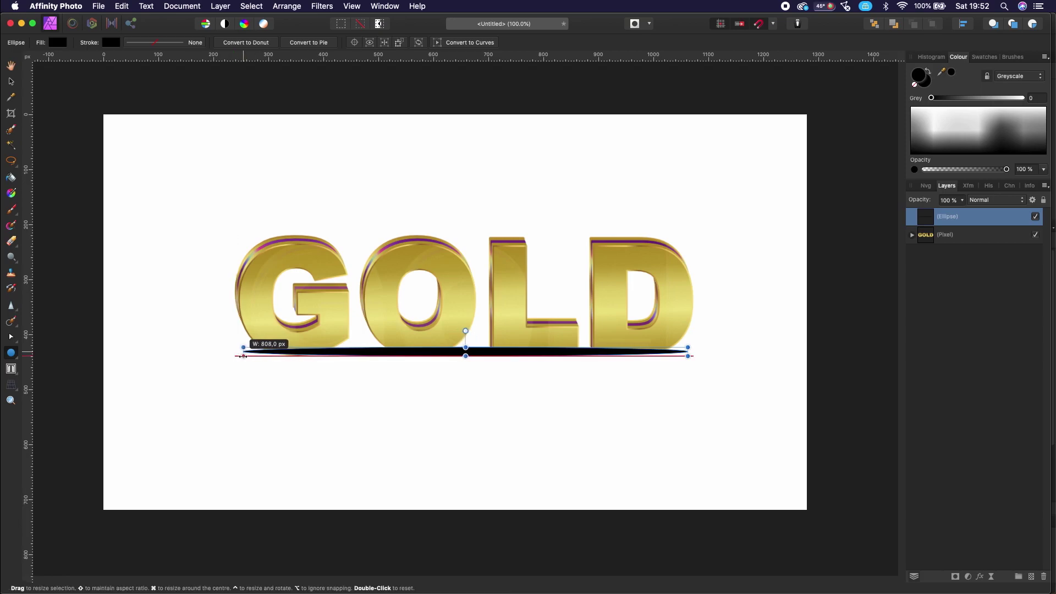
drag(244, 356, 242, 356)
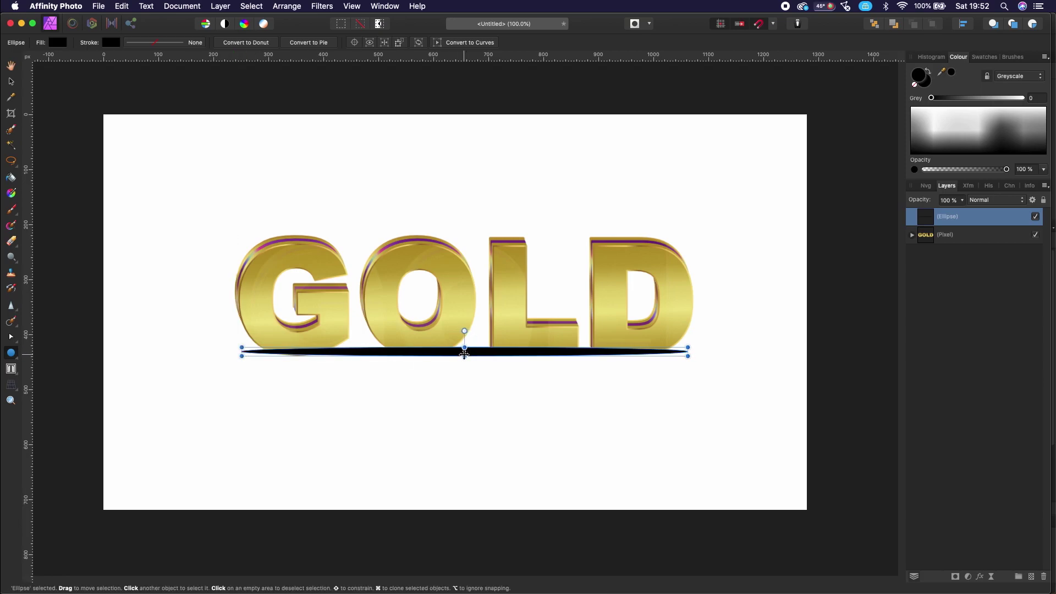
drag(464, 356, 464, 361)
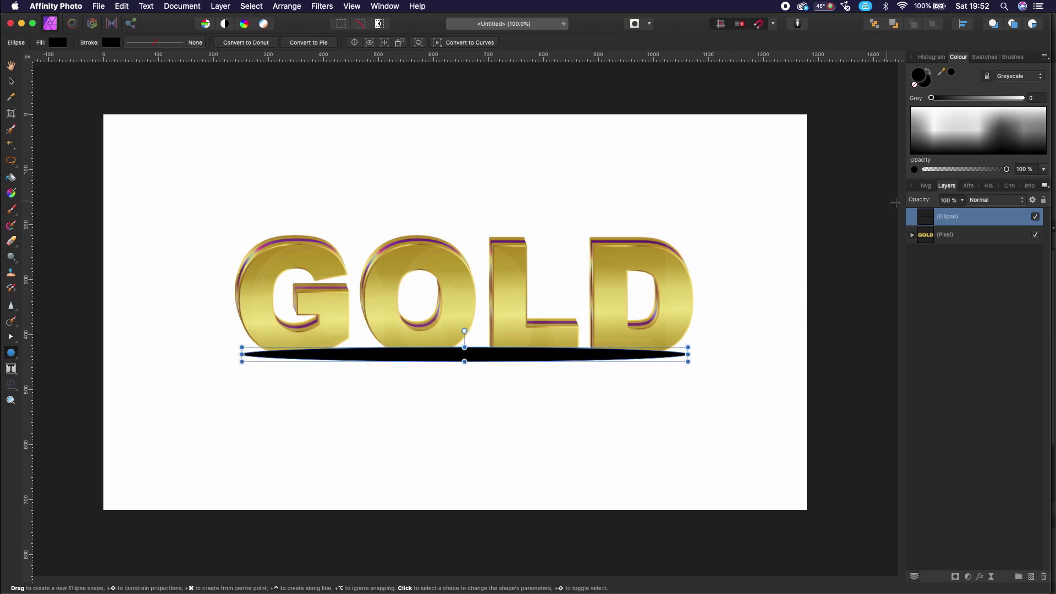
click(968, 248)
drag(960, 217, 970, 256)
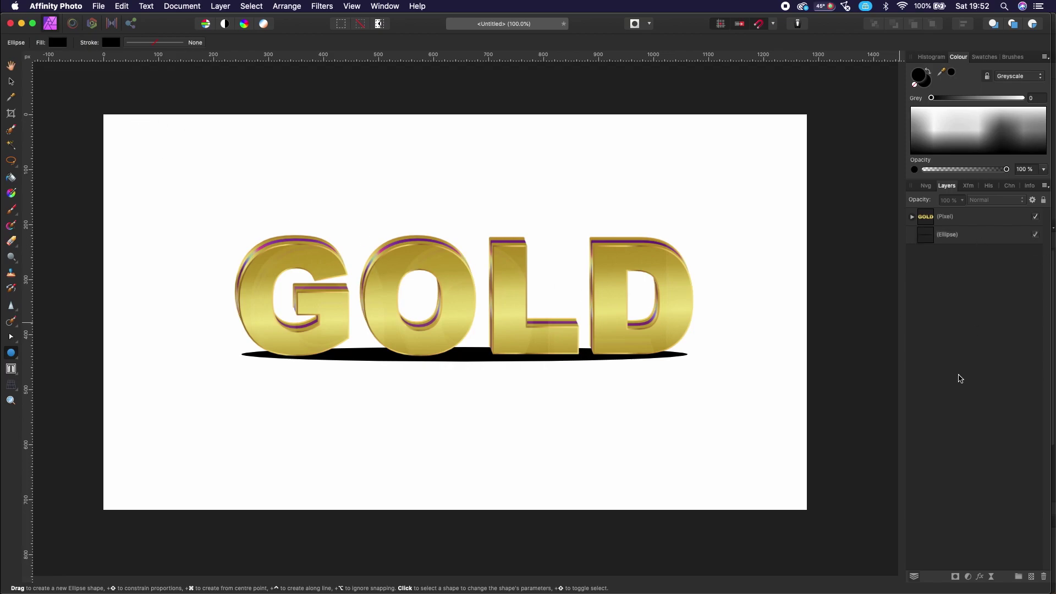
Step: Apply a Gaussian Blur of about 12.4 px radius to the ellipse layer
click(976, 233)
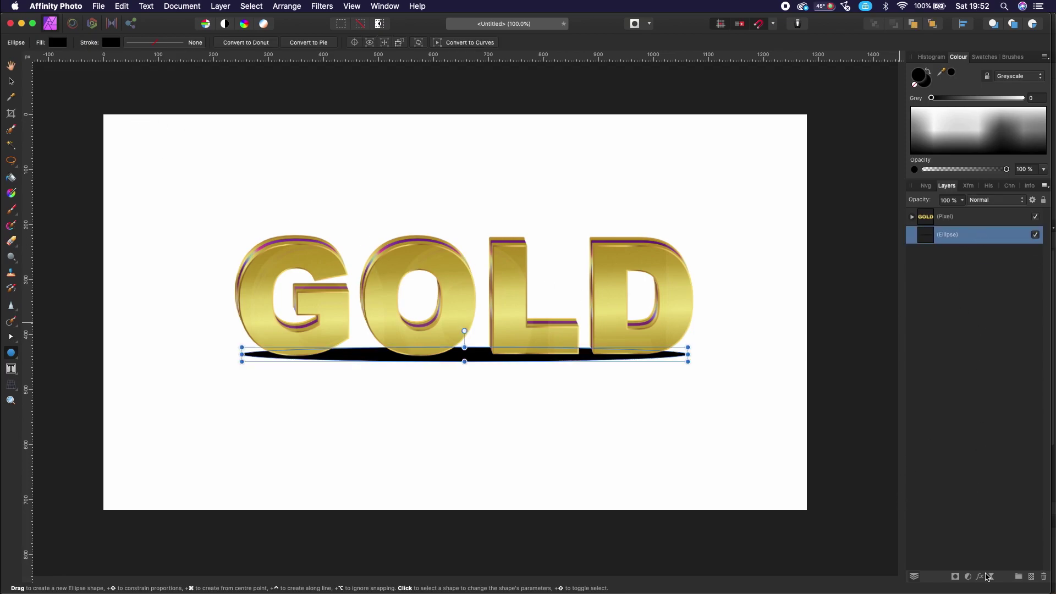
click(981, 578)
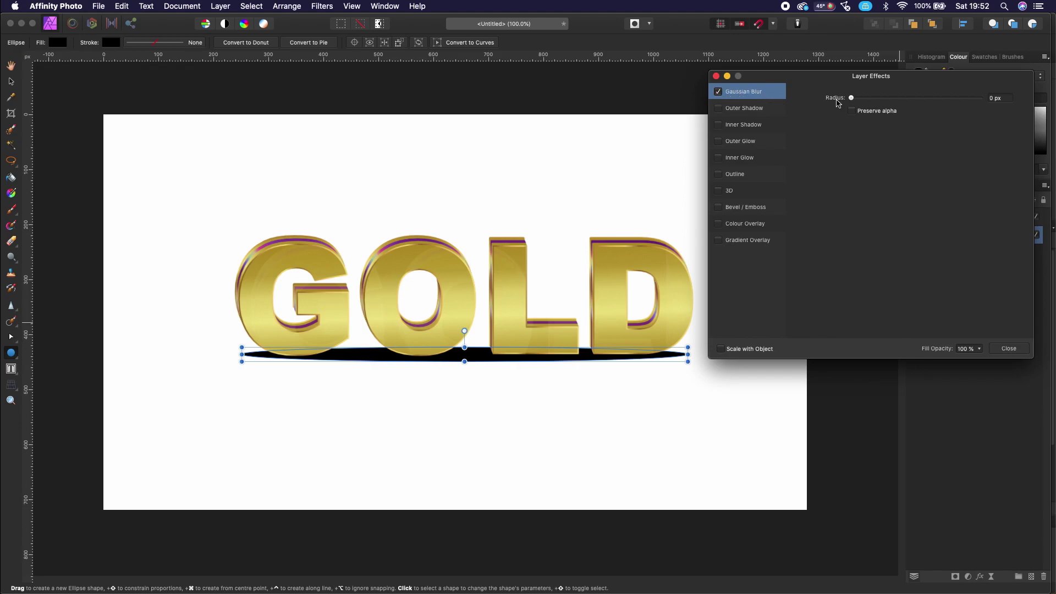
mouse_move(851, 98)
mouse_down()
mouse_move(904, 98)
mouse_move(910, 113)
mouse_up()
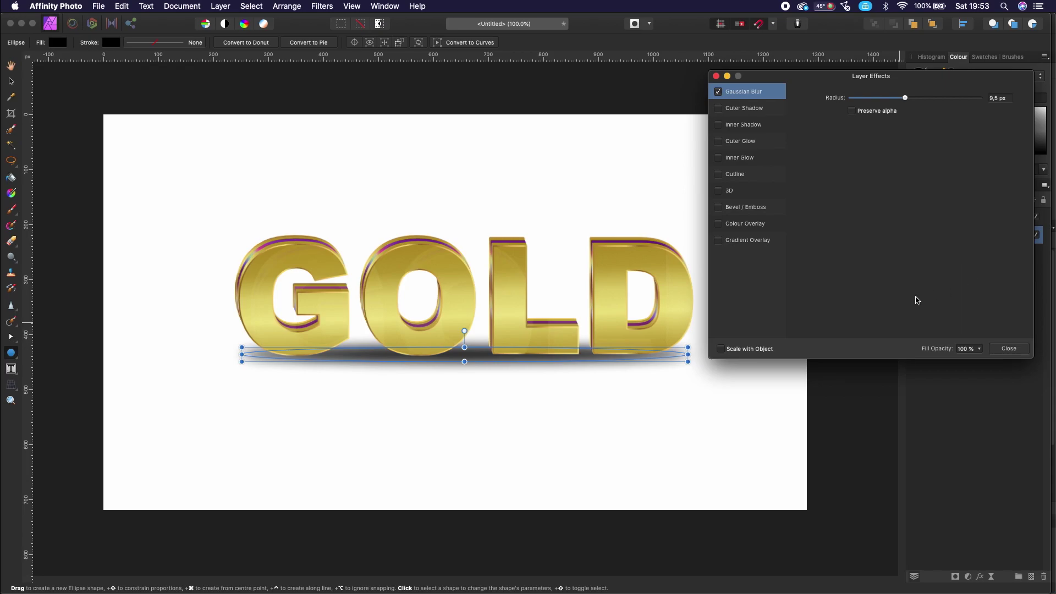
drag(907, 99, 912, 99)
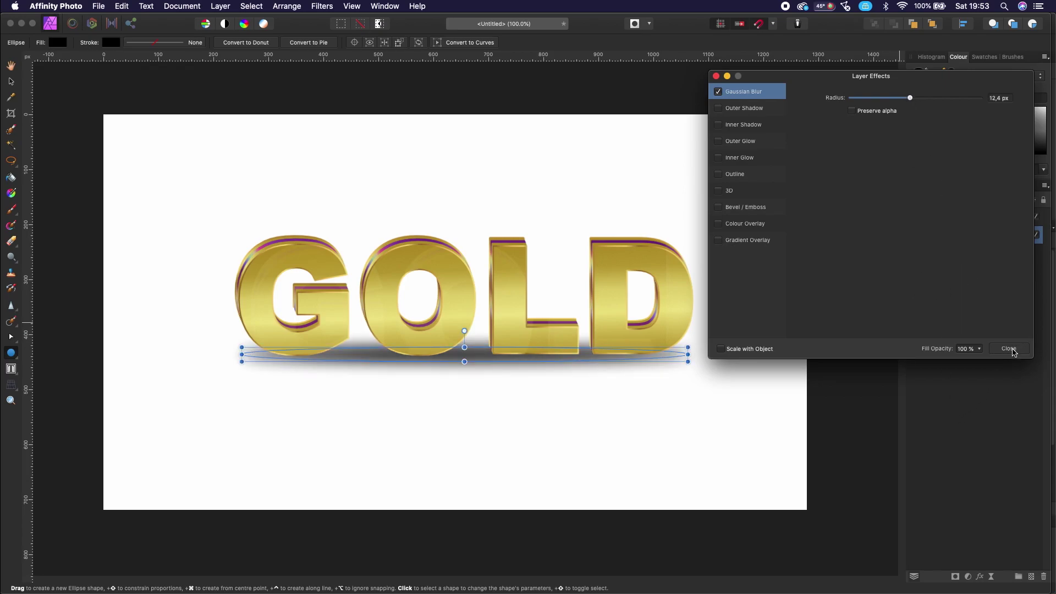
click(1009, 349)
click(580, 393)
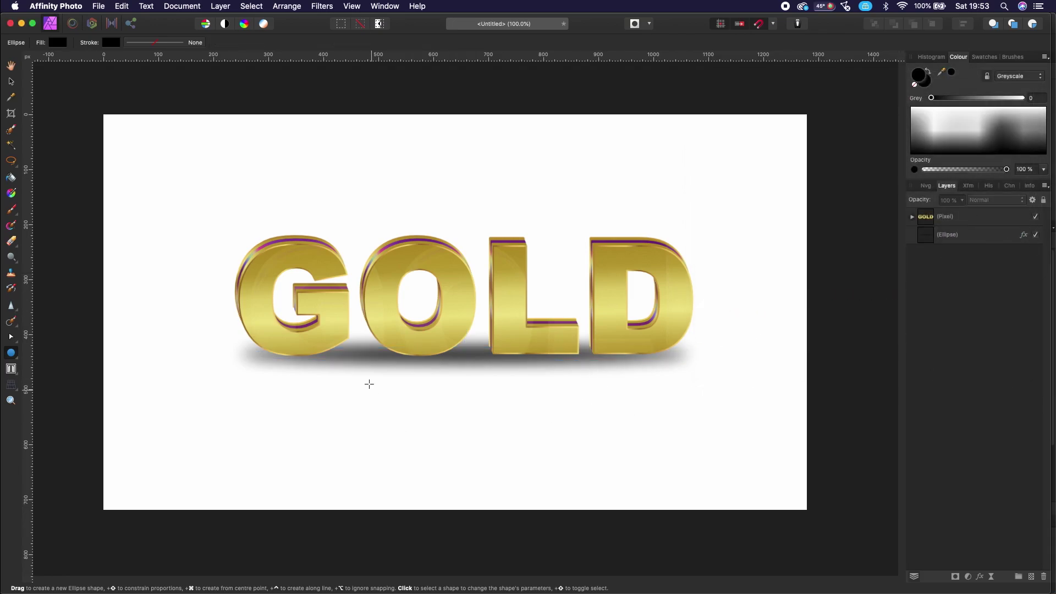
Step: Make the soft shadow ellipse slightly taller and align its left edge
click(964, 235)
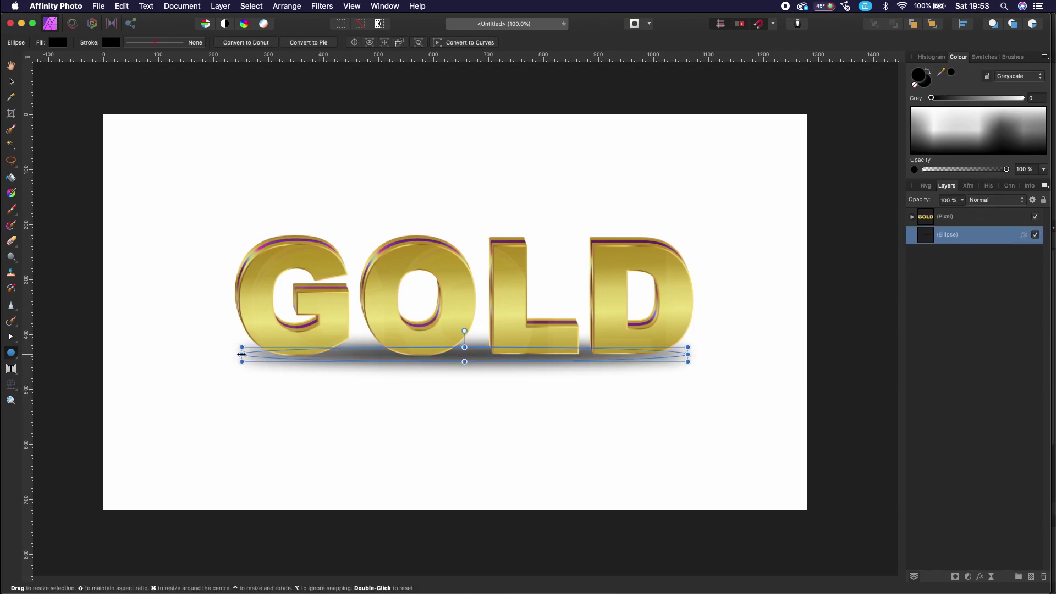
drag(242, 354, 243, 354)
drag(465, 361, 465, 365)
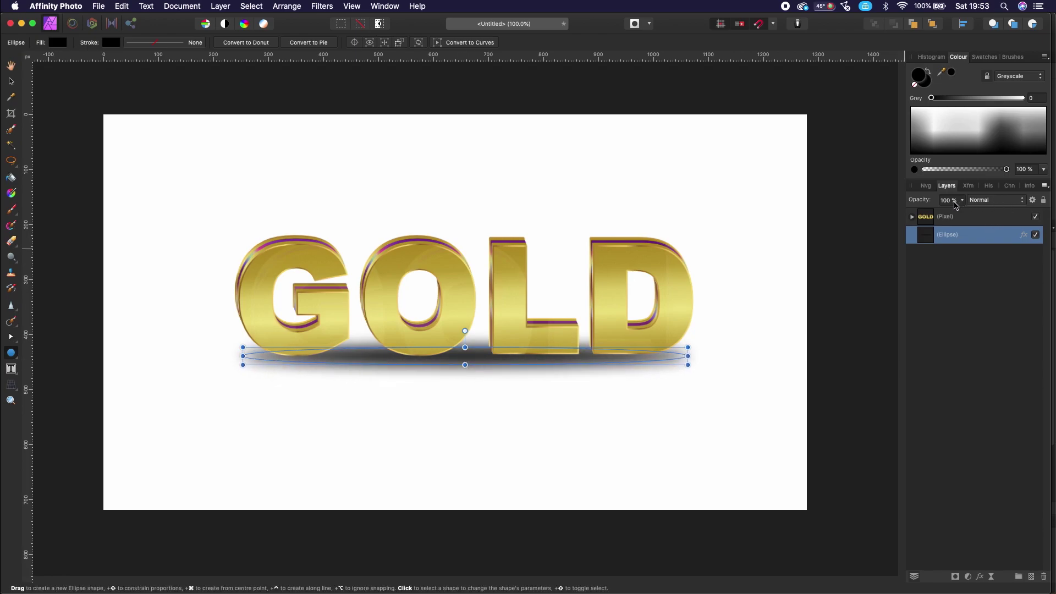
Step: Lower the shadow layer's opacity to 79% and draw a small ellipse under the G
click(962, 200)
drag(964, 212, 942, 214)
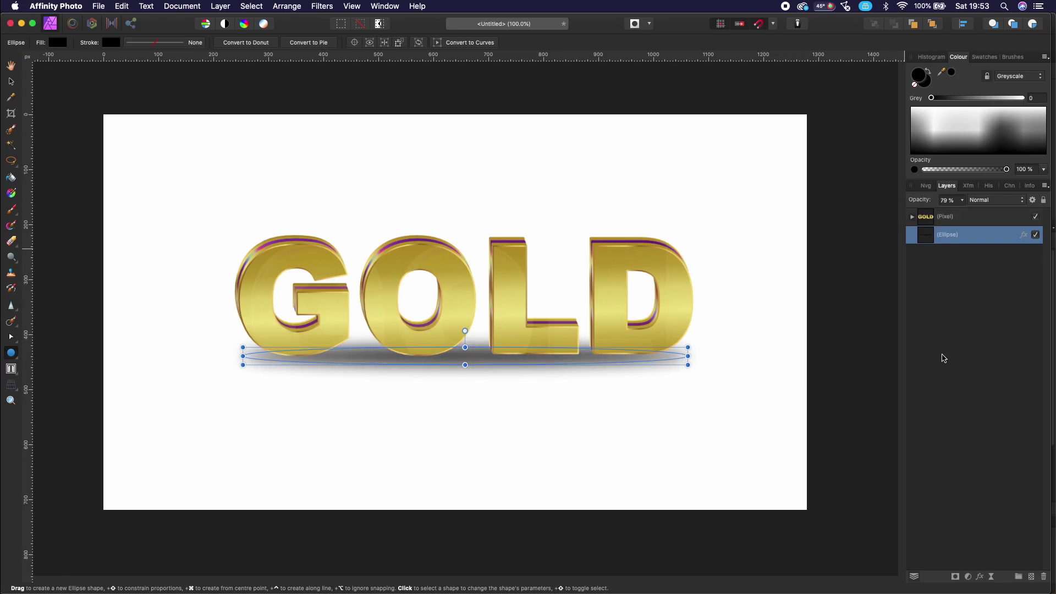
click(942, 359)
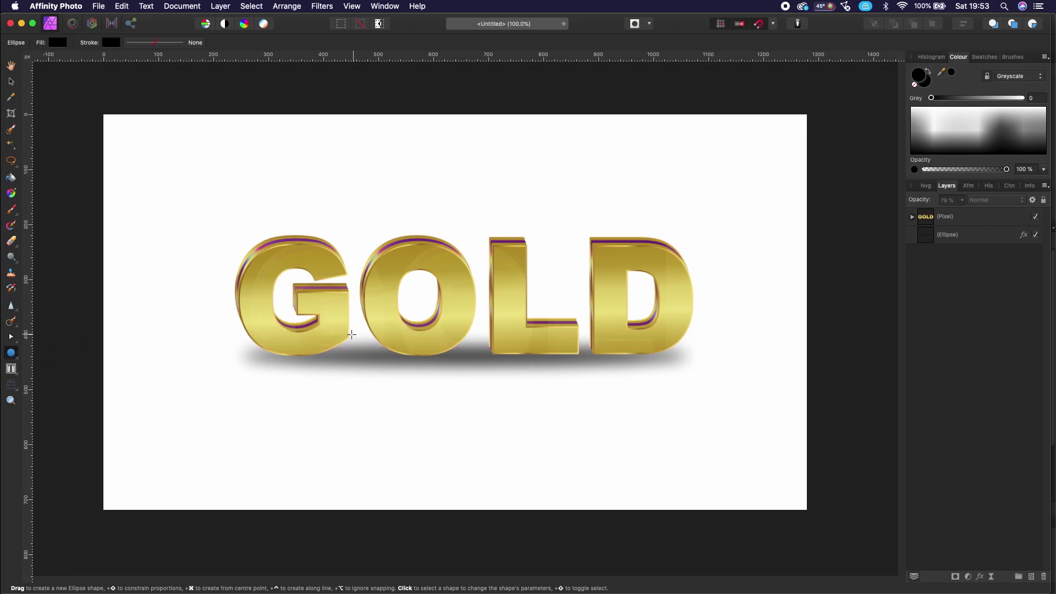
mouse_move(271, 356)
mouse_down()
mouse_move(328, 363)
mouse_move(289, 357)
mouse_up()
Step: Move the small G ellipse's layer below the GOLD text layer
key(v)
key(super+d)
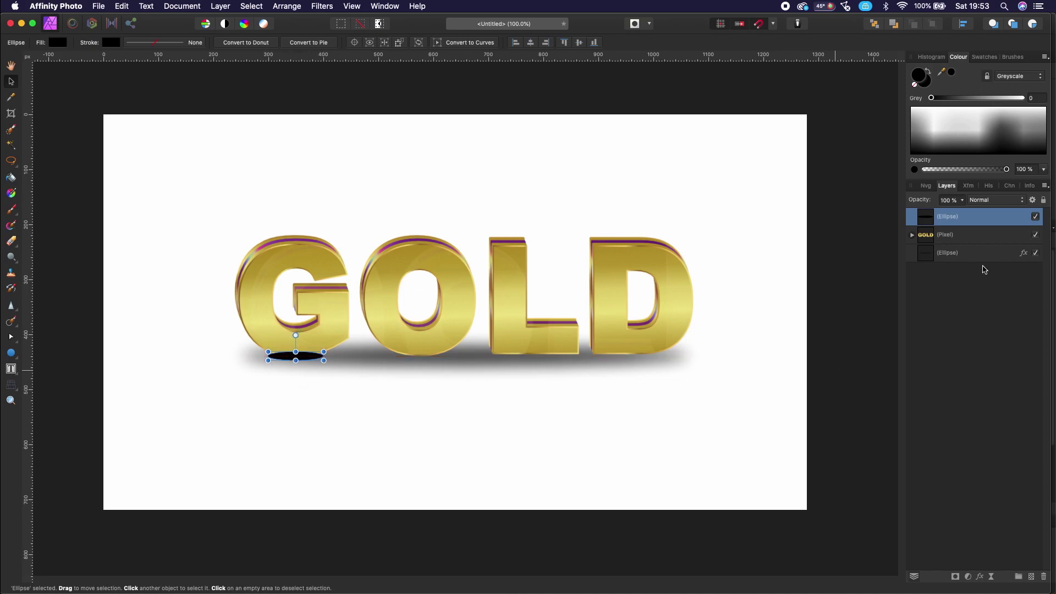
drag(930, 223, 948, 249)
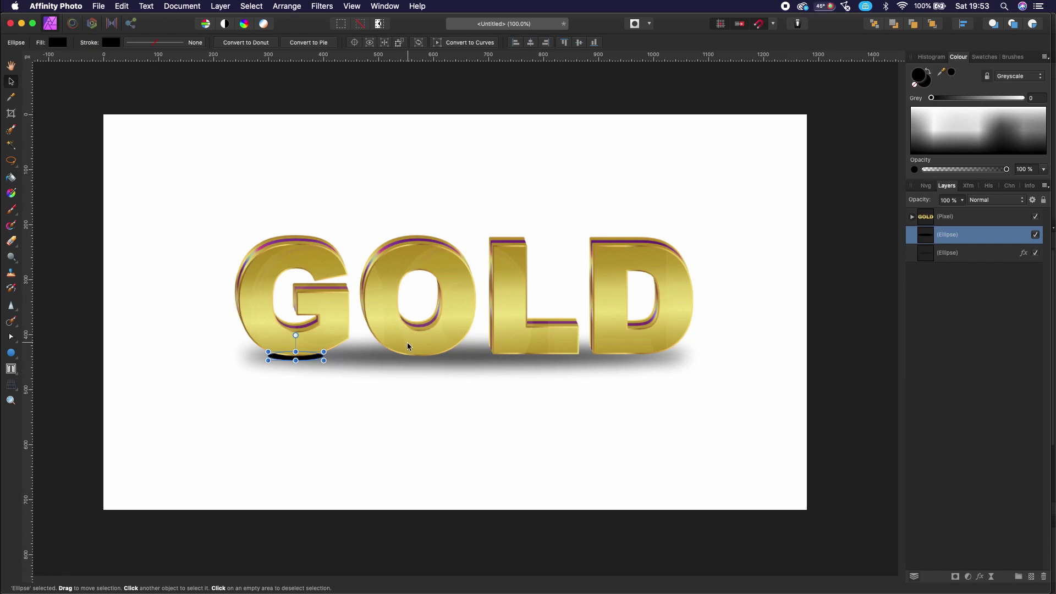
click(289, 438)
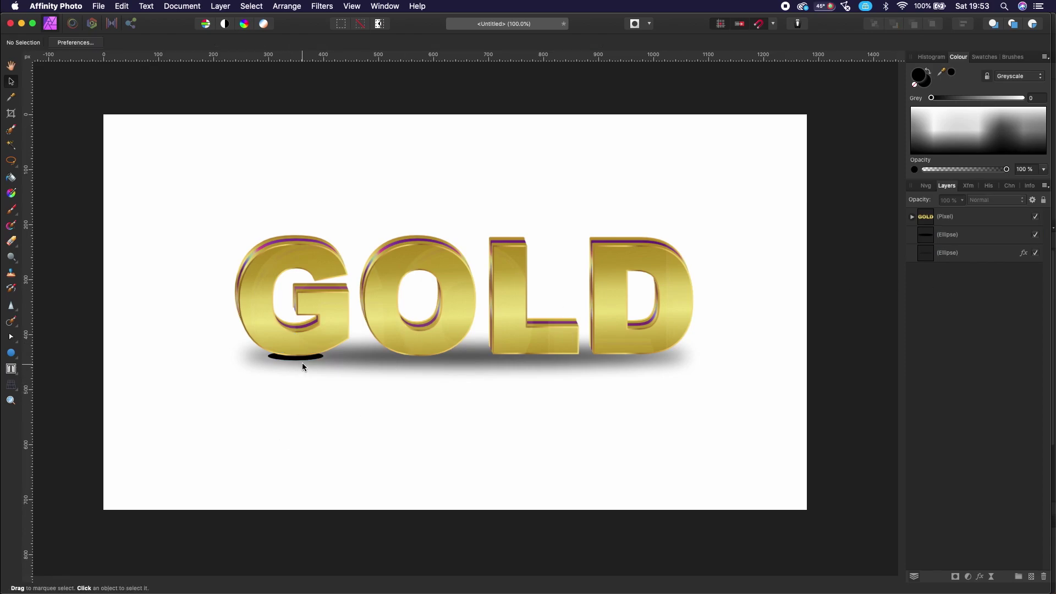
click(967, 244)
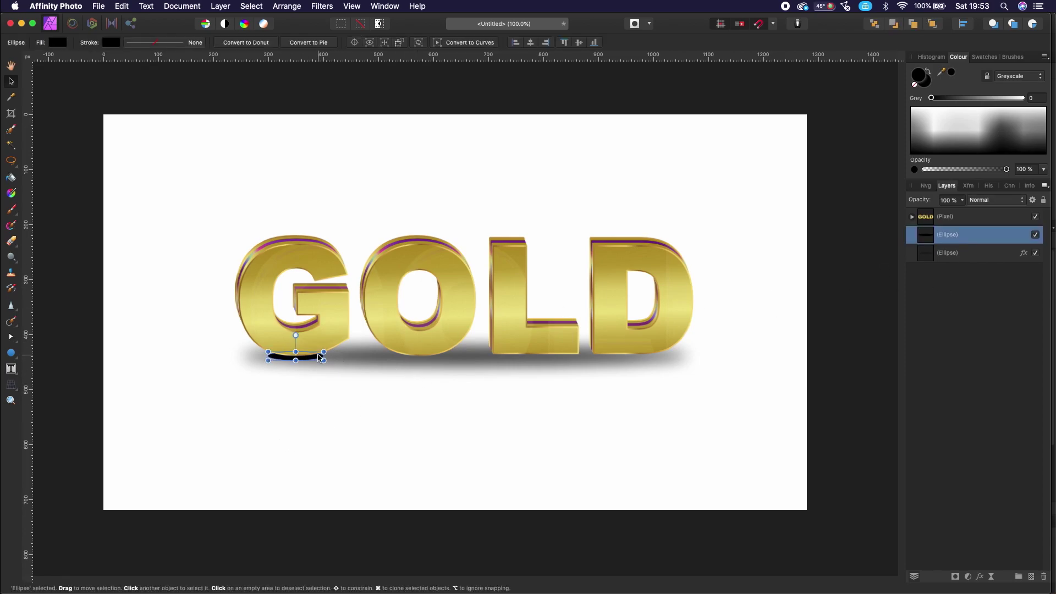
Step: Duplicate the ellipse under the O, L and D, widening the D copy to about 169 px
drag(312, 362, 435, 361)
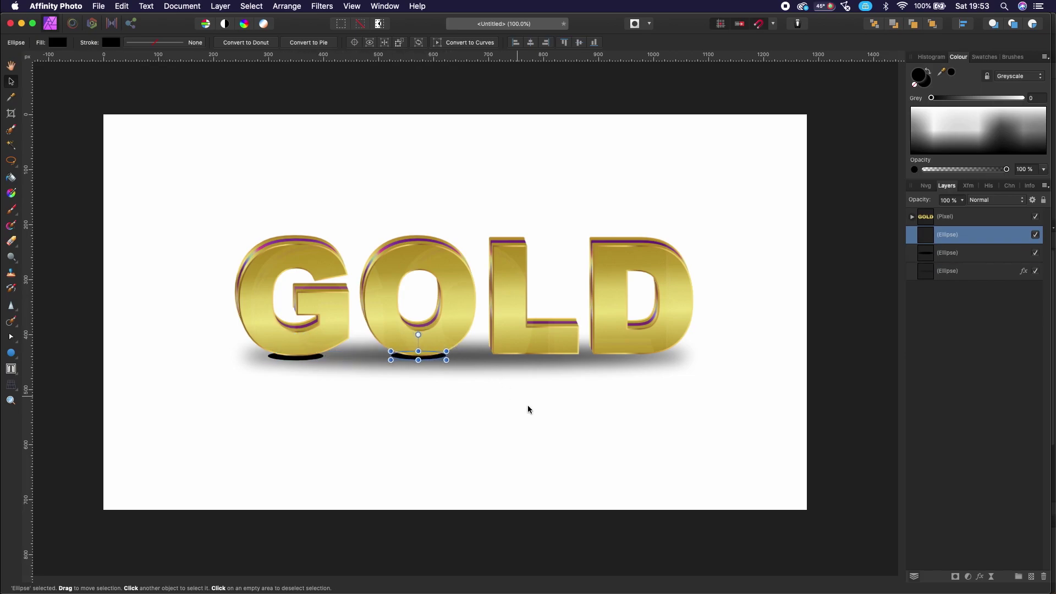
drag(437, 360, 543, 357)
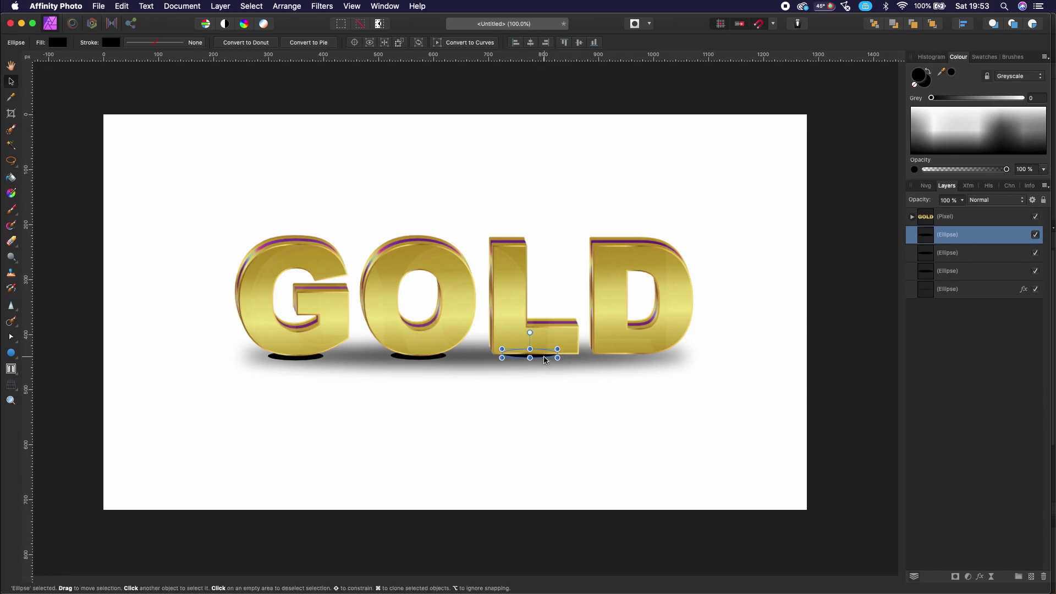
drag(542, 361, 669, 357)
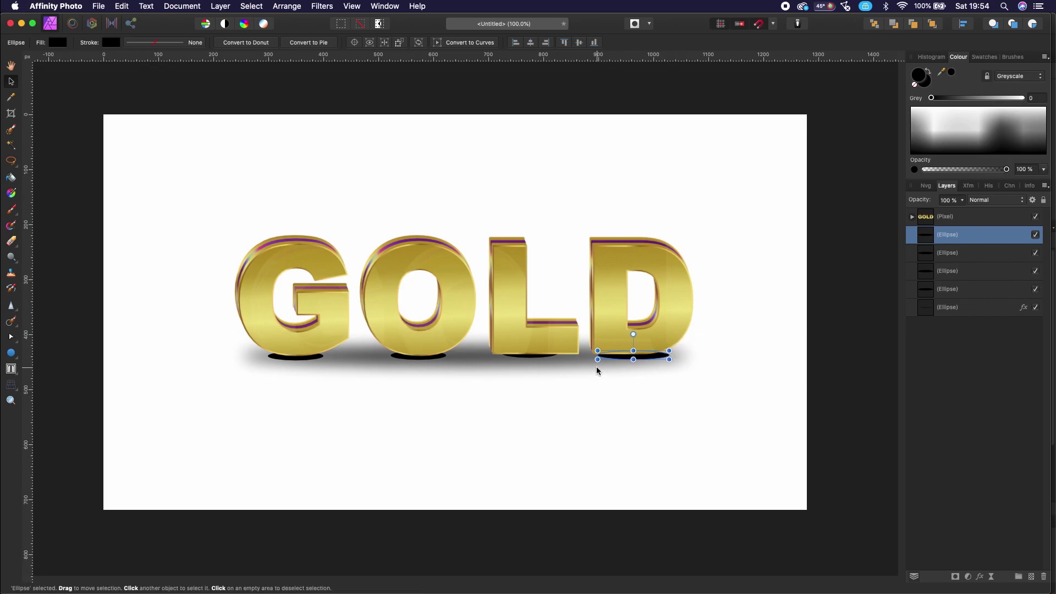
mouse_move(598, 359)
mouse_down()
mouse_move(586, 360)
mouse_move(626, 341)
mouse_up()
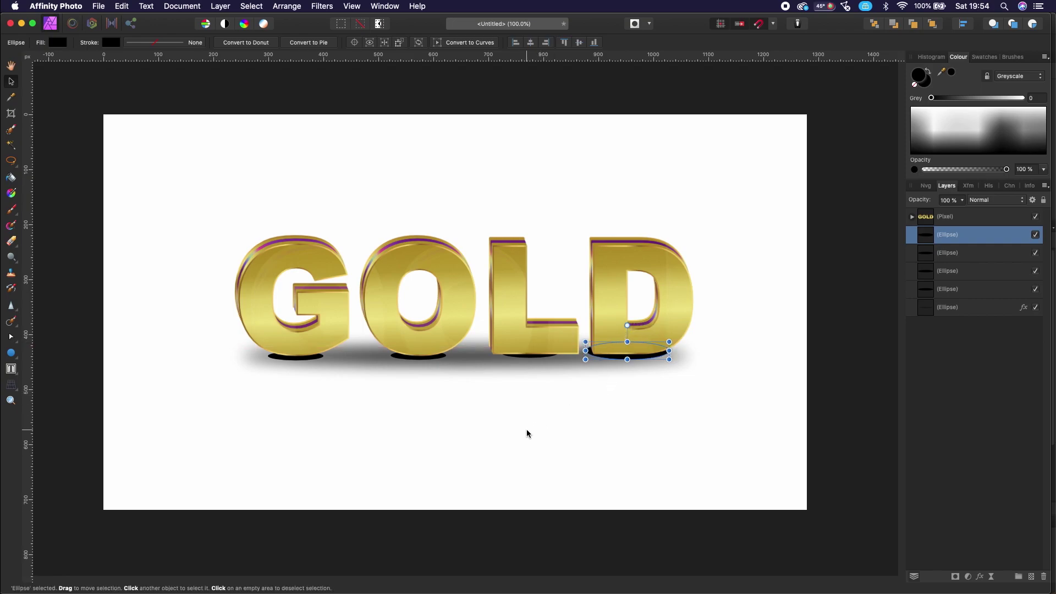
drag(669, 351, 681, 351)
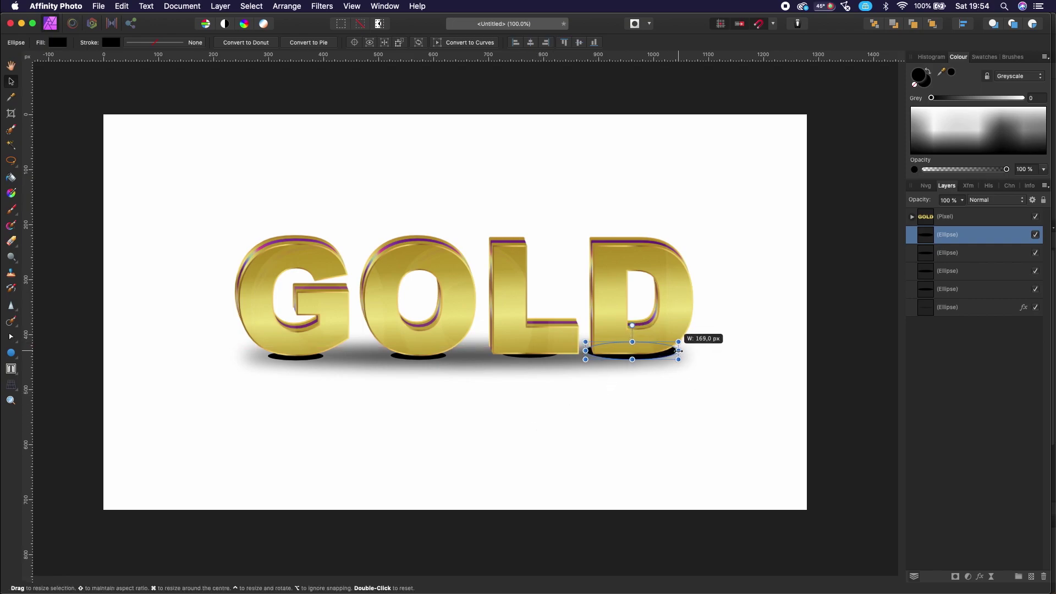
click(627, 431)
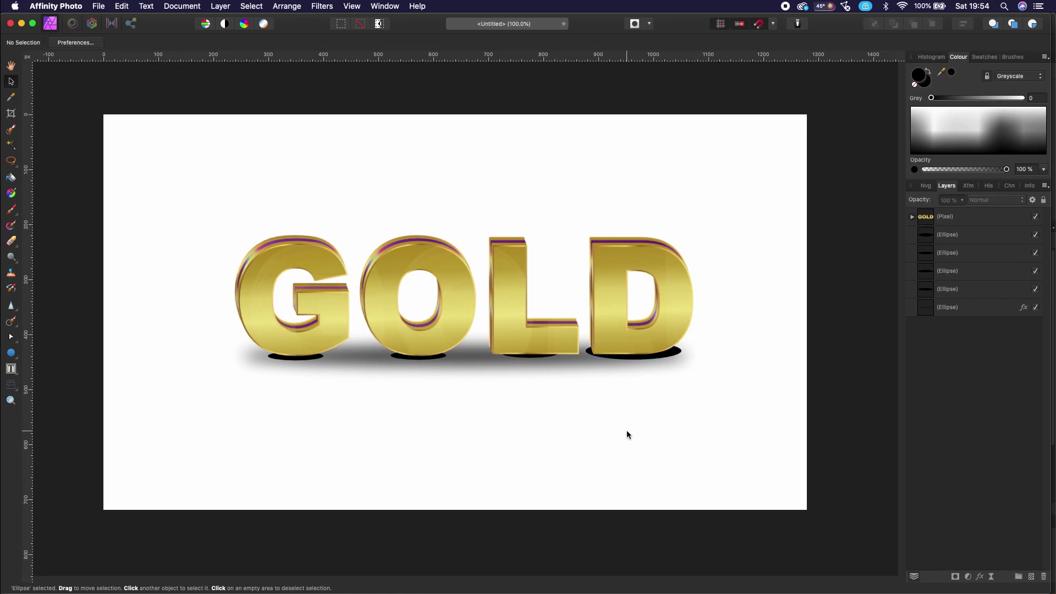
Step: Widen and enlarge the black ellipse under the L
click(516, 357)
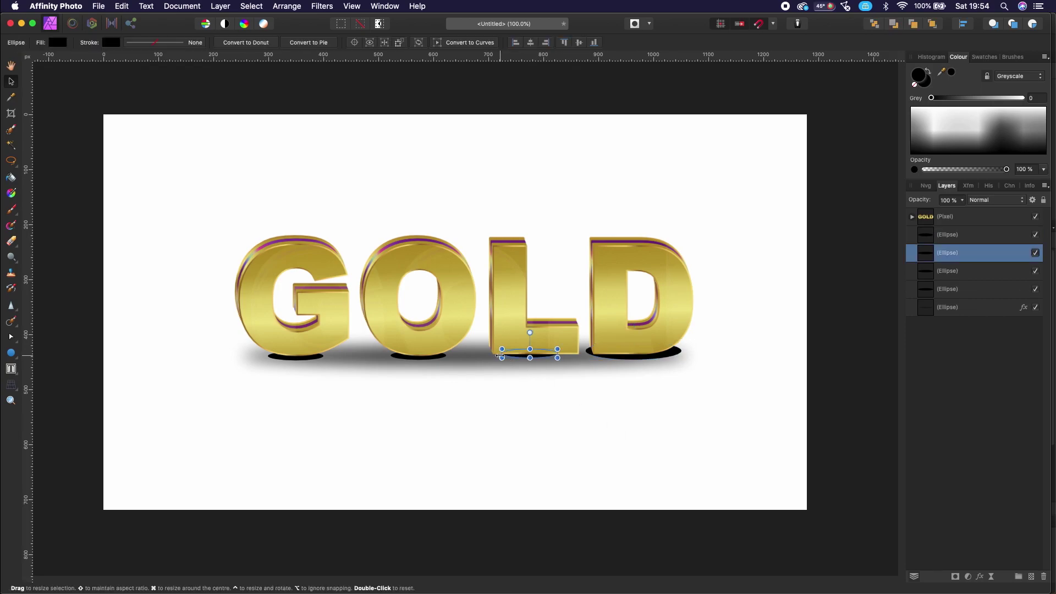
mouse_move(503, 358)
mouse_down()
mouse_move(485, 357)
mouse_move(521, 338)
mouse_move(587, 349)
mouse_up()
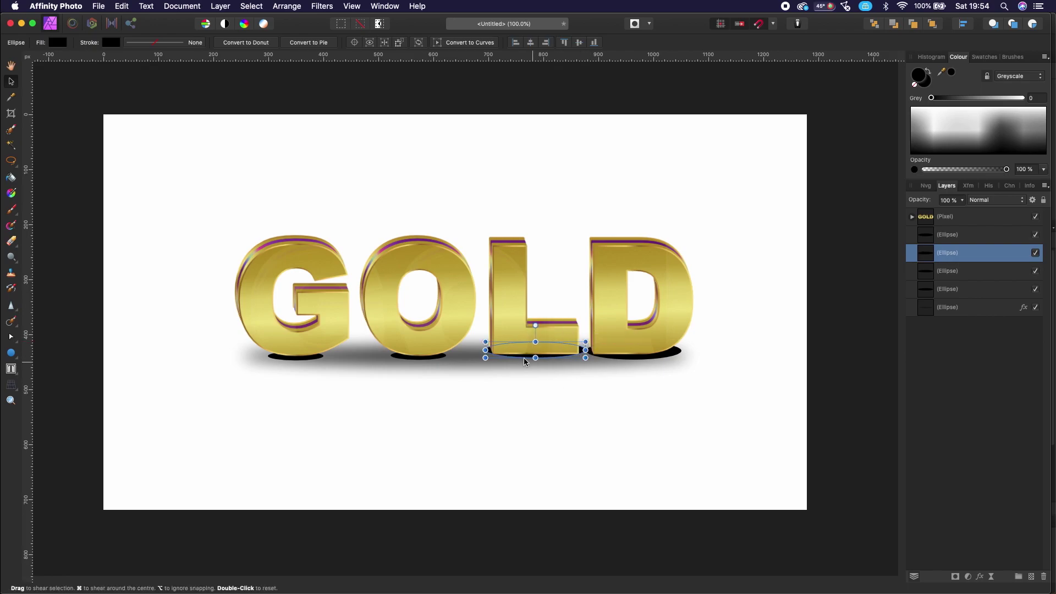
drag(485, 357, 480, 361)
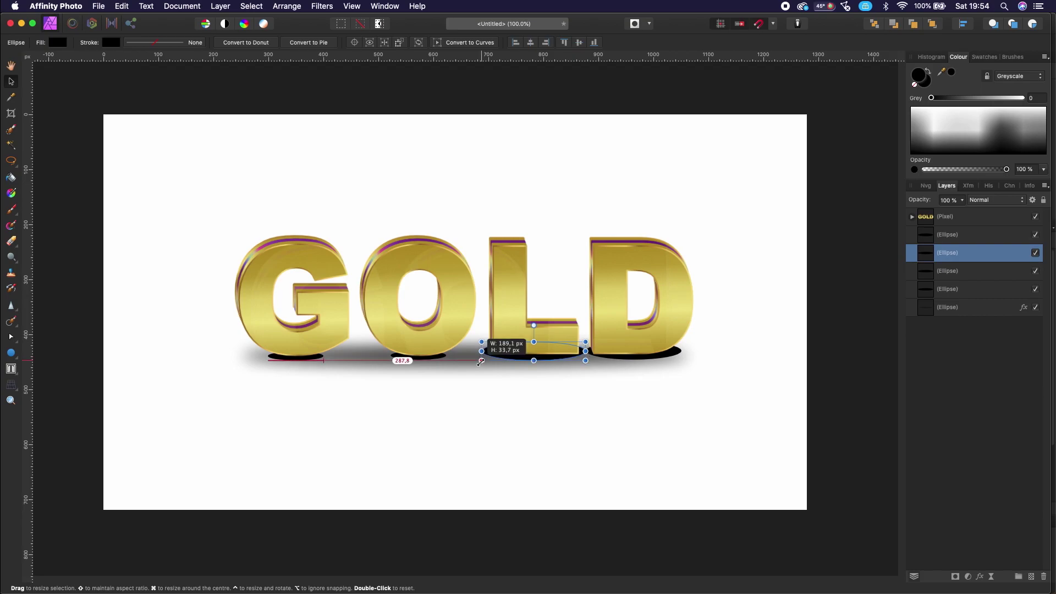
click(556, 385)
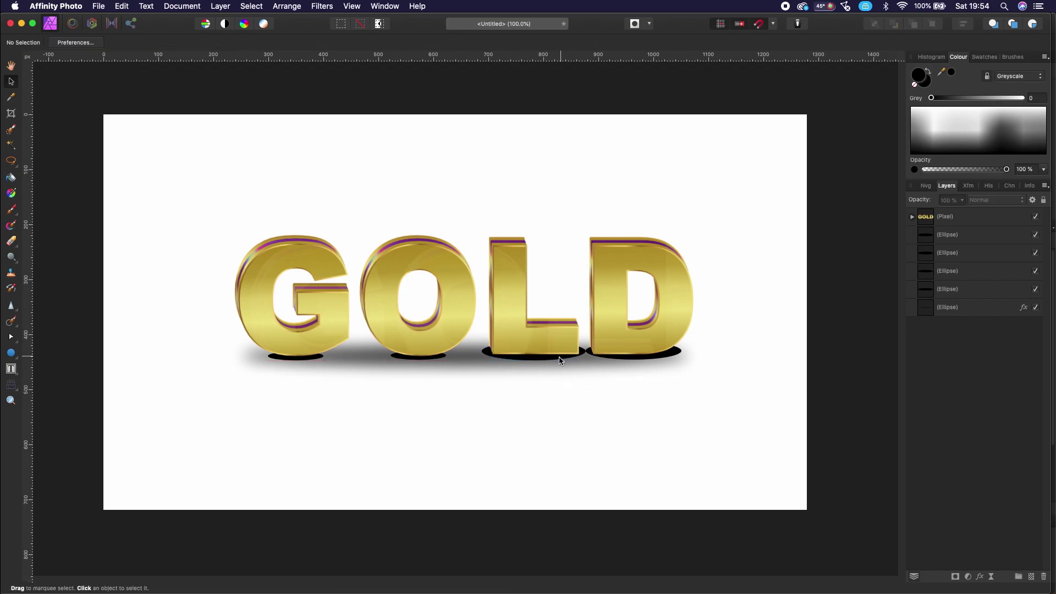
Step: Widen the ellipses under the O and the G on both sides
click(414, 360)
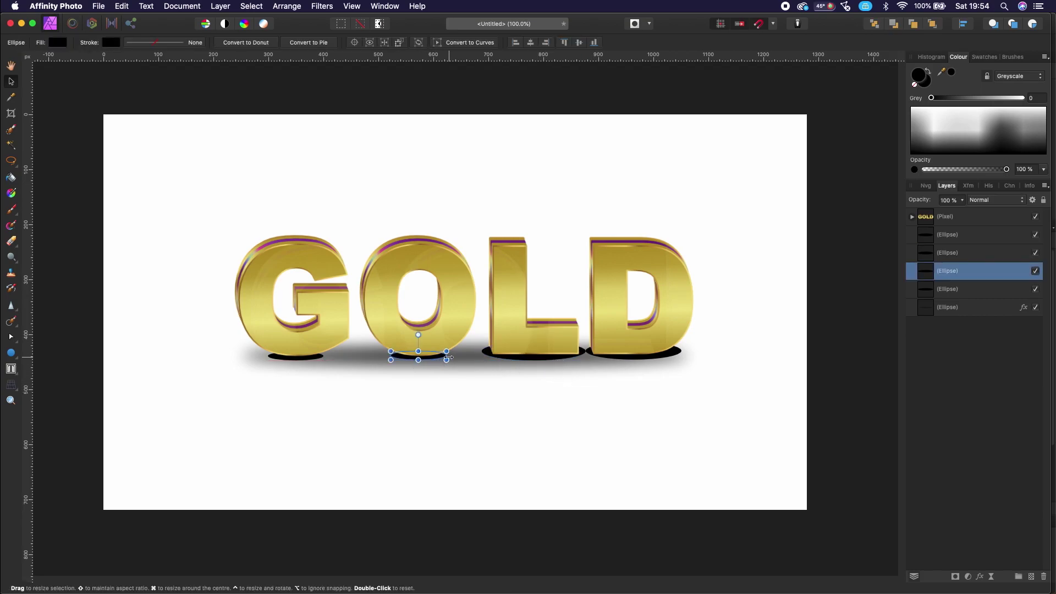
drag(447, 356, 465, 356)
drag(390, 360, 373, 360)
click(456, 412)
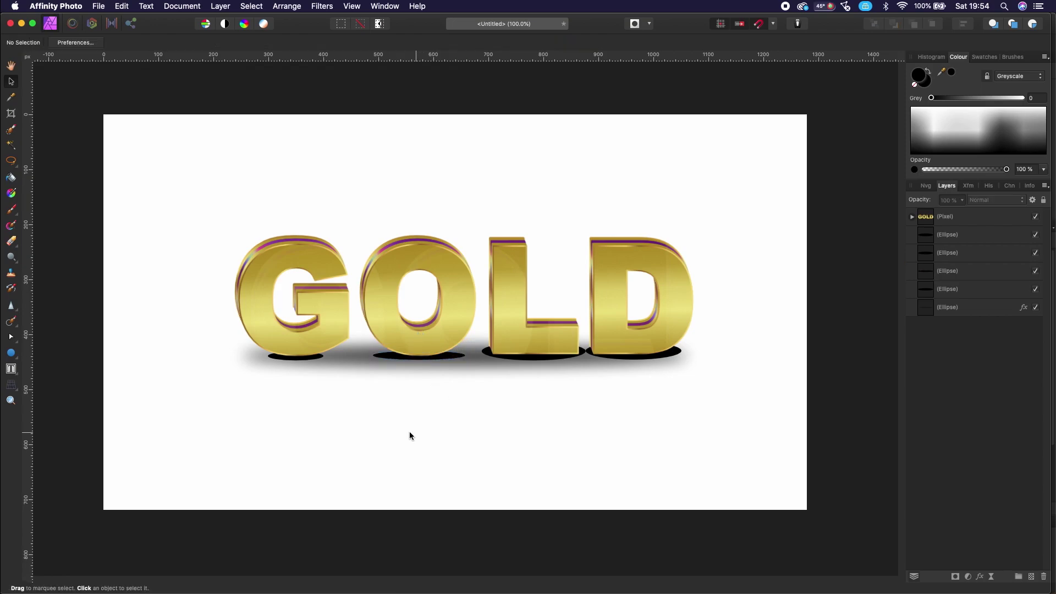
click(305, 357)
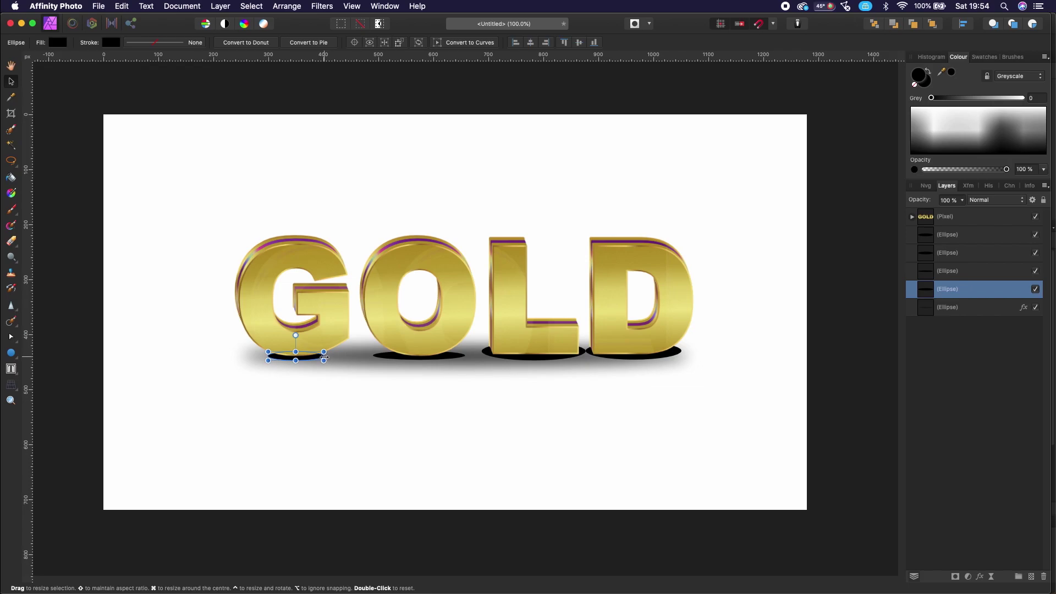
drag(325, 358, 348, 357)
drag(268, 358, 248, 358)
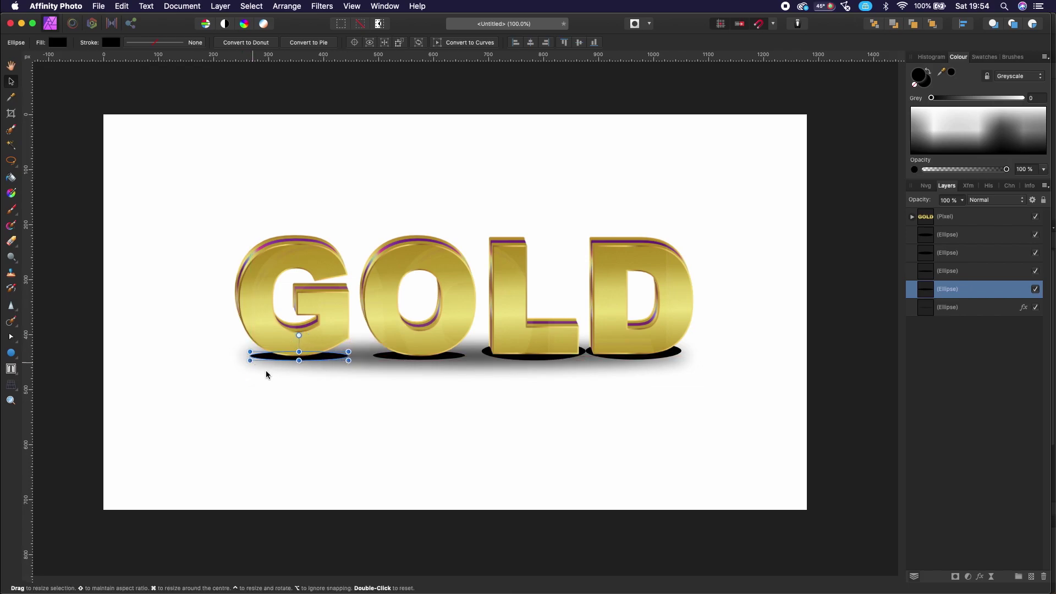
click(356, 413)
Step: Stretch the O shadow wider and taller and adjust the G shadow's height
click(402, 363)
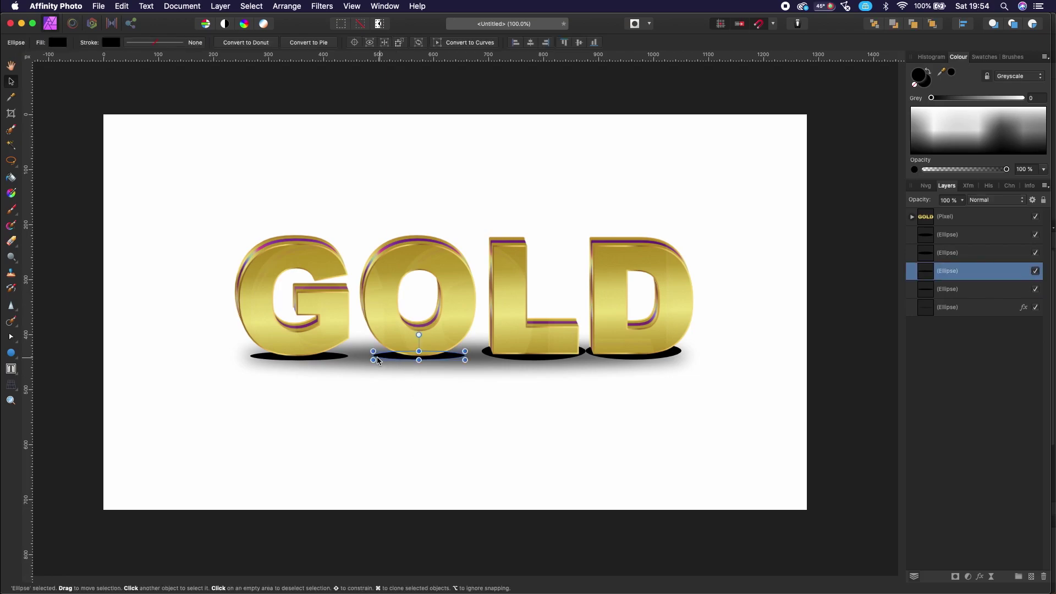
drag(373, 356, 368, 357)
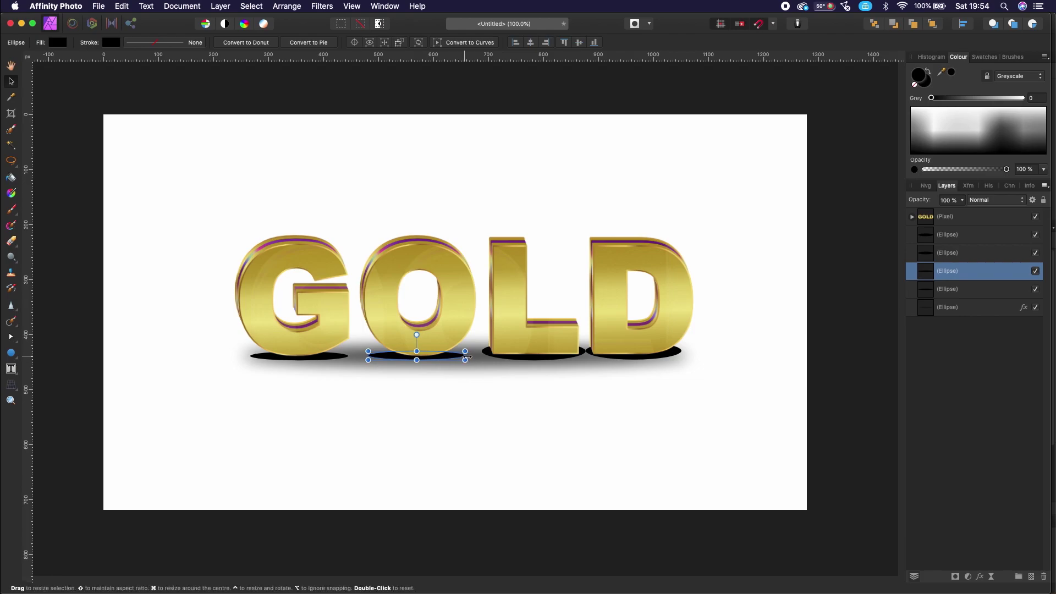
drag(465, 356, 420, 347)
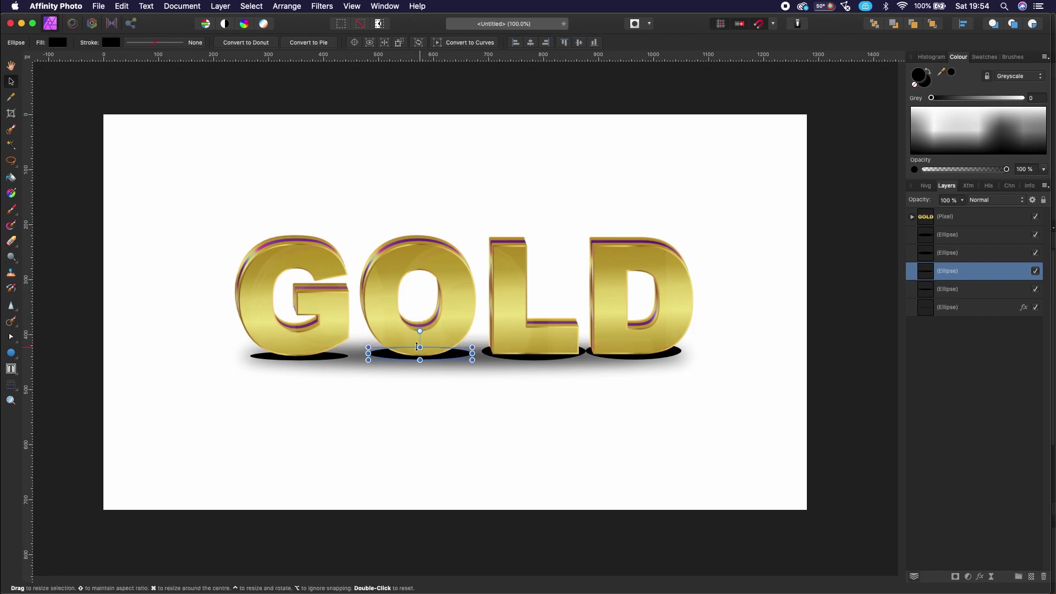
click(293, 358)
drag(299, 351, 300, 348)
click(415, 417)
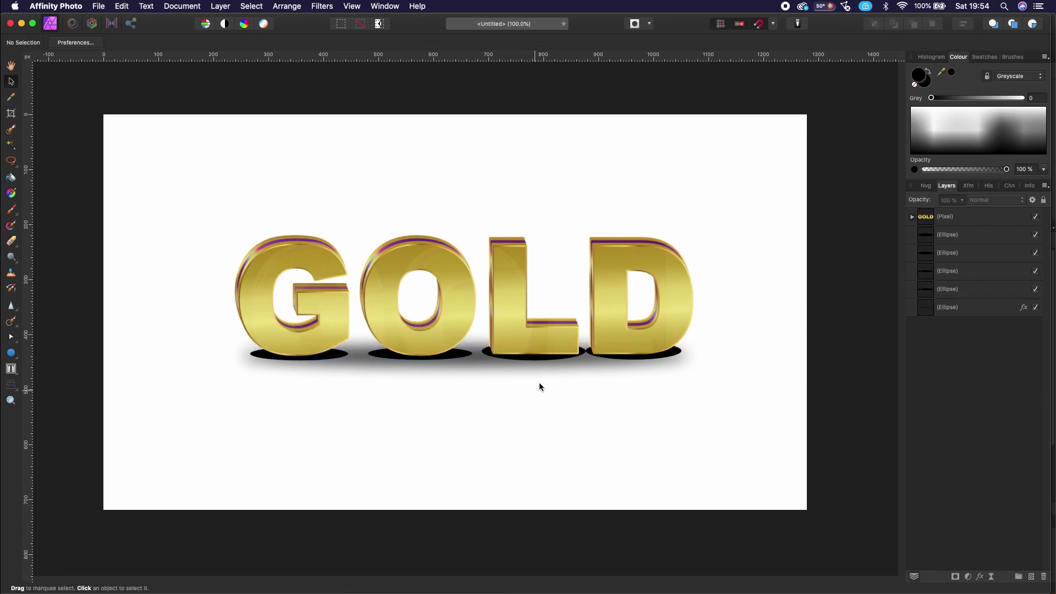
click(553, 359)
click(568, 412)
Step: Blur the G shadow ellipse with a Gaussian Blur of about 10 px
click(333, 358)
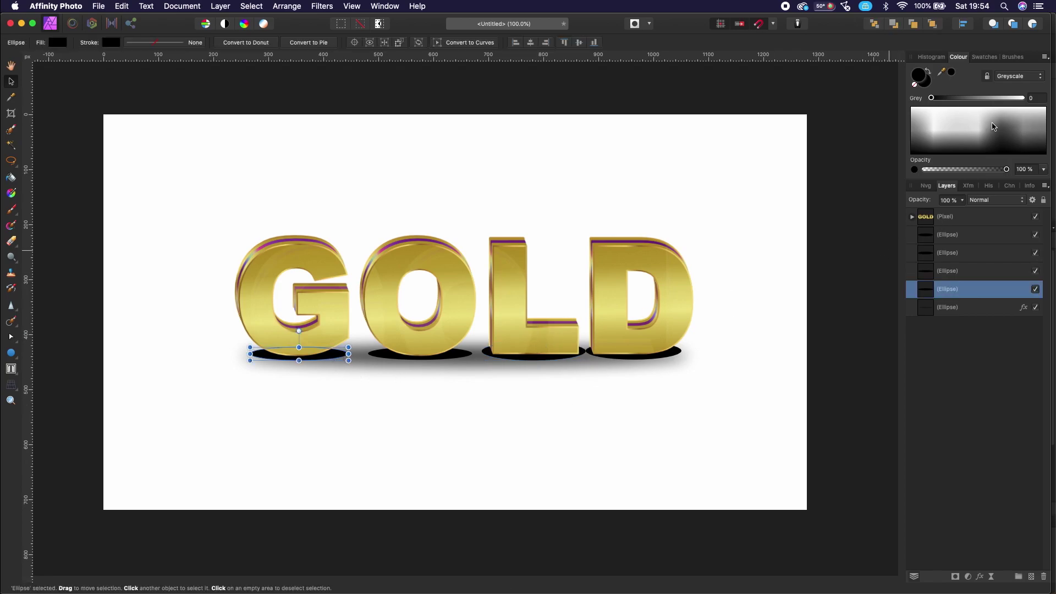
click(982, 578)
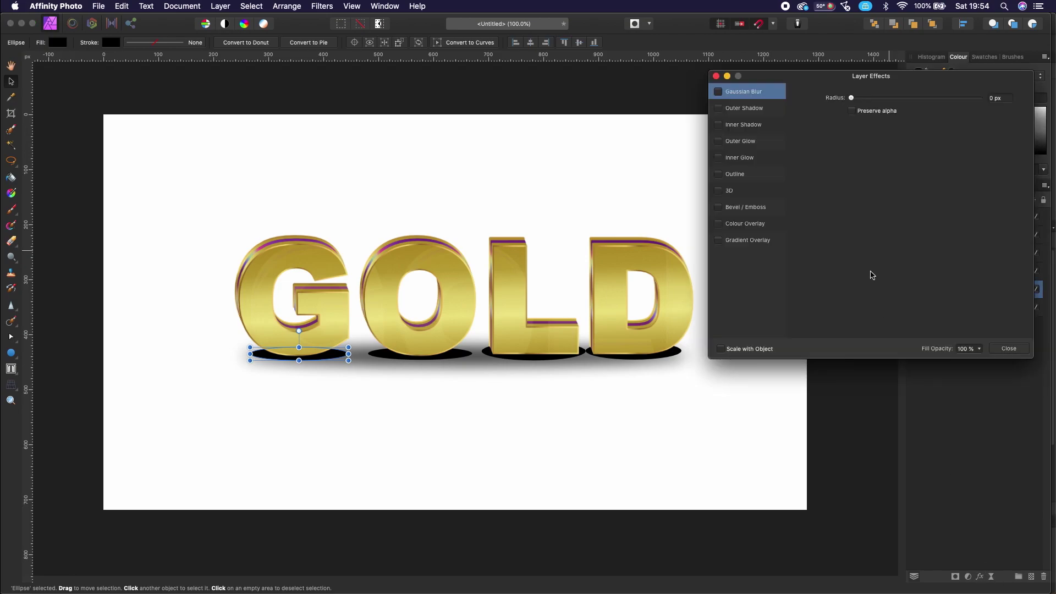
click(718, 92)
drag(852, 98, 909, 104)
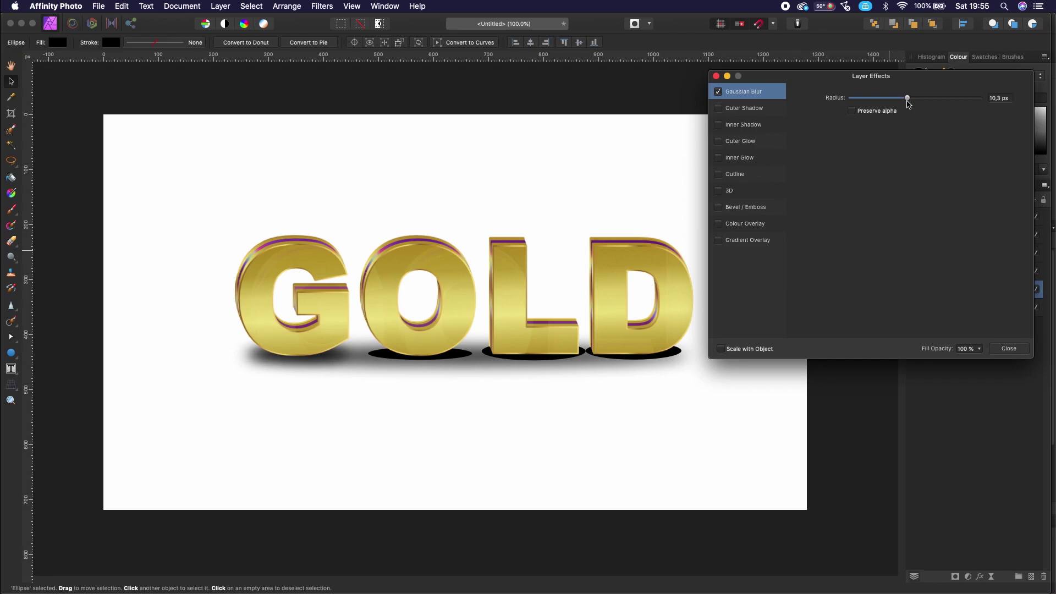
click(1009, 349)
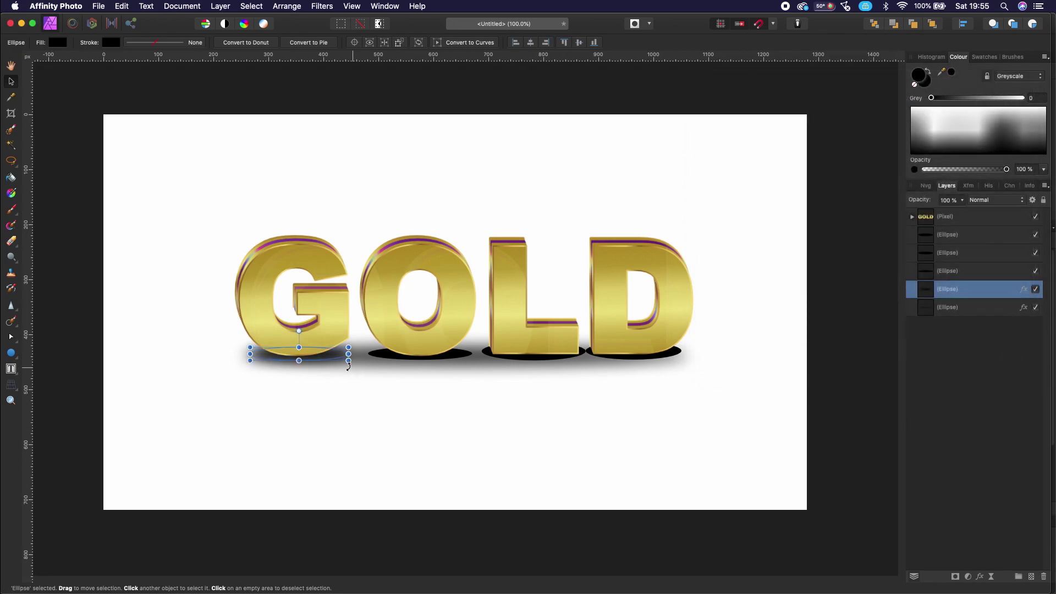
Step: Narrow the blurred G shadow from both sides and flatten it to about 16 px high
drag(349, 353, 341, 353)
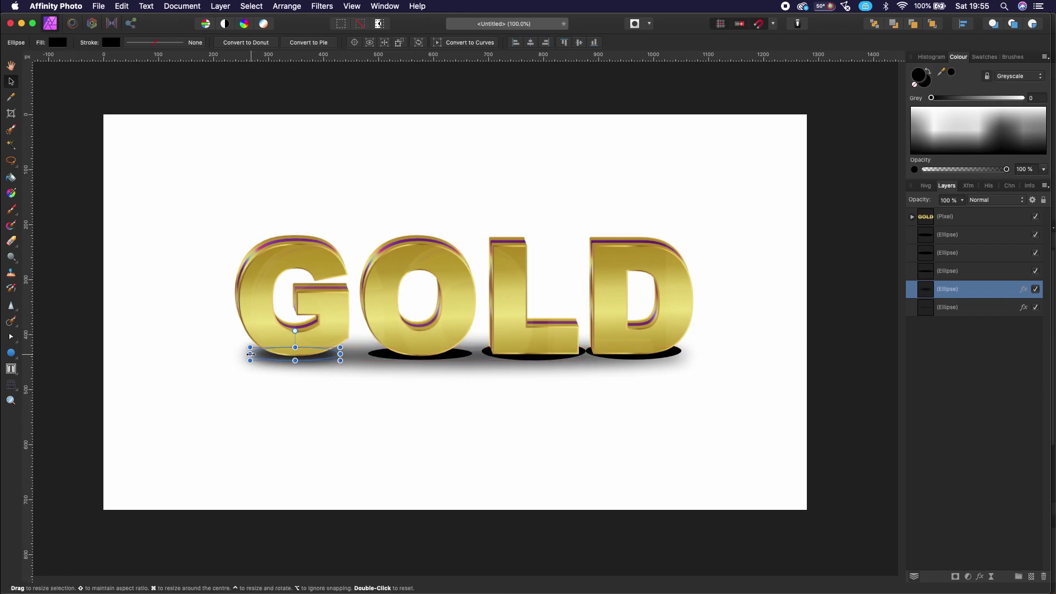
drag(250, 354, 258, 354)
click(384, 417)
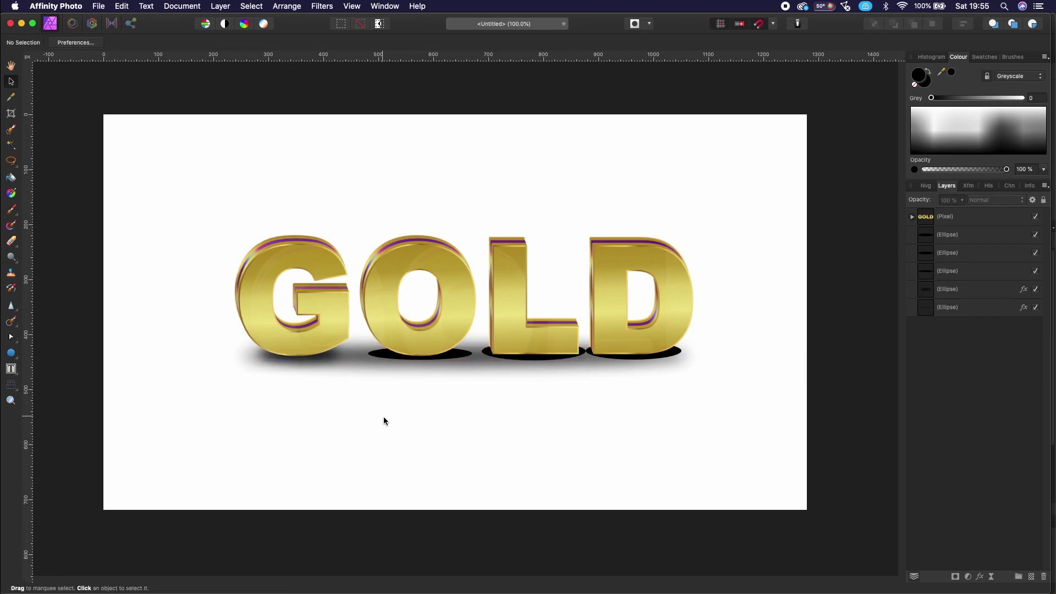
click(321, 357)
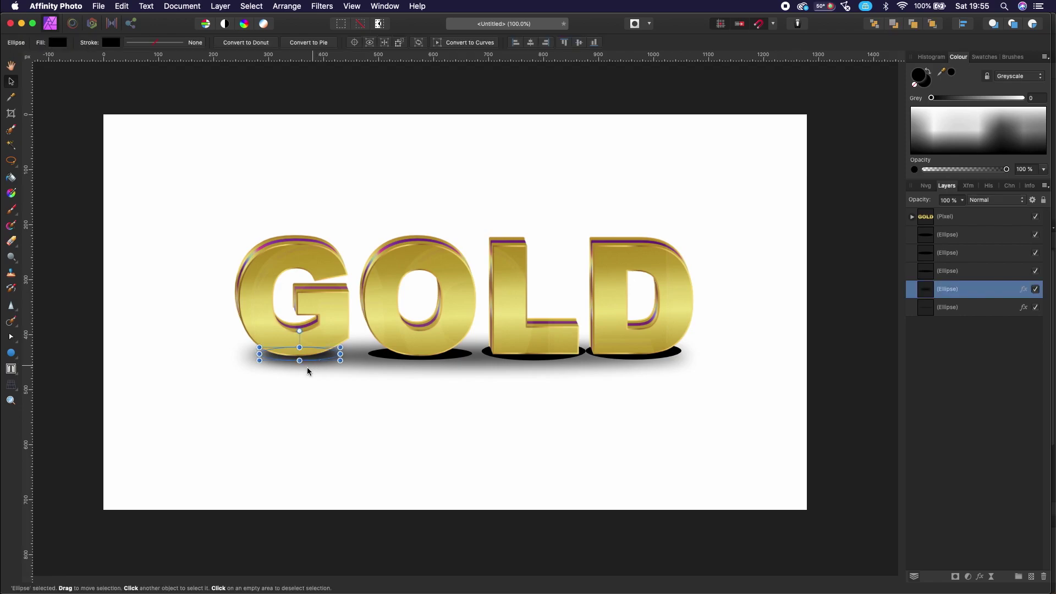
drag(300, 358, 296, 359)
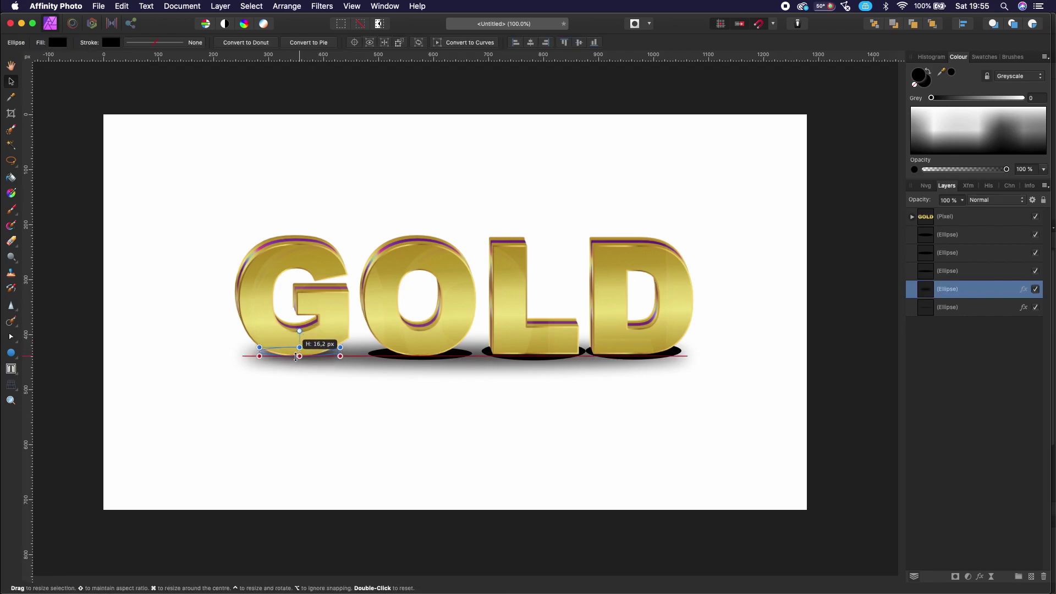
drag(296, 359, 297, 359)
click(336, 425)
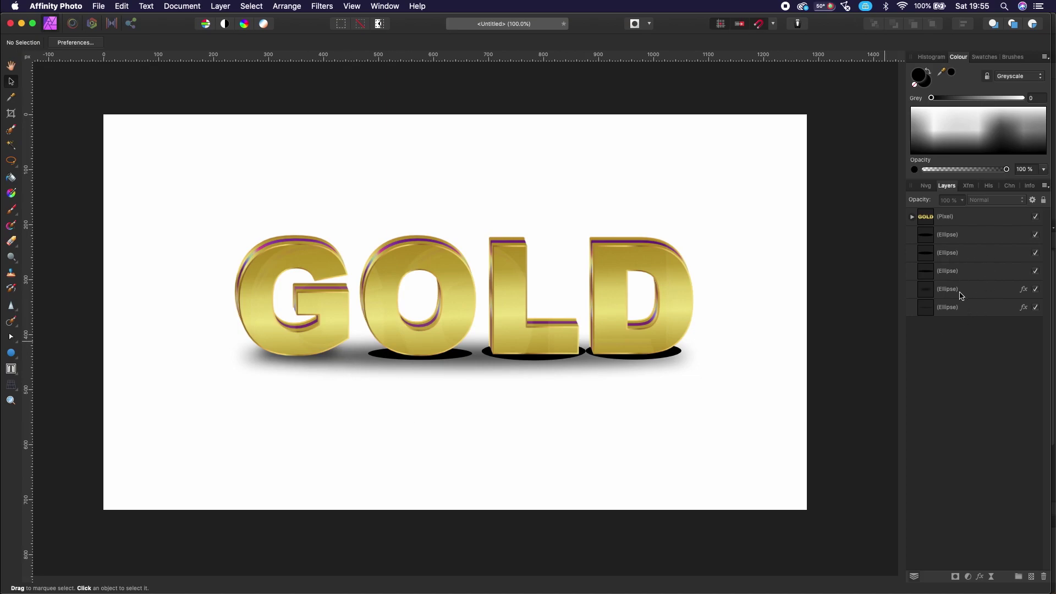
click(964, 236)
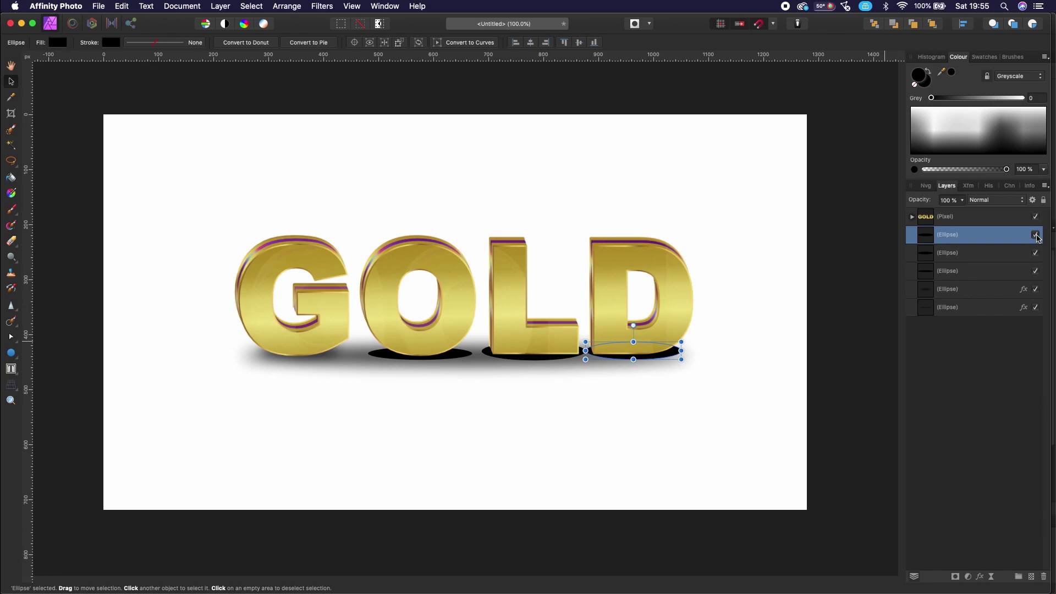
click(950, 311)
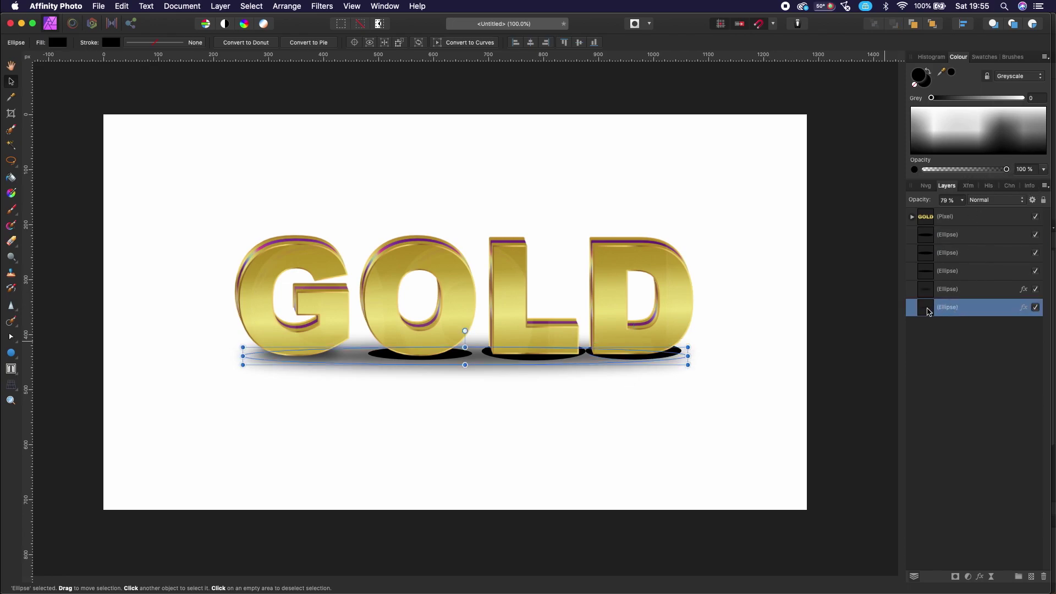
Step: Fade the wide shadow under GOLD from 79% to about 29% opacity
click(1037, 309)
click(963, 200)
drag(964, 212, 934, 217)
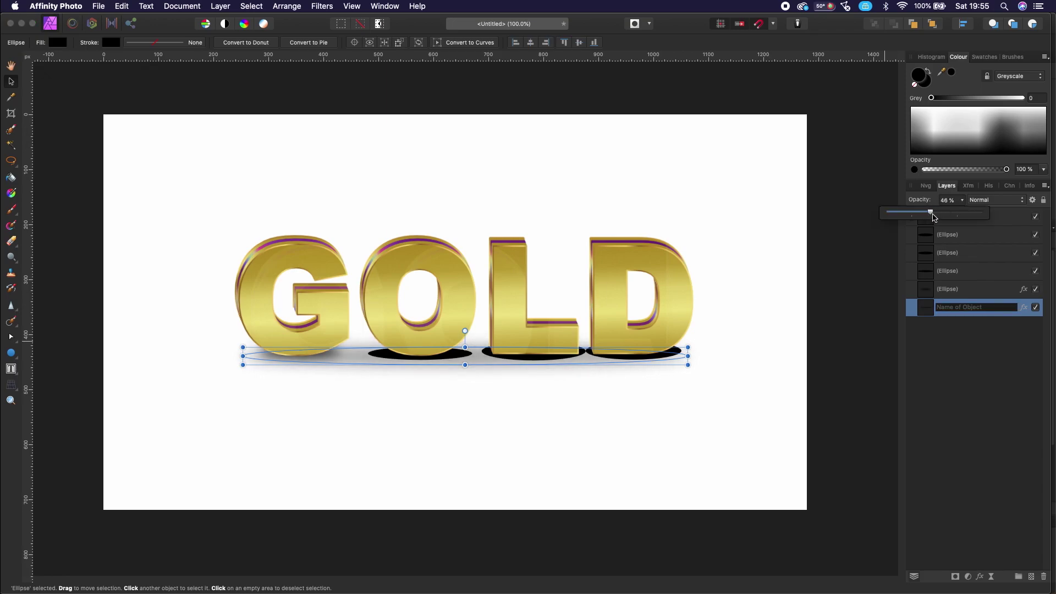
click(614, 423)
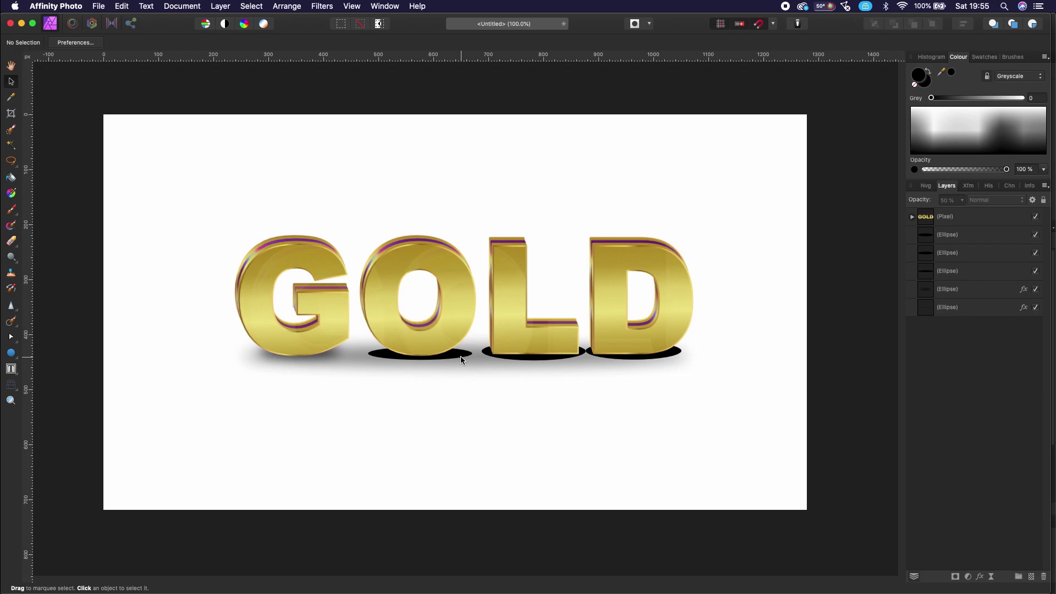
click(473, 369)
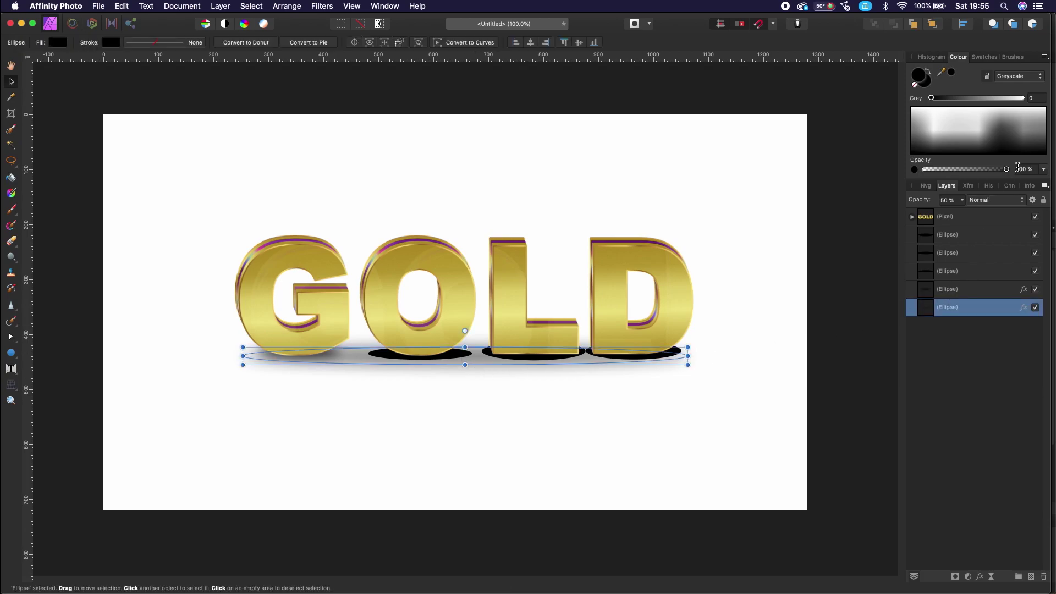
click(962, 203)
drag(961, 213, 940, 215)
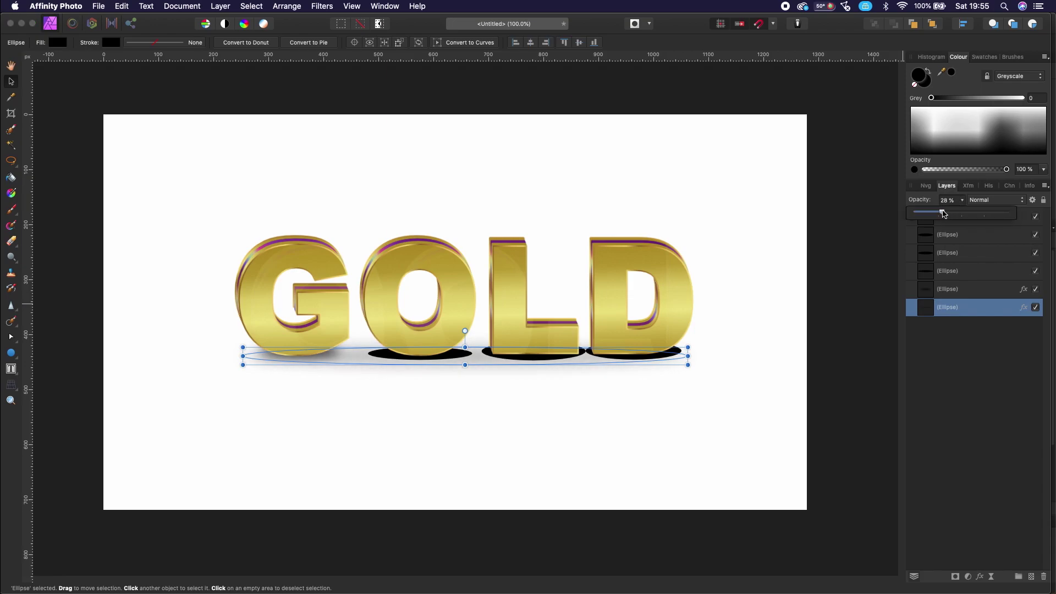
click(651, 437)
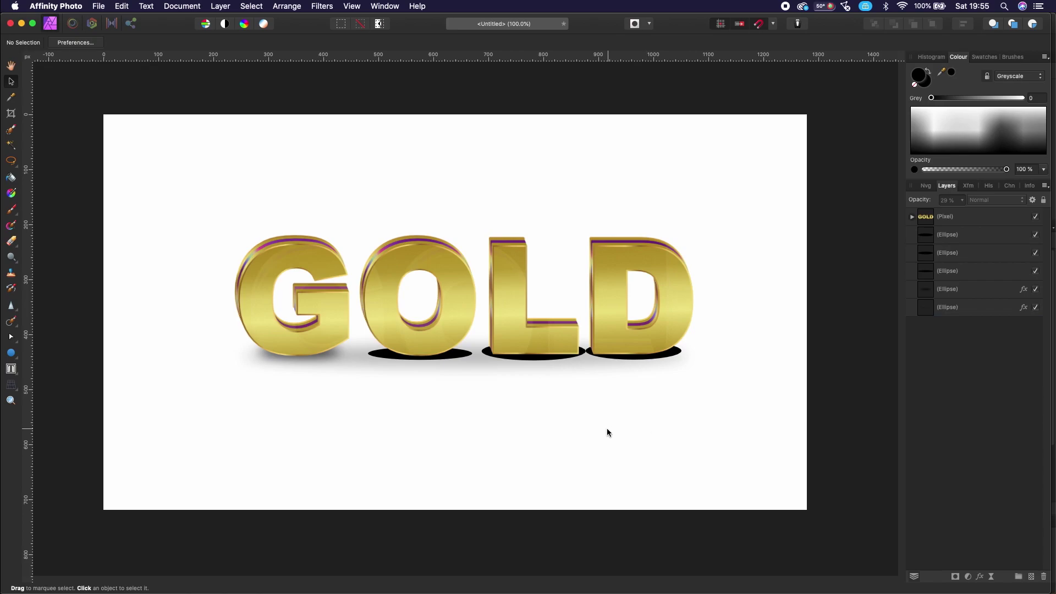
Step: Blur the O shadow ellipse by about 13.6 px with Gaussian Blur
click(454, 357)
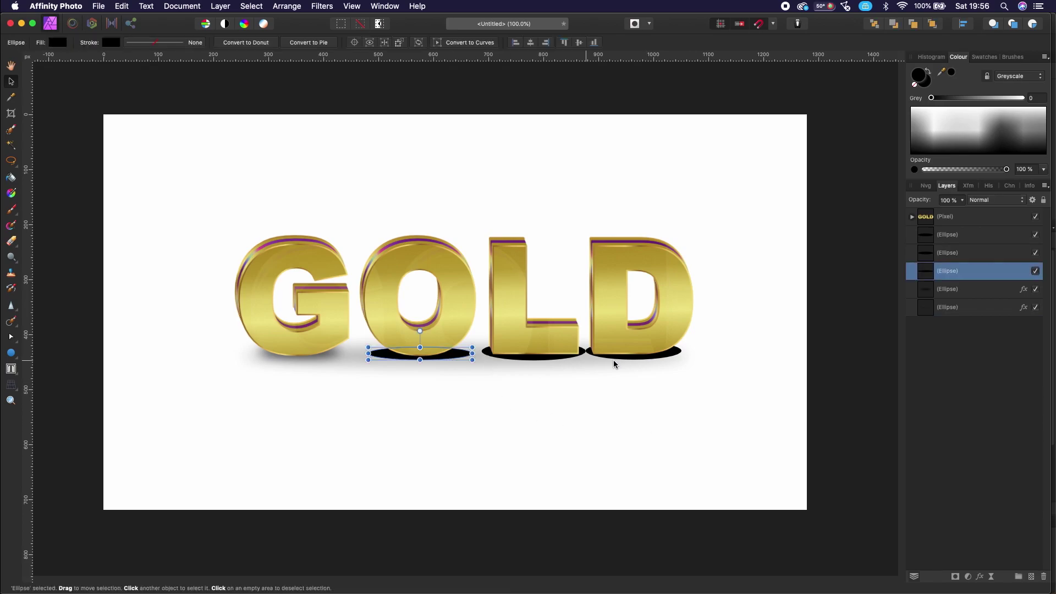
click(981, 577)
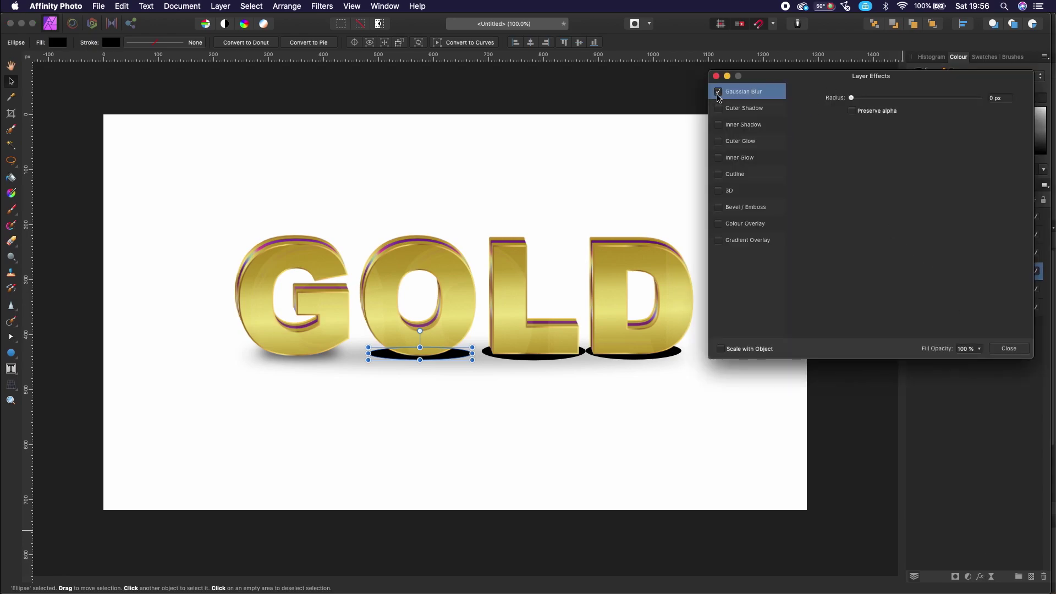
drag(857, 103, 912, 100)
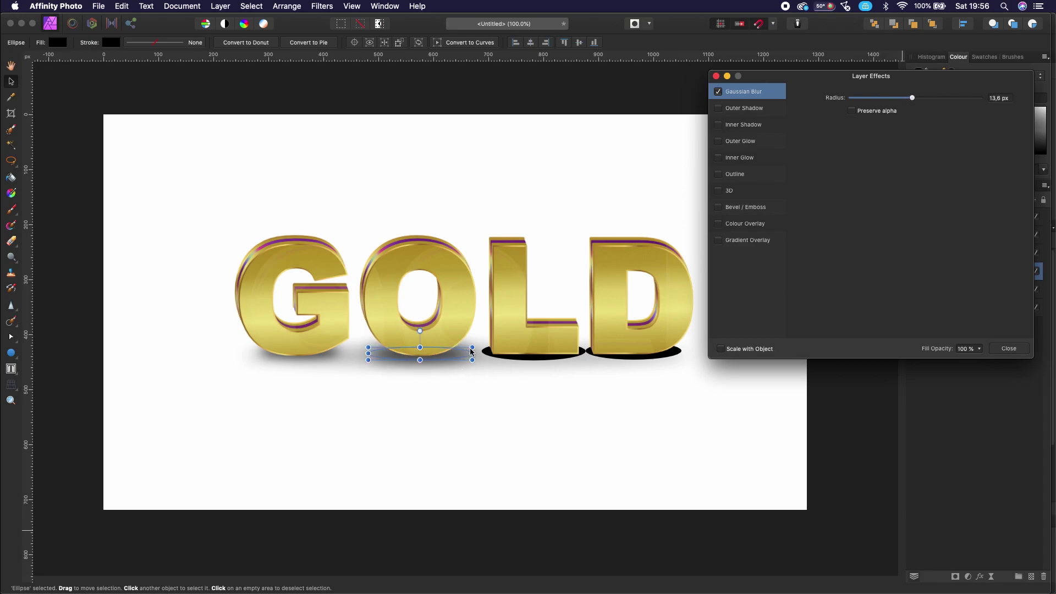
Step: Narrow the blurred O shadow from both sides, previewing between adjustments
drag(473, 355, 461, 355)
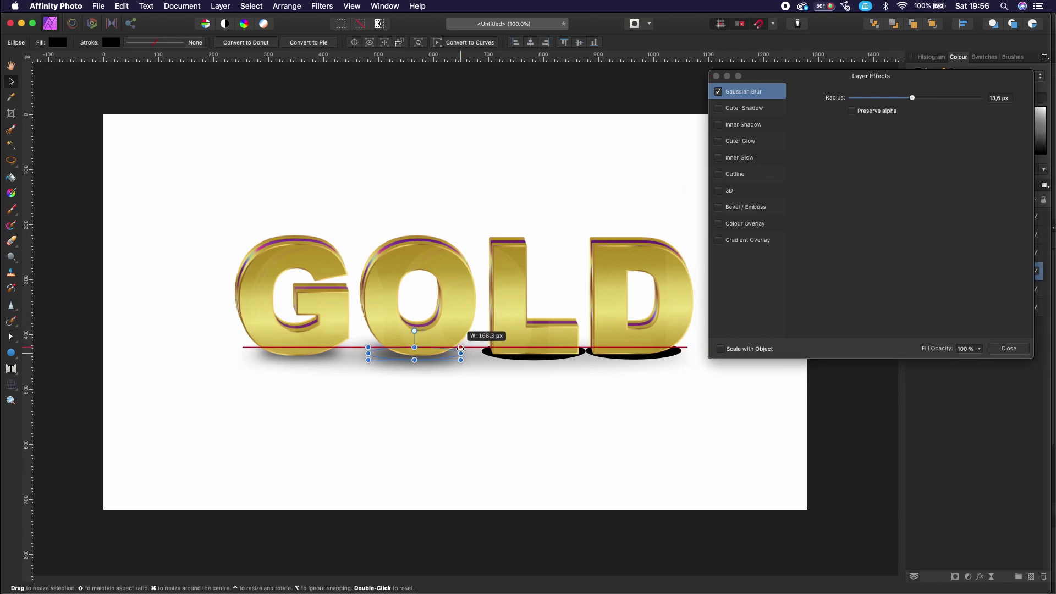
drag(368, 353, 381, 353)
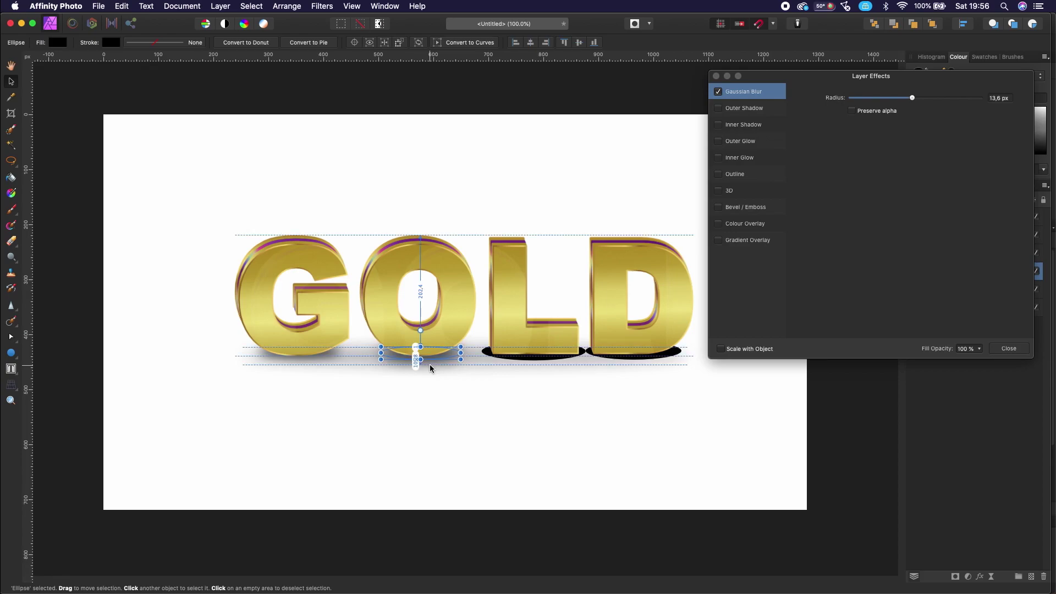
click(446, 424)
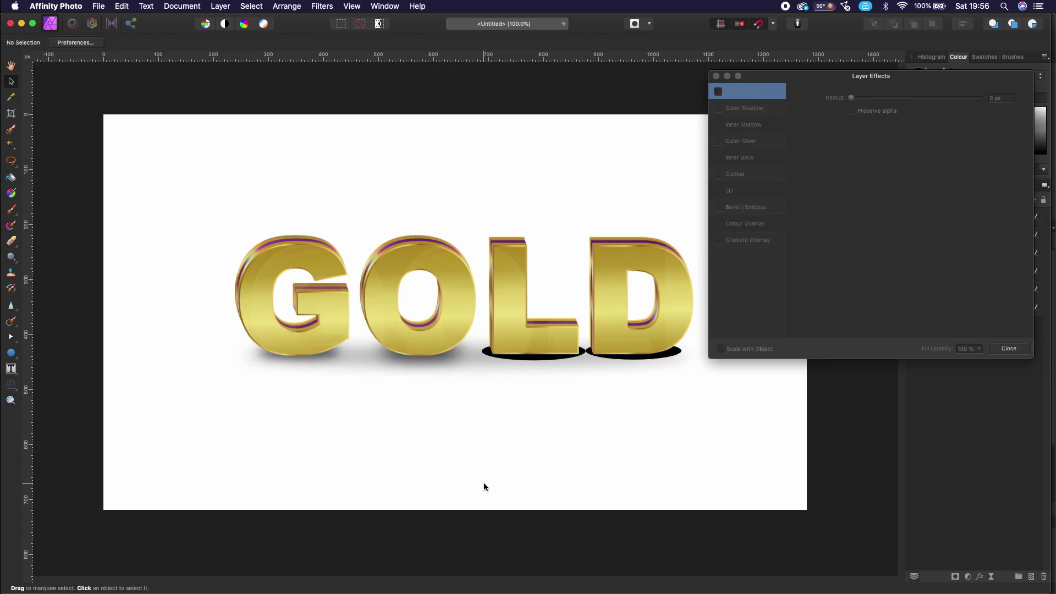
click(447, 355)
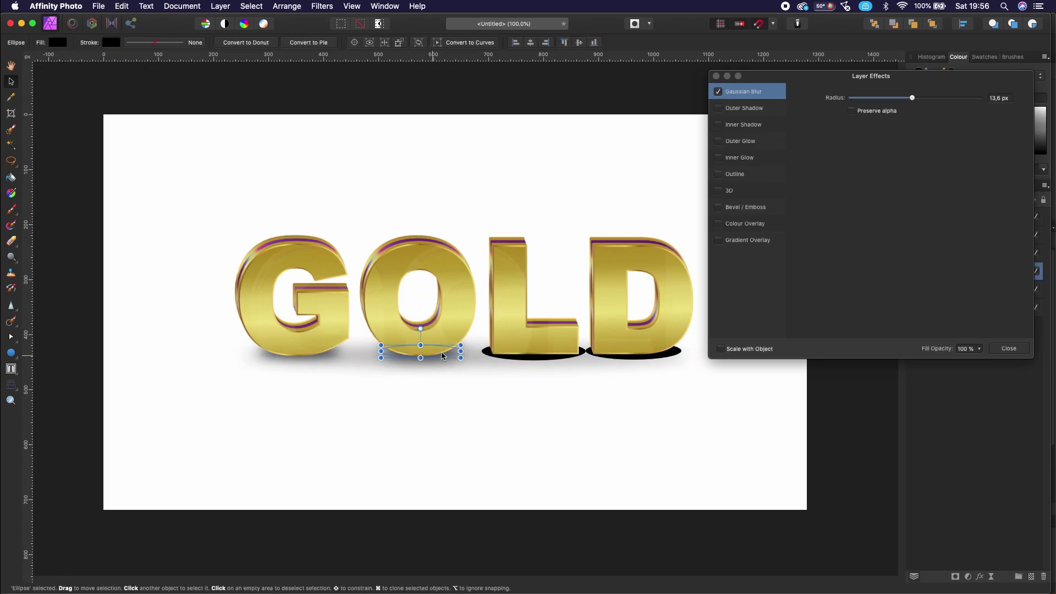
click(416, 430)
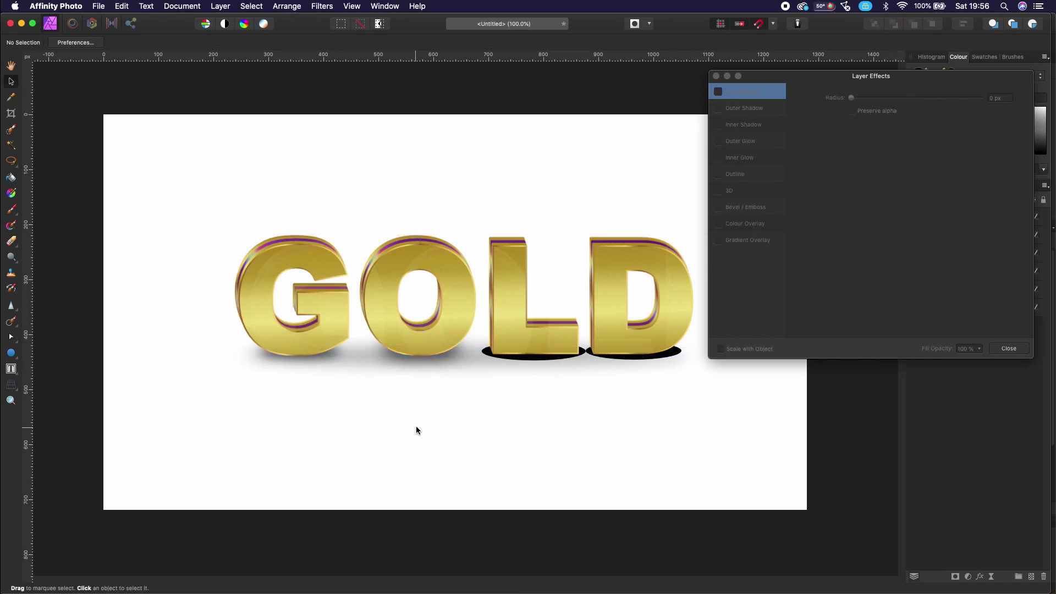
click(447, 357)
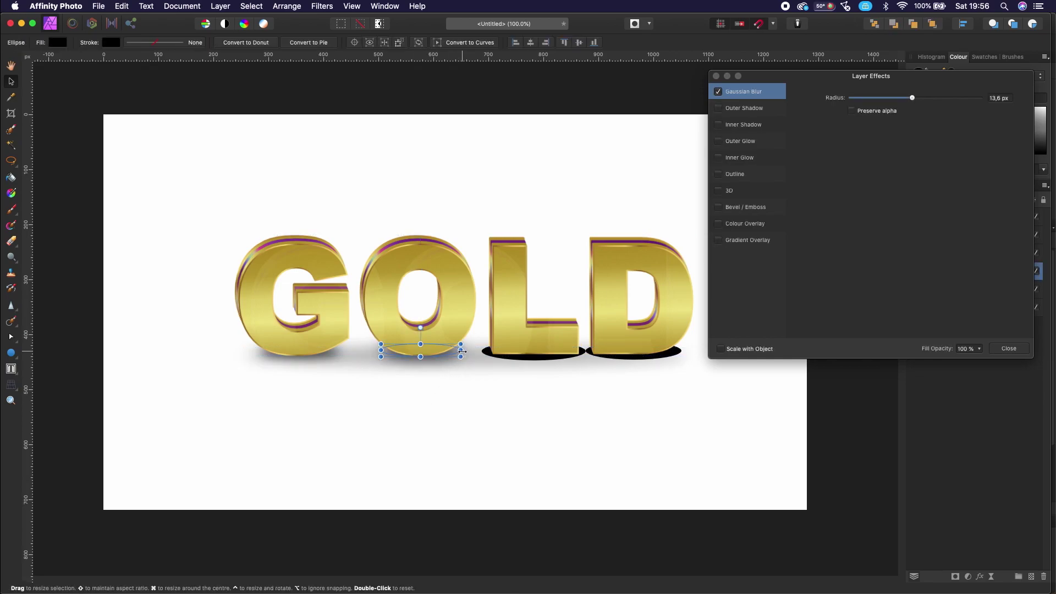
drag(461, 350, 455, 351)
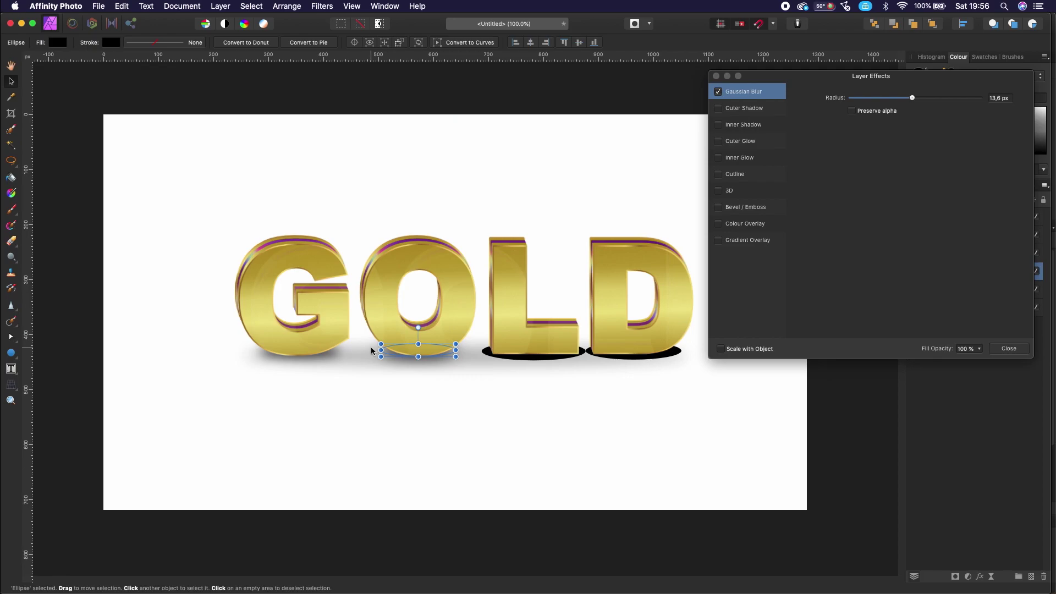
drag(385, 350, 391, 349)
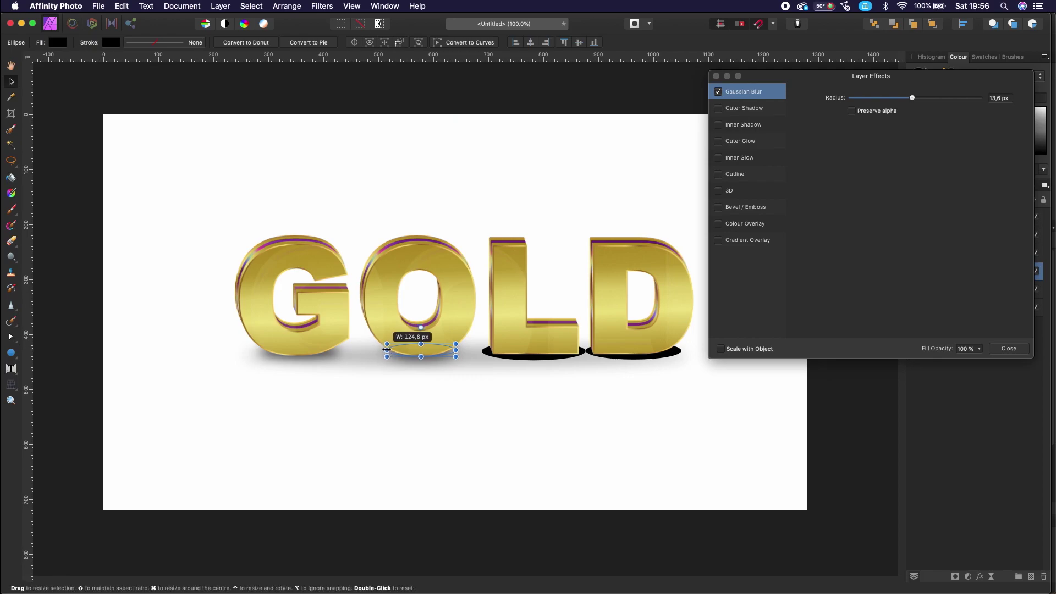
click(467, 449)
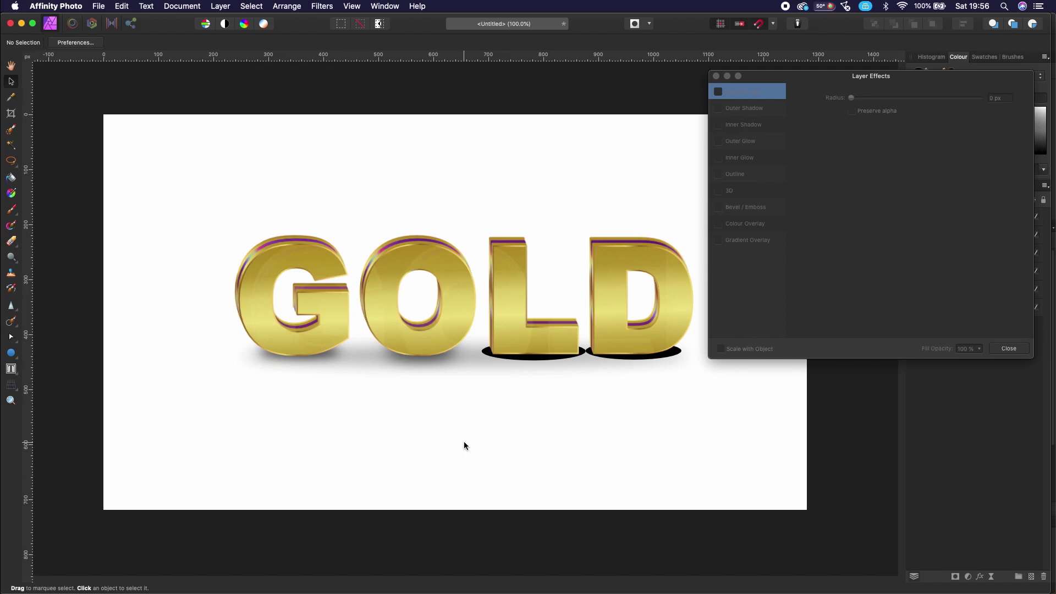
Step: Blur the L's black ellipse by about 15 px and trim its width
click(550, 359)
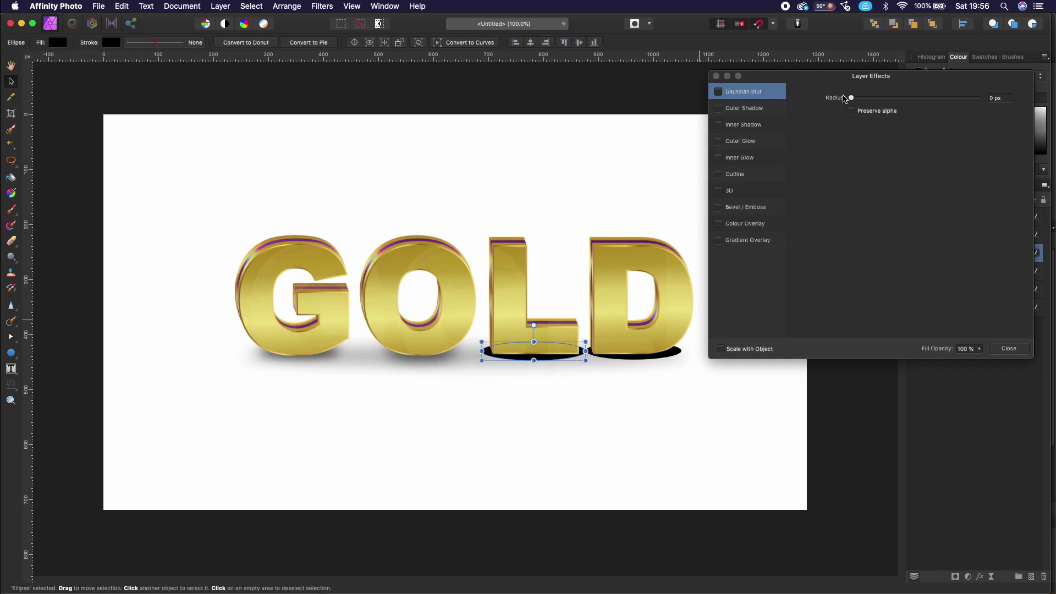
drag(850, 98, 915, 105)
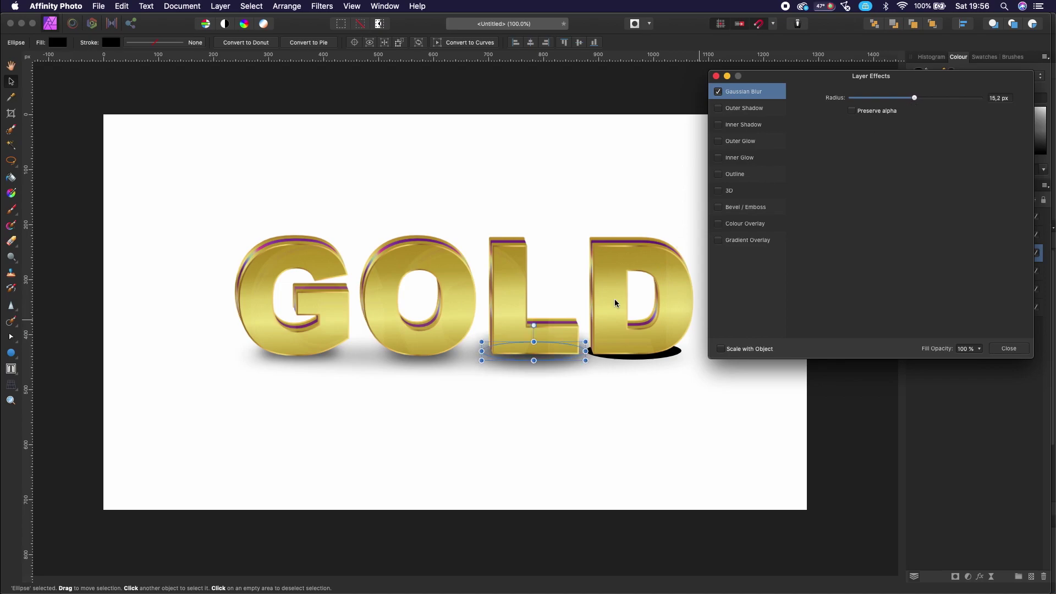
drag(482, 351, 485, 351)
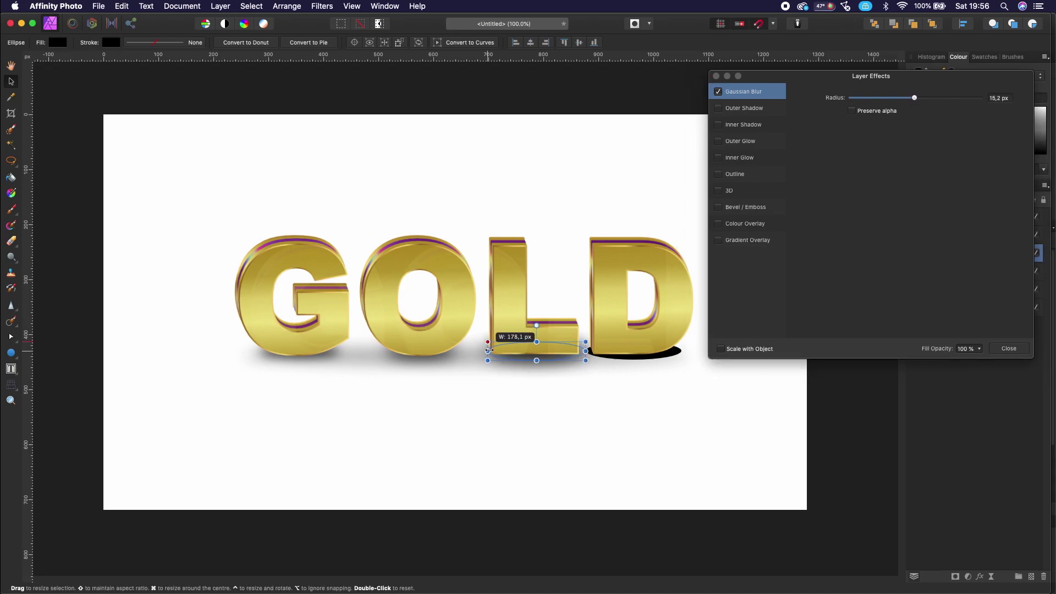
drag(586, 352, 579, 351)
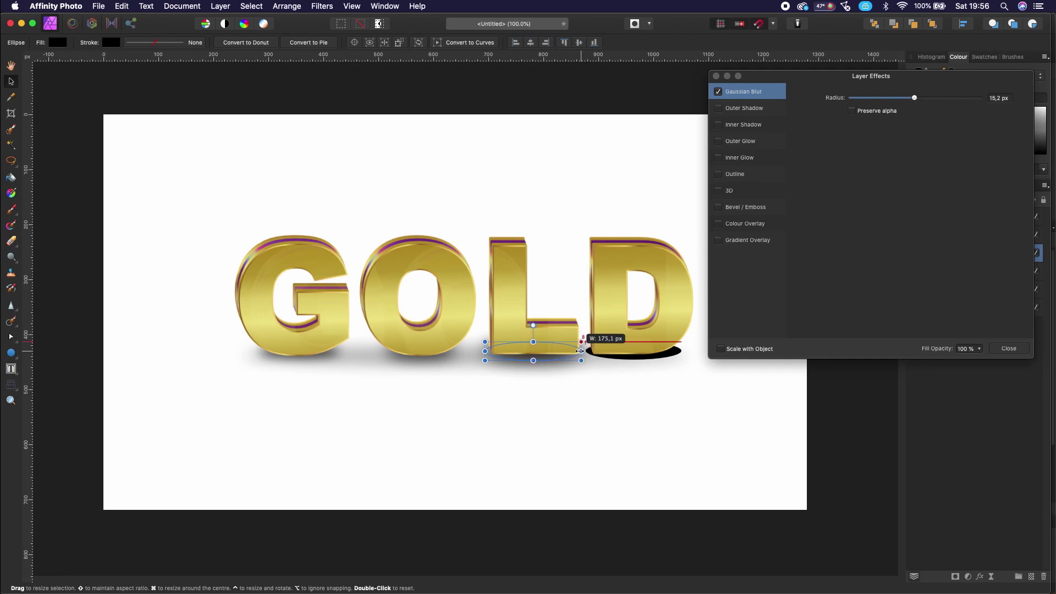
Step: Fine-tune the L shadow's height and size, then close Layer Effects
click(600, 432)
click(523, 360)
drag(533, 361, 532, 357)
click(576, 404)
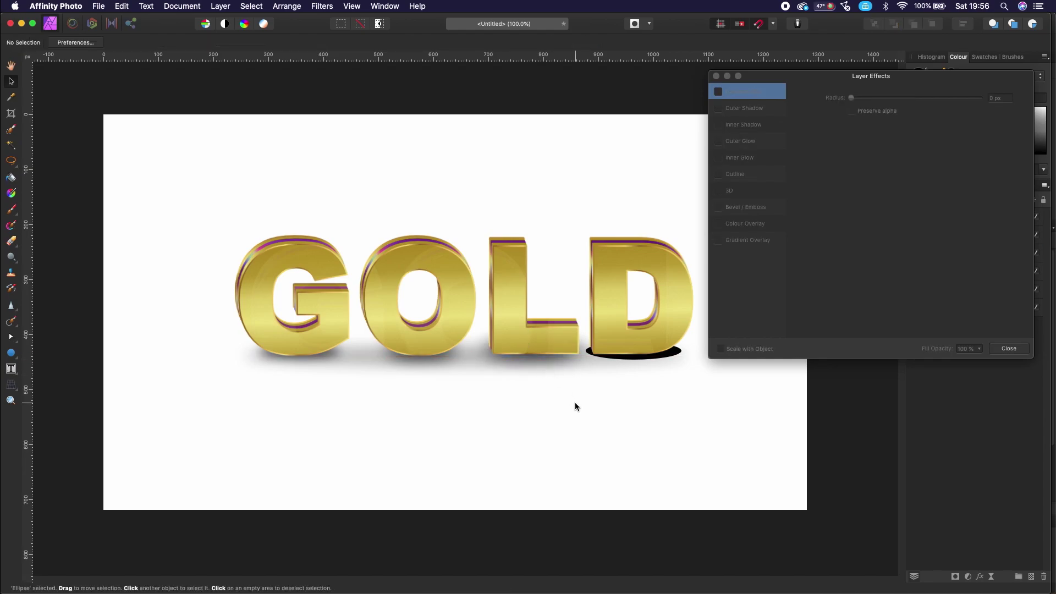
click(545, 360)
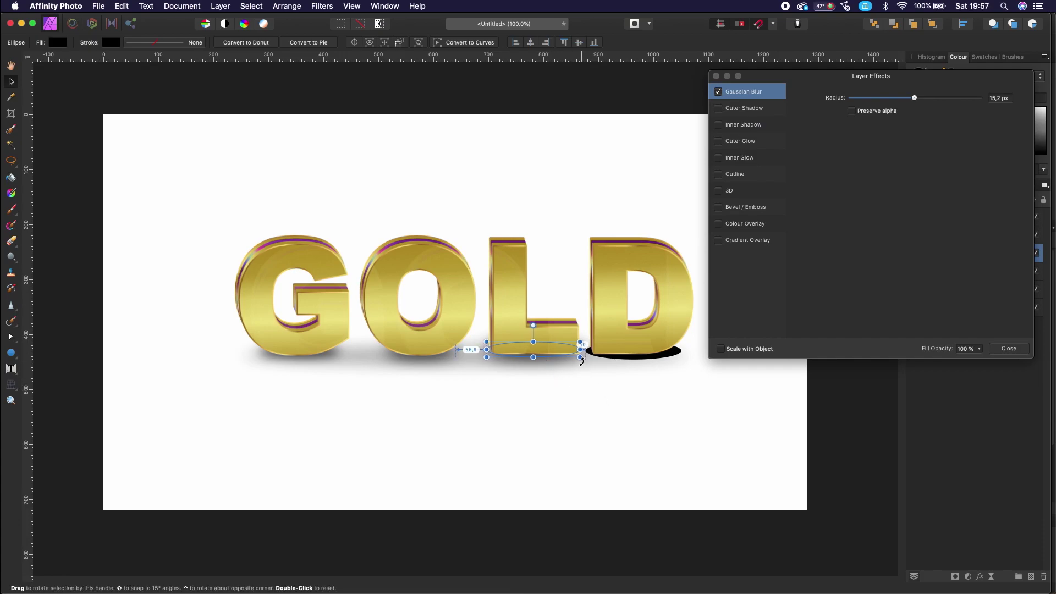
drag(579, 357, 583, 357)
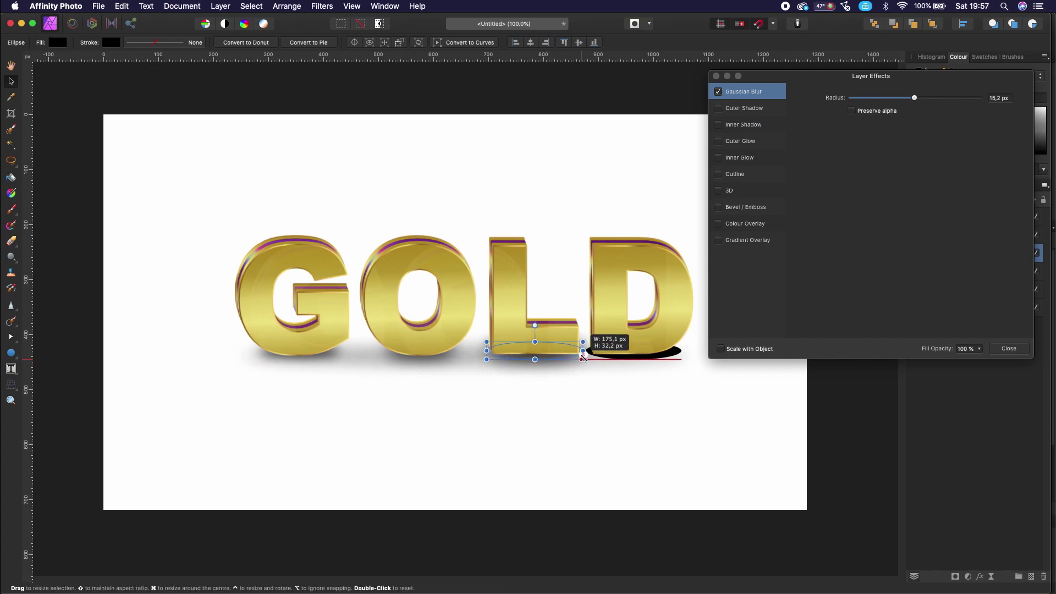
click(628, 422)
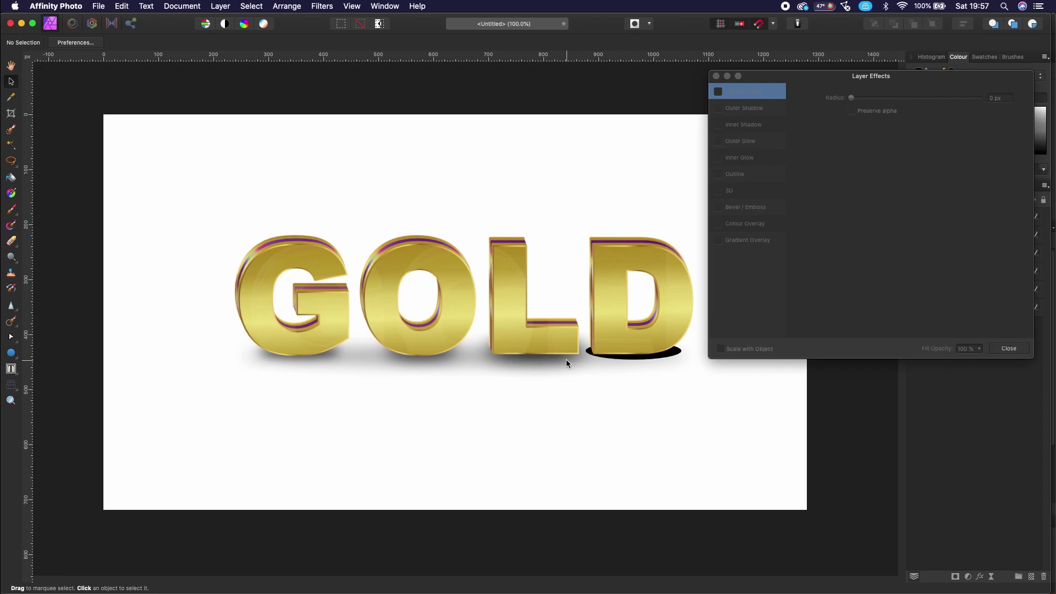
click(552, 358)
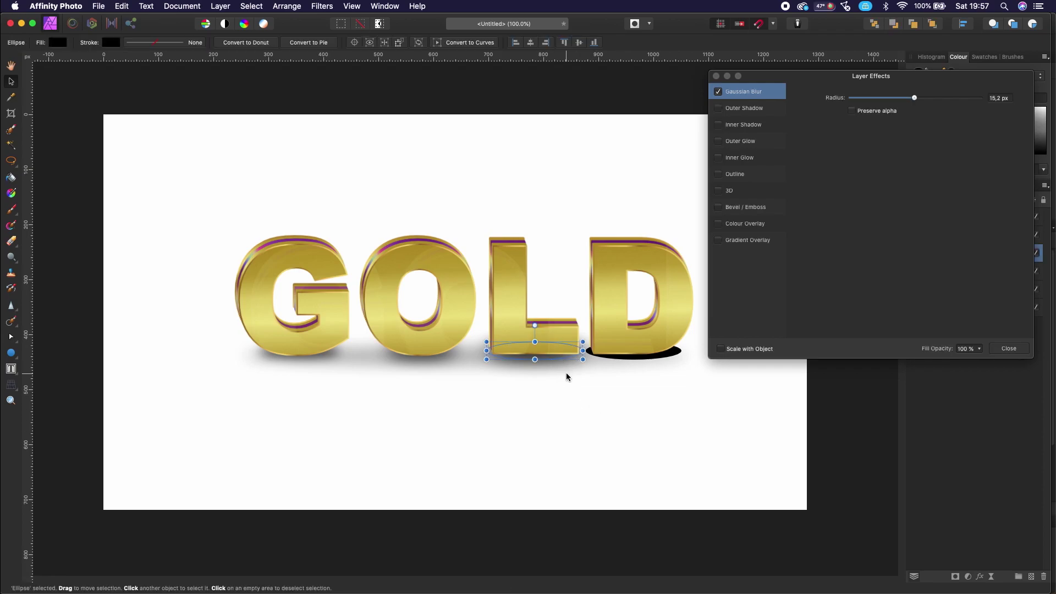
click(570, 391)
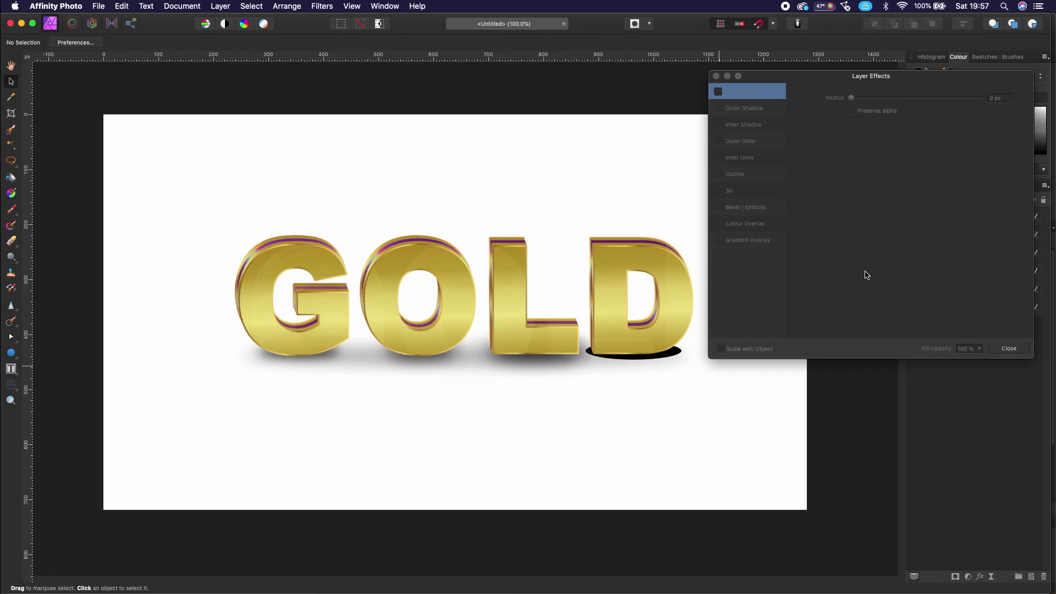
click(544, 362)
click(669, 400)
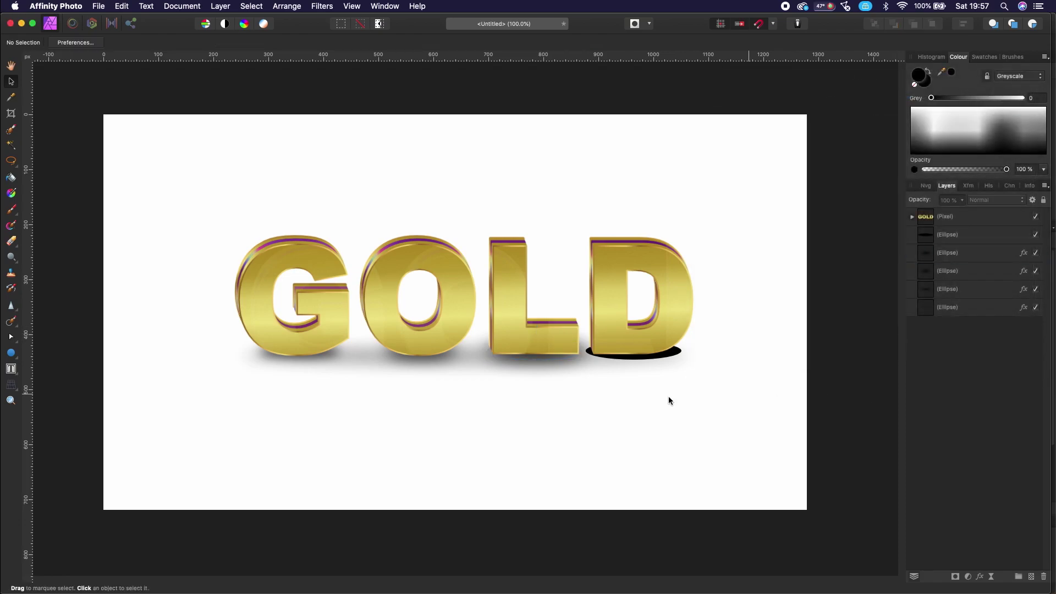
Step: Resize the D's black ellipse, narrowing it on the right
click(660, 355)
drag(679, 354, 673, 351)
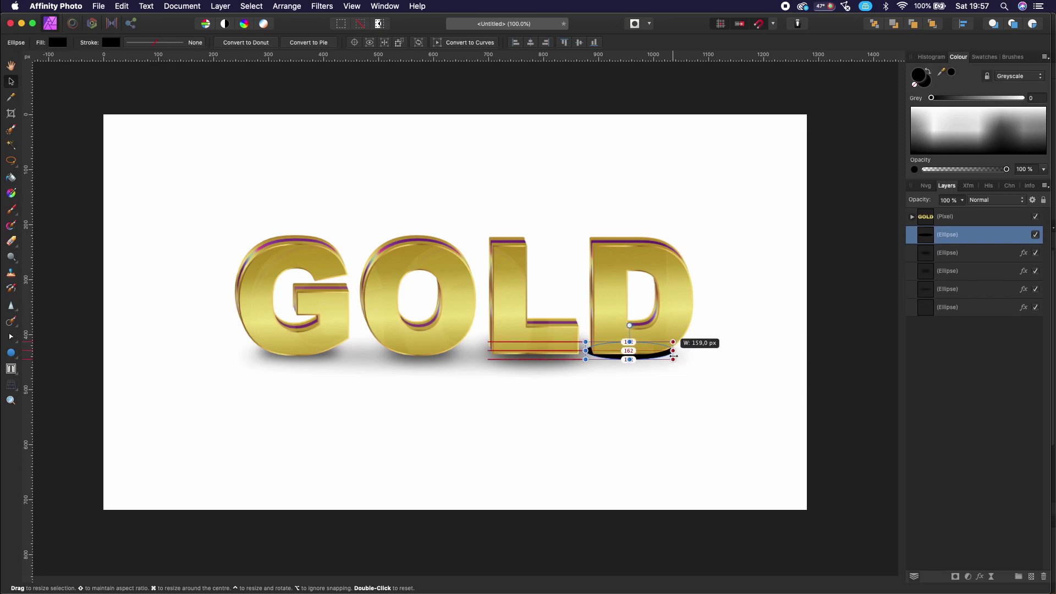
drag(586, 350, 584, 351)
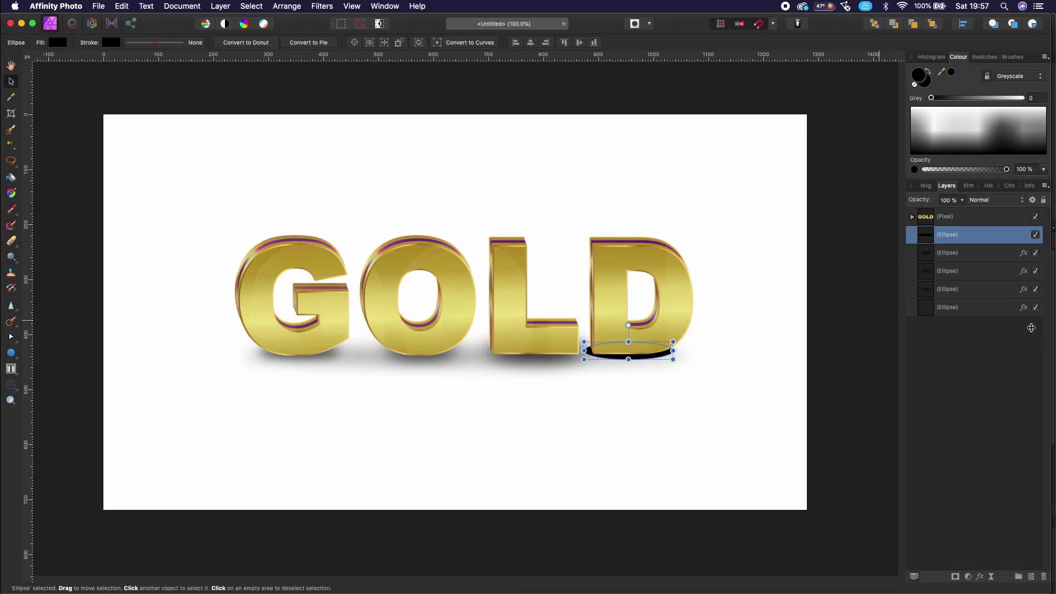
Step: Blur the D's shadow with a Gaussian Blur of about 10 px and readjust its width
click(980, 578)
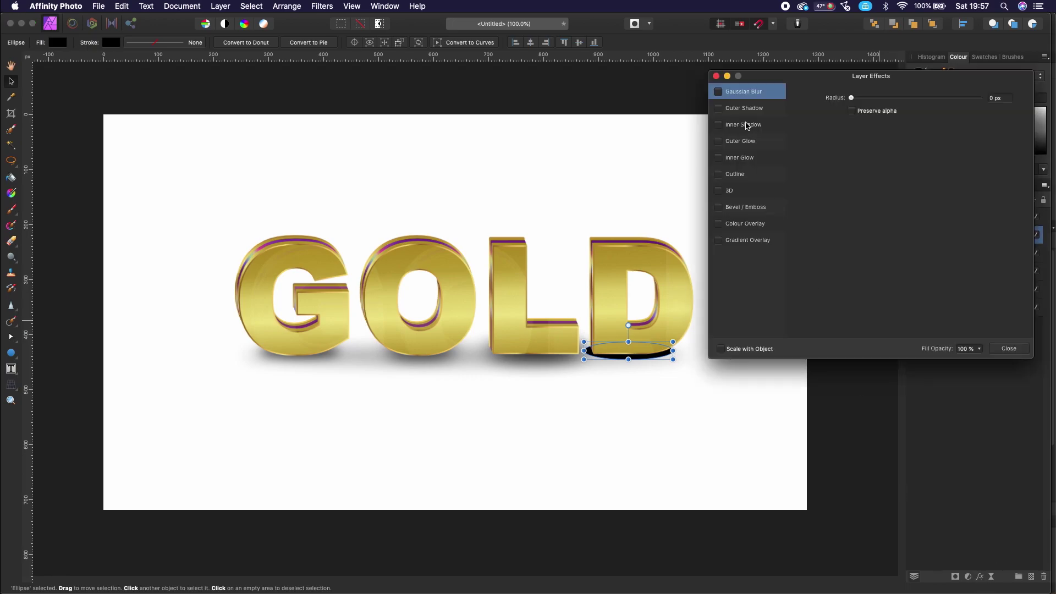
click(718, 92)
mouse_move(852, 98)
mouse_down()
mouse_move(907, 99)
mouse_move(911, 108)
mouse_up()
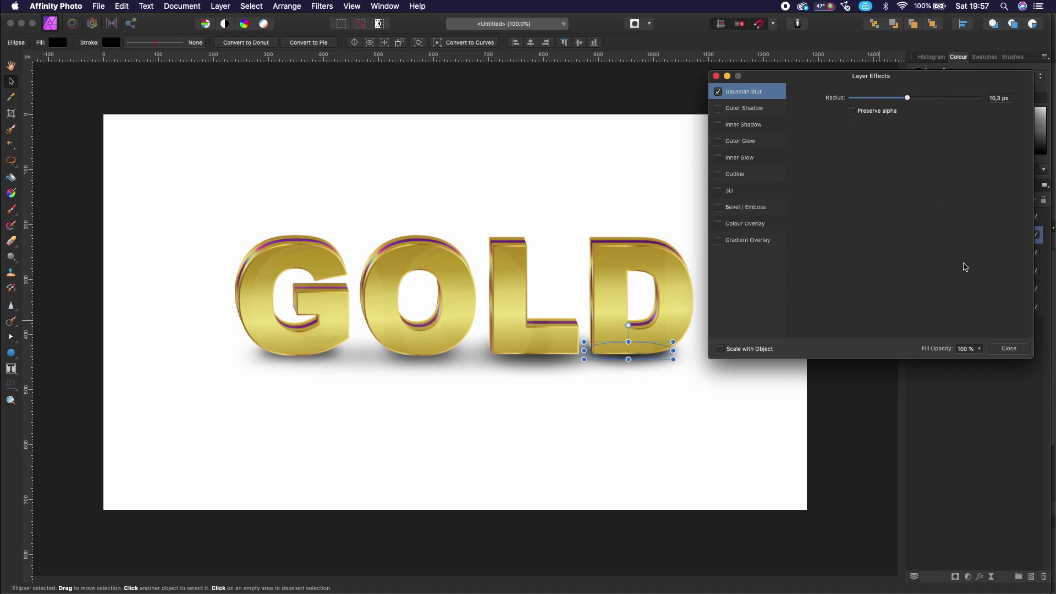
drag(585, 351, 589, 346)
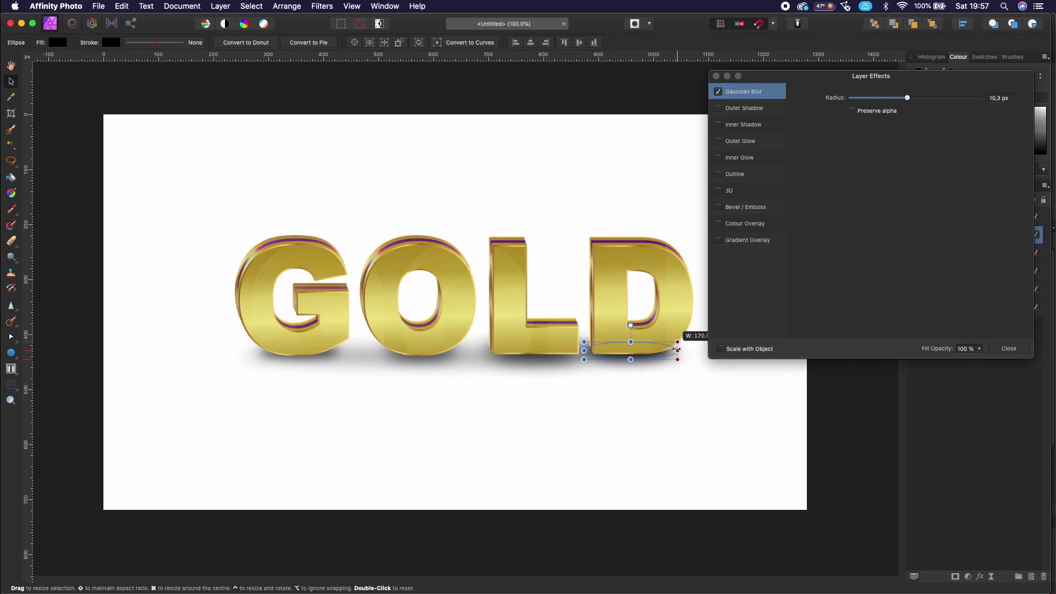
drag(673, 350, 678, 350)
click(1025, 353)
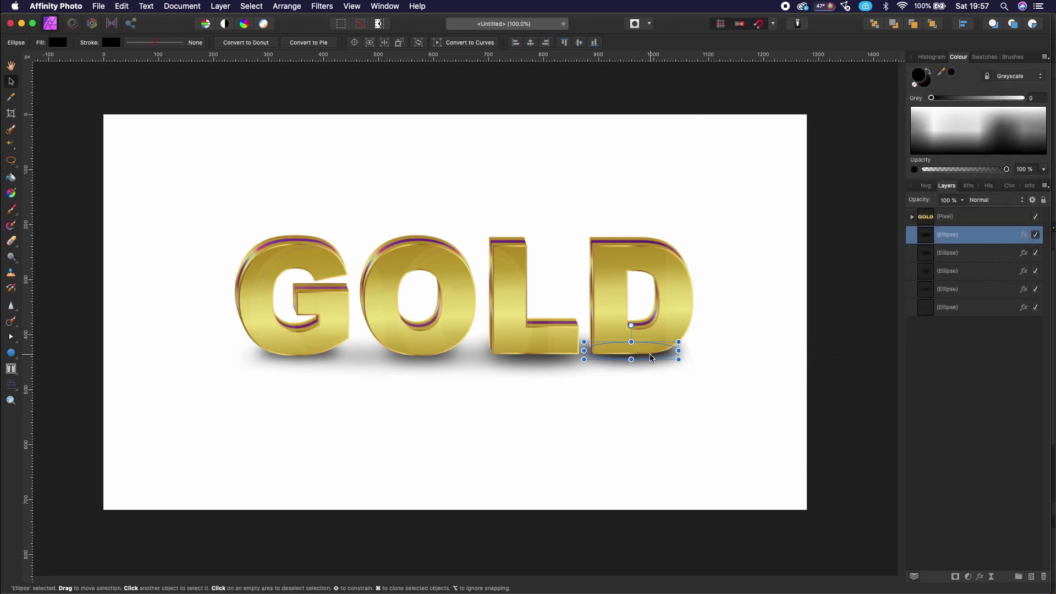
Step: Narrow the soft shadow ellipse under the D to about 157 px wide
click(659, 413)
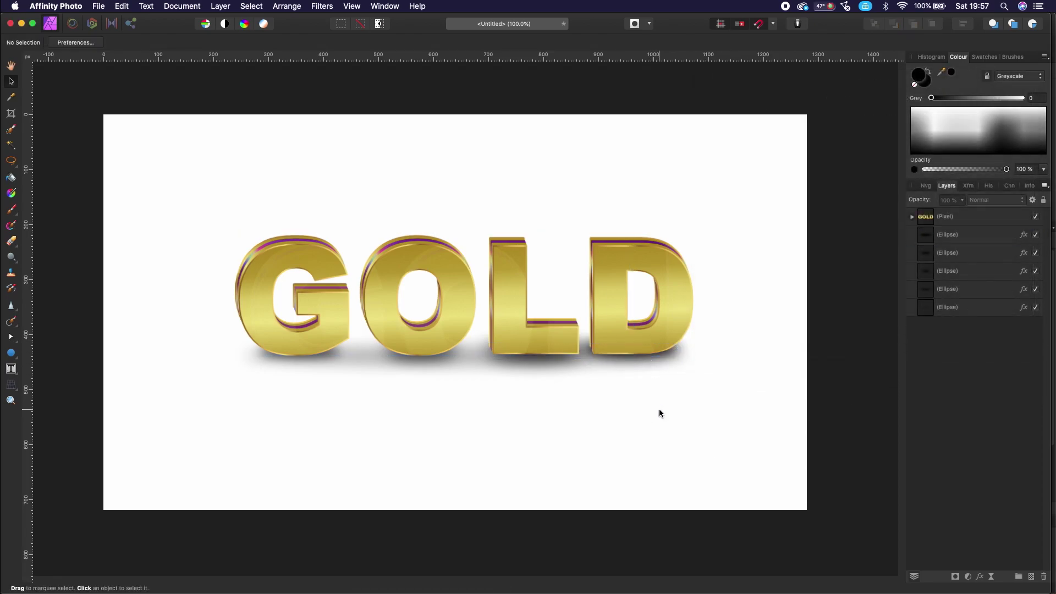
click(611, 356)
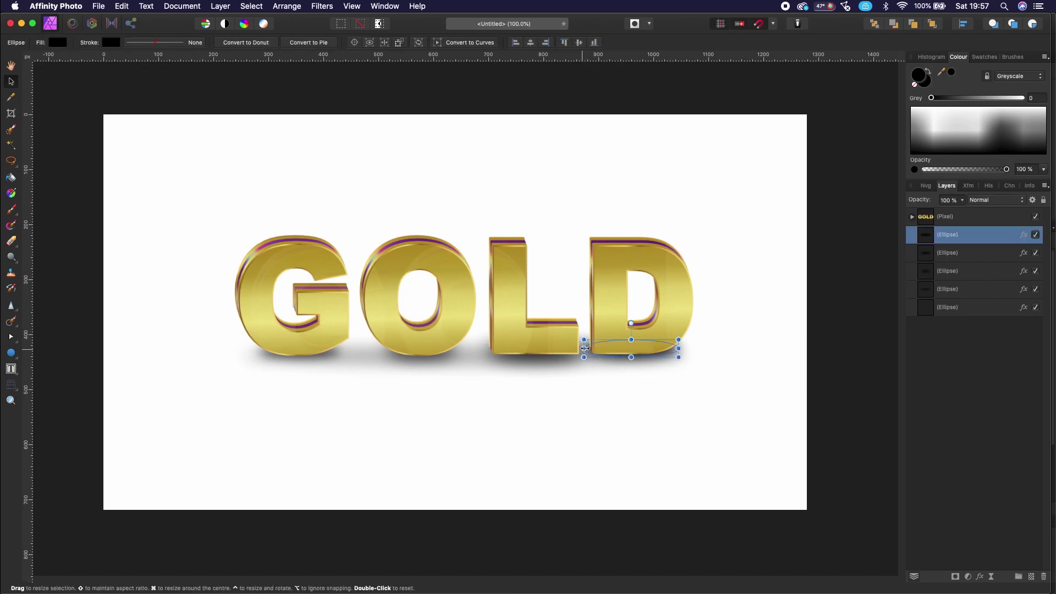
drag(585, 348, 586, 348)
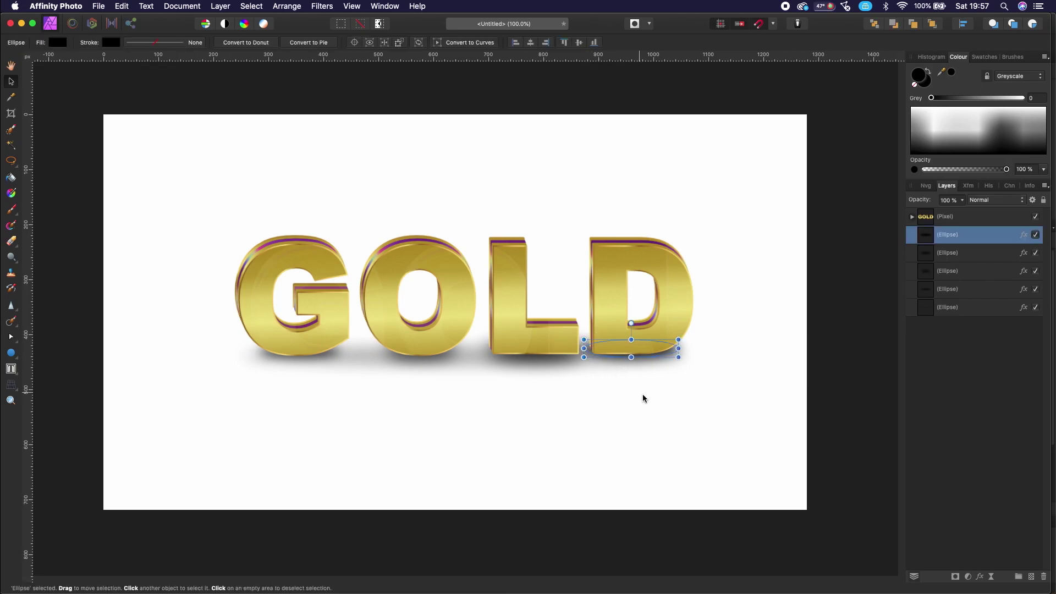
click(652, 405)
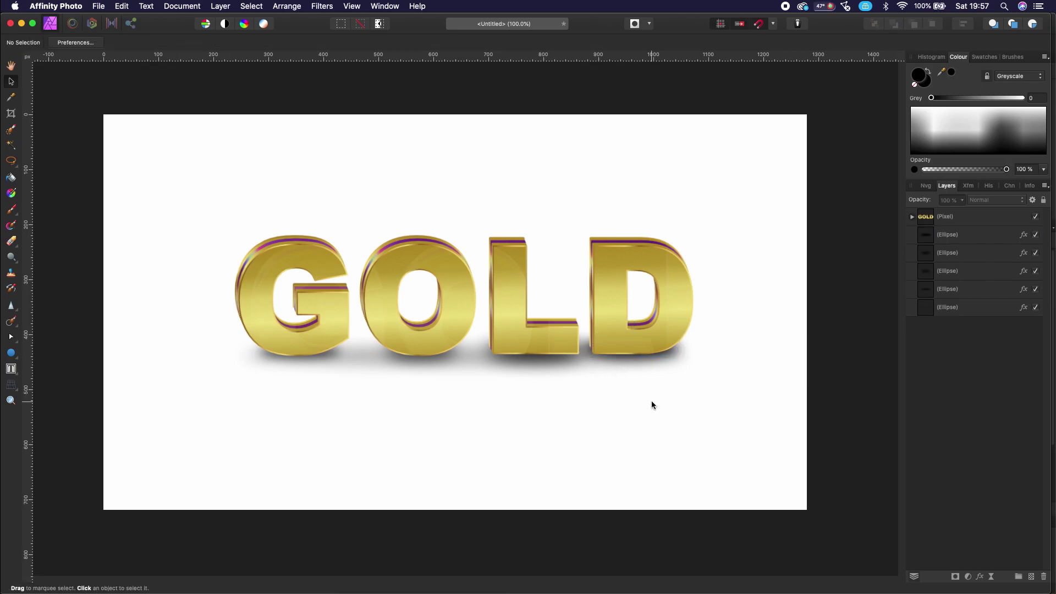
click(662, 359)
click(741, 368)
click(679, 355)
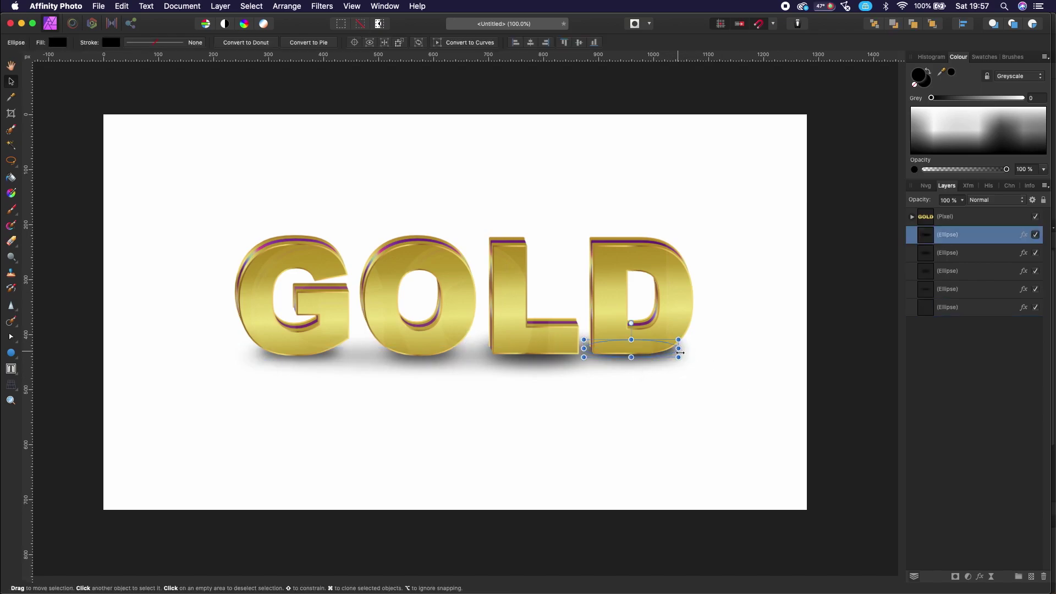
drag(679, 349, 669, 348)
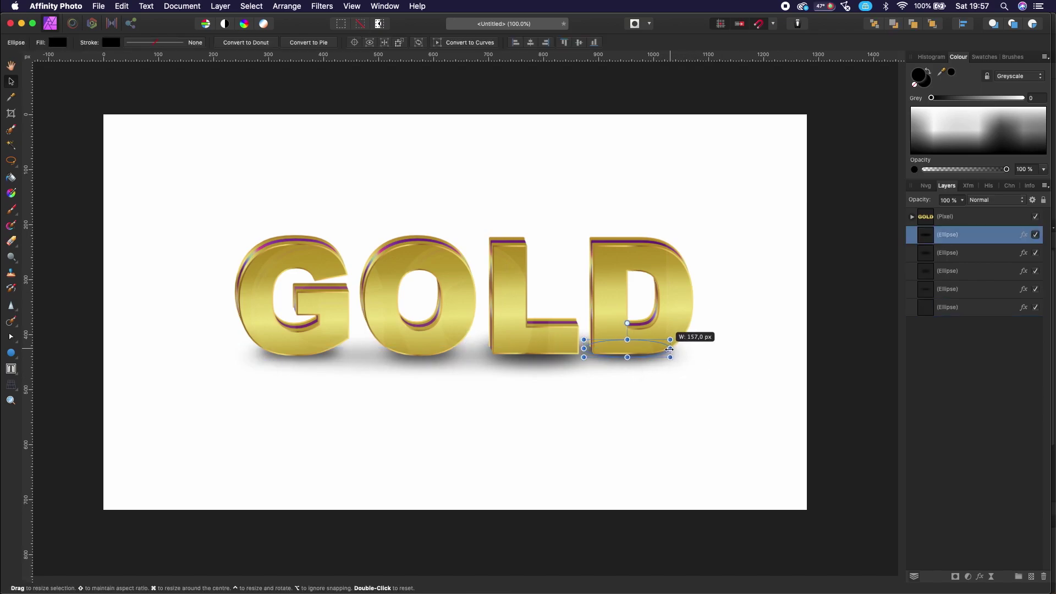
click(575, 414)
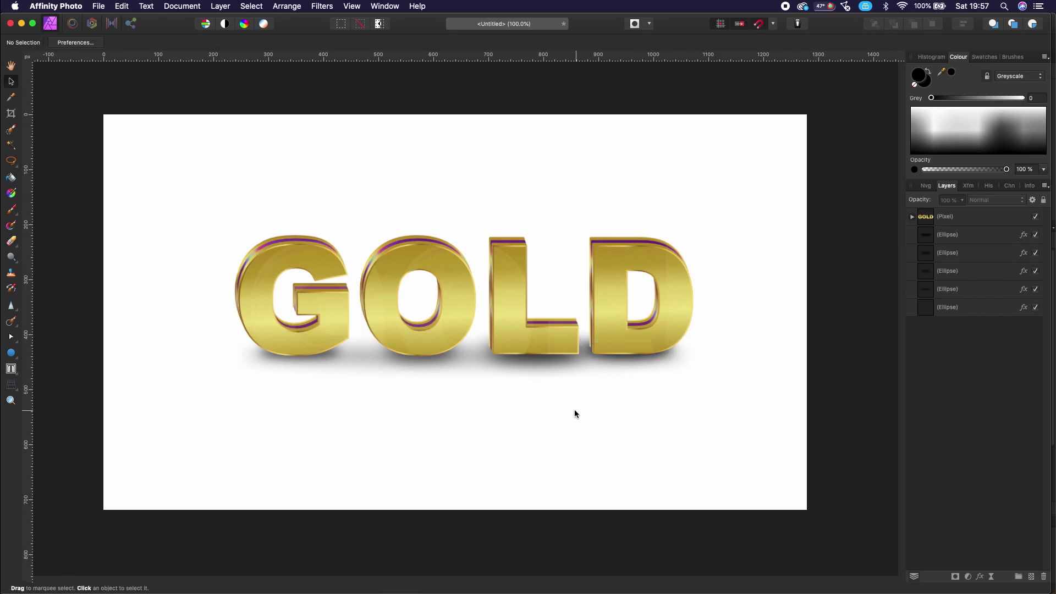
Step: Flatten the shadow ellipse under the L to about 26 px high
click(543, 378)
click(538, 357)
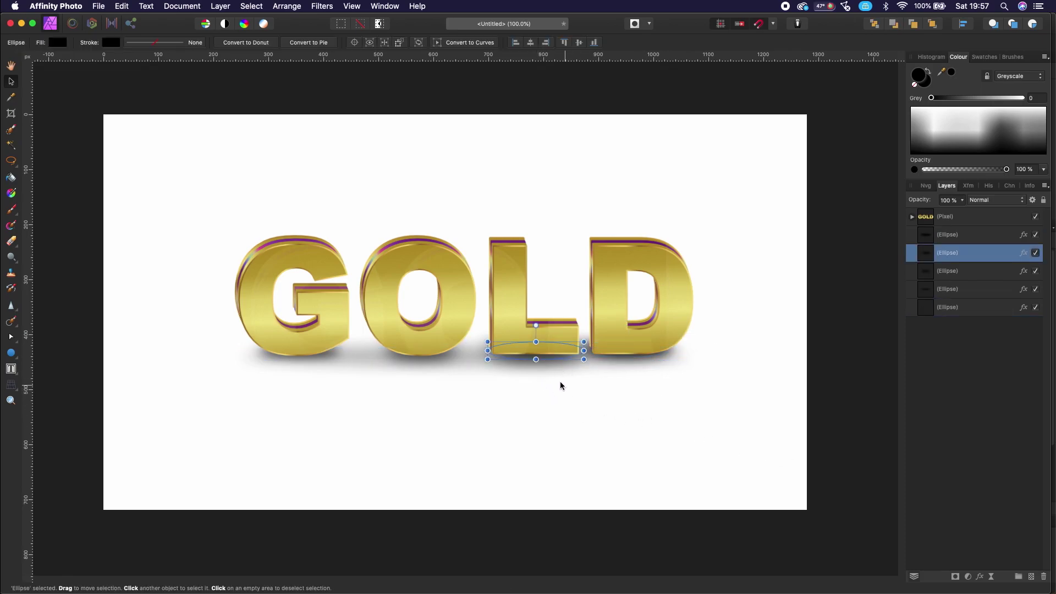
drag(536, 360, 536, 356)
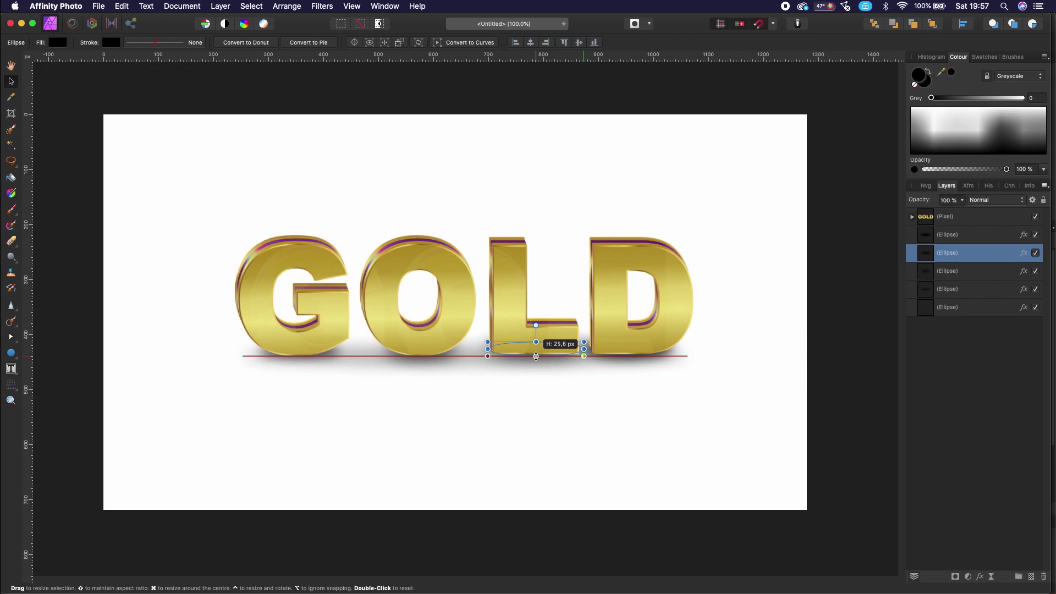
click(589, 413)
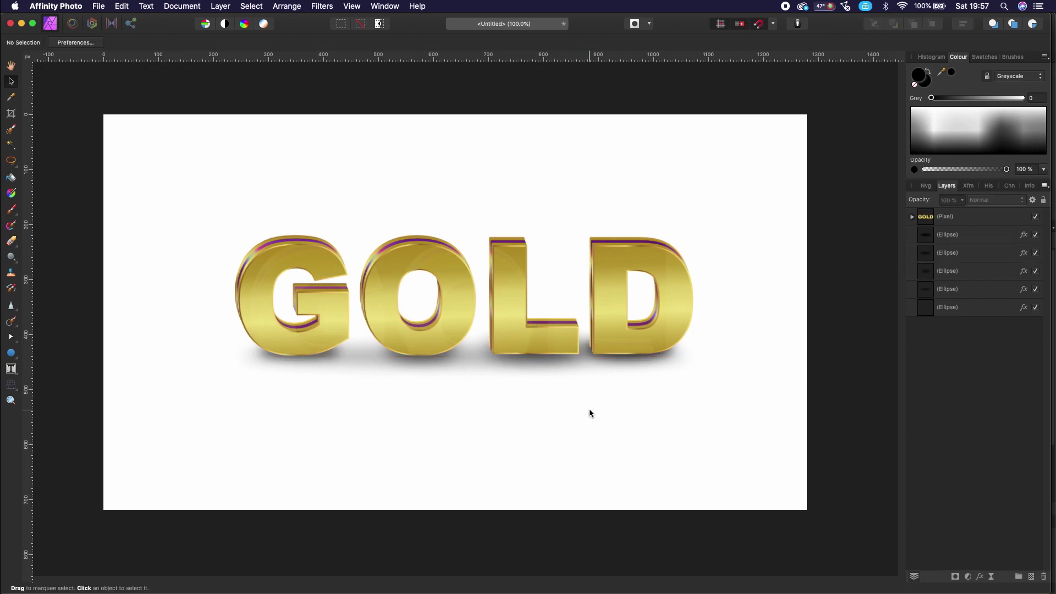
Step: Select the long shadow beneath the whole word, then the topmost shadow ellipse layer
click(638, 360)
click(722, 348)
click(675, 353)
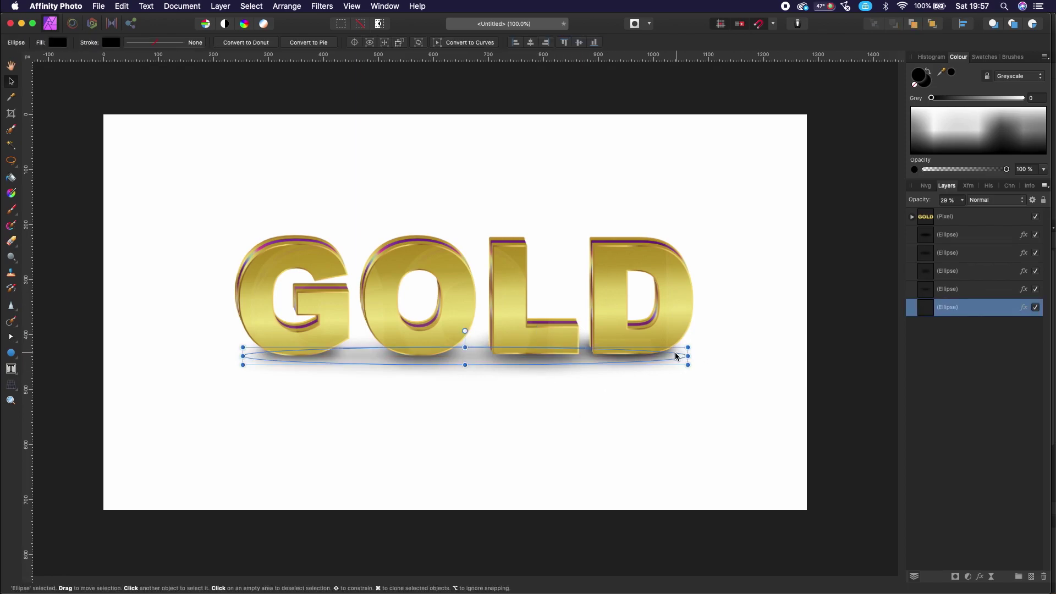
click(734, 380)
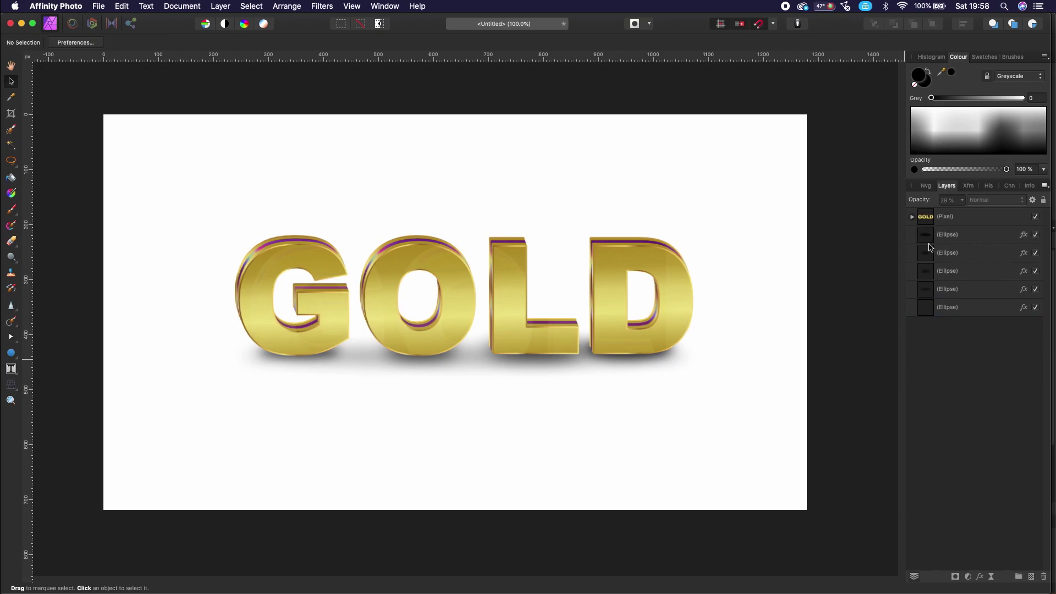
click(990, 235)
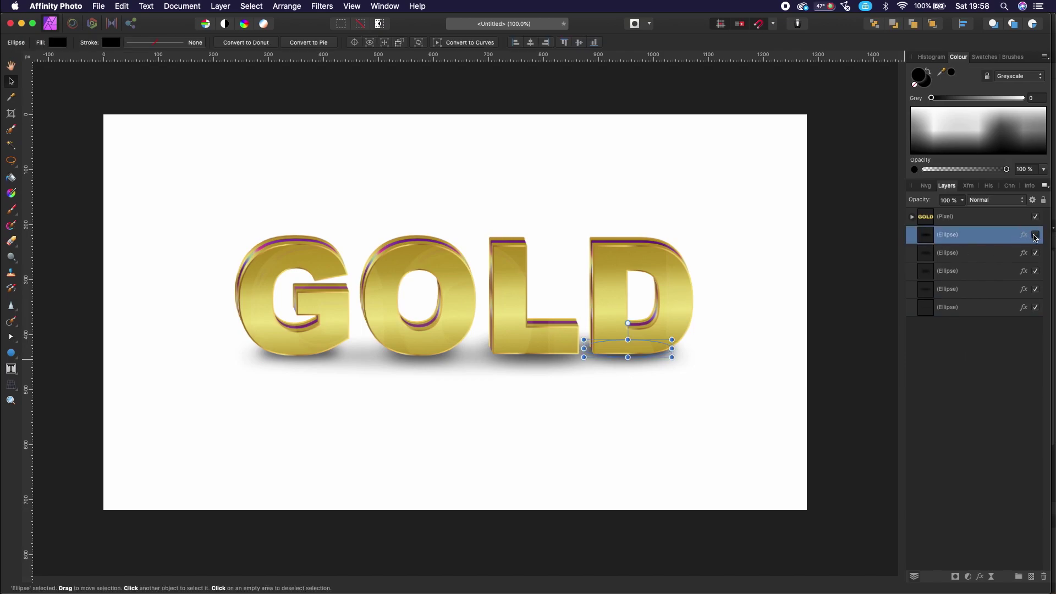
Step: Nudge the small shadow under the D slightly to the right
click(1035, 235)
key(Right)
key(Right)
key(Right)
key(Right)
key(Right)
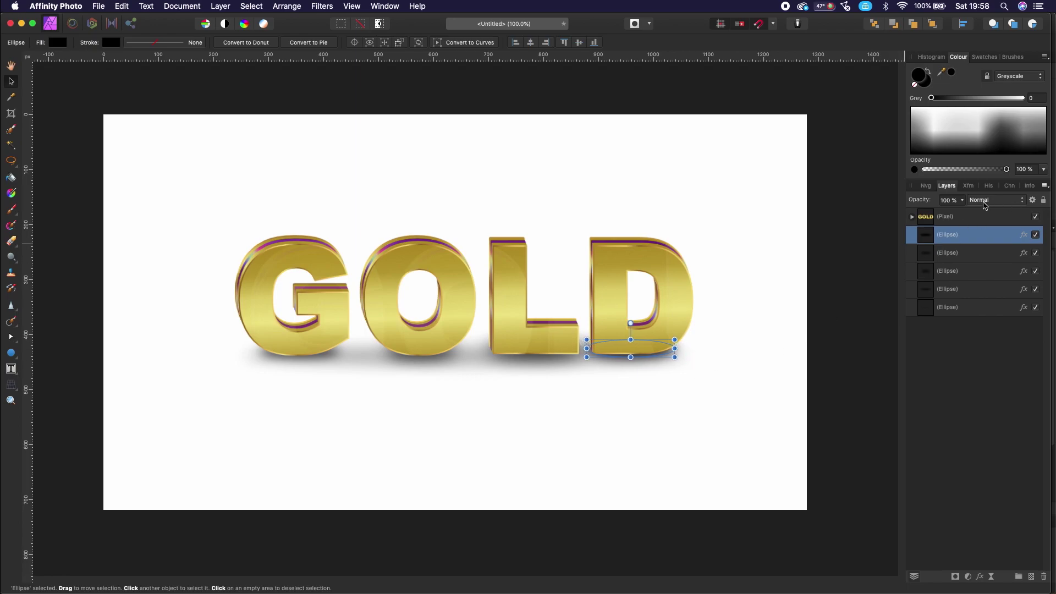
click(665, 479)
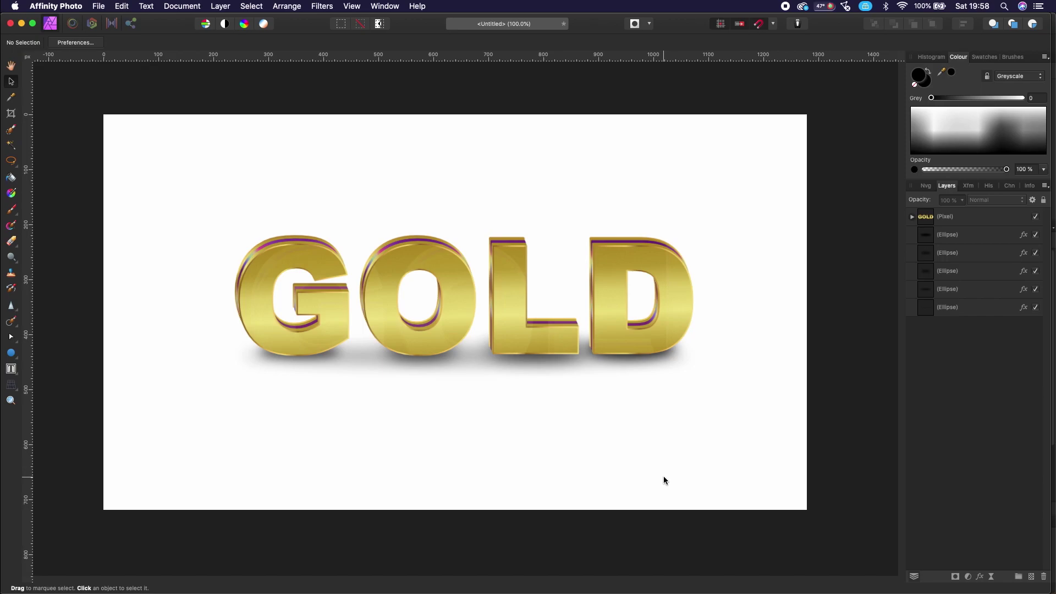
Step: Lower the wide shadow beneath GOLD to 22% opacity
click(670, 357)
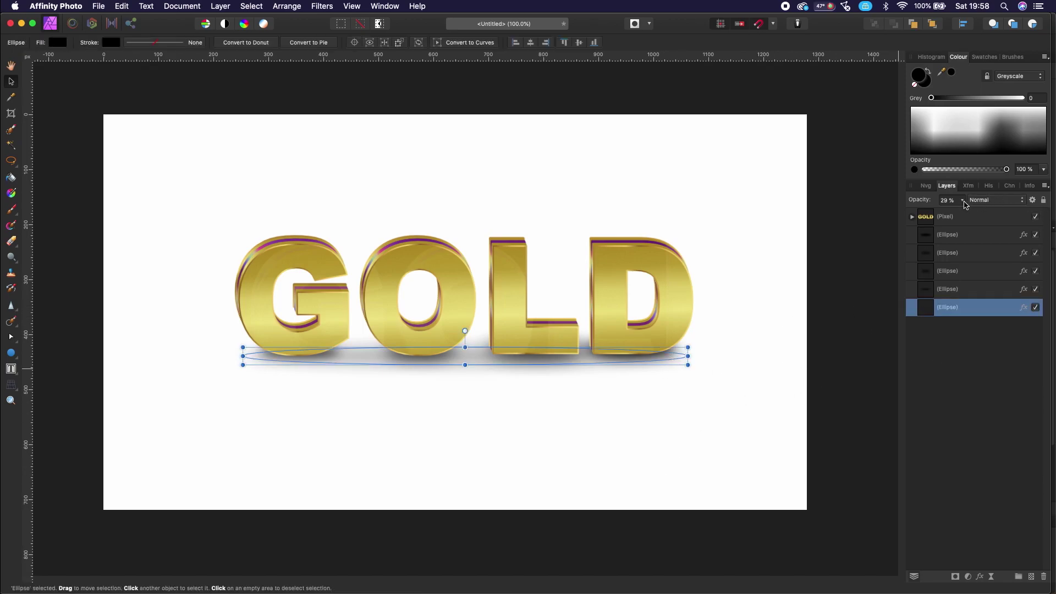
click(963, 201)
drag(963, 213, 955, 219)
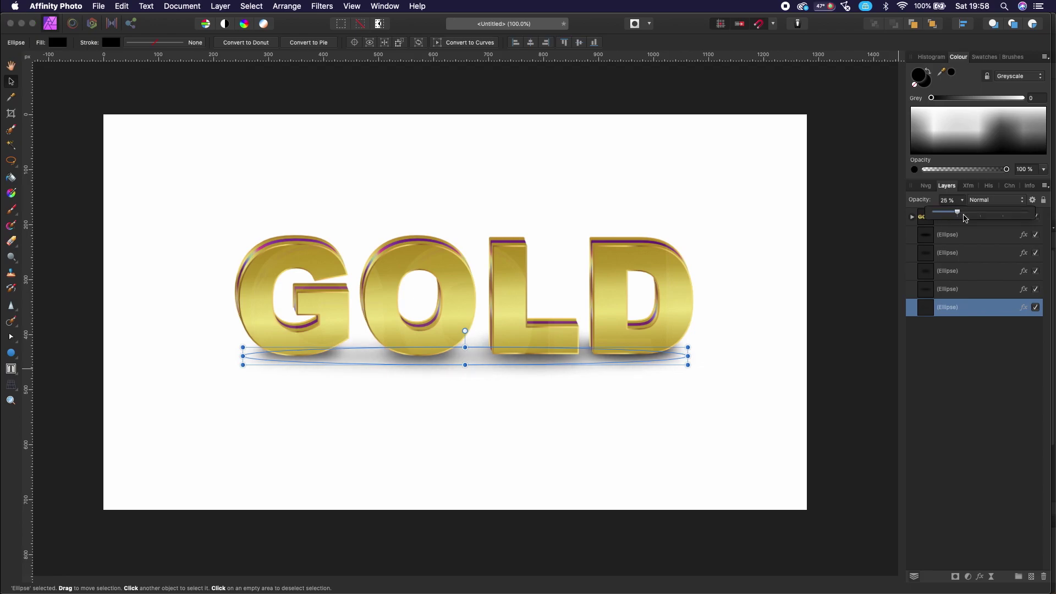
click(707, 415)
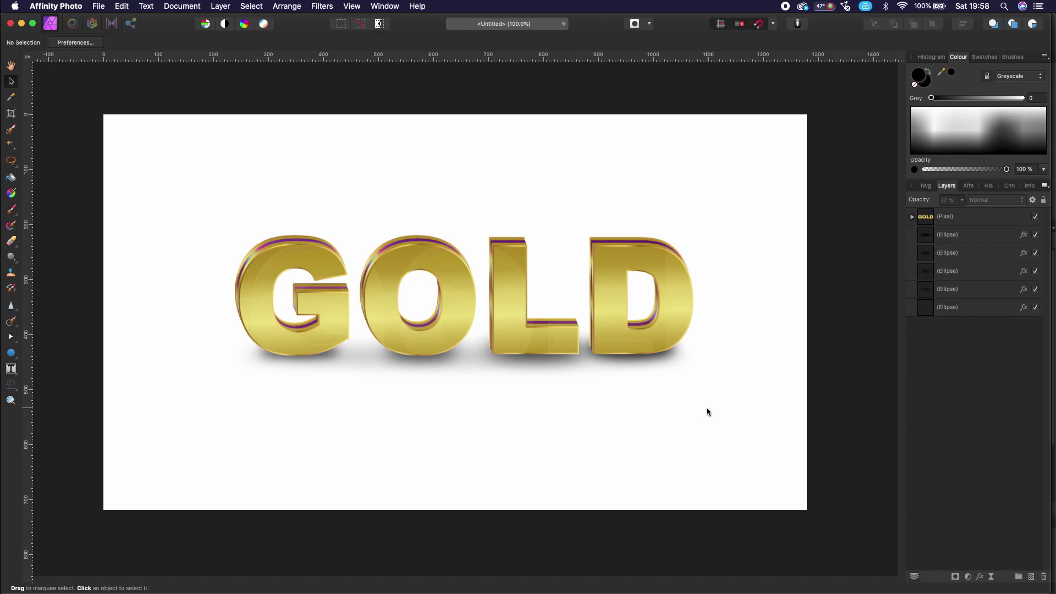
key(super+minus)
key(super+minus)
key(super+minus)
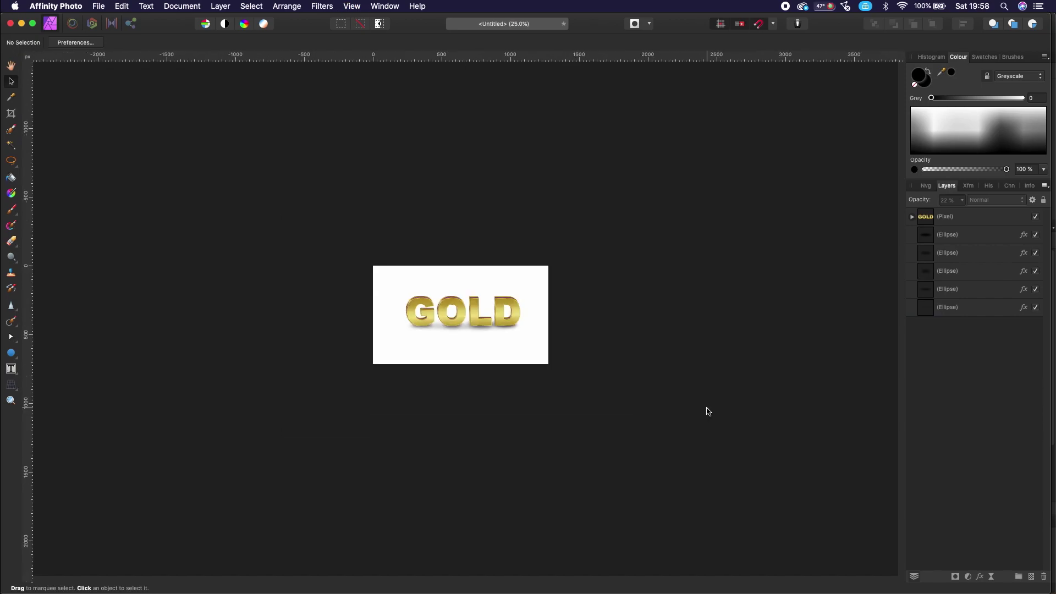
key(super+equal)
key(super+equal)
key(super+equal)
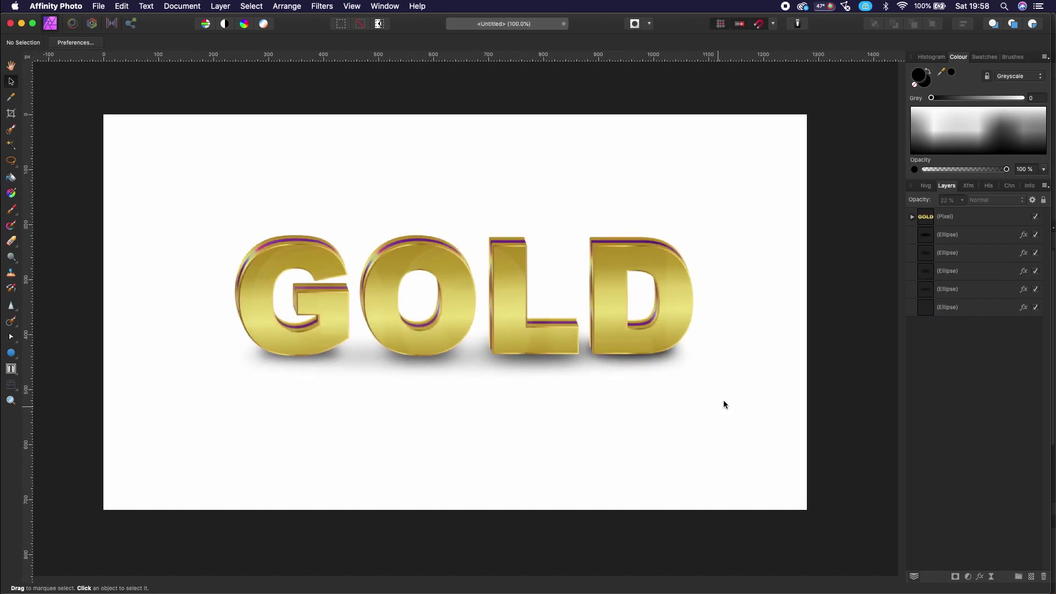
Step: Lighten the contact shadow under the D to 70% opacity
click(980, 236)
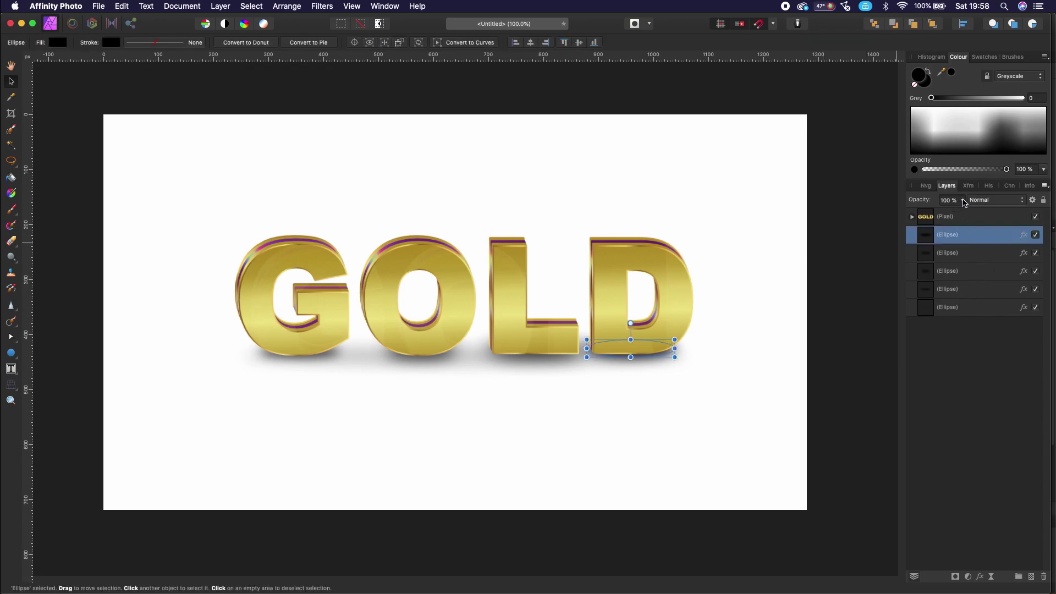
click(963, 201)
mouse_move(964, 214)
mouse_down()
mouse_move(913, 221)
mouse_move(936, 215)
mouse_up()
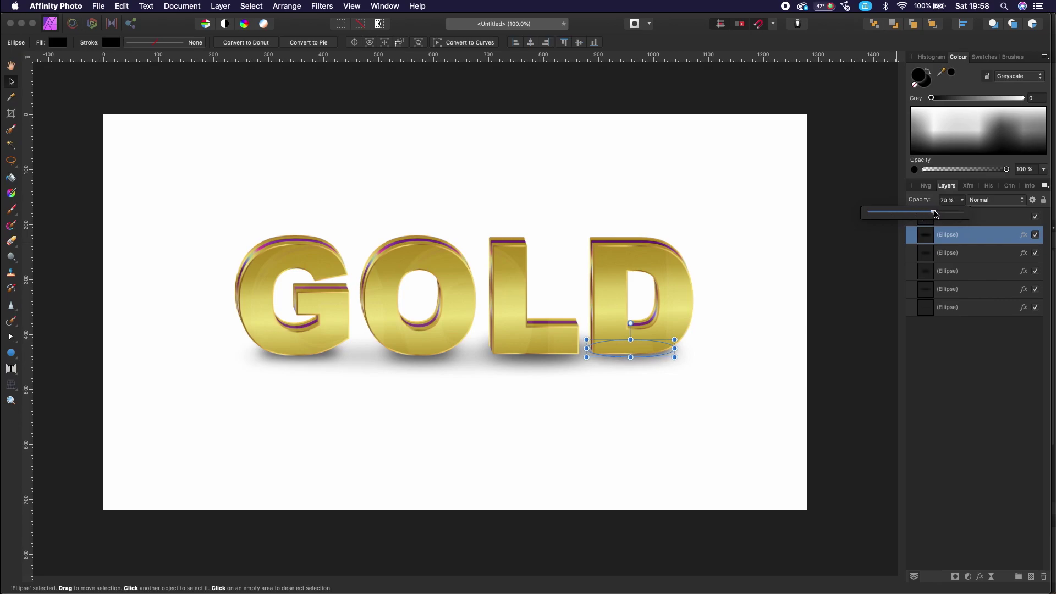
click(976, 390)
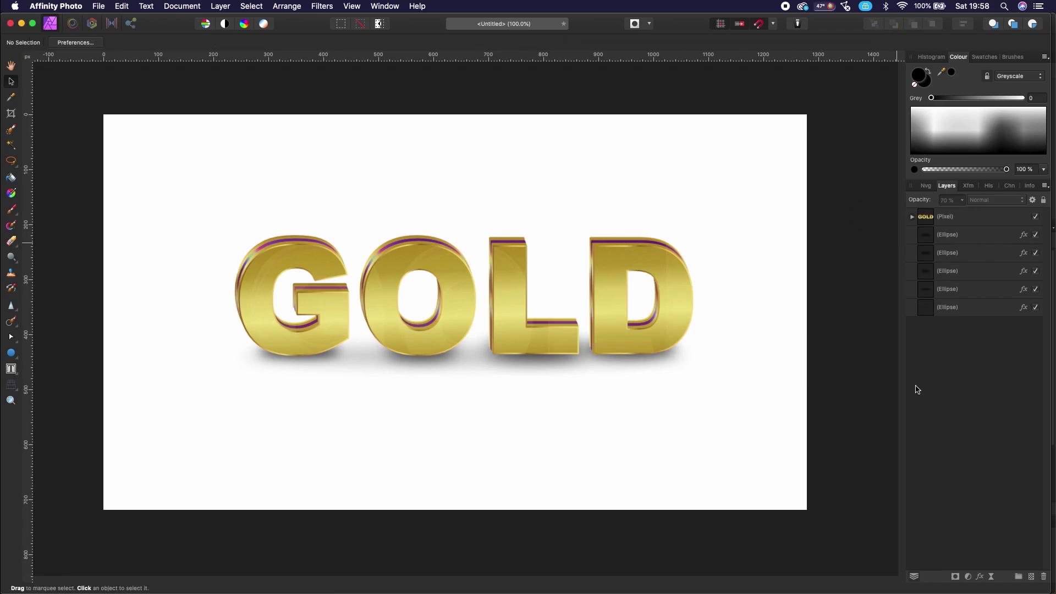
Step: Select the L's contact shadow layer and nudge its opacity slider slightly
click(523, 366)
click(966, 235)
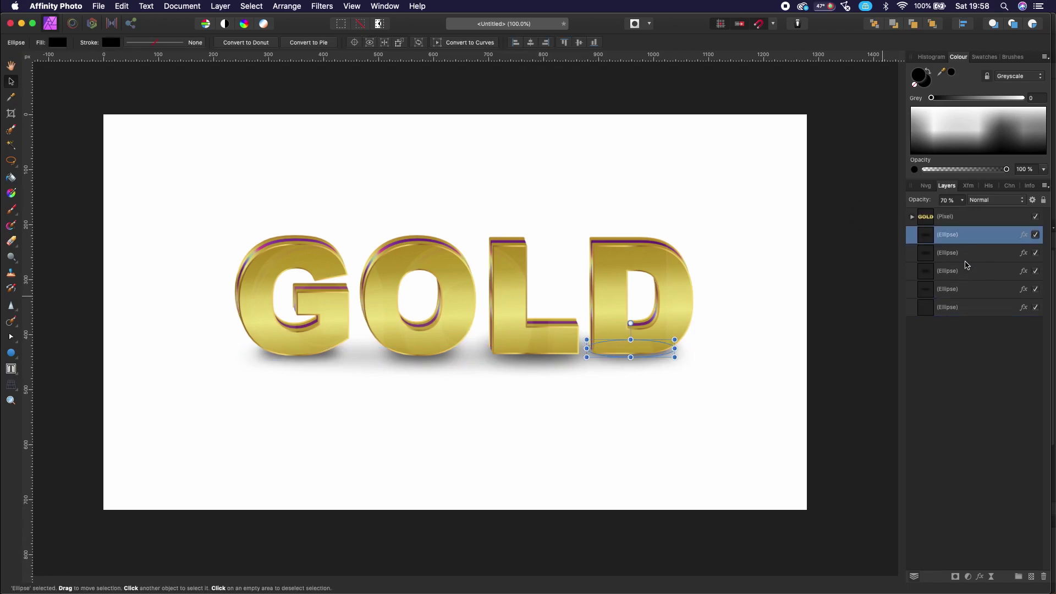
click(967, 253)
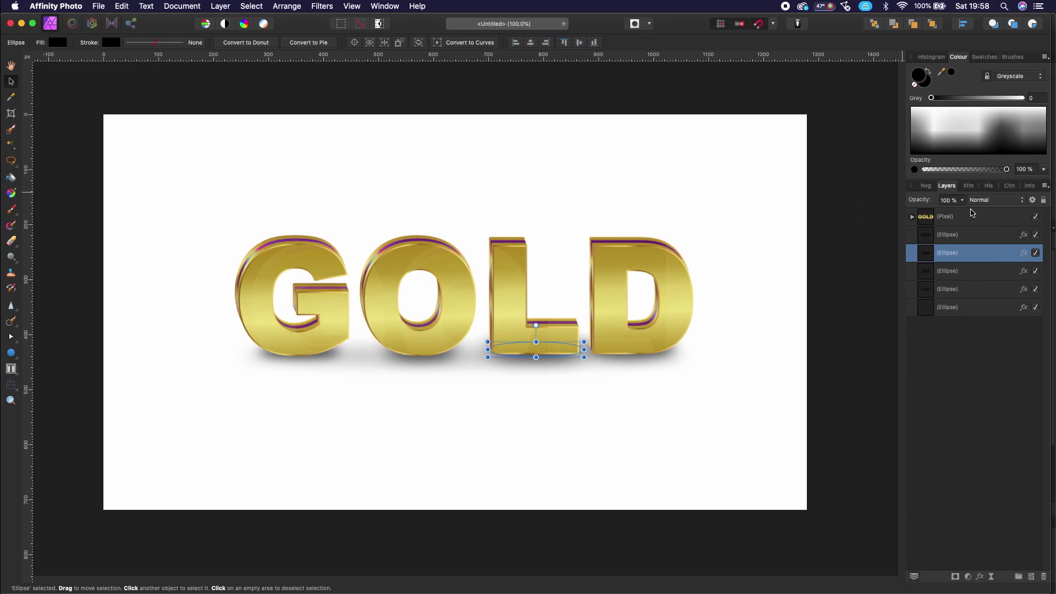
click(962, 200)
mouse_move(963, 212)
mouse_down()
mouse_move(922, 223)
mouse_move(965, 221)
mouse_up()
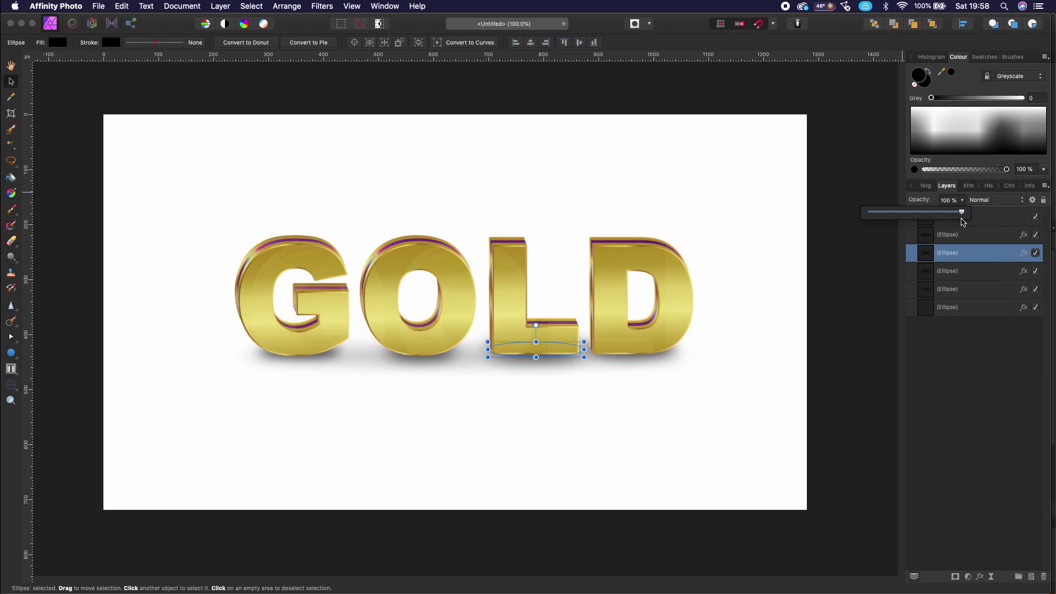
click(695, 438)
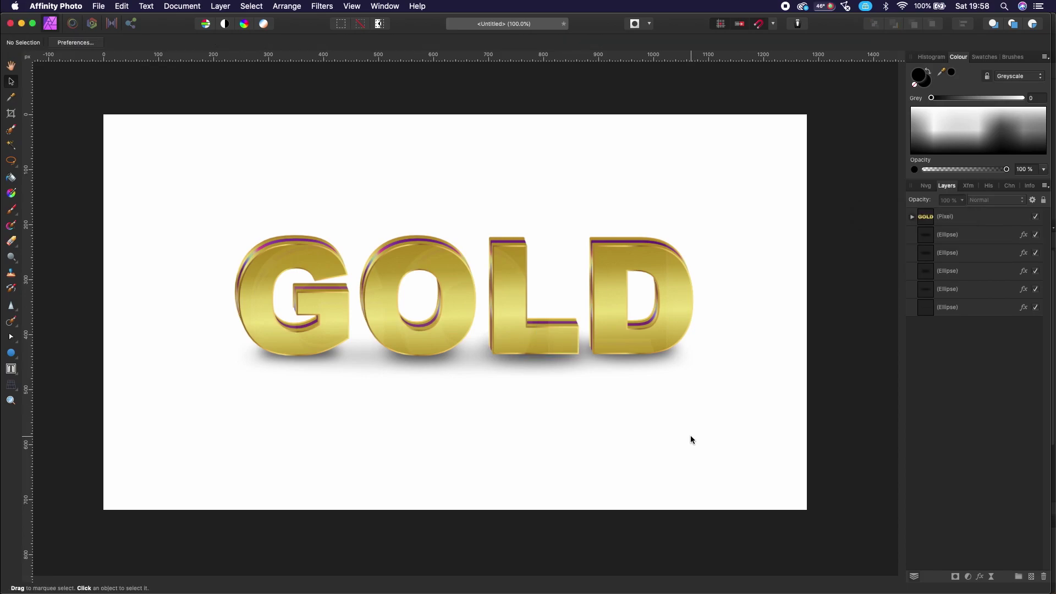
click(642, 355)
Step: Shift the shadow under the D slightly left and zoom out to compare
drag(657, 367, 629, 358)
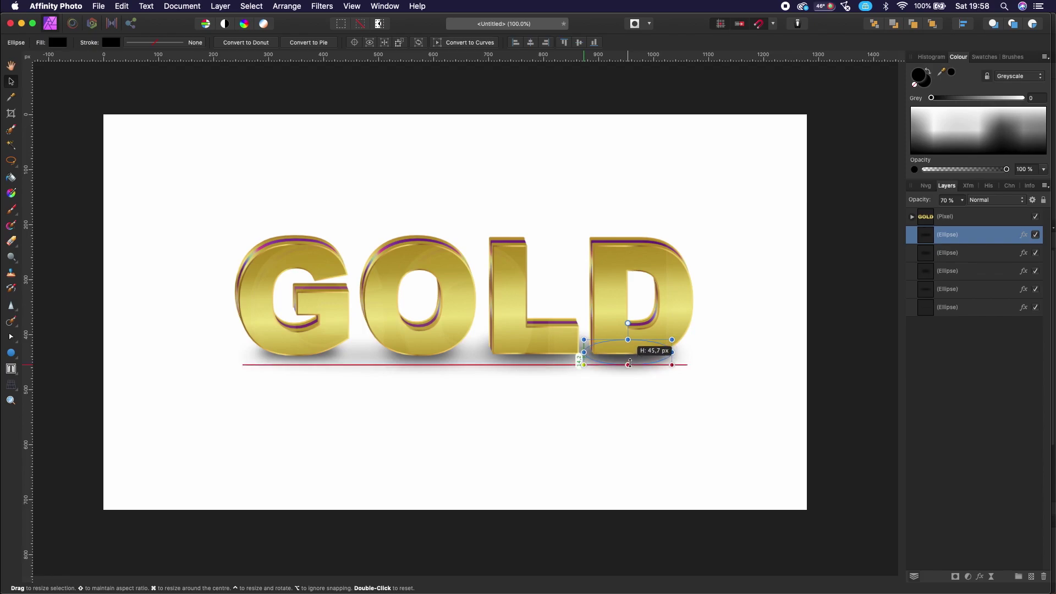
click(651, 409)
click(655, 358)
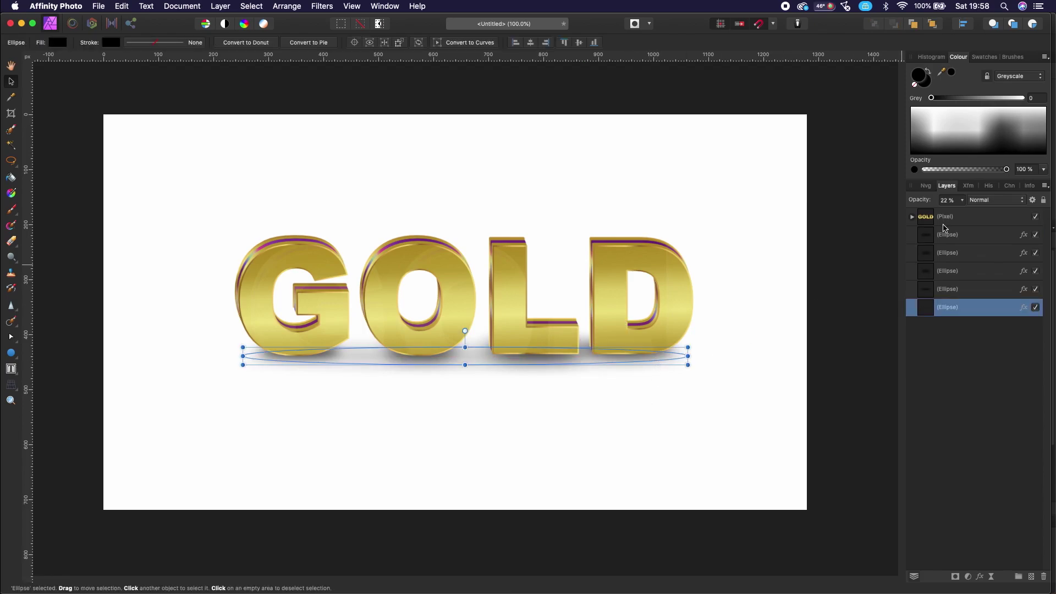
click(945, 230)
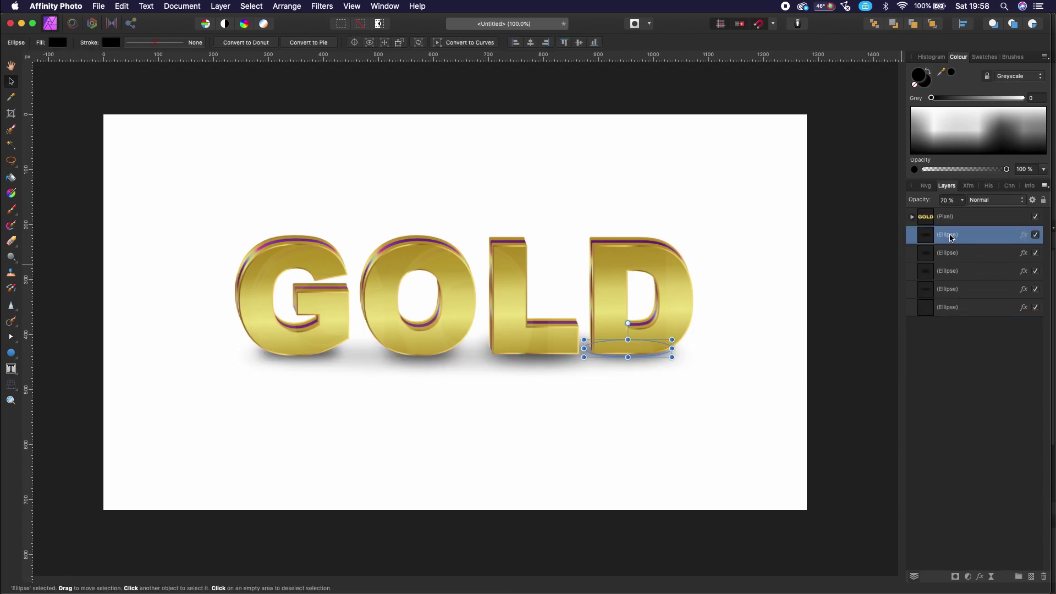
click(655, 443)
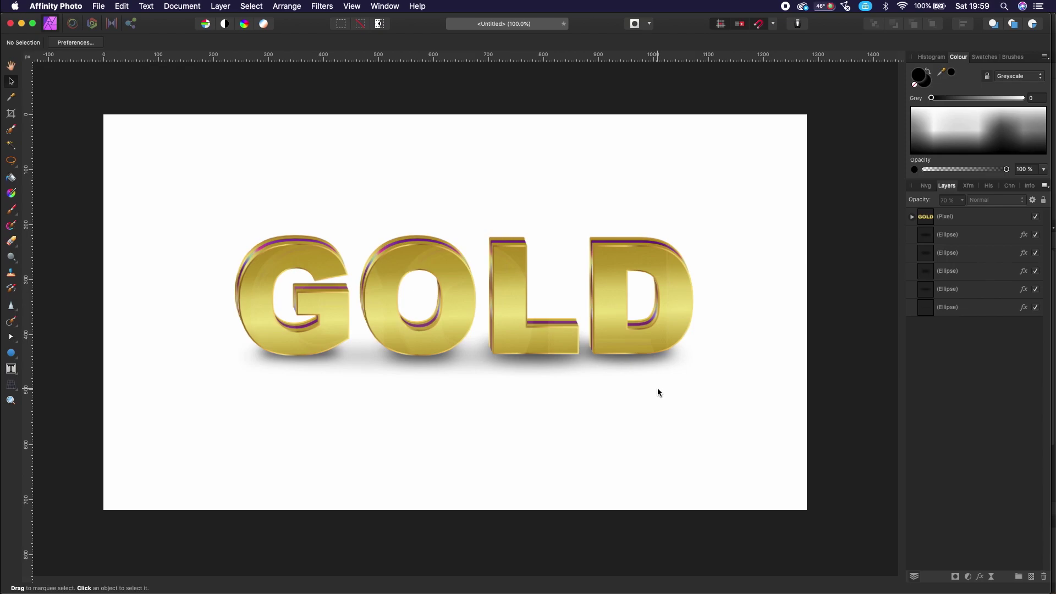
key(super+minus)
key(super+minus)
key(super+1)
key(super+minus)
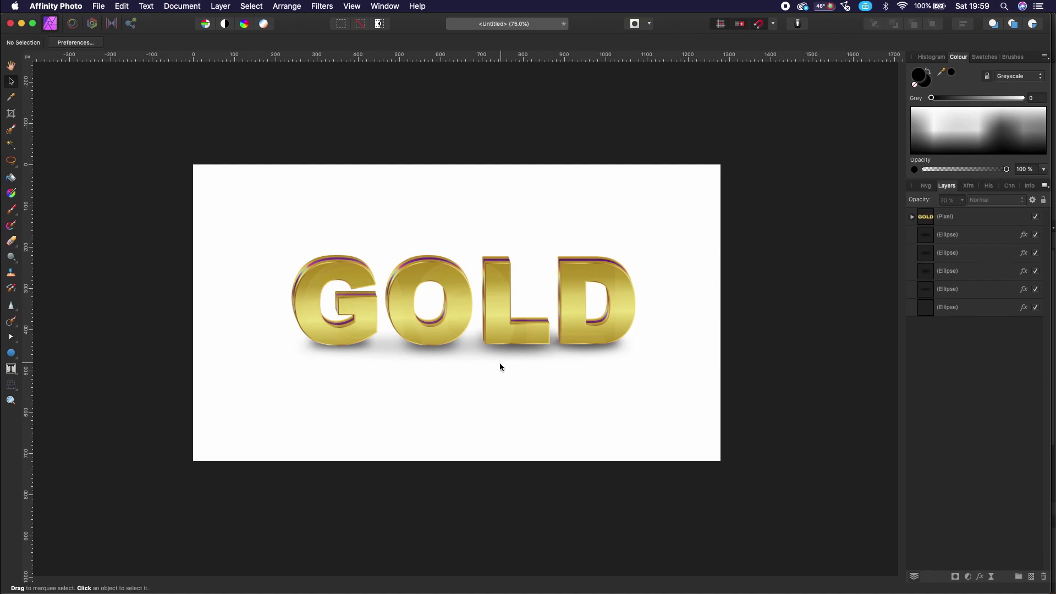
Step: Lighten the second Ellipse layer, the L's contact shadow, to about 72% opacity
click(518, 348)
click(982, 254)
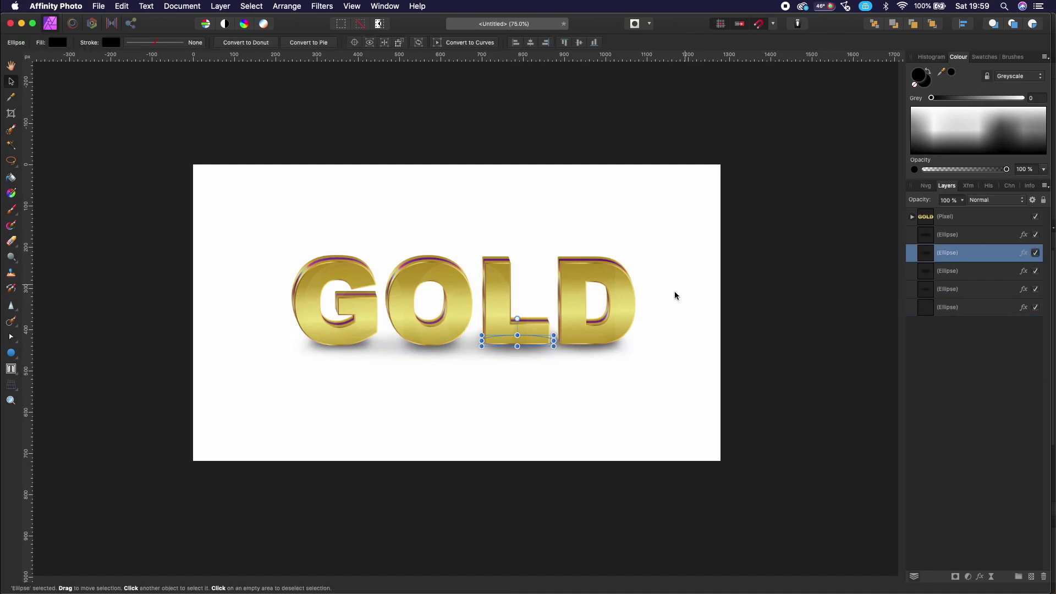
click(962, 201)
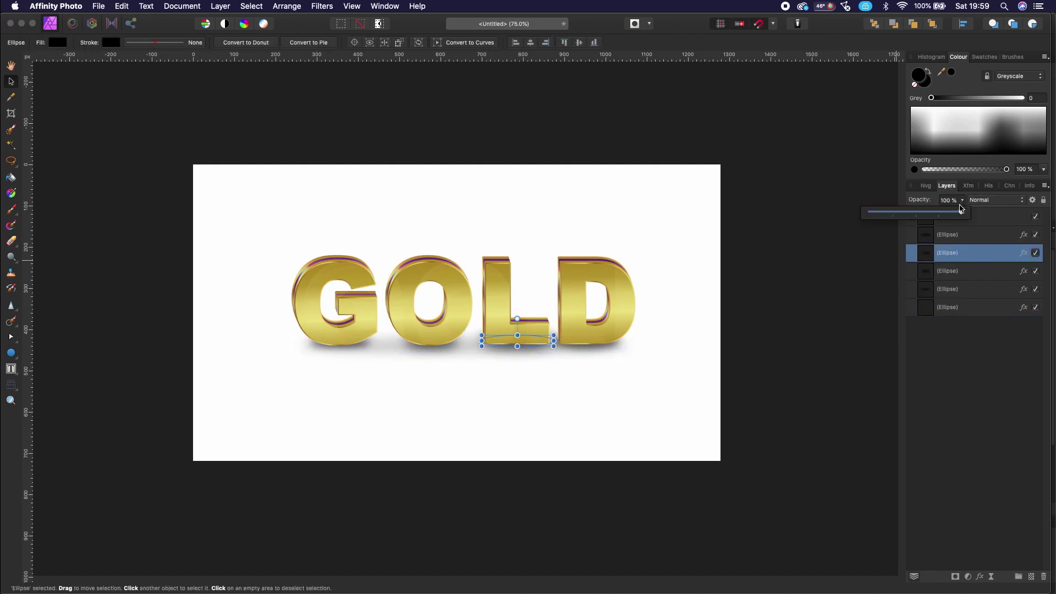
drag(962, 214, 931, 221)
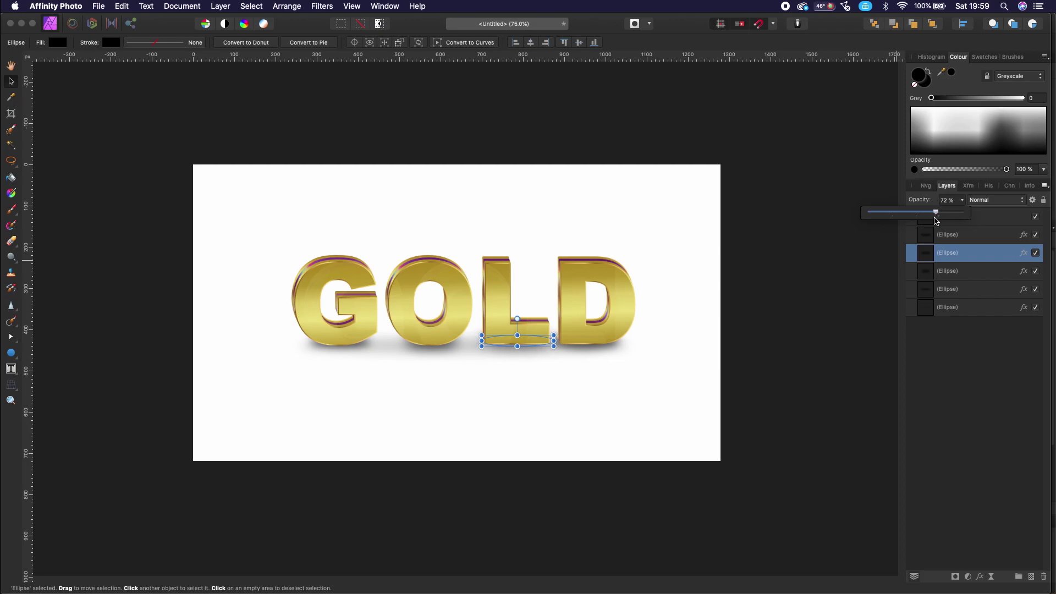
click(699, 344)
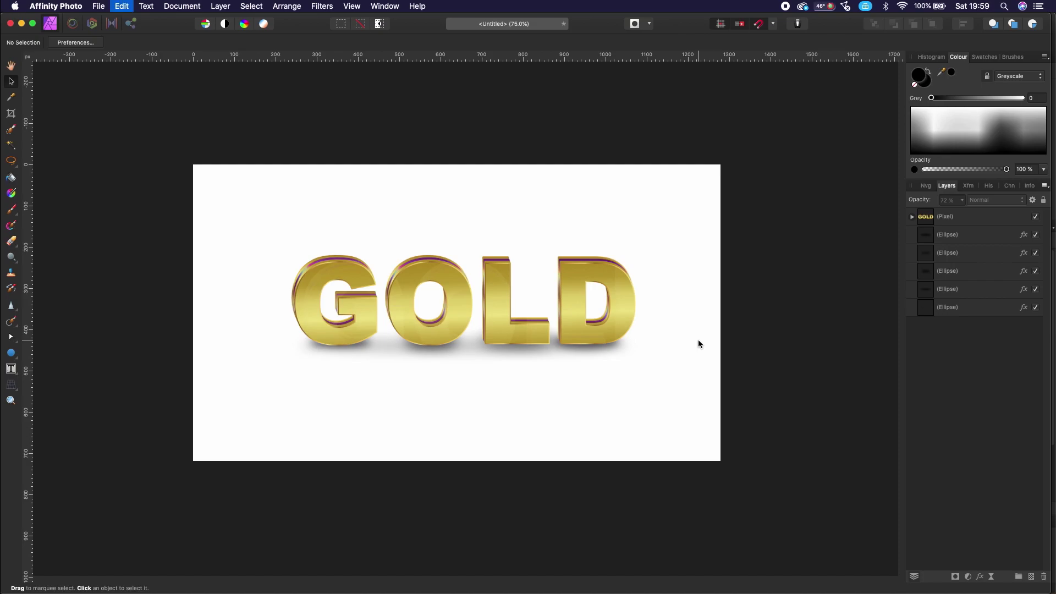
key(super+z)
key(super+shift+z)
Step: Add a new empty pixel layer nested inside the GOLD text layer
click(972, 218)
click(912, 217)
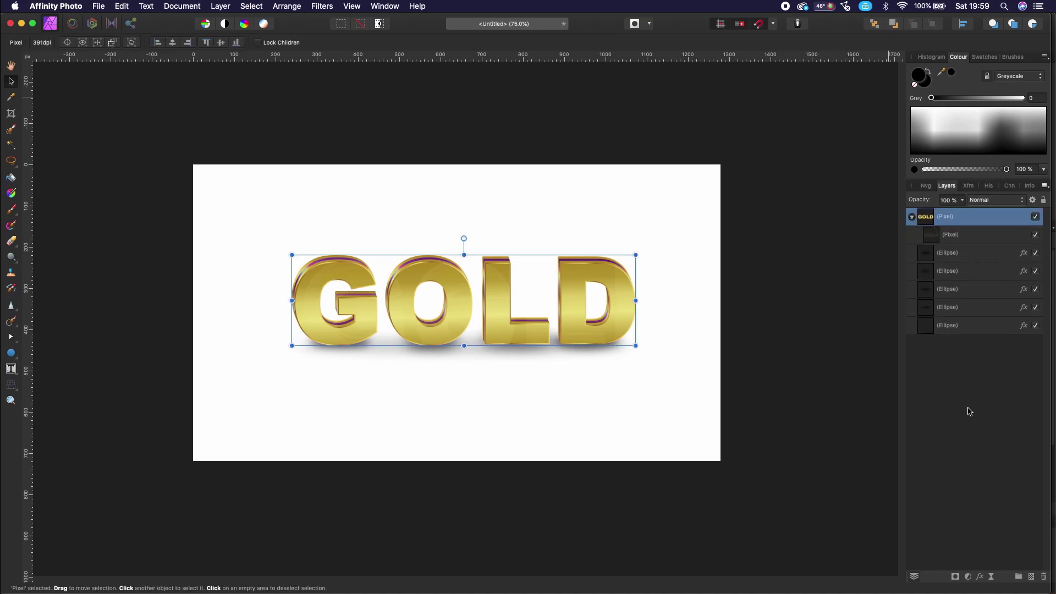
click(1031, 577)
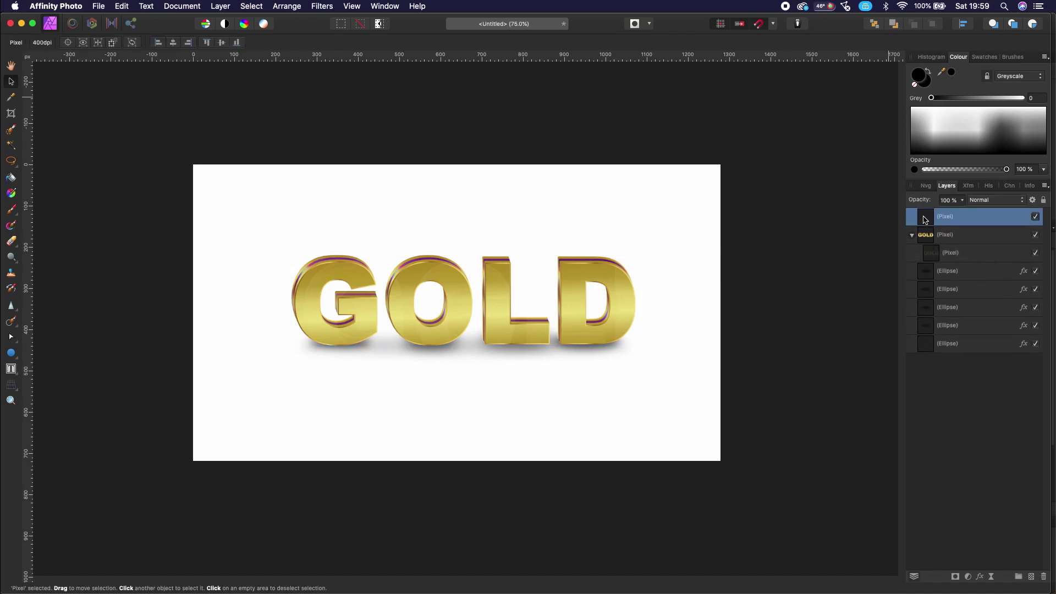
drag(925, 219, 977, 272)
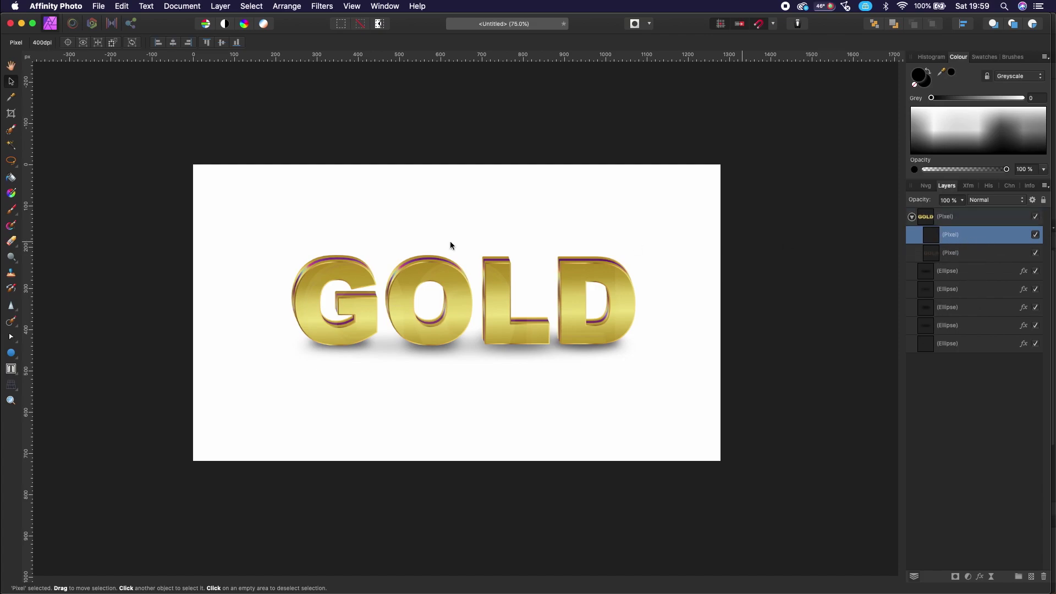
Step: Paint soft dark shading along the bottom of the D and L with a small brush
click(12, 212)
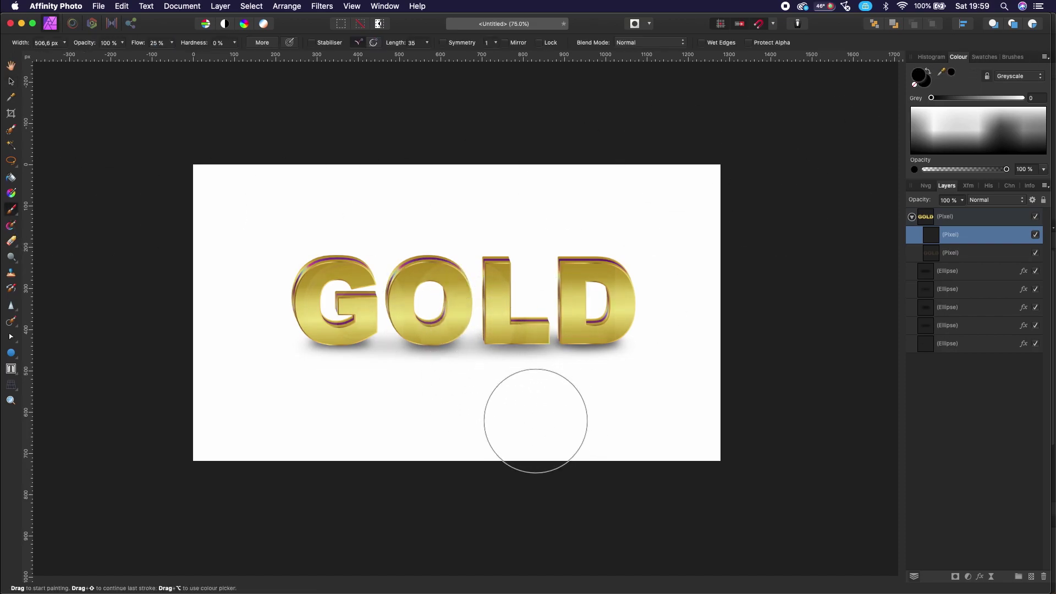
key(bracketleft)
key(bracketleft)
key(bracketleft)
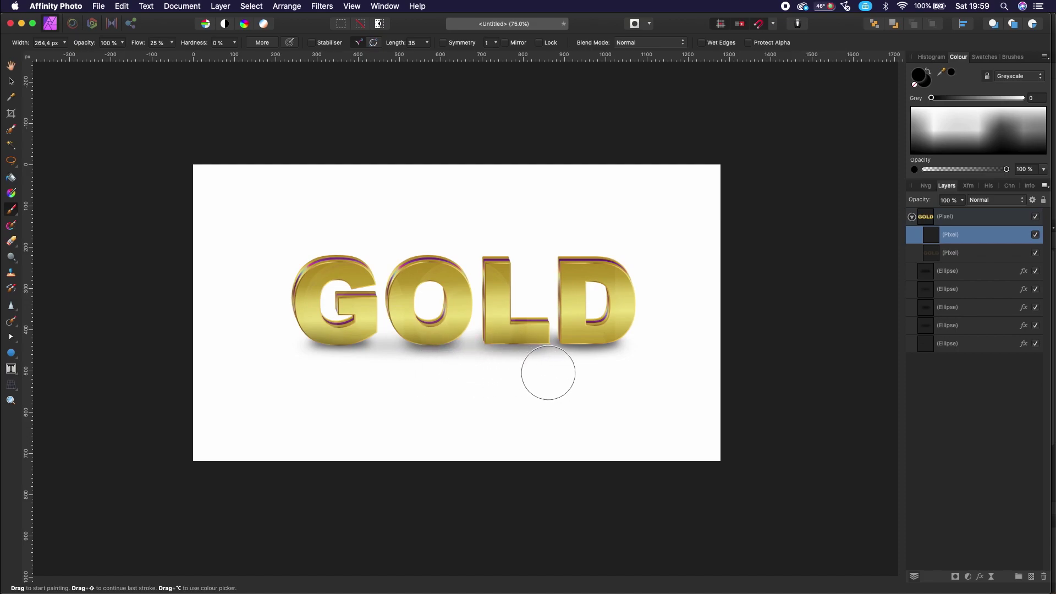
drag(580, 368, 606, 370)
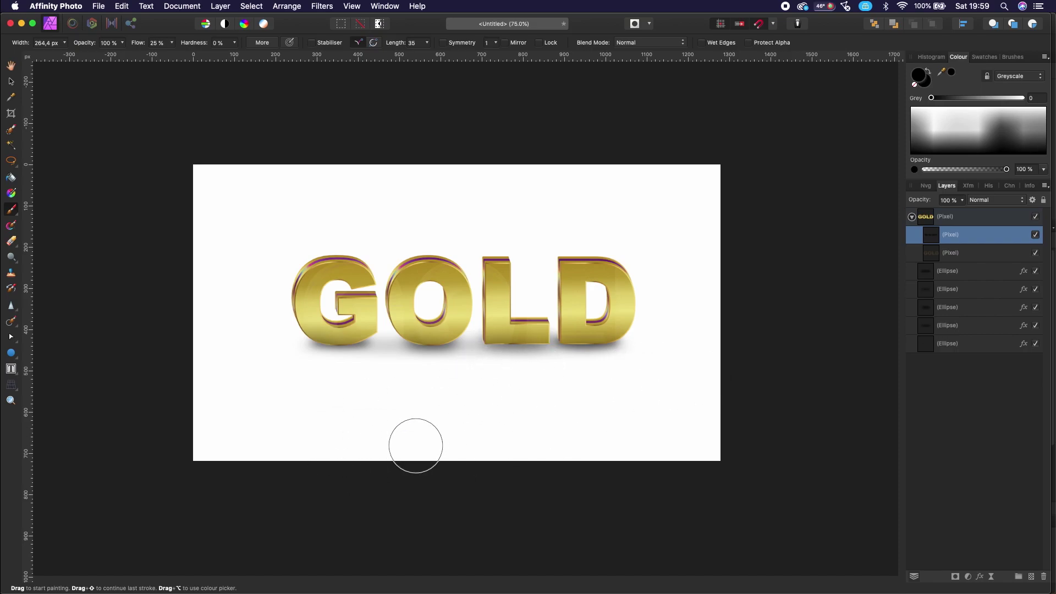
key(super+1)
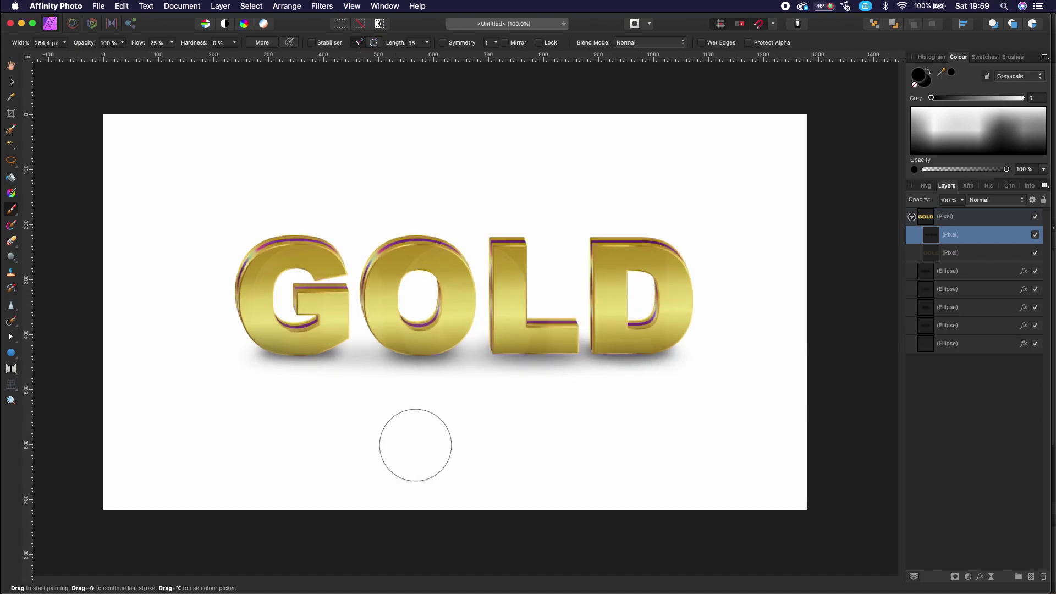
mouse_move(416, 445)
mouse_down()
mouse_move(283, 400)
mouse_move(273, 366)
mouse_move(429, 380)
mouse_move(405, 368)
mouse_move(445, 370)
mouse_move(271, 365)
mouse_move(368, 374)
mouse_move(504, 358)
mouse_move(528, 370)
mouse_move(566, 365)
mouse_move(545, 368)
mouse_move(622, 396)
mouse_move(654, 369)
mouse_move(589, 370)
mouse_move(626, 371)
mouse_up()
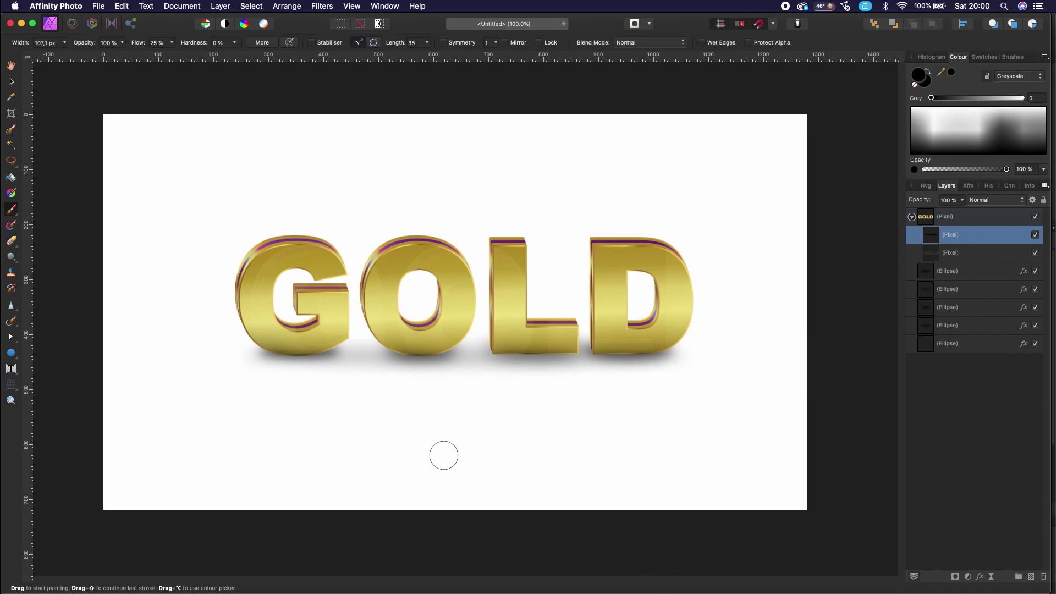
drag(561, 368, 665, 365)
Step: Zoom out to review the canvas, then switch to the Move Tool and clear the selection
key(super+minus)
key(super+minus)
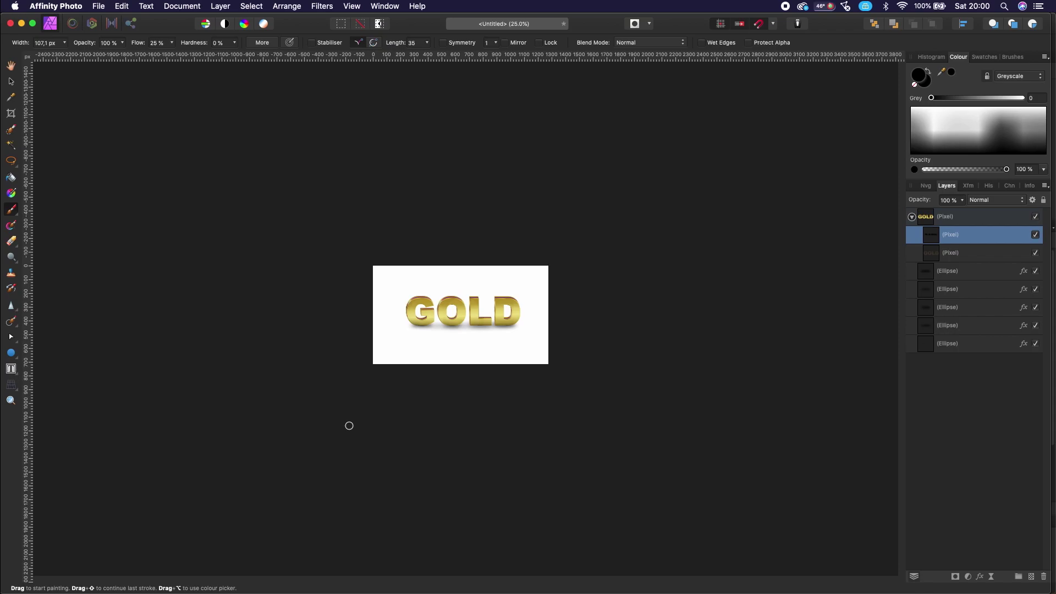
key(super+equal)
key(super+equal)
key(super+minus)
key(super+equal)
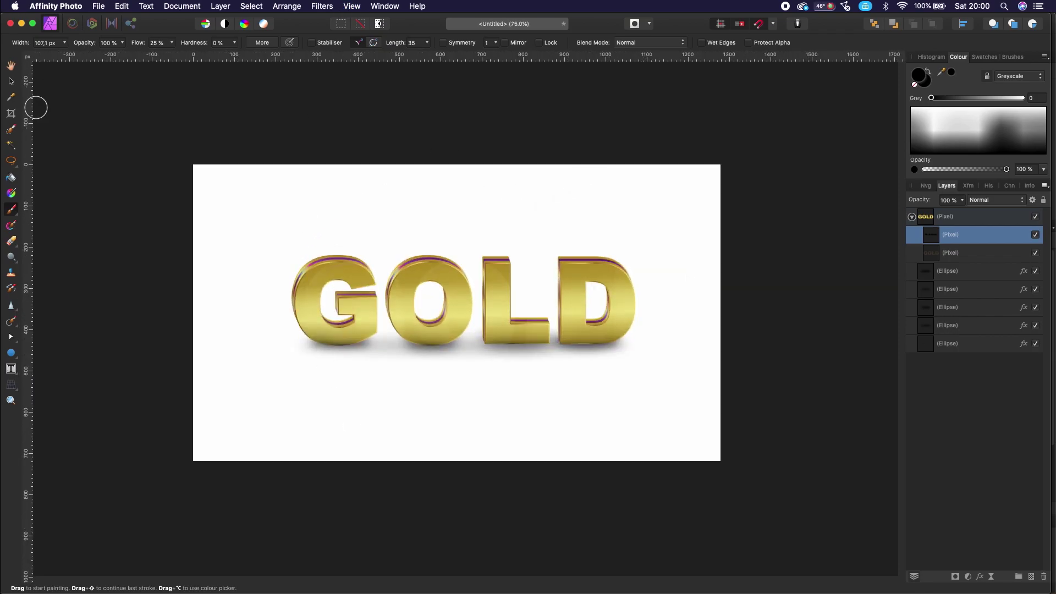
click(9, 83)
key(super+d)
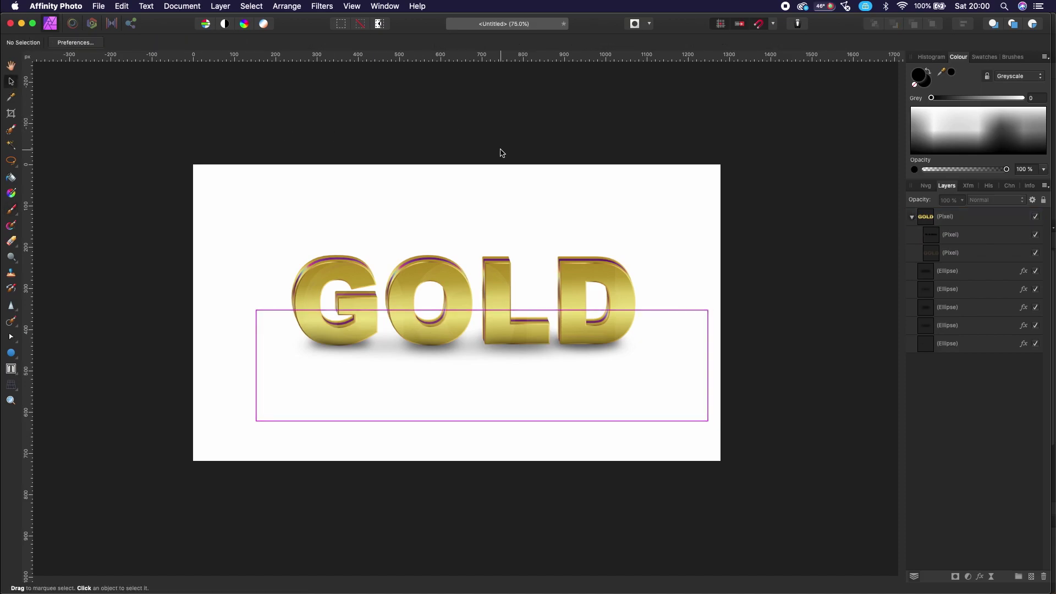
Step: Collapse the GOLD group, check the zoom, and show both Affinity windows in Mission Control
click(911, 218)
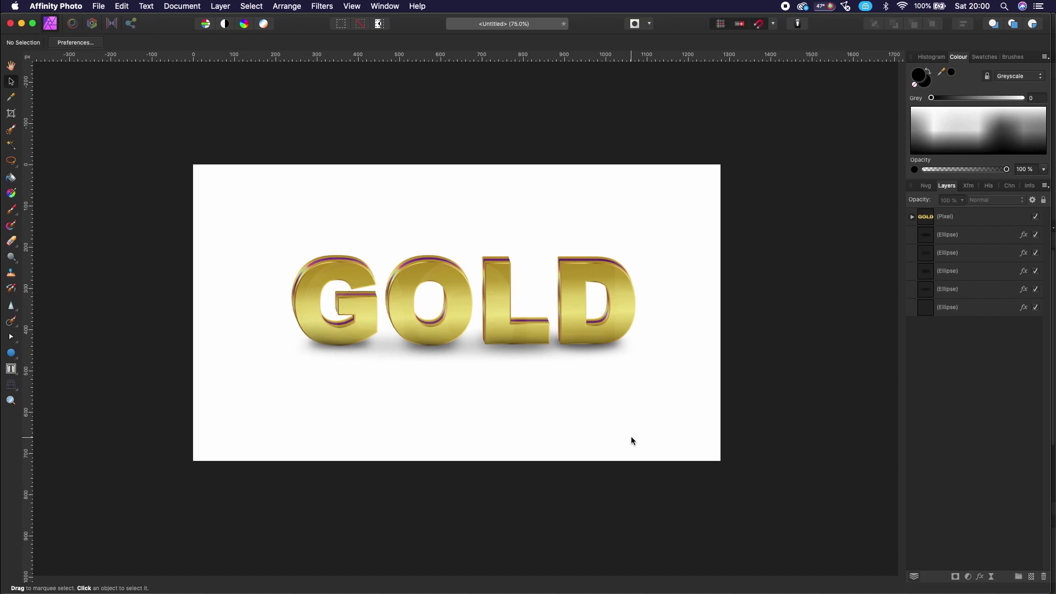
key(super+1)
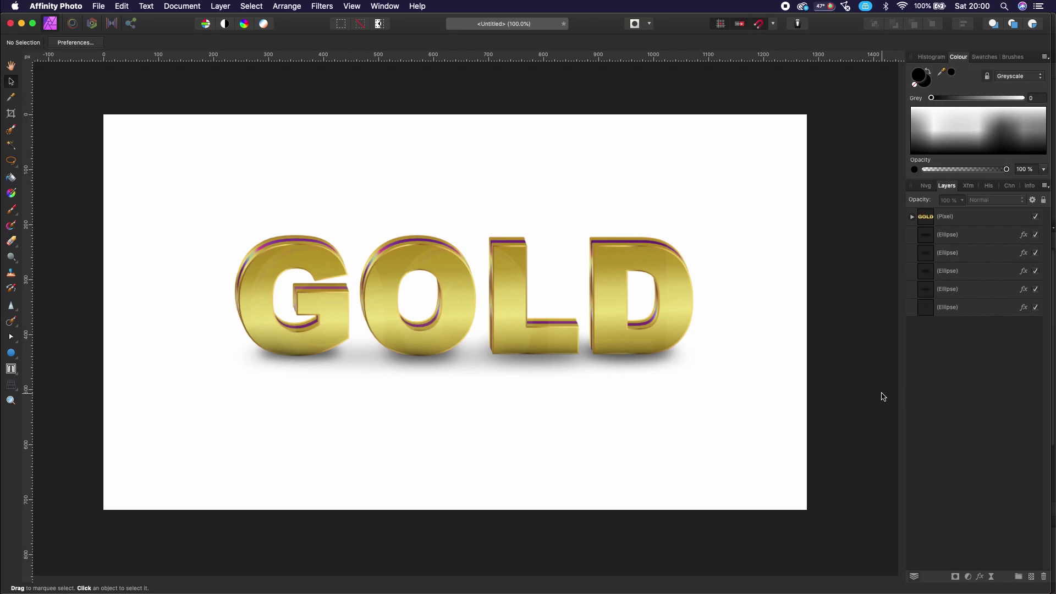
key(super+minus)
key(super+equal)
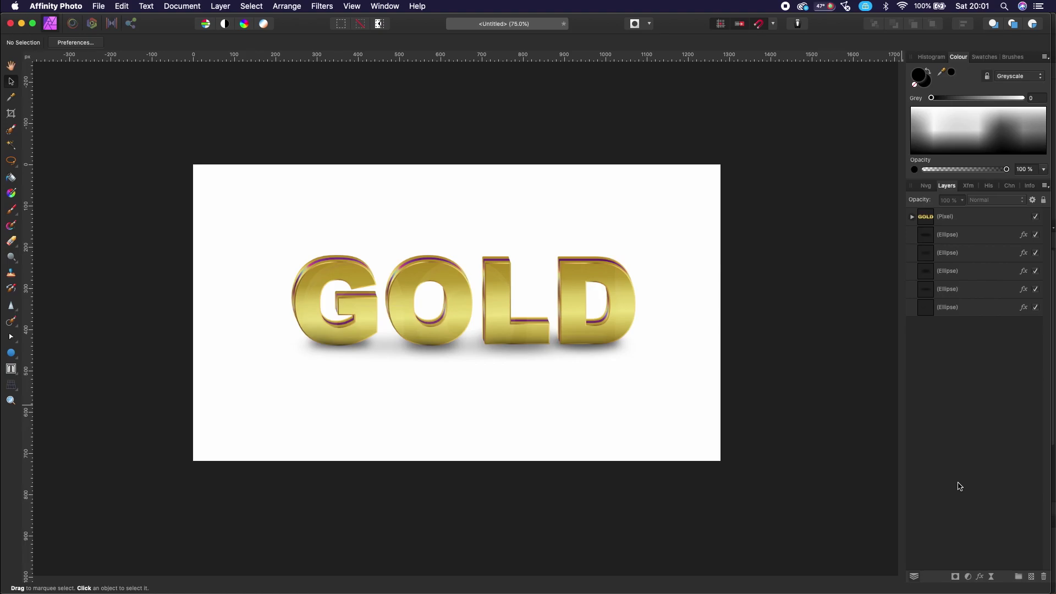
key(ctrl+Up)
key(ctrl+Up)
key(ctrl+Up)
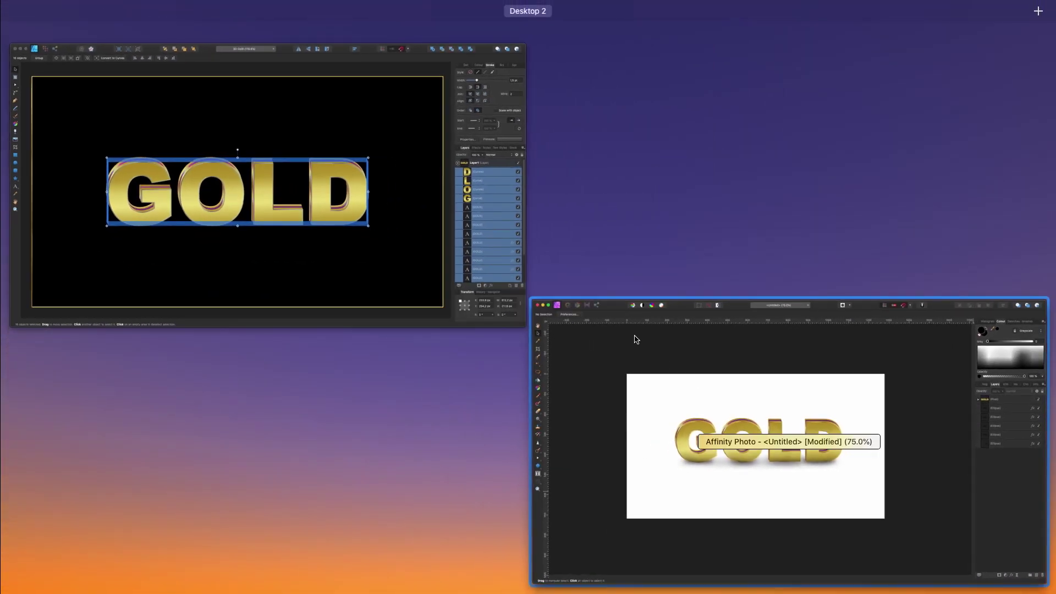
Step: Deselect the vector GOLD text in Designer, then bring the Photo document back to the front
click(354, 254)
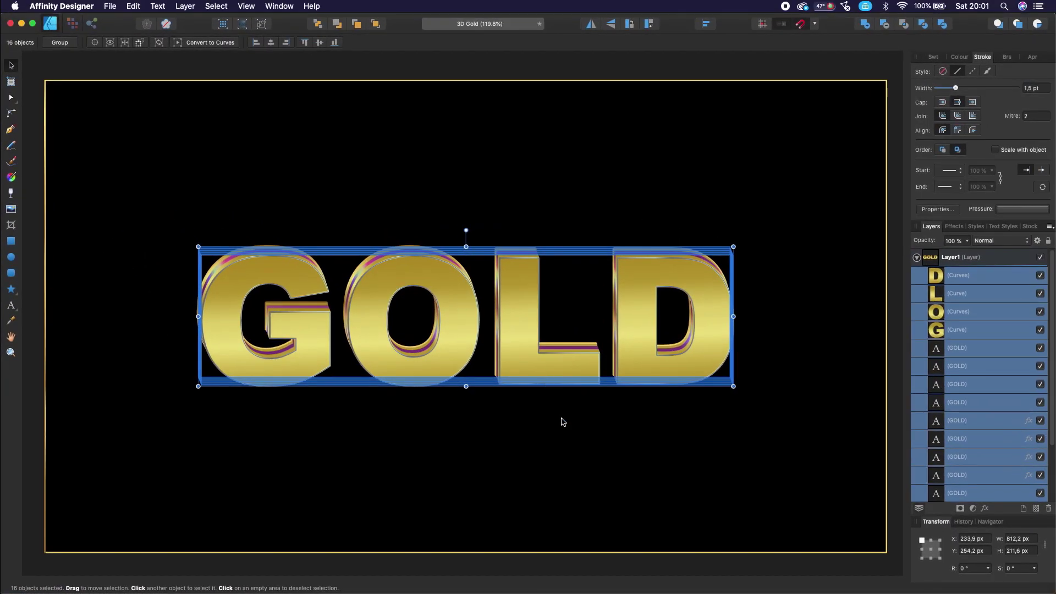
click(563, 422)
key(ctrl+Up)
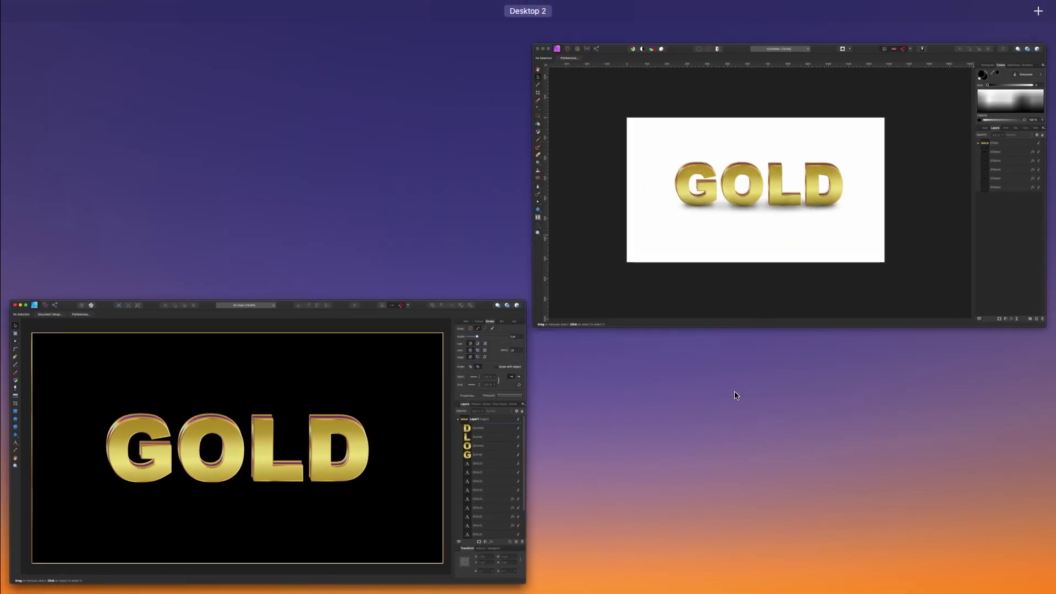
click(790, 223)
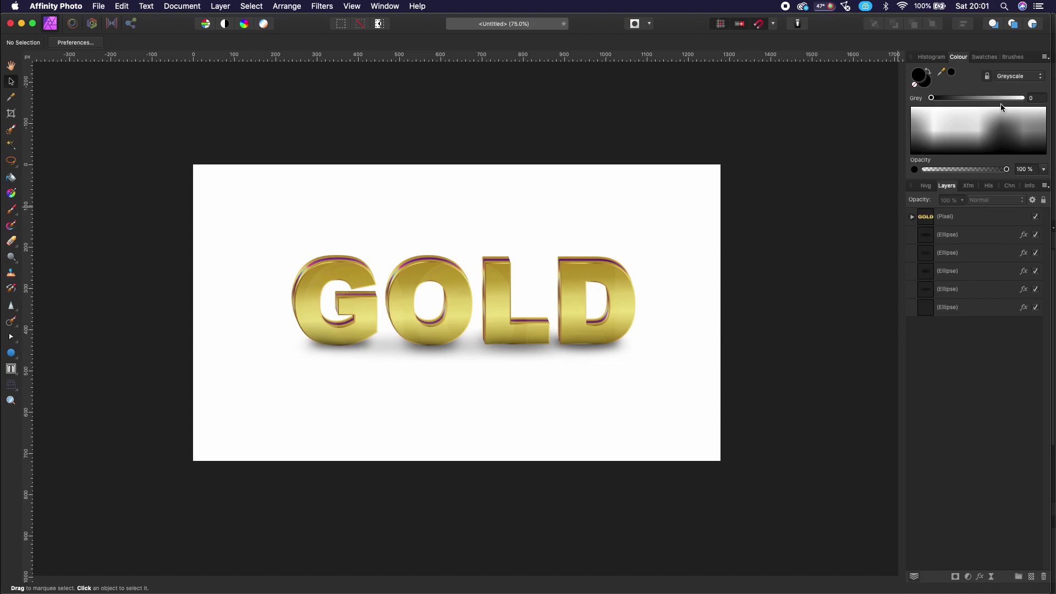
Step: Choose the 60 px acrylic brush from the Basic brush category
click(1019, 59)
scroll(991, 154, down, 3)
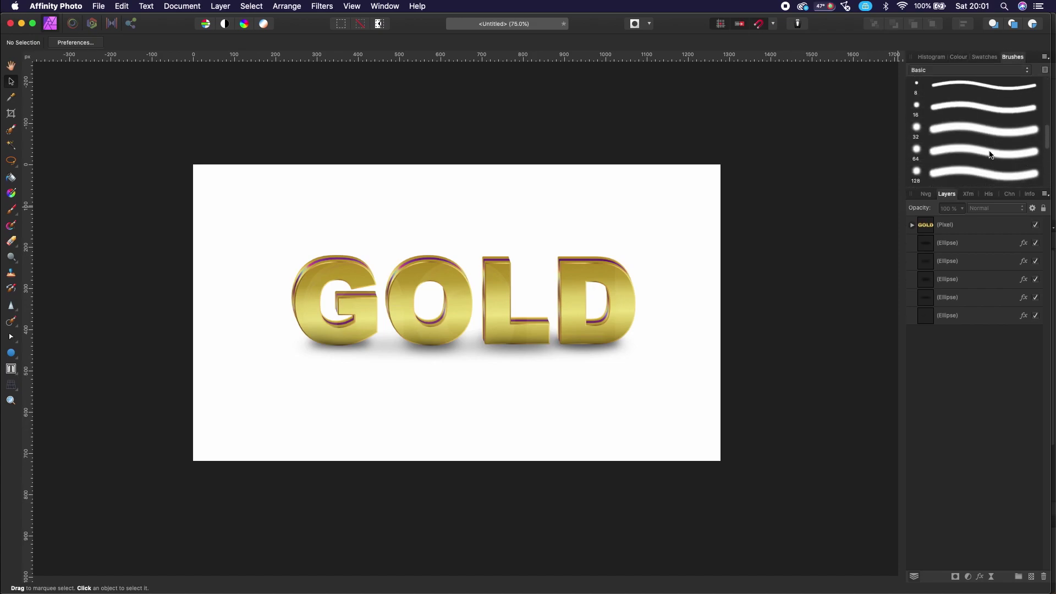
scroll(991, 155, down, 3)
scroll(991, 153, up, 2)
scroll(991, 150, up, 2)
scroll(990, 145, up, 1)
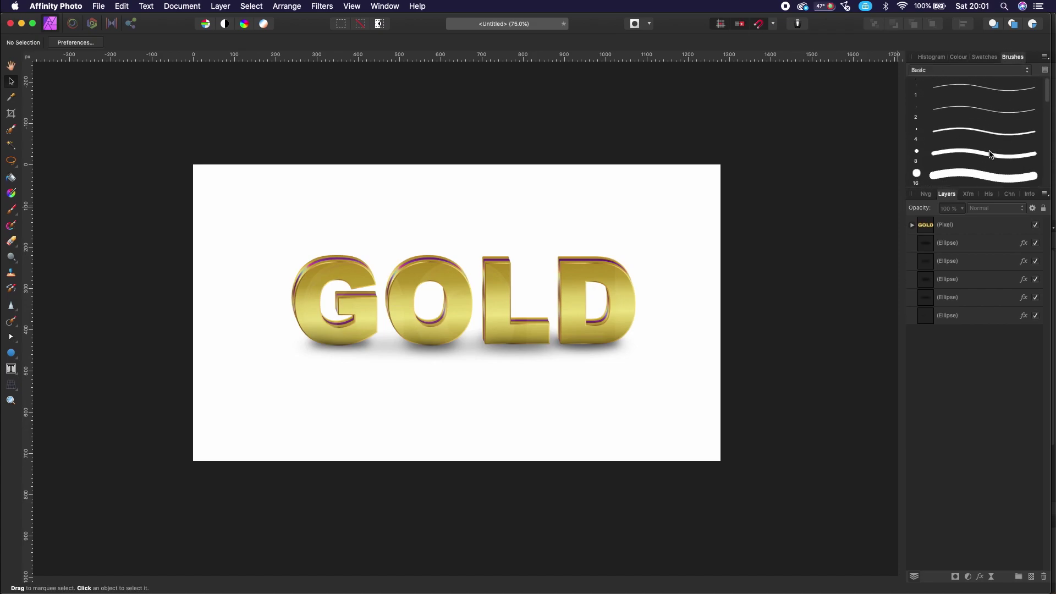
scroll(991, 142, up, 1)
click(983, 71)
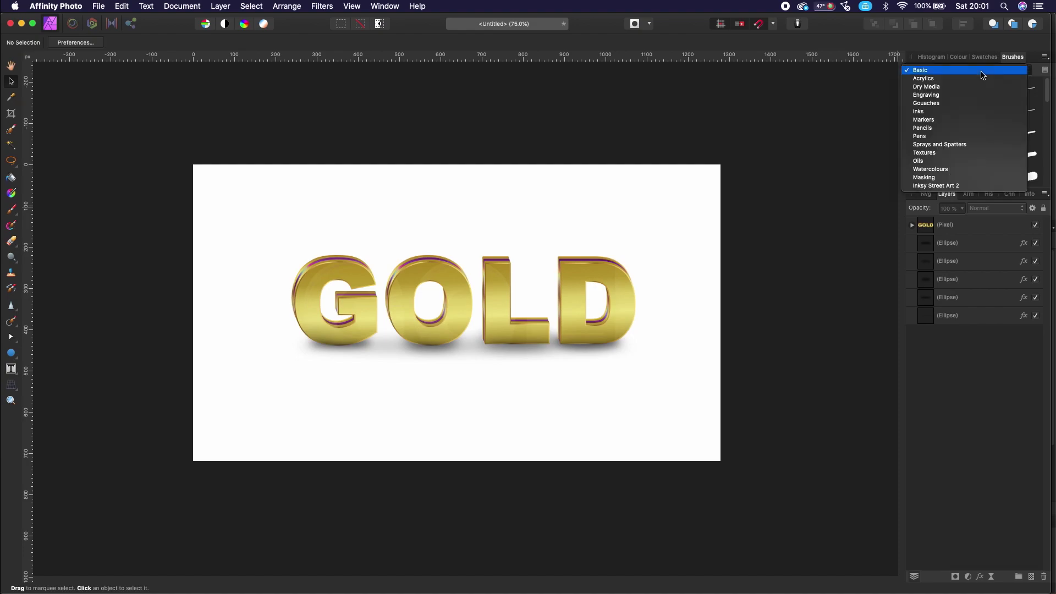
click(969, 78)
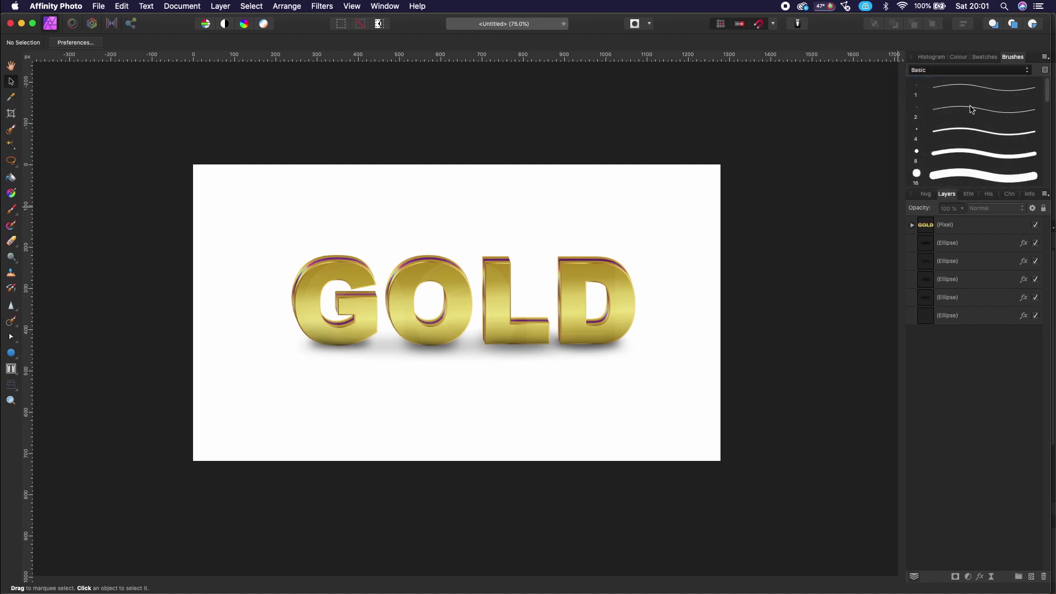
scroll(972, 113, down, 5)
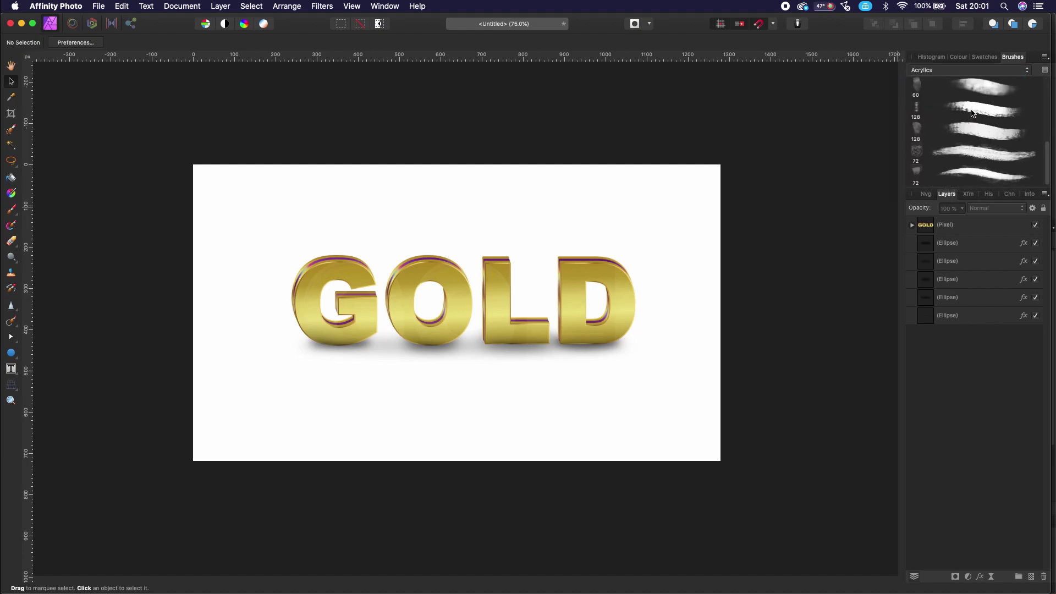
scroll(971, 113, down, 3)
click(982, 126)
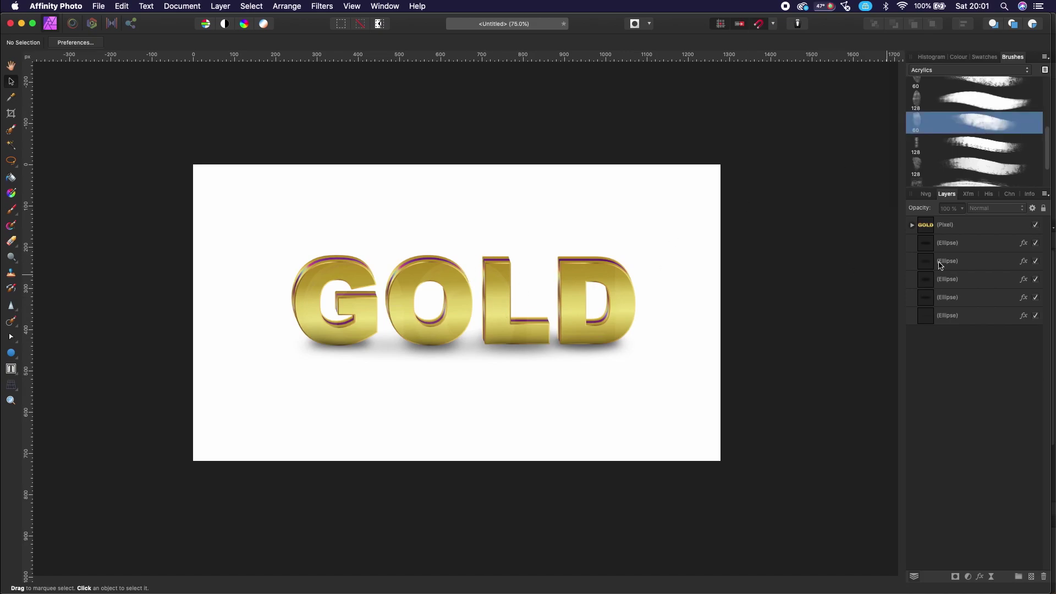
Step: Add a new empty pixel layer above the GOLD group and pick the Paint Brush Tool
click(1032, 576)
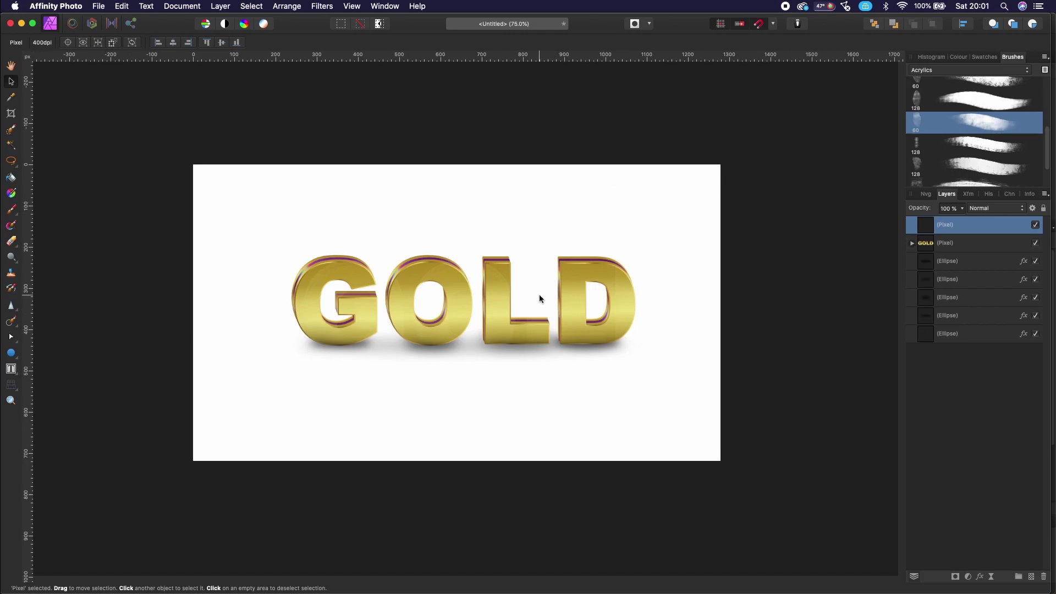
click(566, 213)
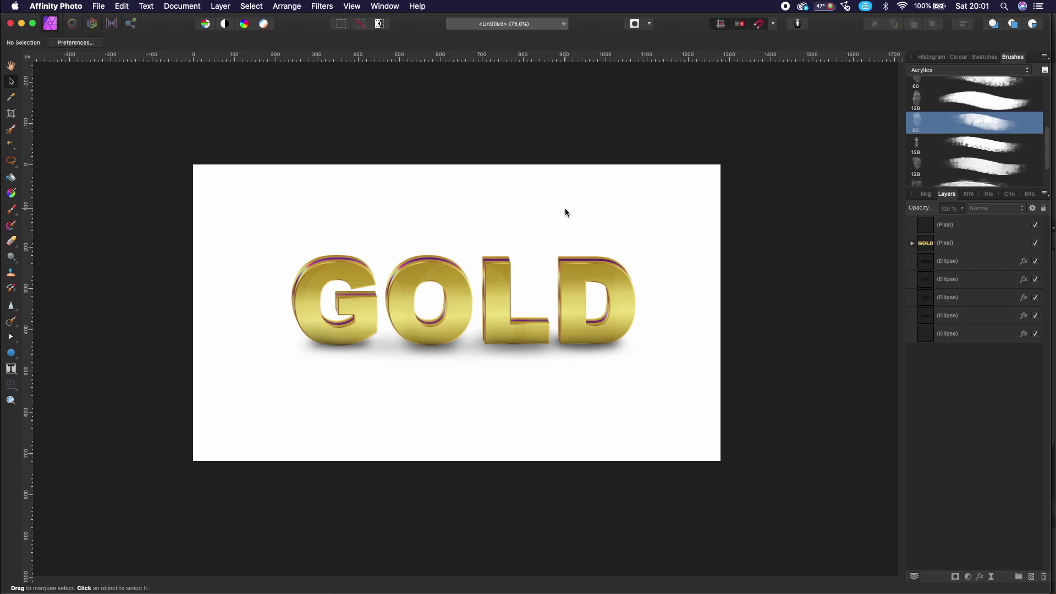
click(962, 229)
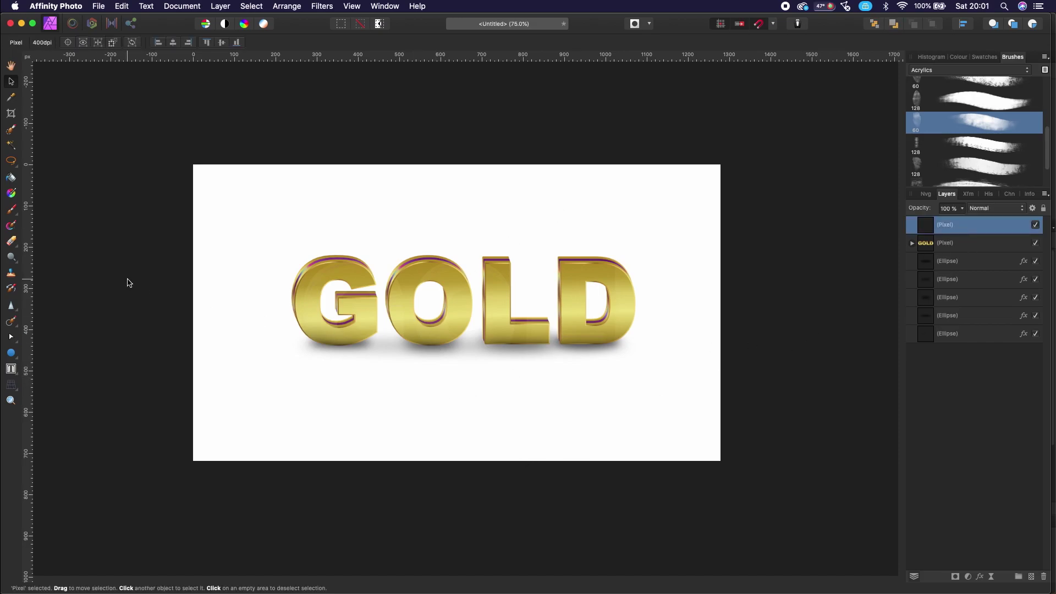
click(11, 210)
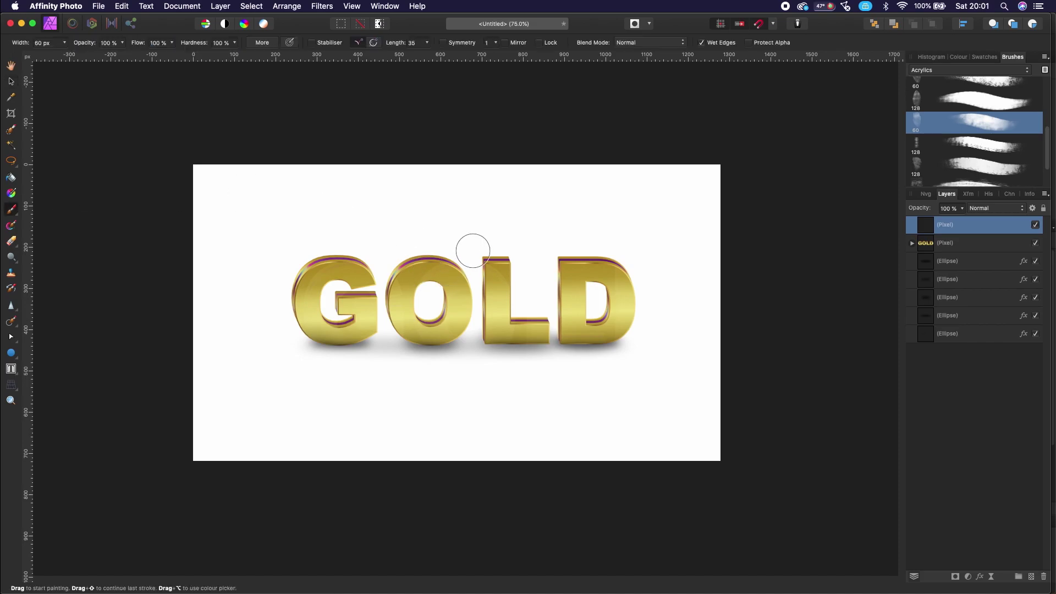
drag(529, 287, 580, 287)
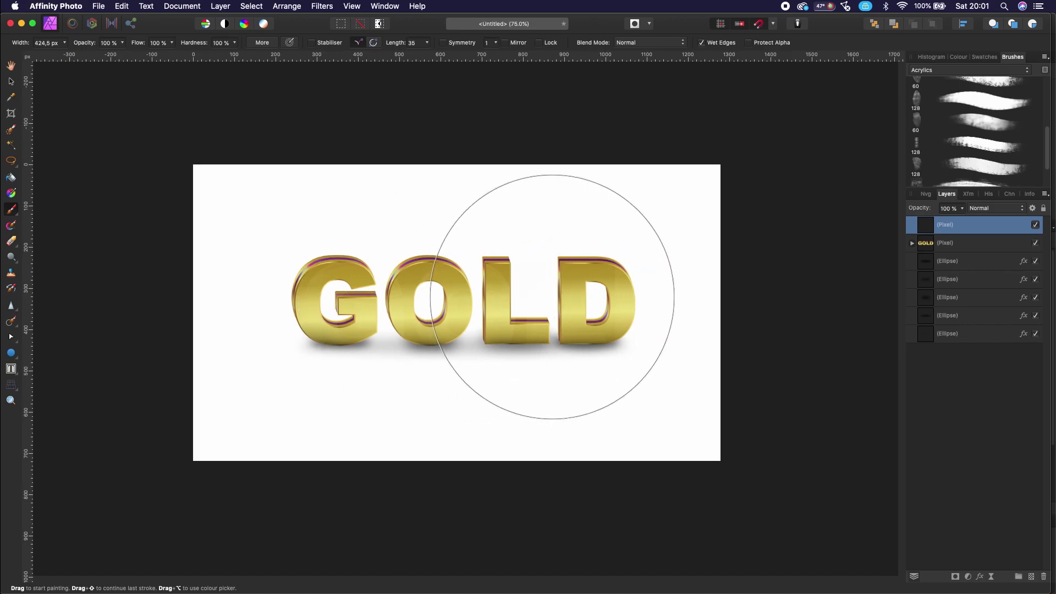
Step: Reapply the acrylic preset and set the brush width to 321 px, undoing a test stroke
click(972, 124)
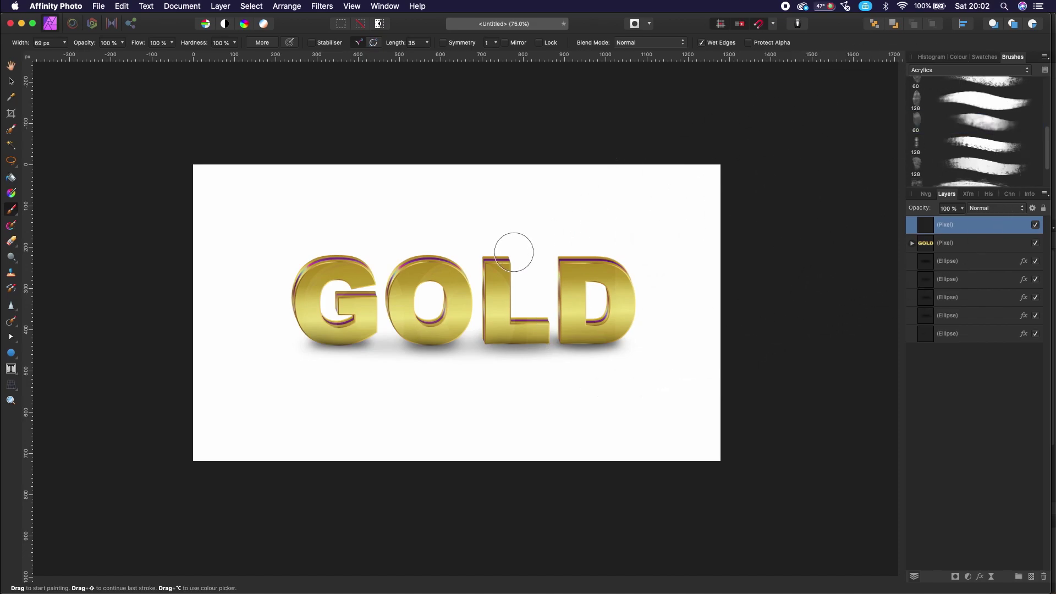
key(bracketright)
drag(514, 251, 523, 291)
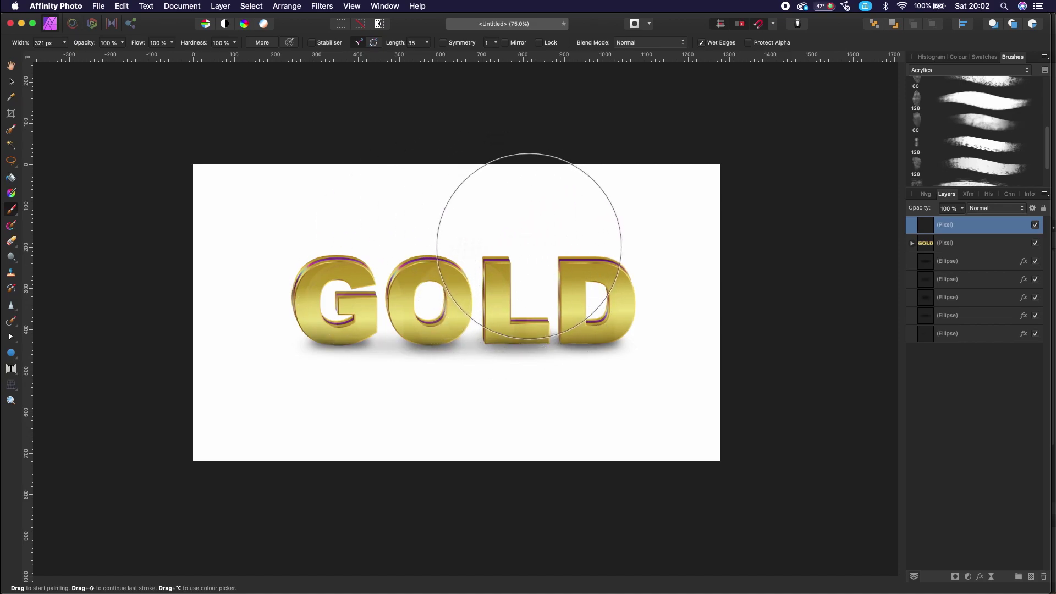
drag(506, 286, 529, 247)
key(super+z)
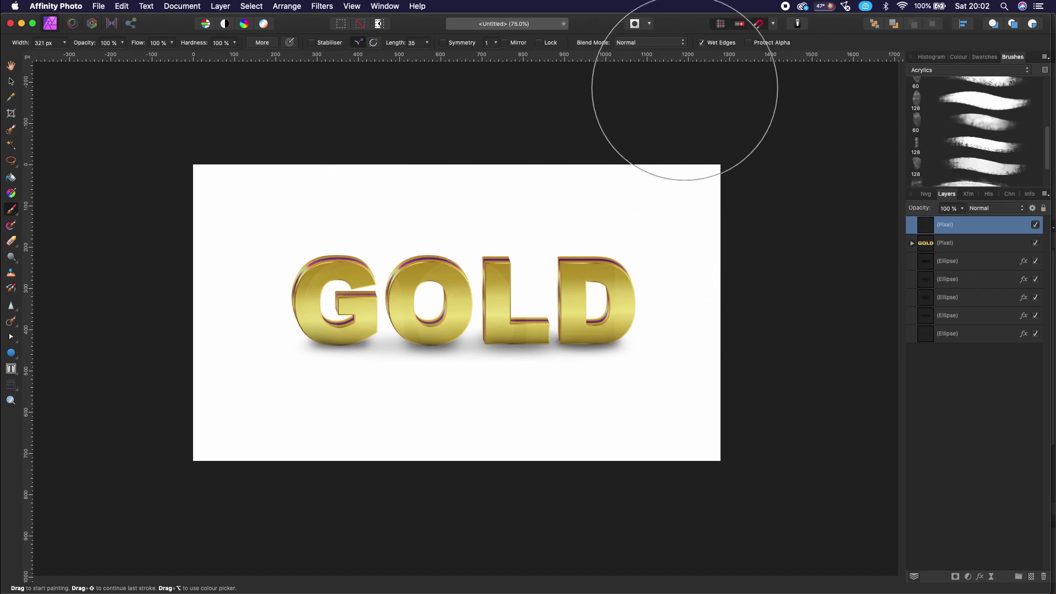
click(959, 56)
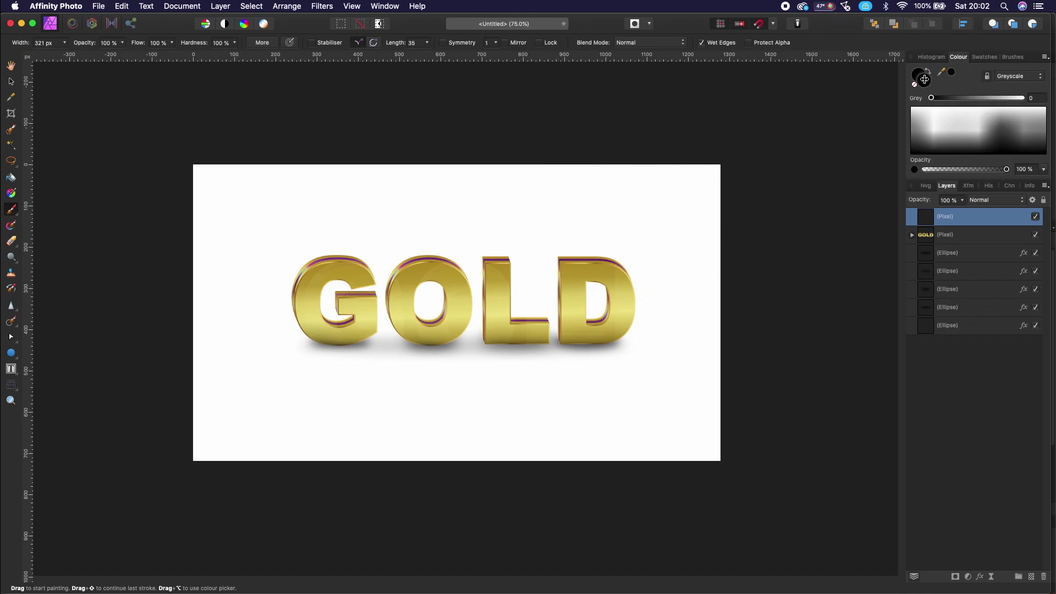
Step: Set the paint colour to red and try a few test strokes, undoing them
double_click(925, 80)
click(568, 224)
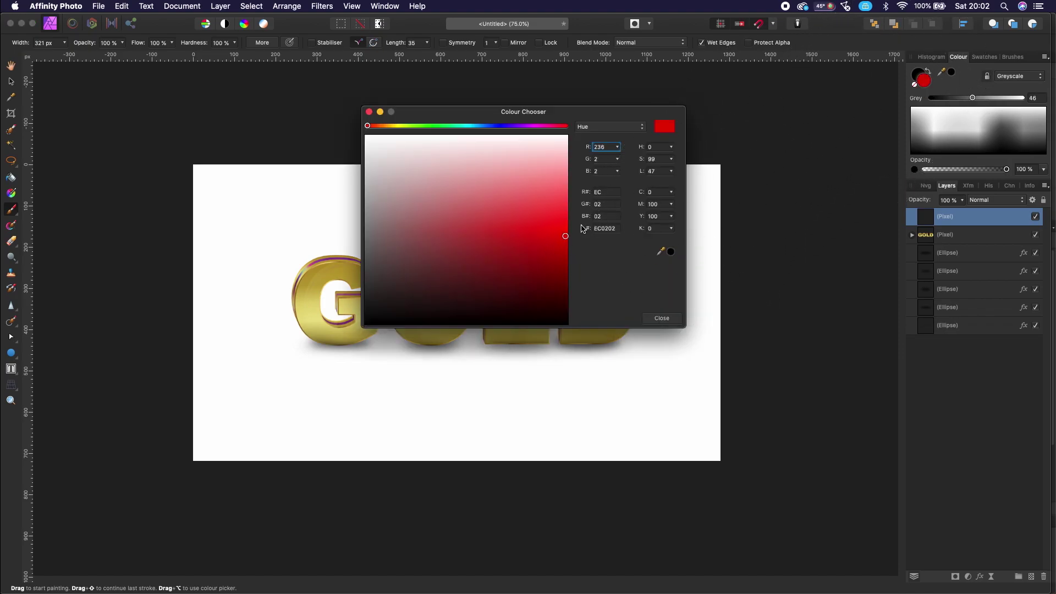
click(662, 319)
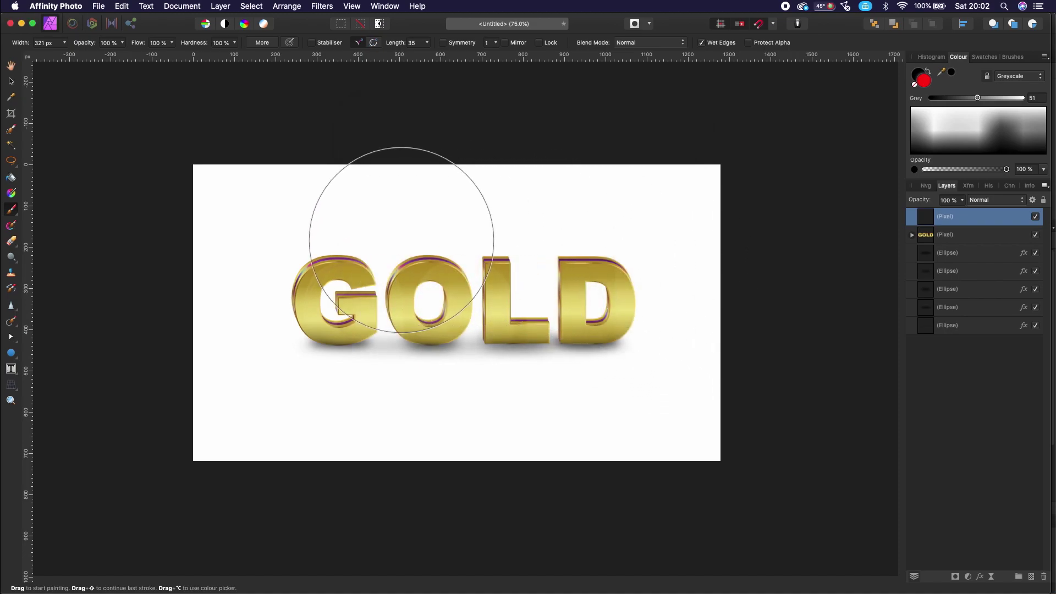
mouse_move(495, 231)
mouse_down()
mouse_move(555, 251)
mouse_move(464, 200)
mouse_move(319, 201)
mouse_move(460, 201)
mouse_move(607, 284)
mouse_up()
drag(457, 424, 578, 430)
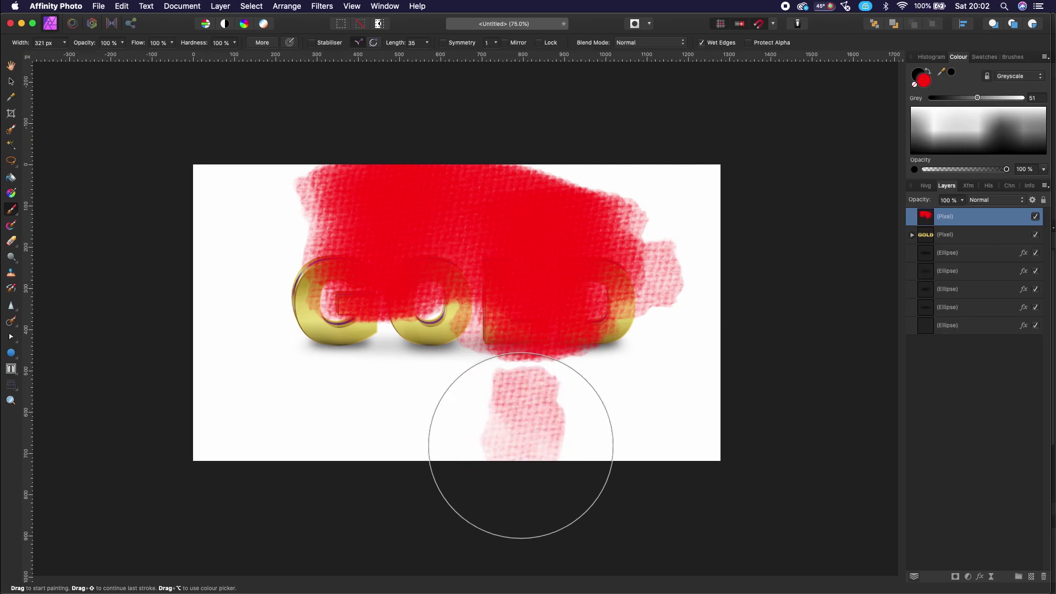
key(ctrl+z)
key(ctrl+z)
key(ctrl+z)
drag(462, 303, 448, 212)
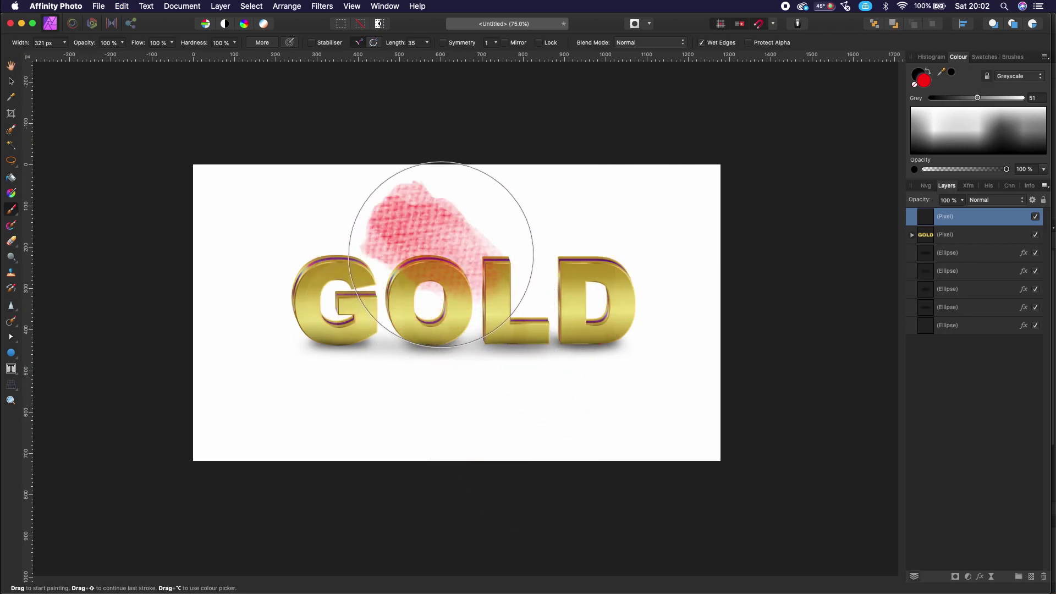
click(724, 465)
key(ctrl+z)
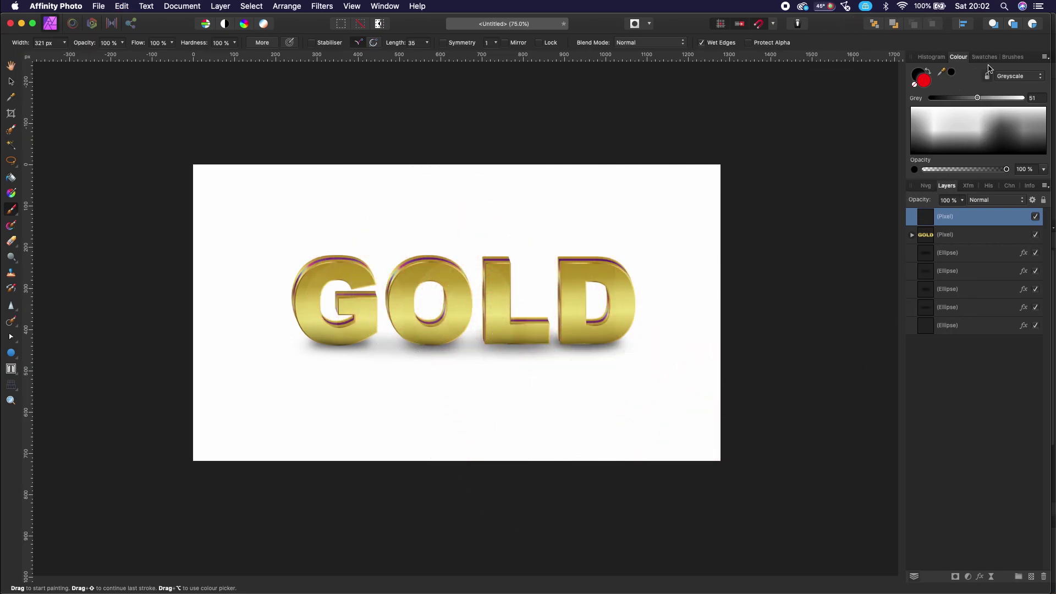
Step: Switch to the Engraving brush set and paint red texture across the whole canvas
click(1014, 58)
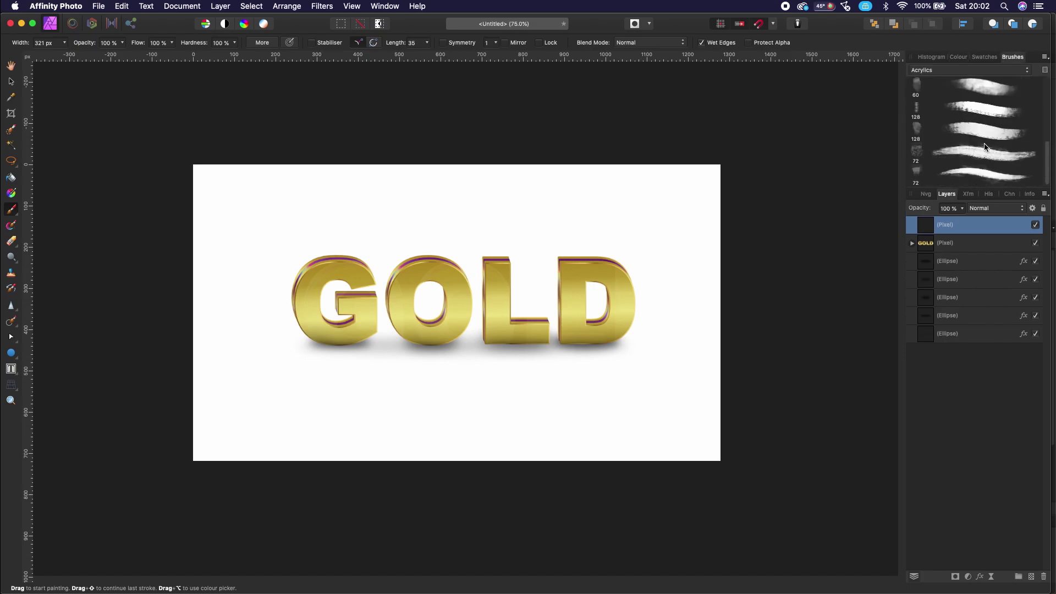
scroll(983, 140, up, 1)
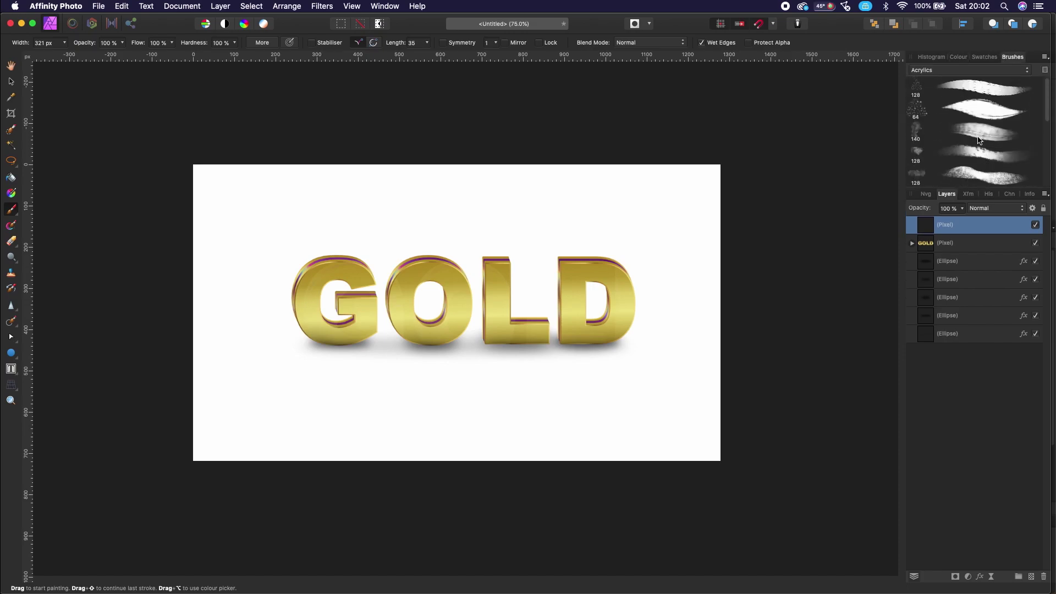
click(944, 71)
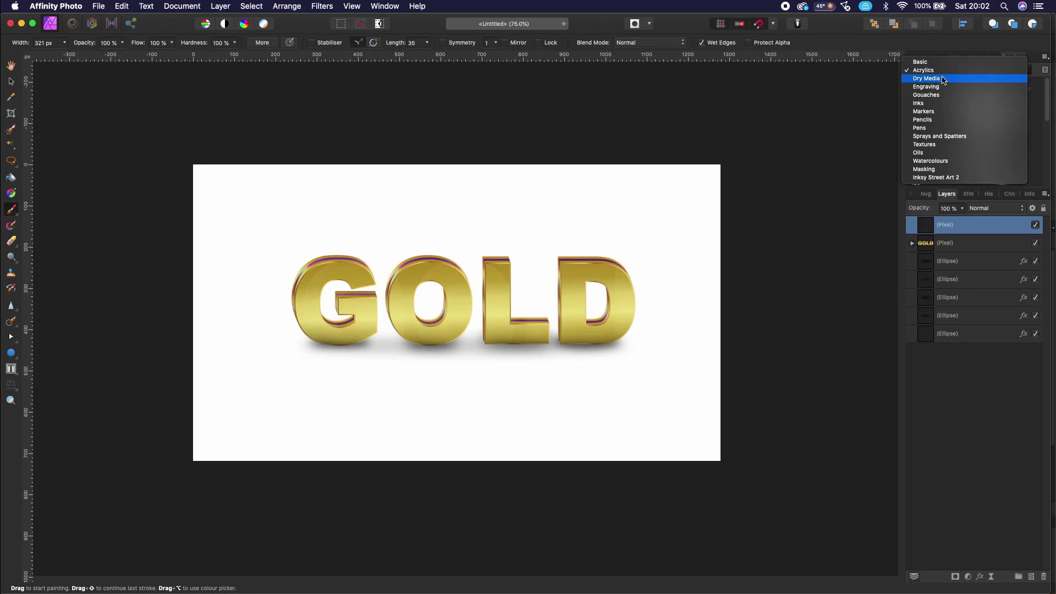
click(935, 86)
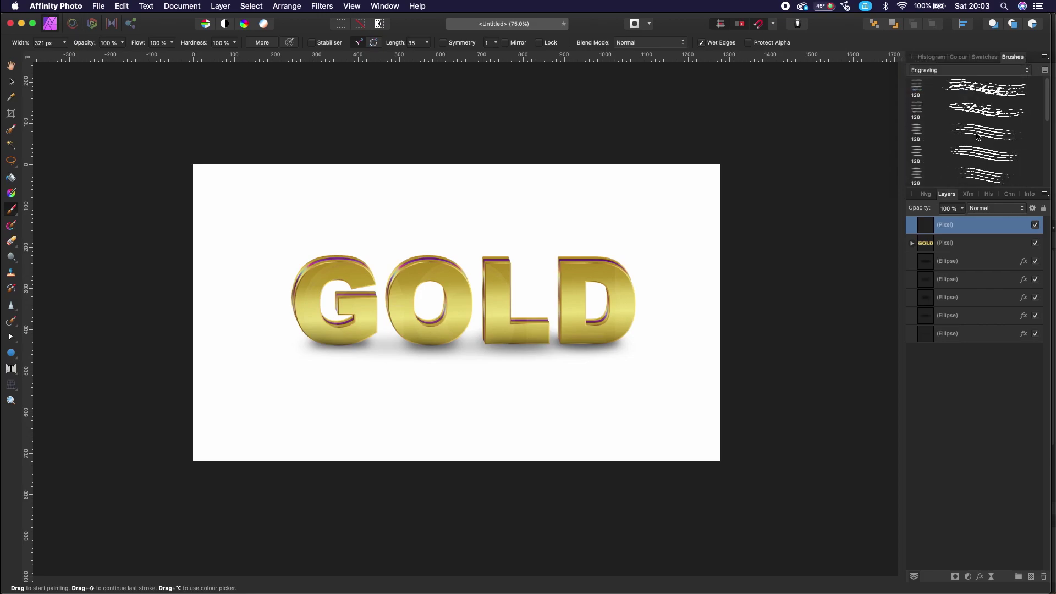
mouse_move(649, 220)
mouse_down()
mouse_move(377, 307)
mouse_move(577, 413)
mouse_up()
key(ctrl+z)
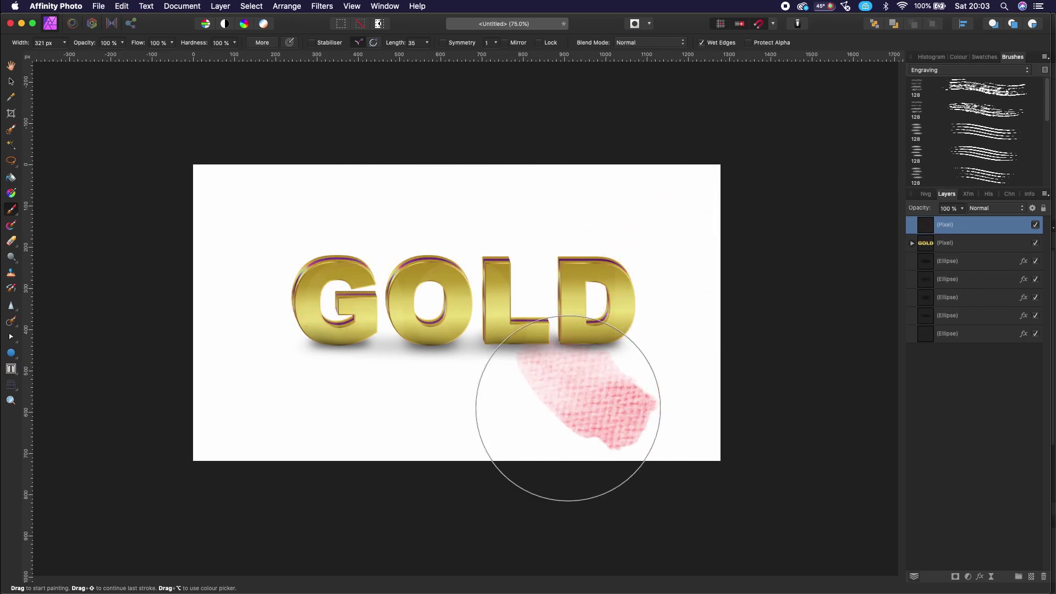
mouse_move(671, 318)
mouse_down()
mouse_move(454, 337)
mouse_move(212, 306)
mouse_move(342, 354)
mouse_move(672, 365)
mouse_move(400, 424)
mouse_move(229, 213)
mouse_move(735, 229)
mouse_move(709, 262)
mouse_up()
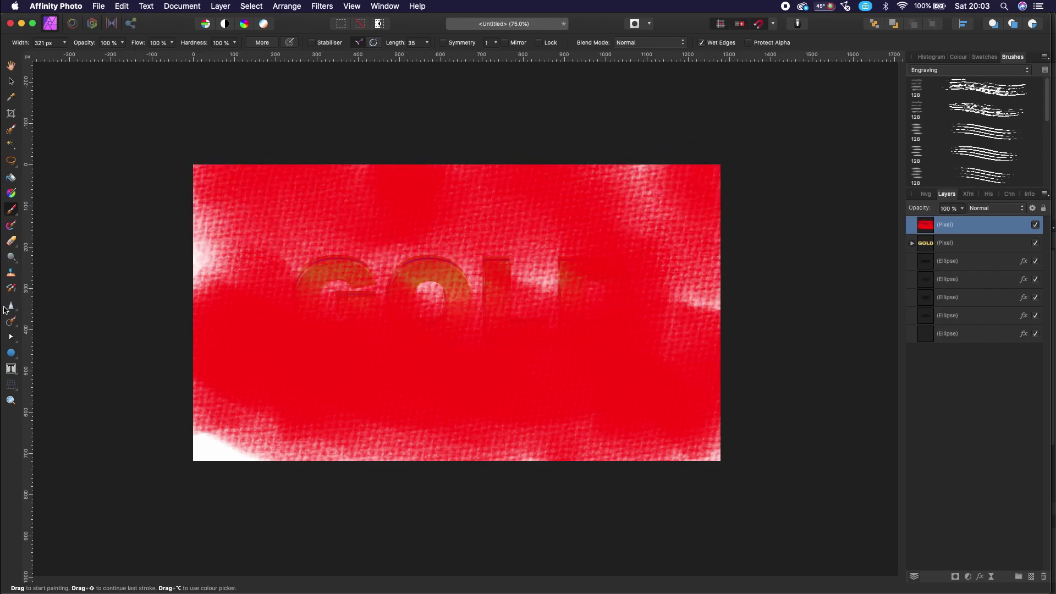
click(212, 483)
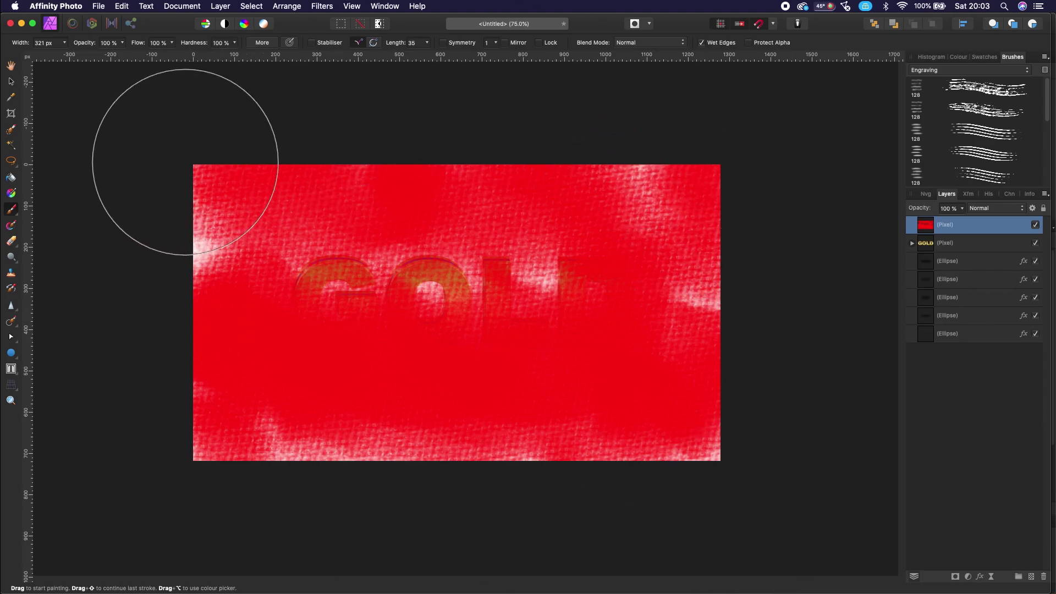
click(12, 83)
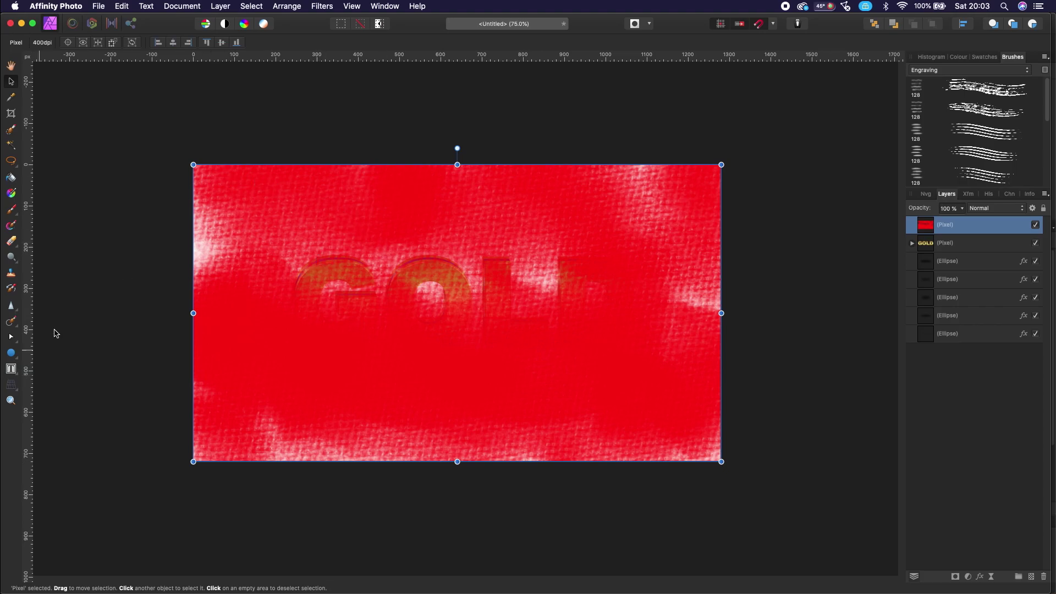
Step: Perspective-warp the red layer, pulling its top corners down toward the letters and bottom corners outward
click(11, 385)
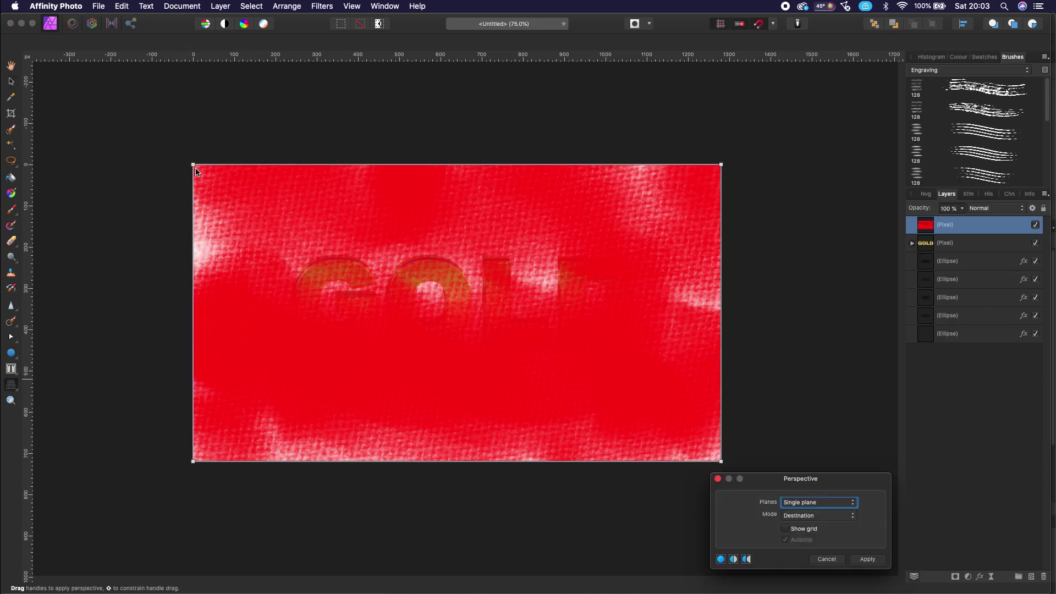
drag(197, 172, 245, 335)
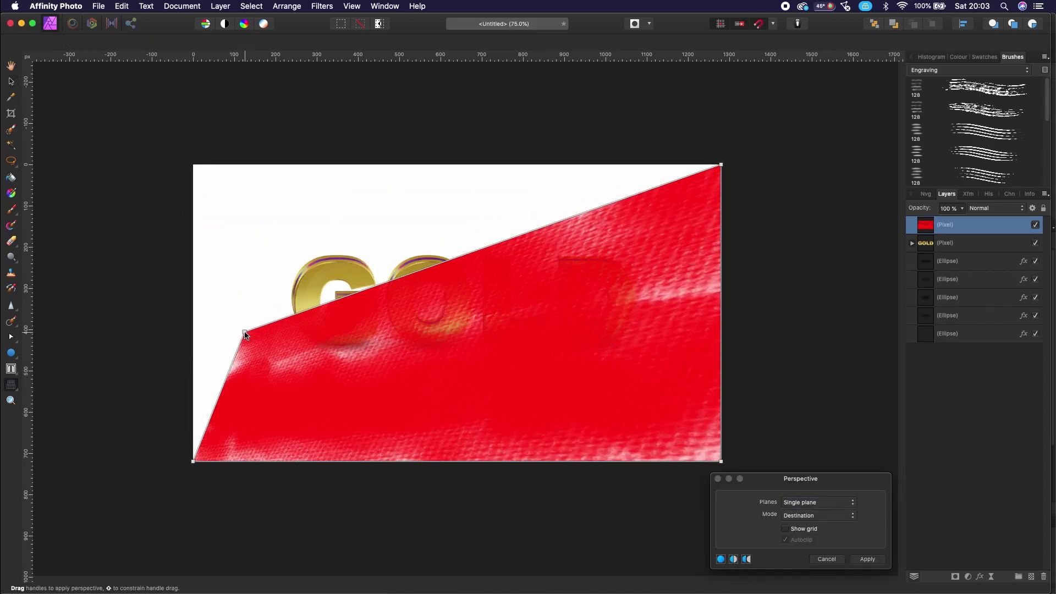
drag(193, 461, 101, 474)
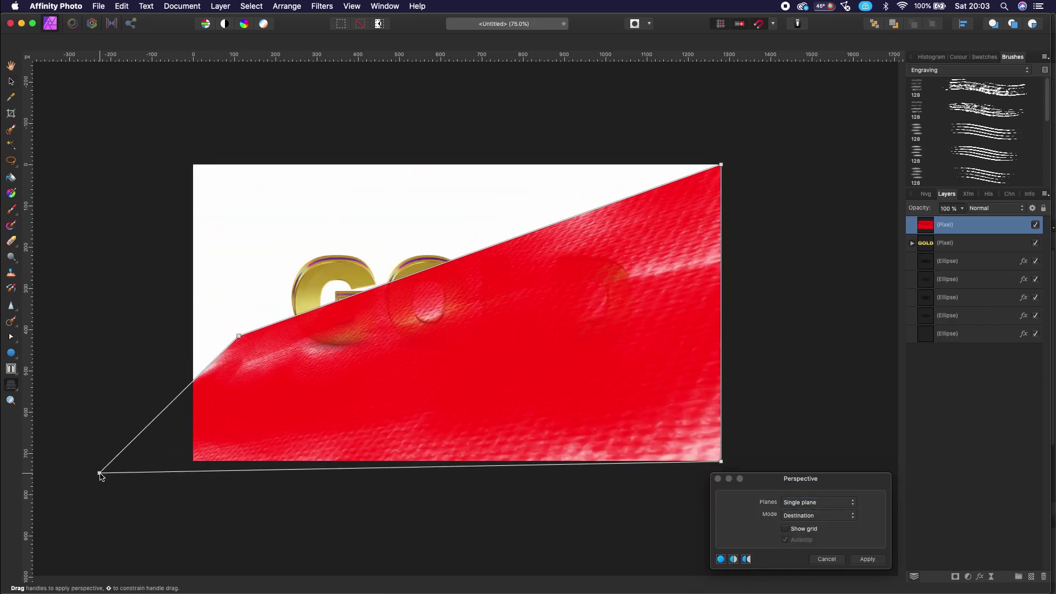
mouse_move(722, 165)
mouse_down()
mouse_move(654, 347)
mouse_move(660, 322)
mouse_up()
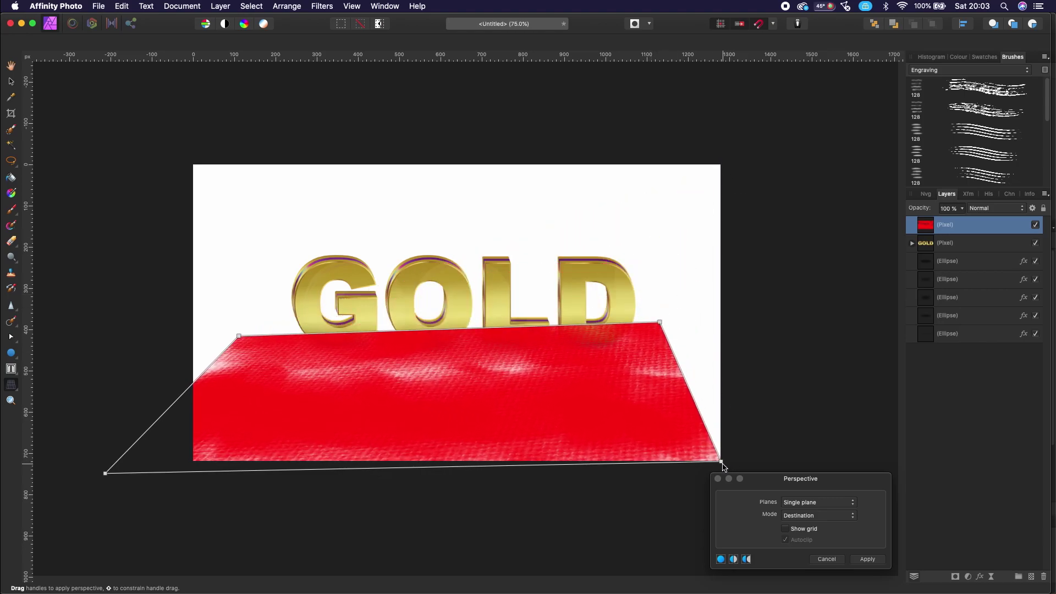
drag(721, 461, 892, 491)
drag(659, 323, 717, 358)
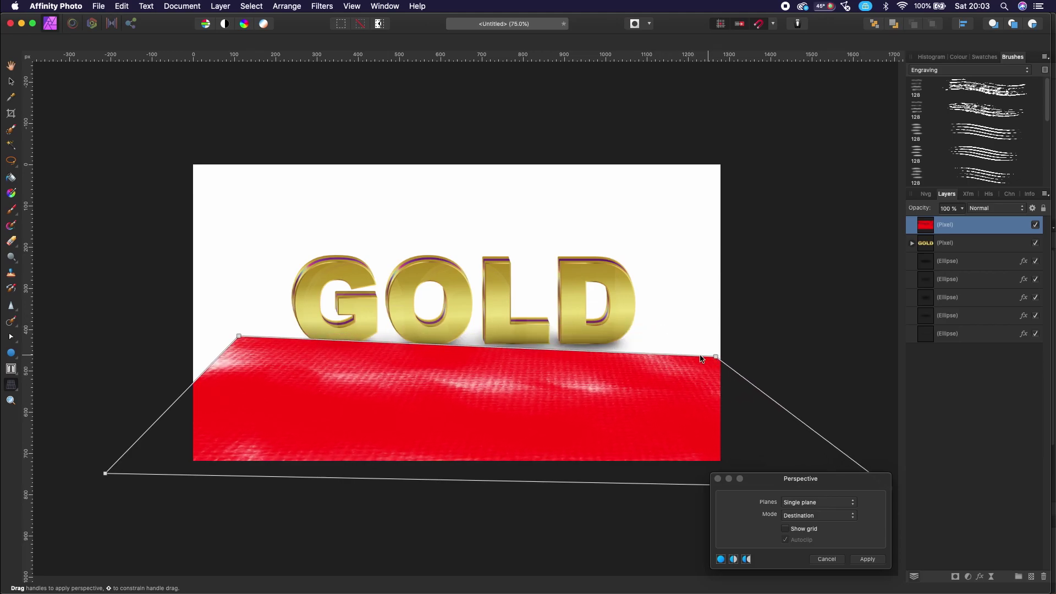
Step: Refine all four corners to level the floor's horizon and bottom edge across the lower half
key(super+minus)
key(super+minus)
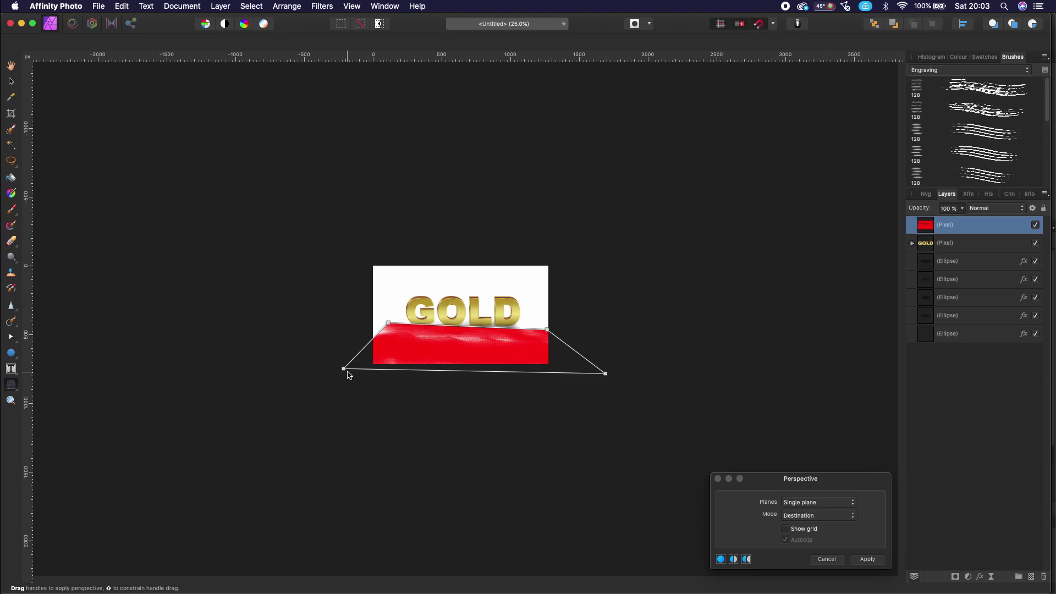
drag(344, 369, 315, 393)
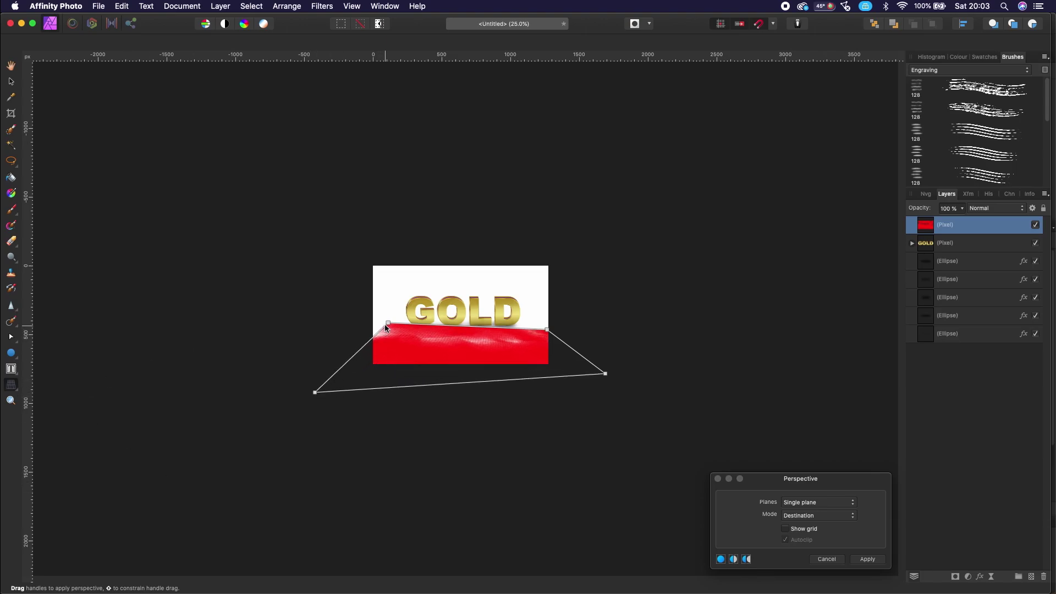
drag(386, 325, 372, 327)
drag(550, 331, 553, 316)
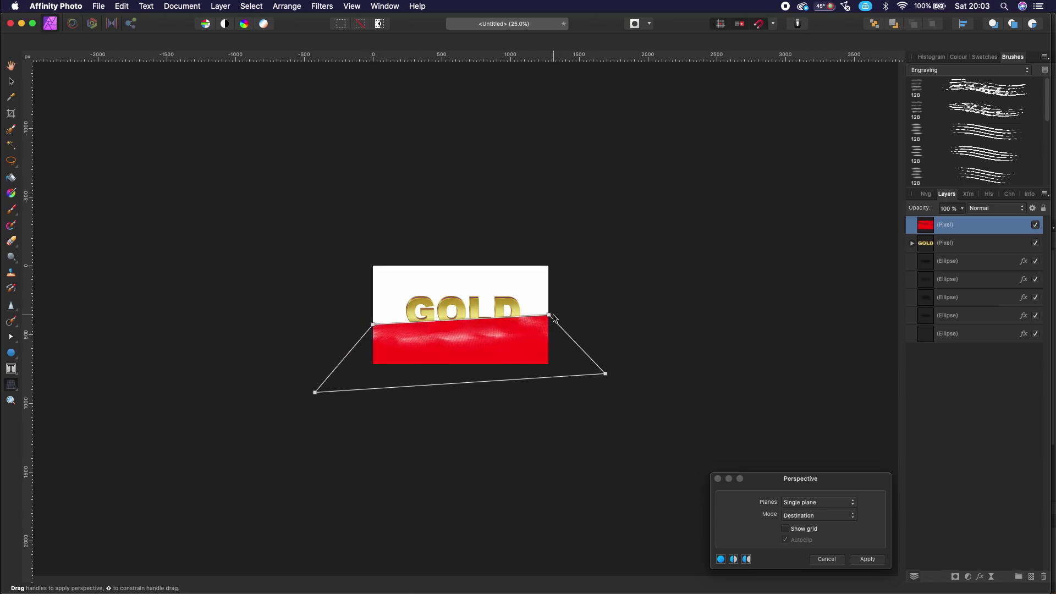
drag(372, 327, 371, 318)
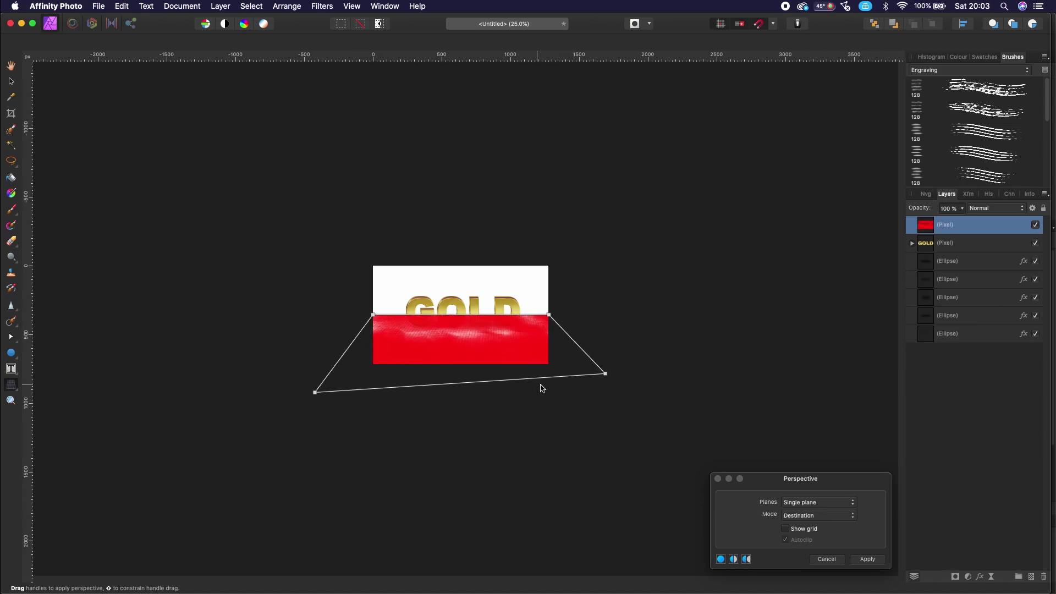
drag(606, 374, 673, 393)
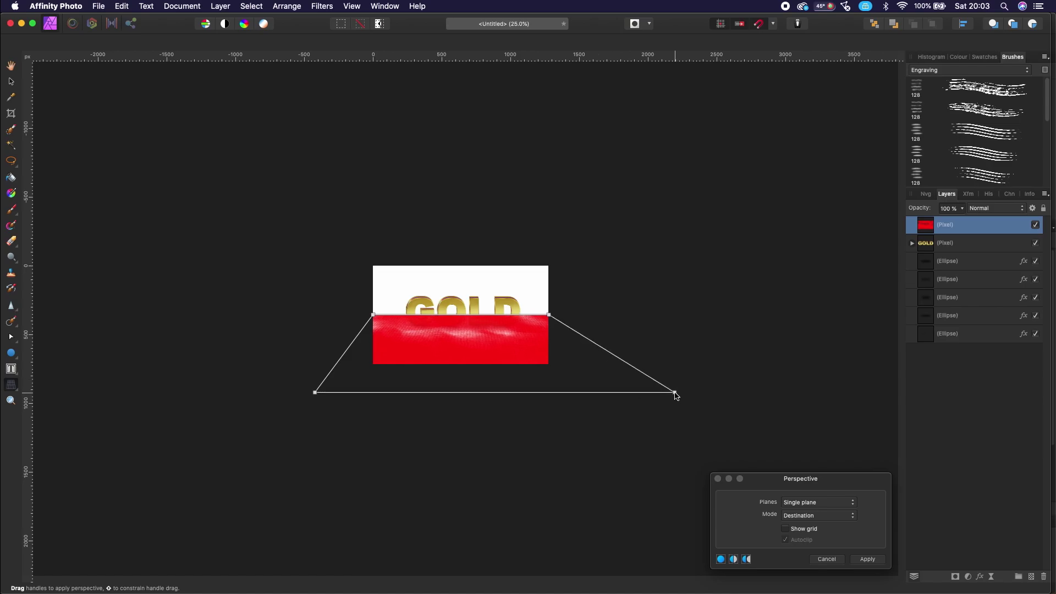
mouse_move(316, 393)
mouse_down()
mouse_move(265, 402)
mouse_move(256, 386)
mouse_up()
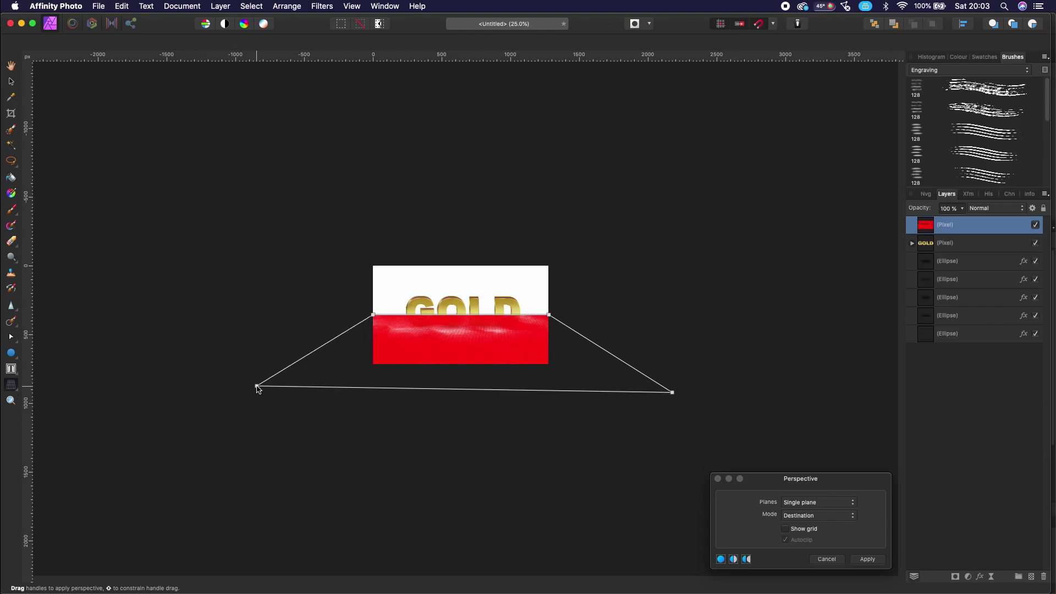
drag(672, 393, 697, 386)
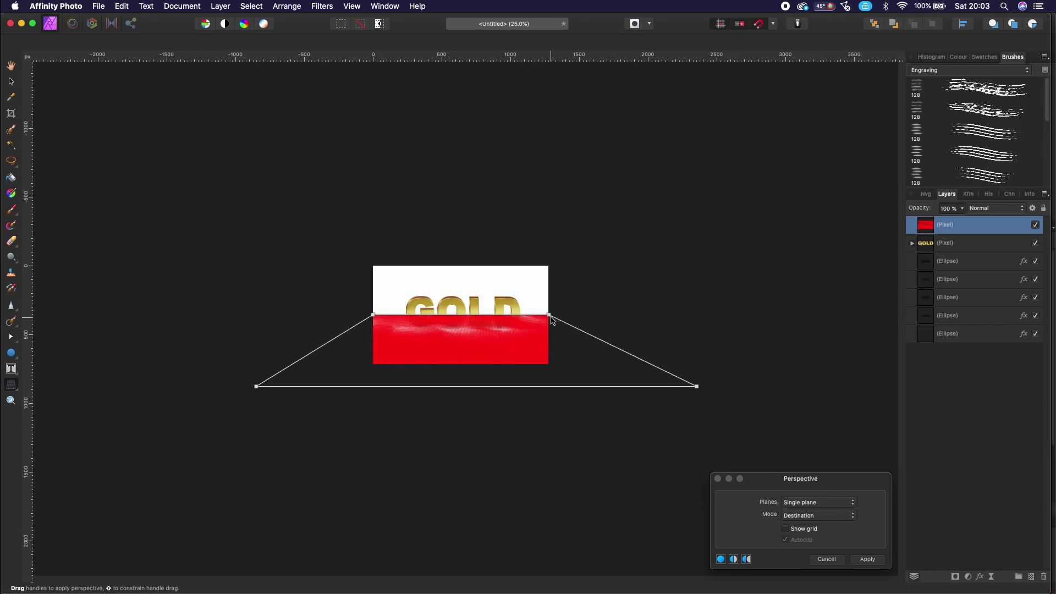
key(super+equal)
key(super+equal)
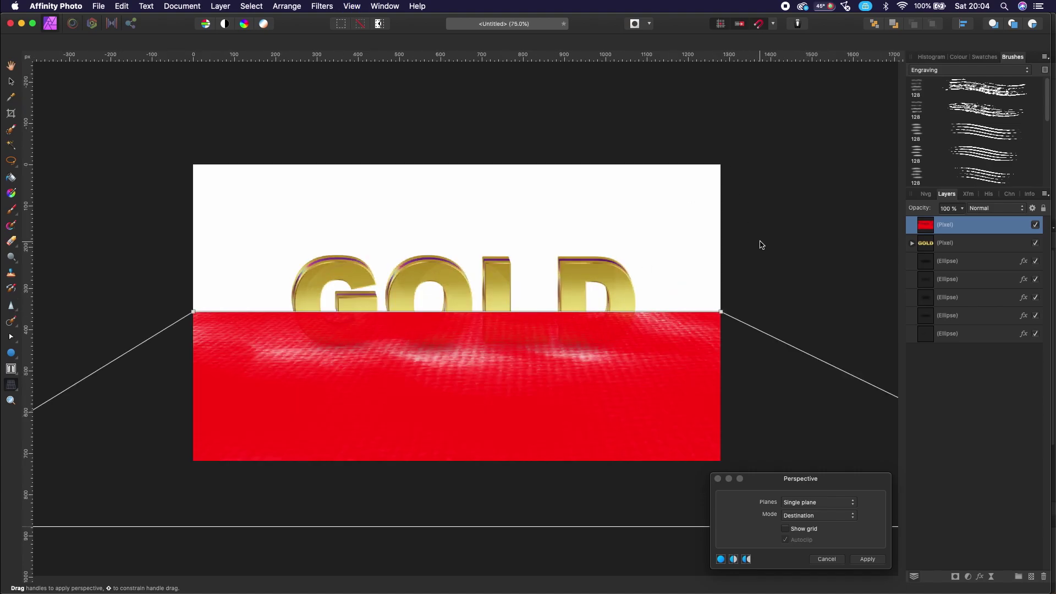
Step: Apply the perspective warp and move the red floor layer beneath the GOLD text and shadows
click(11, 82)
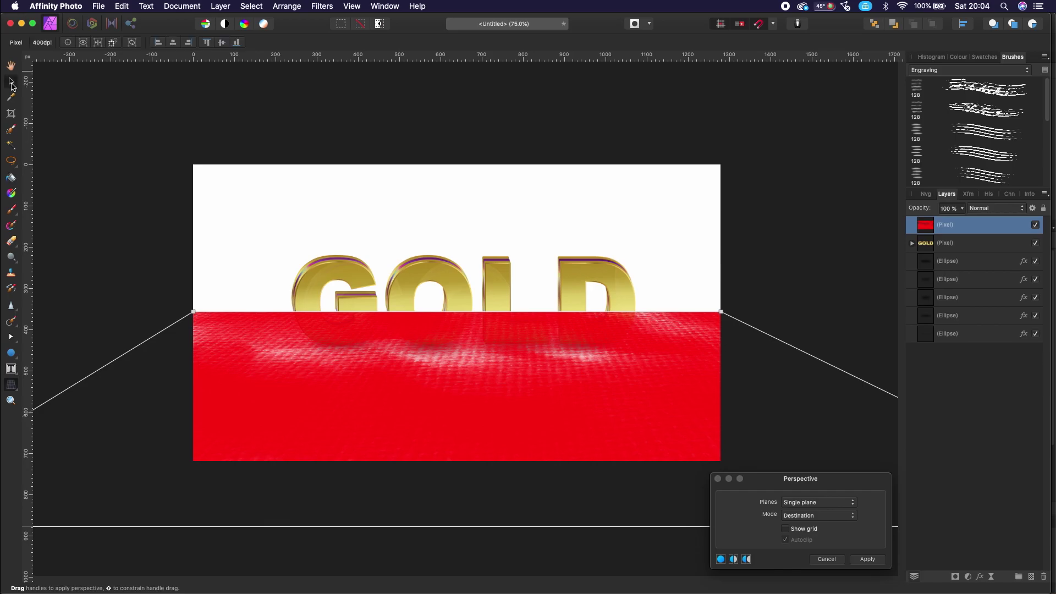
drag(960, 233, 949, 340)
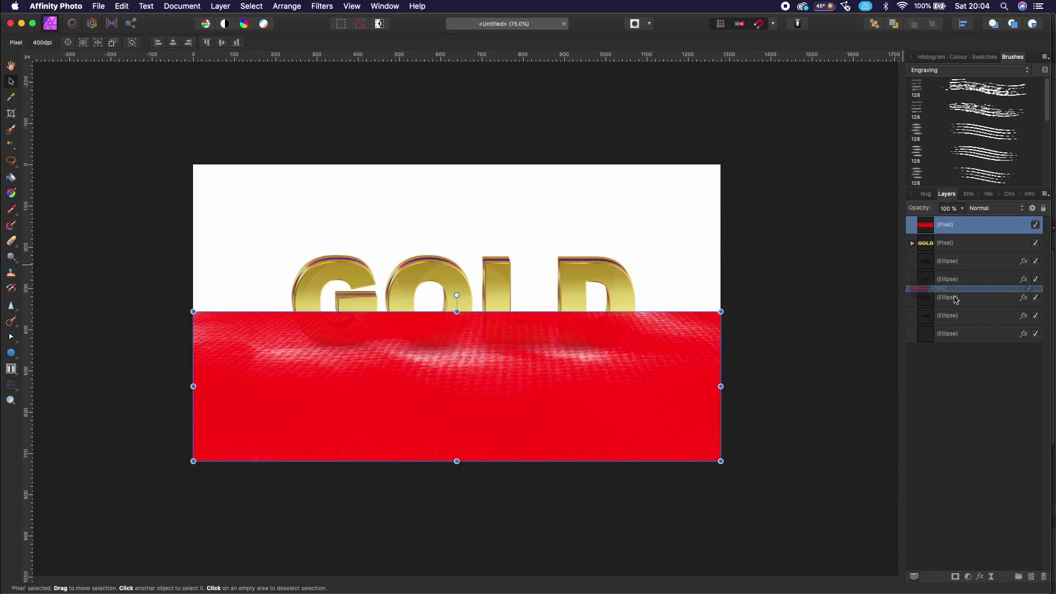
click(779, 363)
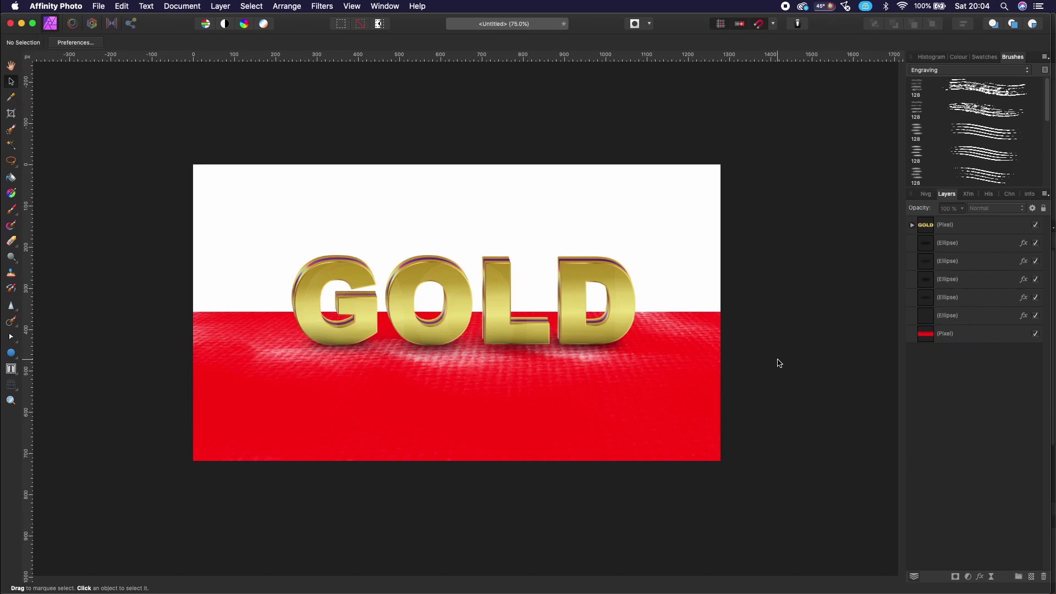
Step: Add an HSL Shift to the floor: lower saturation, shift hue toward purple, raise luminosity
click(676, 382)
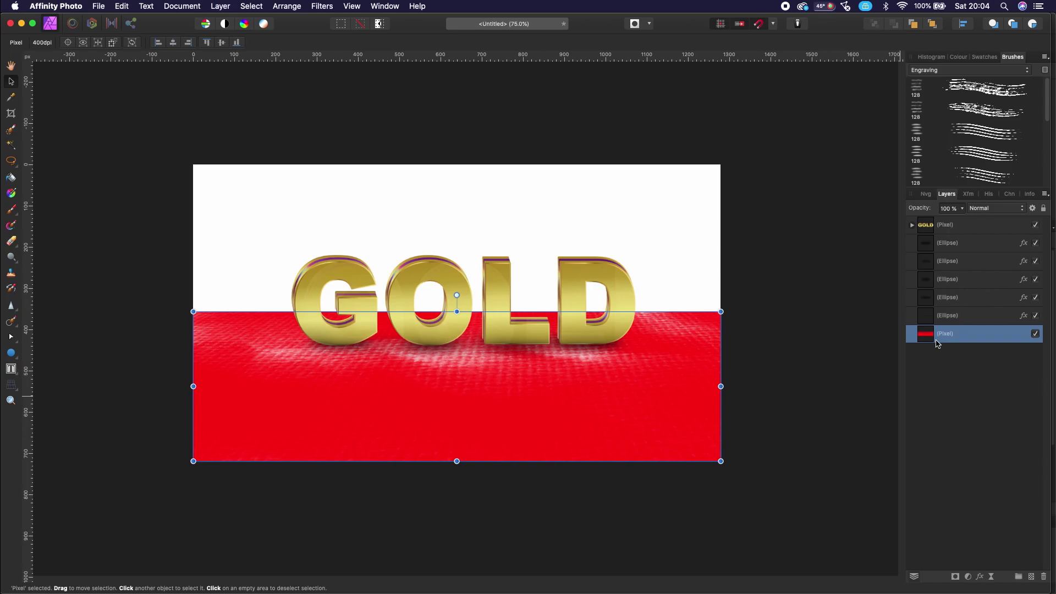
key(super+u)
drag(773, 545, 675, 507)
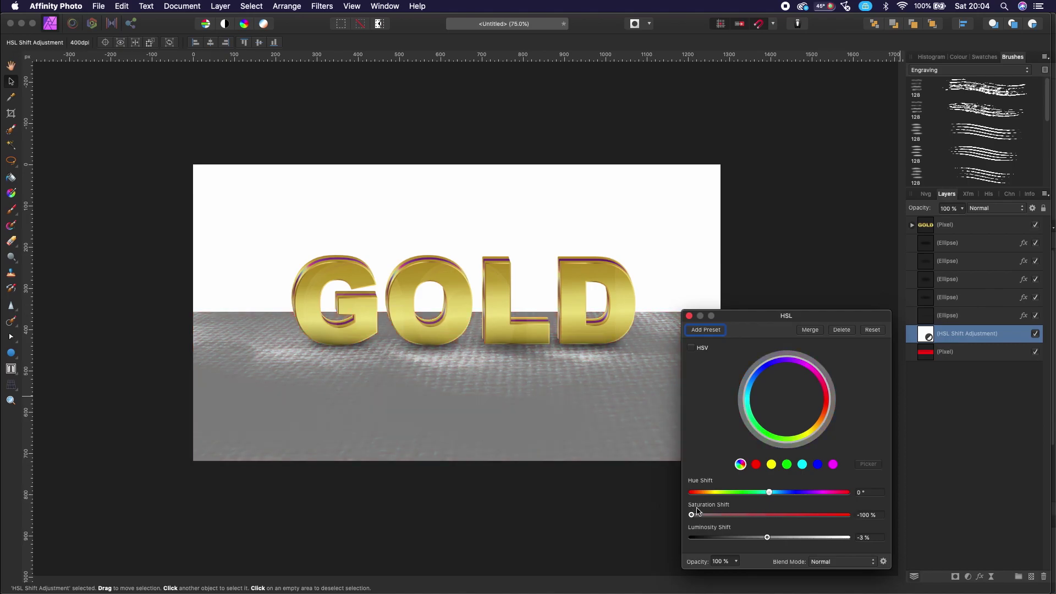
drag(765, 542, 770, 537)
drag(692, 514, 702, 517)
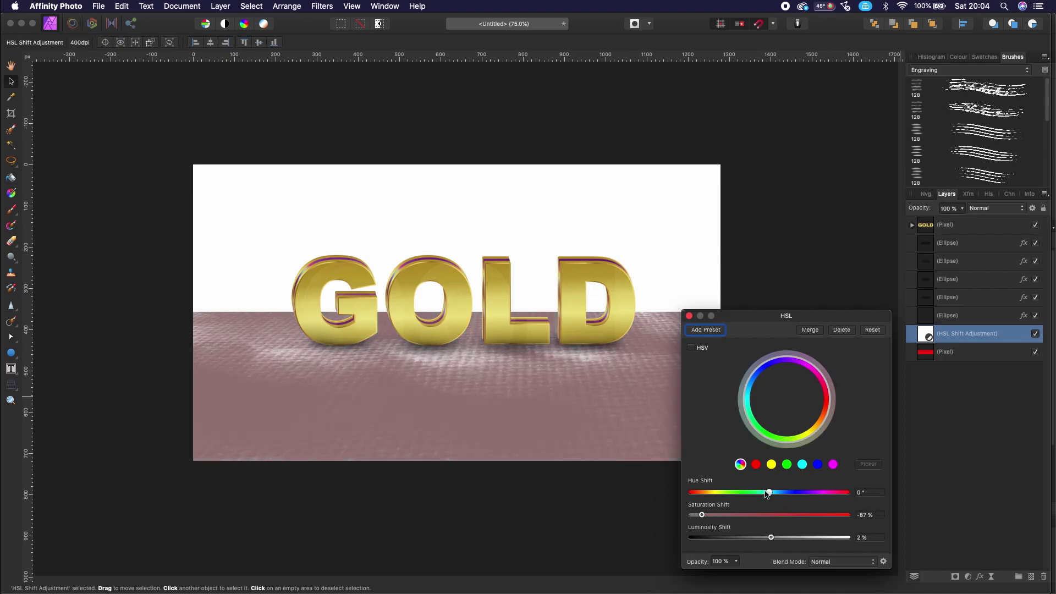
mouse_move(767, 493)
mouse_down()
mouse_move(814, 497)
mouse_move(792, 493)
mouse_up()
drag(775, 537, 778, 537)
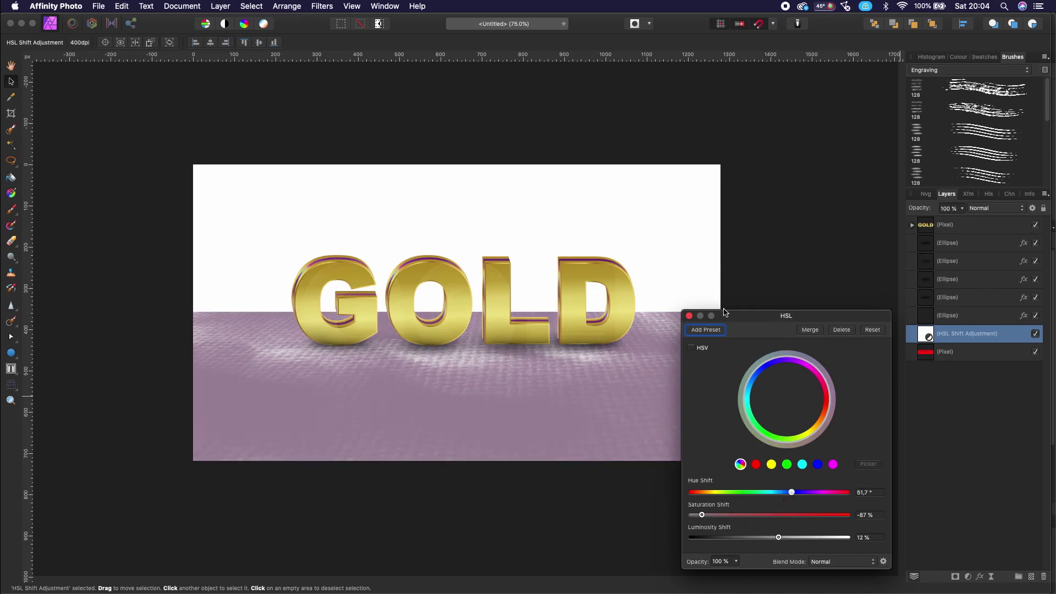
click(689, 316)
click(808, 326)
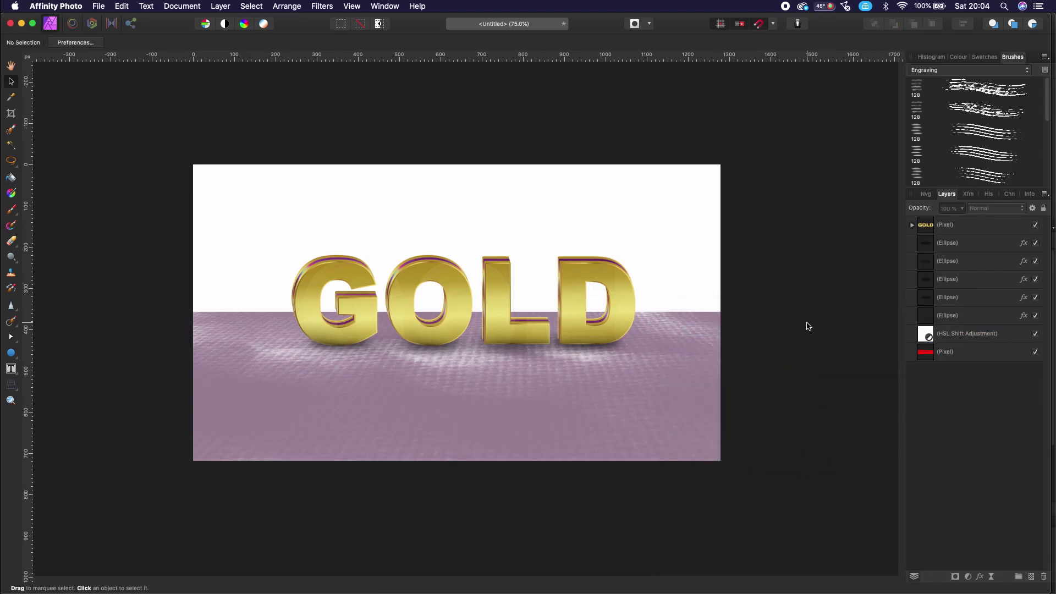
Step: Fade the floor layer to about 29% opacity
click(961, 337)
click(965, 352)
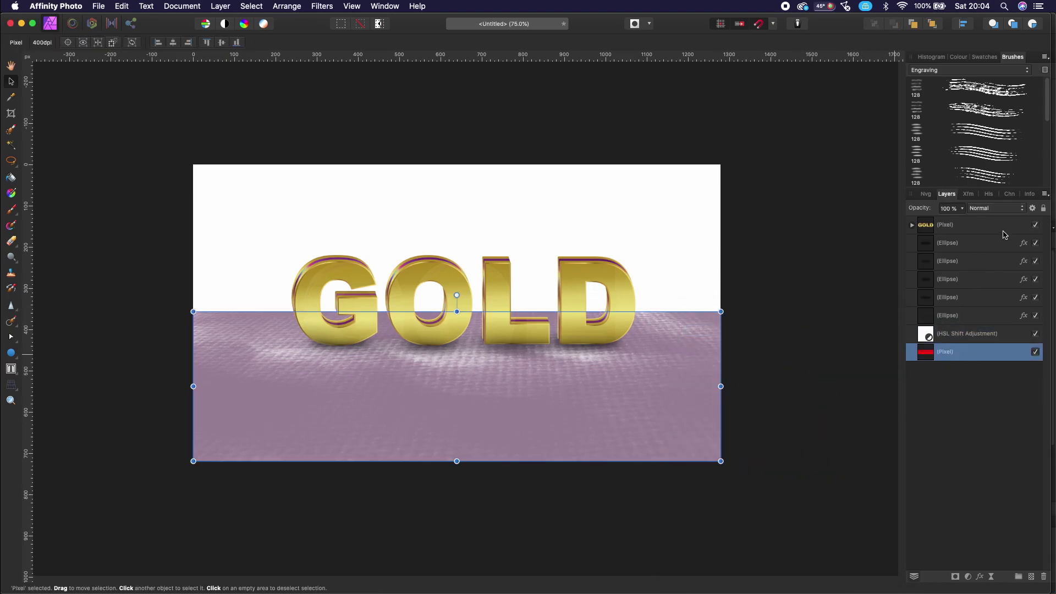
click(962, 208)
mouse_move(965, 221)
mouse_down()
mouse_move(874, 238)
mouse_move(891, 241)
mouse_up()
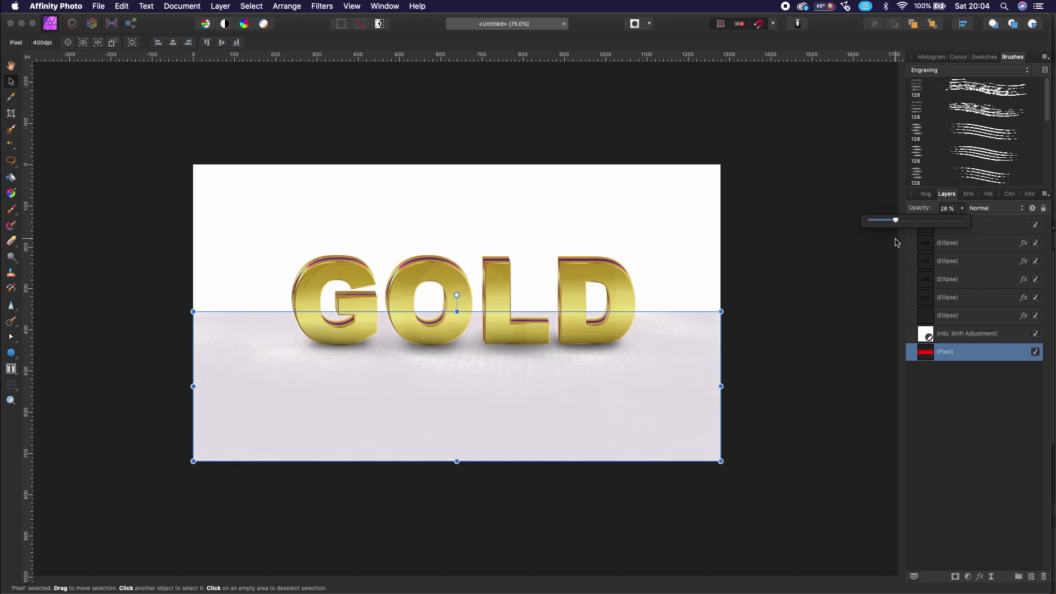
click(807, 398)
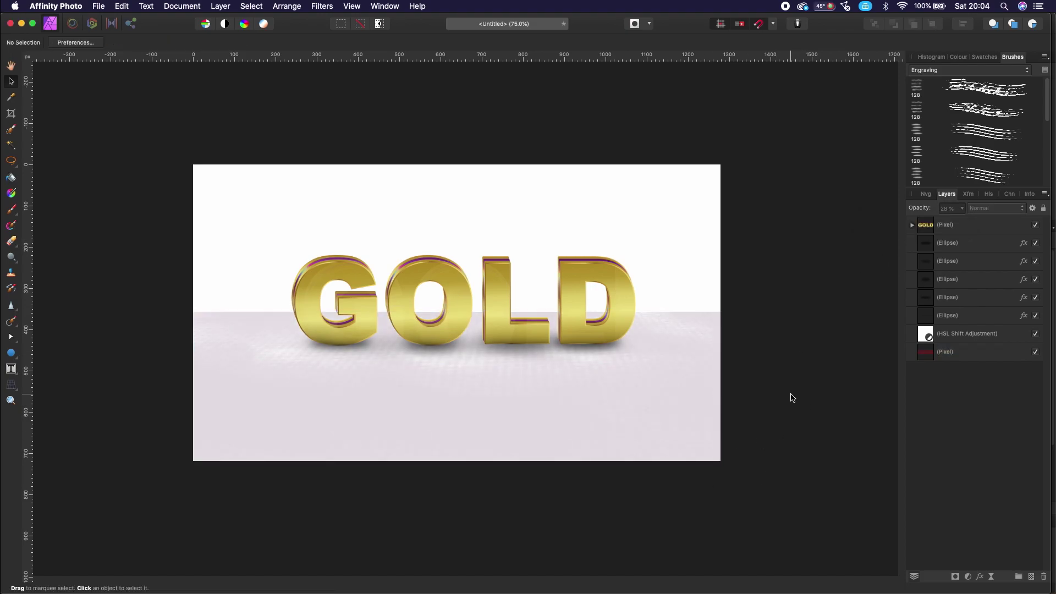
Step: Add a mask to the floor layer and pick the Paint Brush with the Basic brush set
click(961, 352)
click(959, 578)
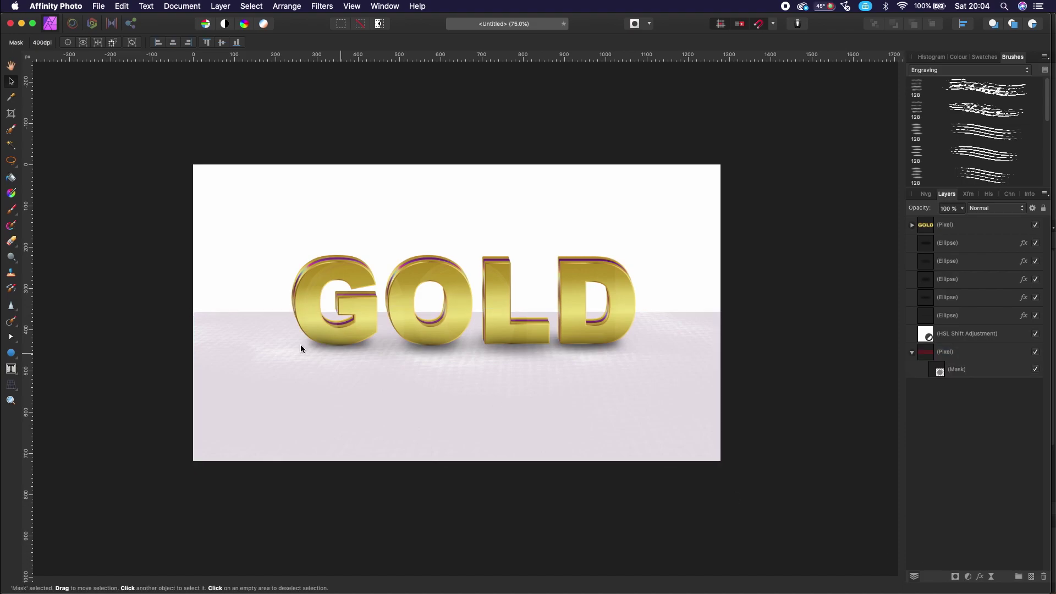
click(12, 209)
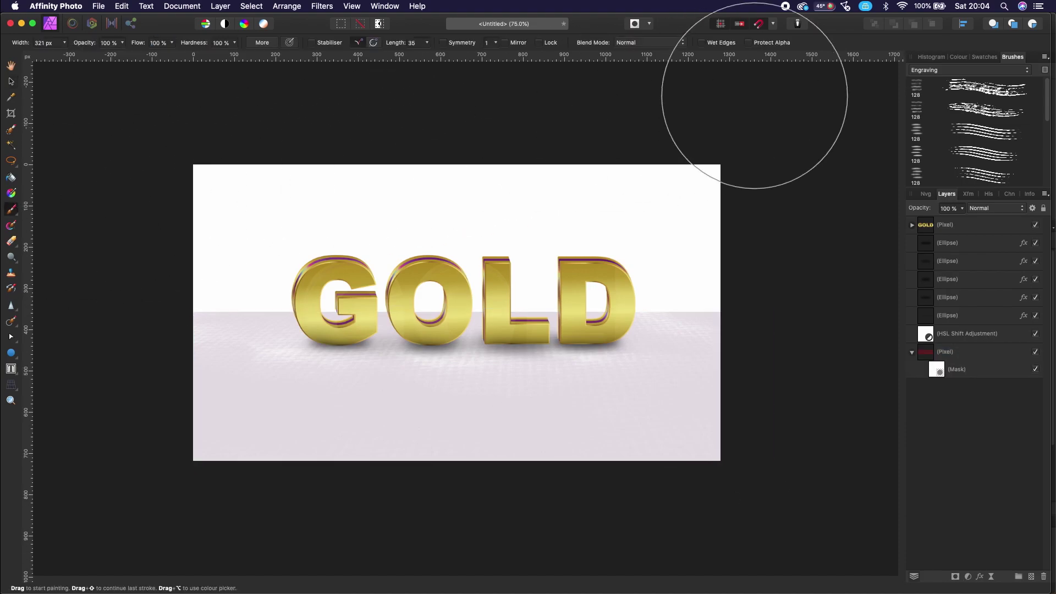
click(1019, 70)
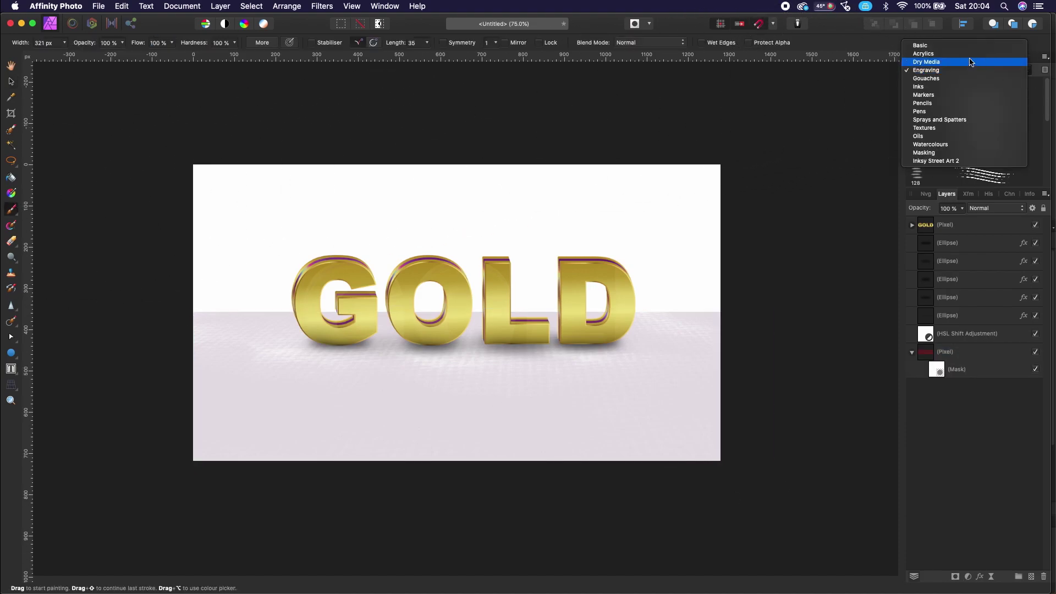
click(959, 44)
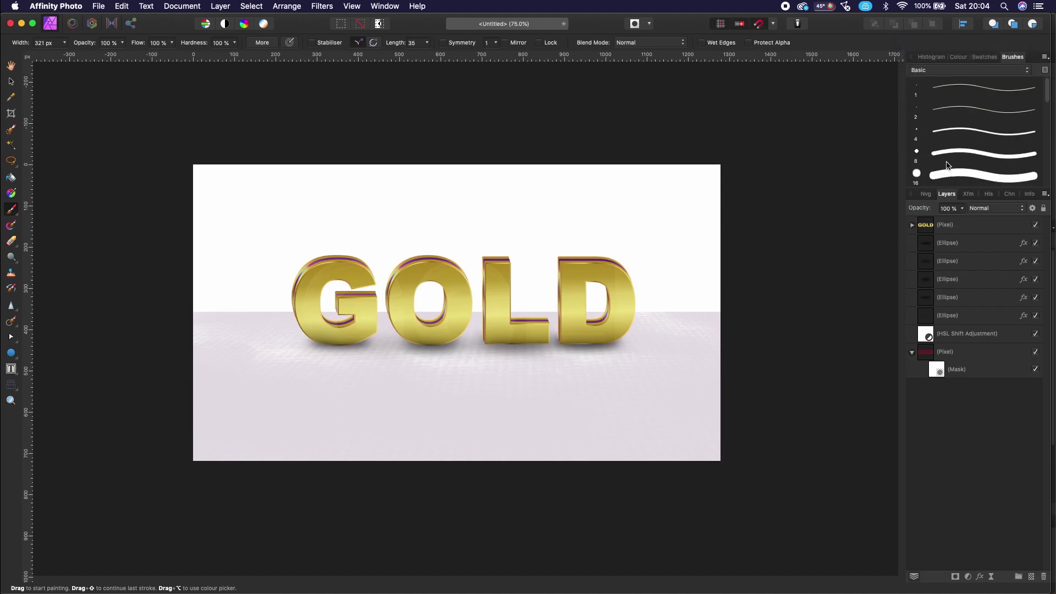
Step: Choose the soft 32 px Basic brush and enlarge it to a few hundred pixels
scroll(1010, 153, down, 5)
scroll(991, 160, down, 5)
scroll(974, 165, down, 3)
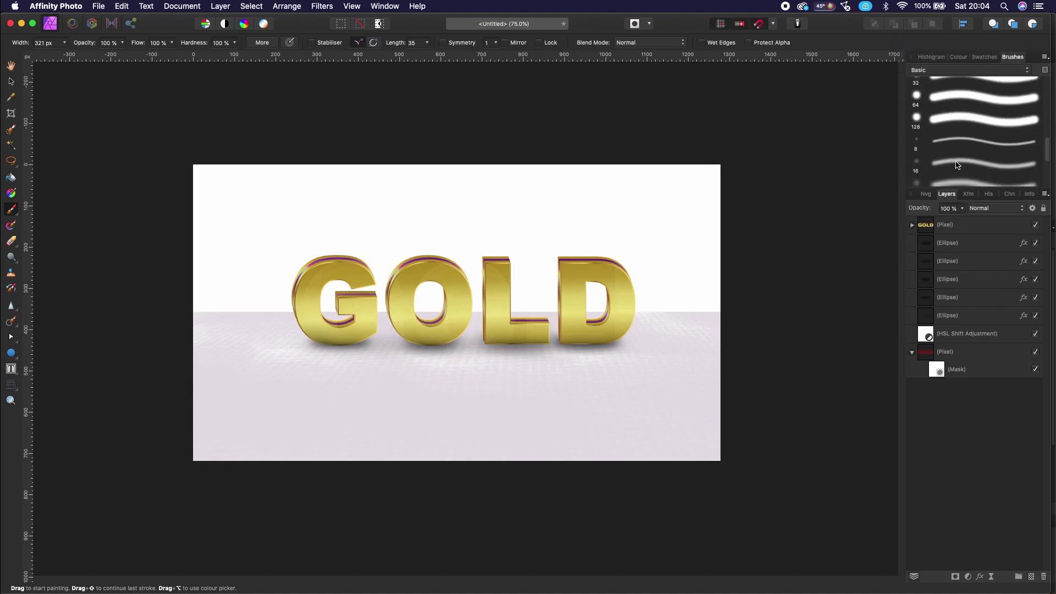
scroll(959, 171, down, 2)
scroll(960, 165, up, 2)
scroll(960, 154, up, 1)
scroll(957, 138, up, 3)
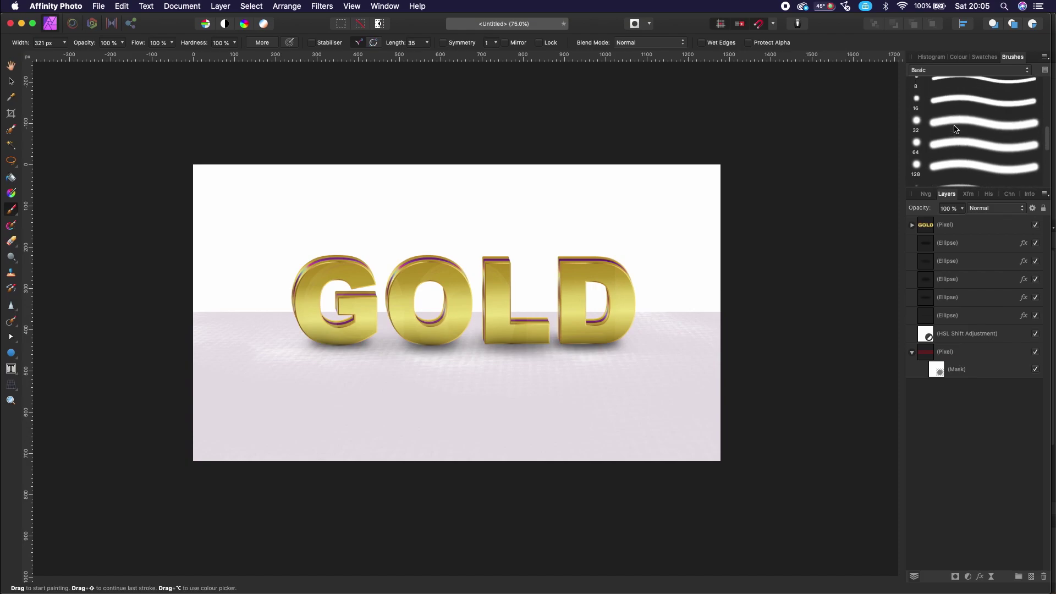
scroll(954, 125, up, 2)
click(955, 124)
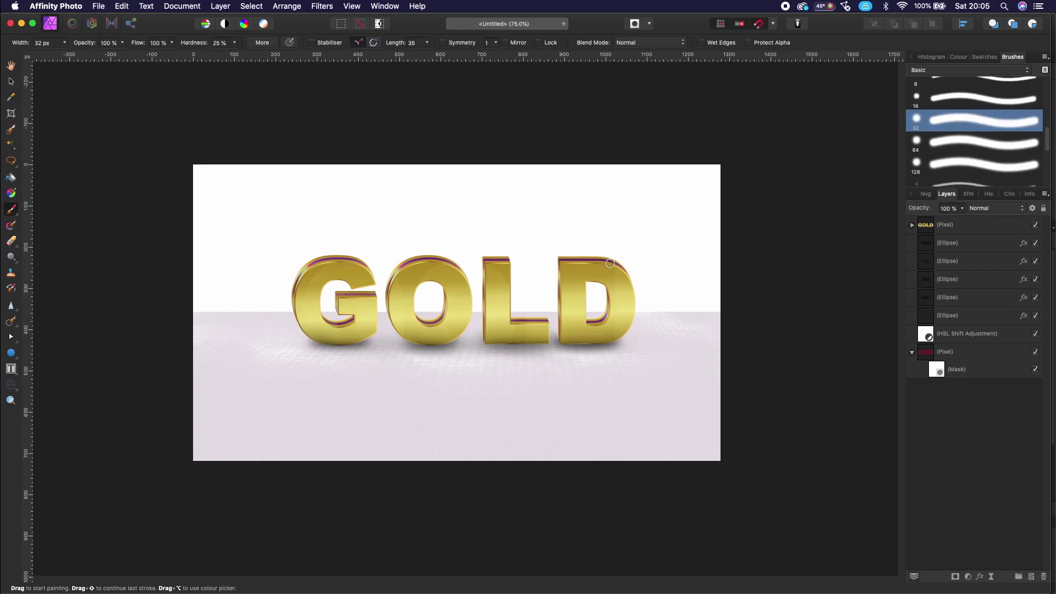
drag(611, 266, 691, 287)
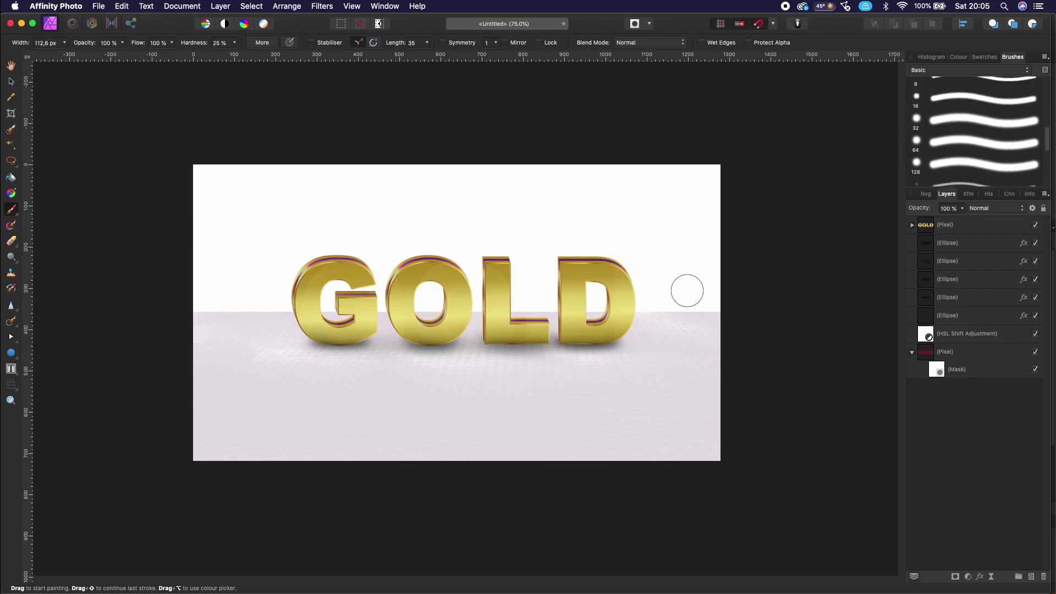
Step: Paint black on the floor mask along the horizon to fade its far edge into white
click(958, 57)
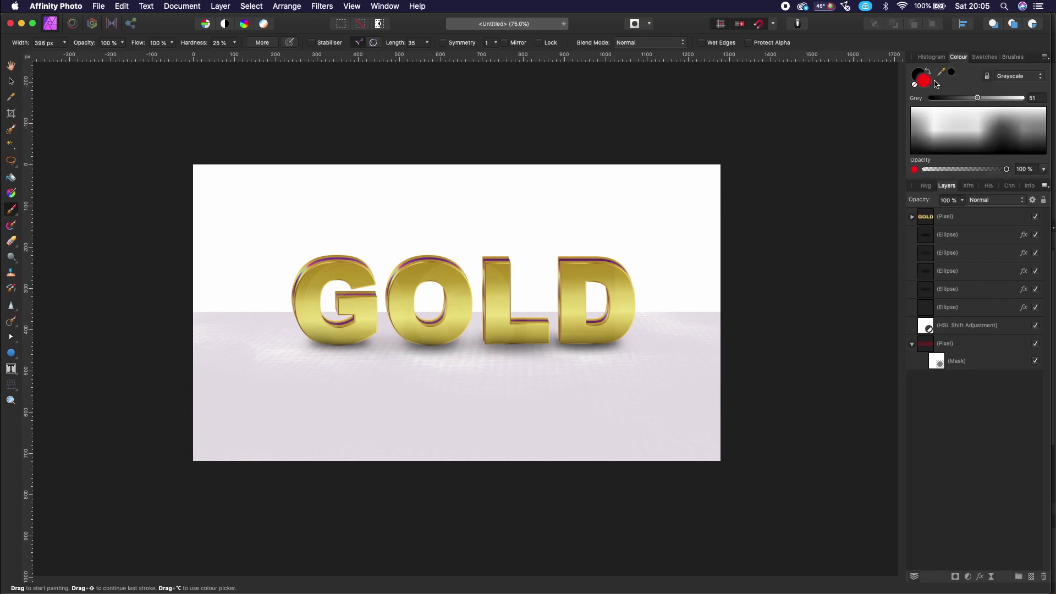
click(931, 71)
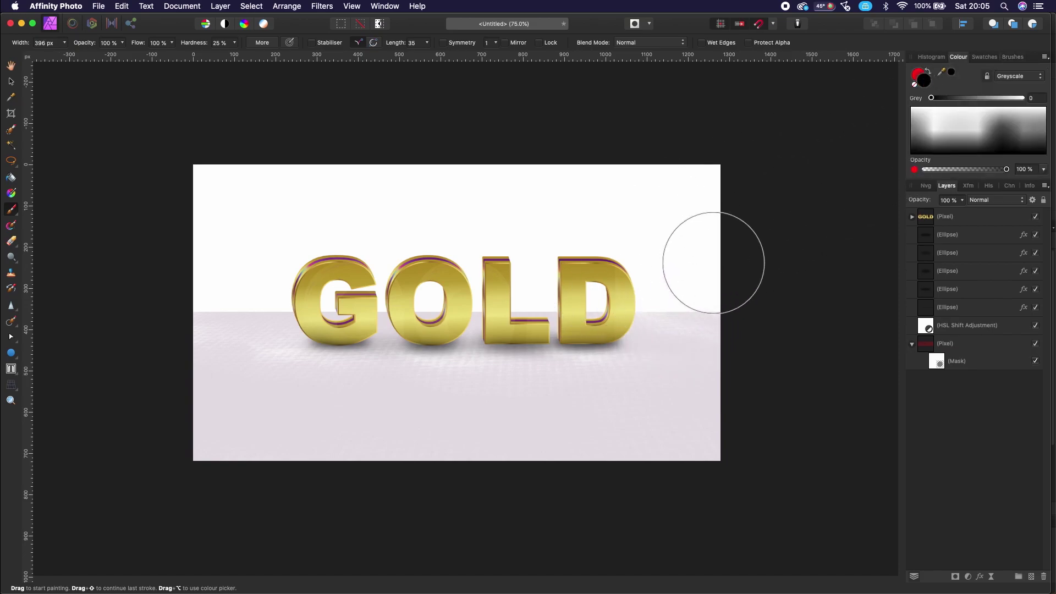
mouse_move(732, 267)
mouse_down()
mouse_move(625, 248)
mouse_move(389, 236)
mouse_move(720, 263)
mouse_move(559, 236)
mouse_move(429, 243)
mouse_move(238, 274)
mouse_move(125, 273)
mouse_move(353, 236)
mouse_move(661, 260)
mouse_move(798, 242)
mouse_move(290, 255)
mouse_move(456, 269)
mouse_up()
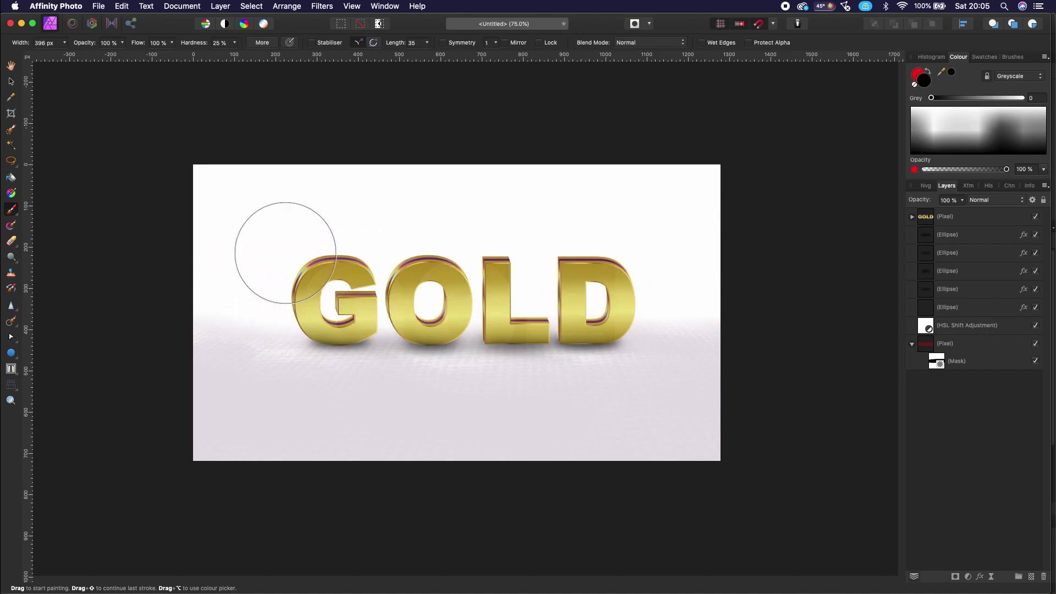
key(bracketright)
key(bracketright)
key(bracketright)
key(bracketright)
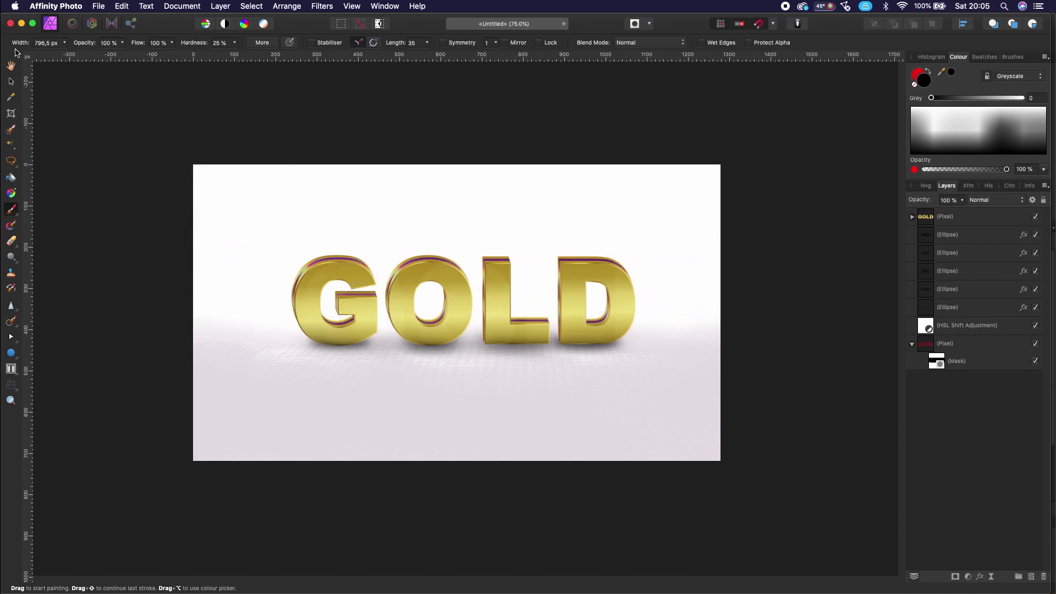
click(11, 81)
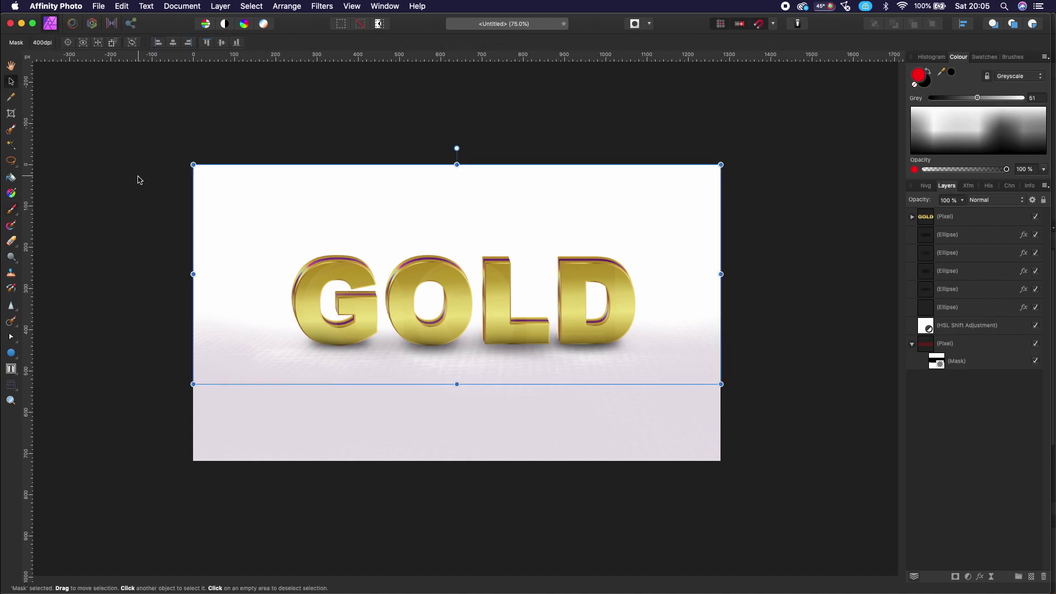
click(140, 179)
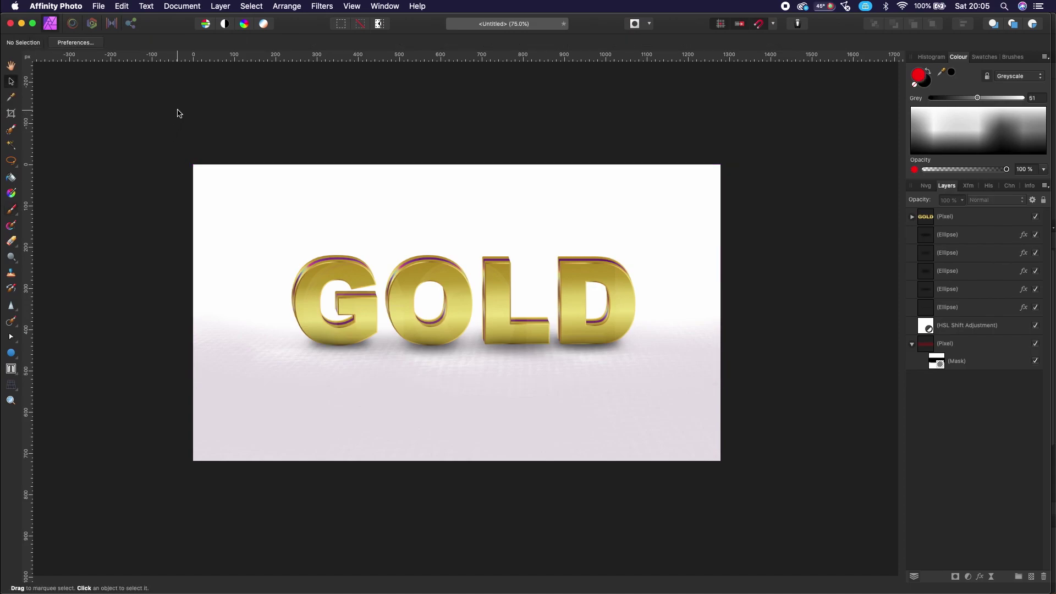
key(super+1)
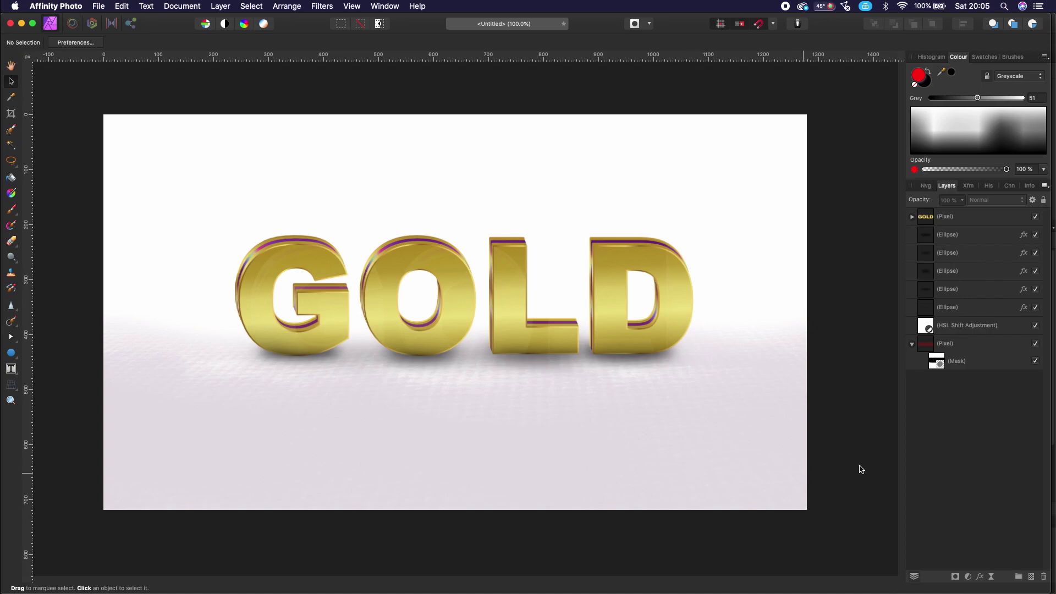
click(971, 363)
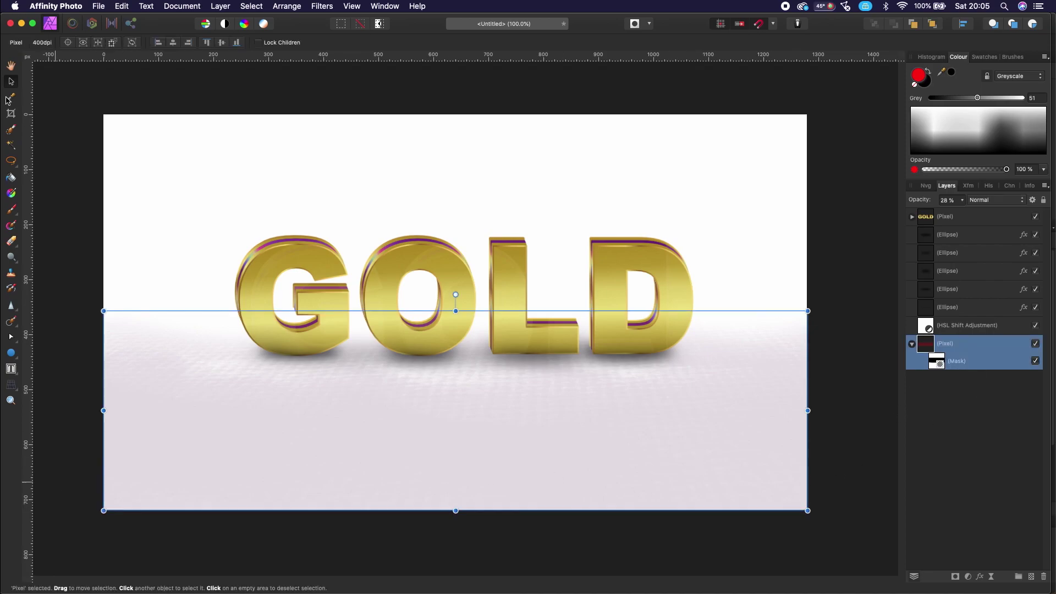
right_click(14, 211)
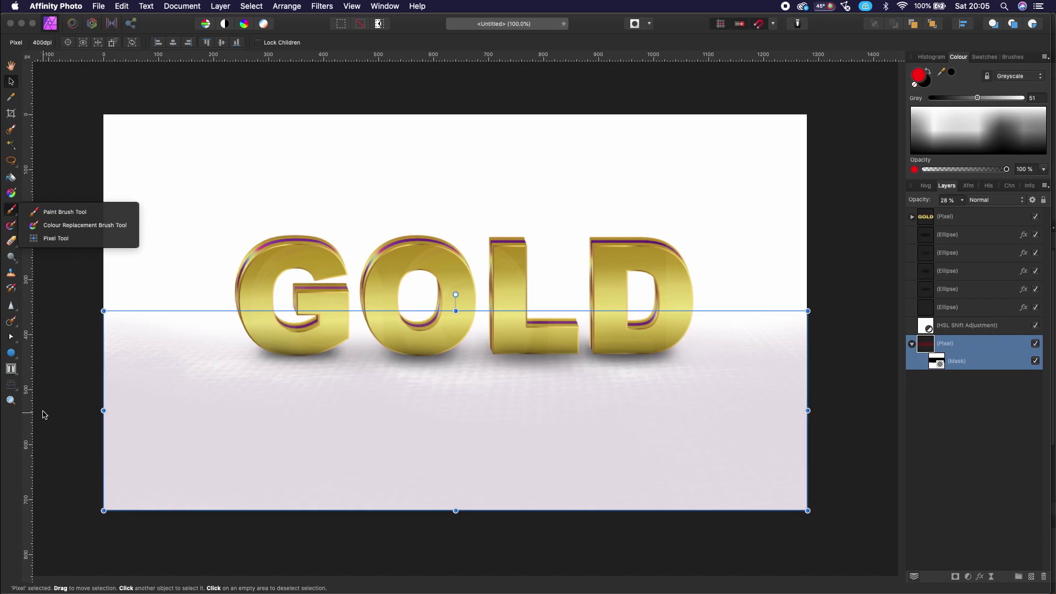
click(88, 456)
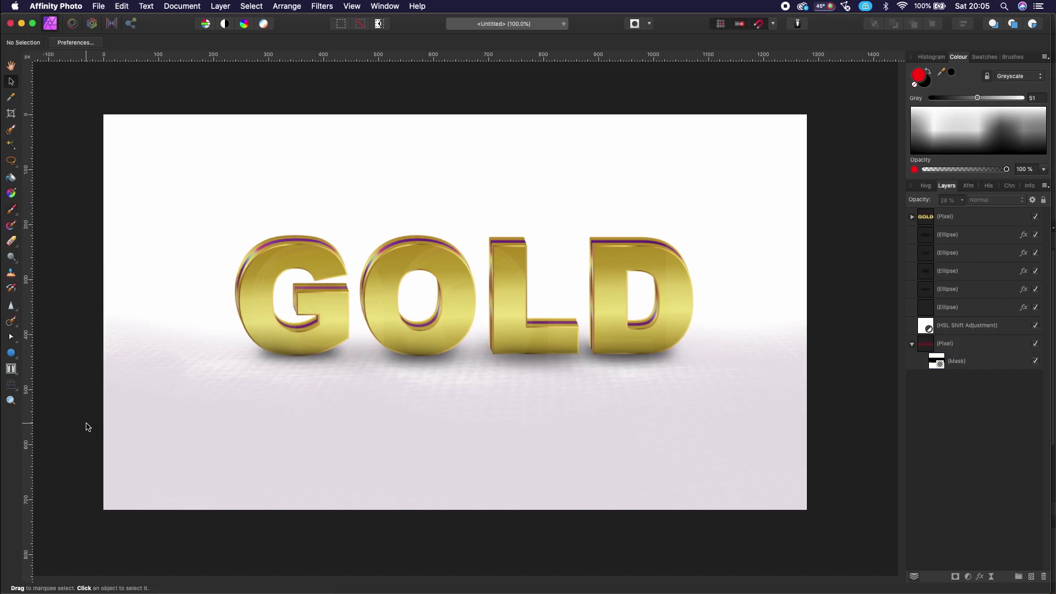
key(super+minus)
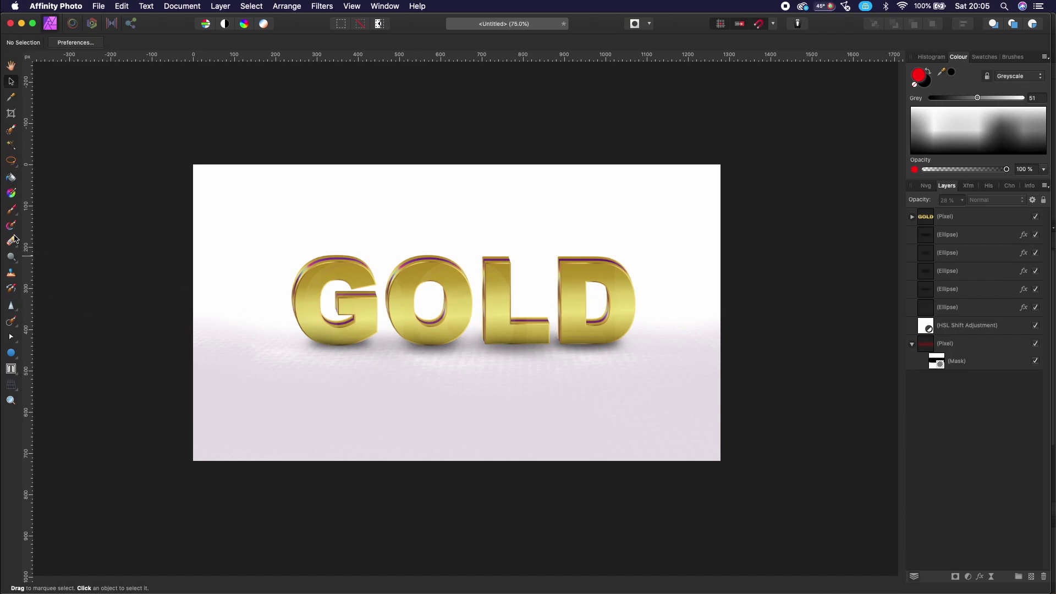
Step: Paint black on the floor's mask along the bottom edge, undoing one stray stroke
click(12, 210)
click(64, 212)
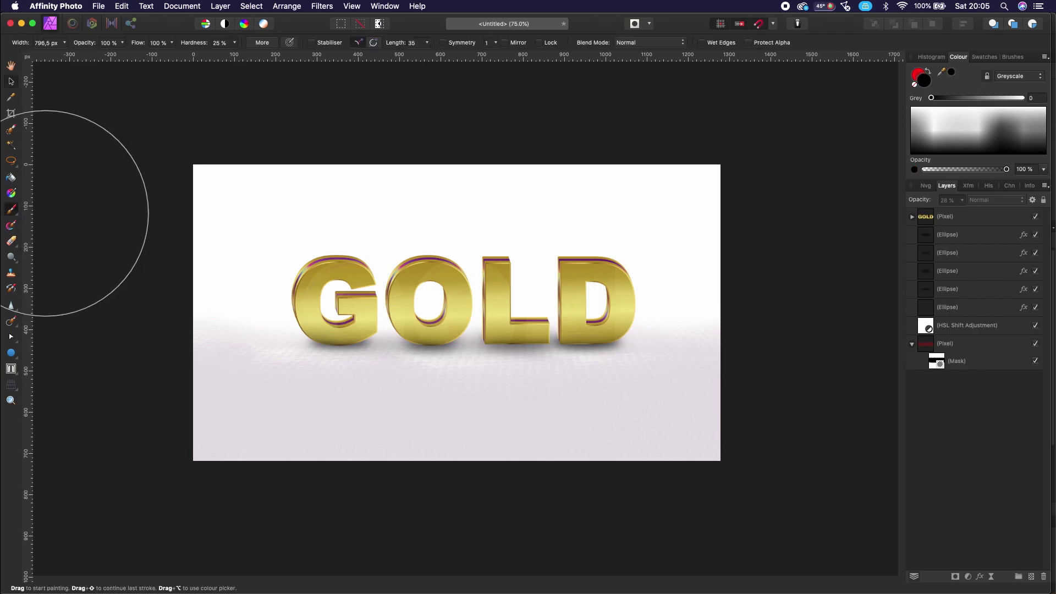
mouse_move(245, 483)
mouse_down()
mouse_move(420, 523)
mouse_move(597, 514)
mouse_up()
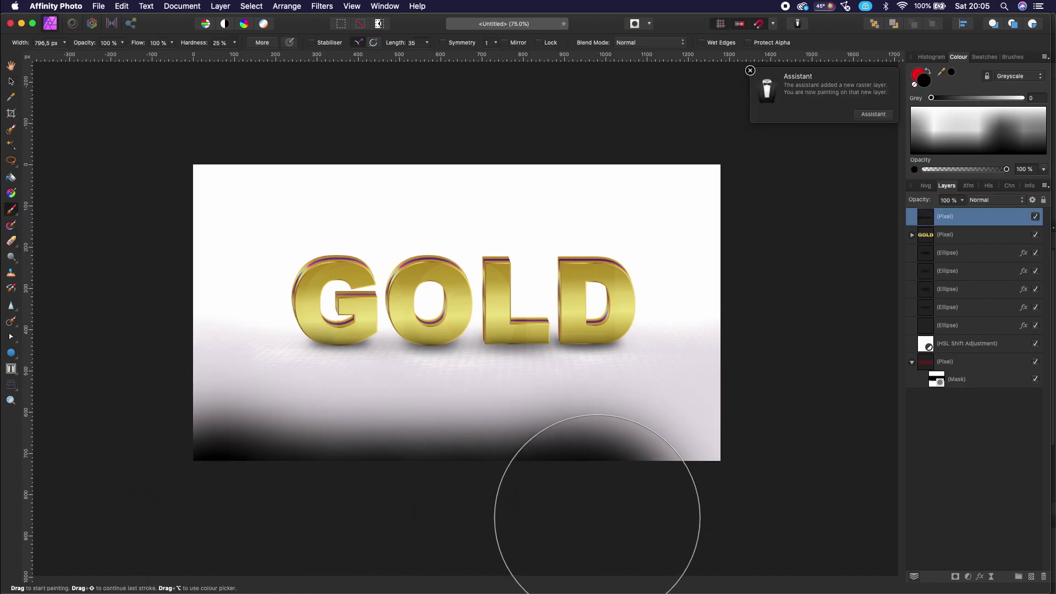
key(super+z)
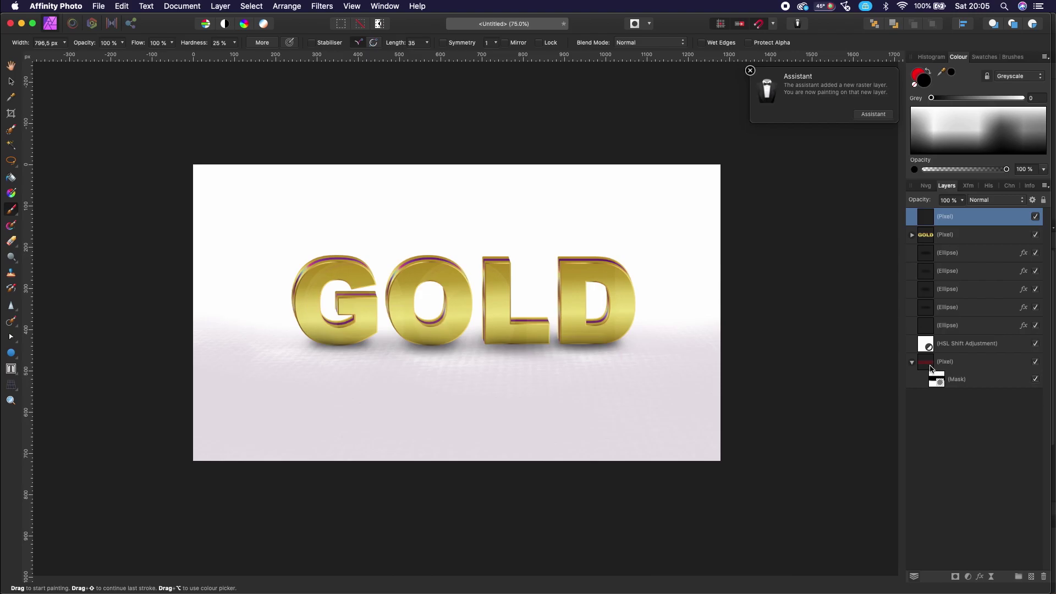
click(935, 383)
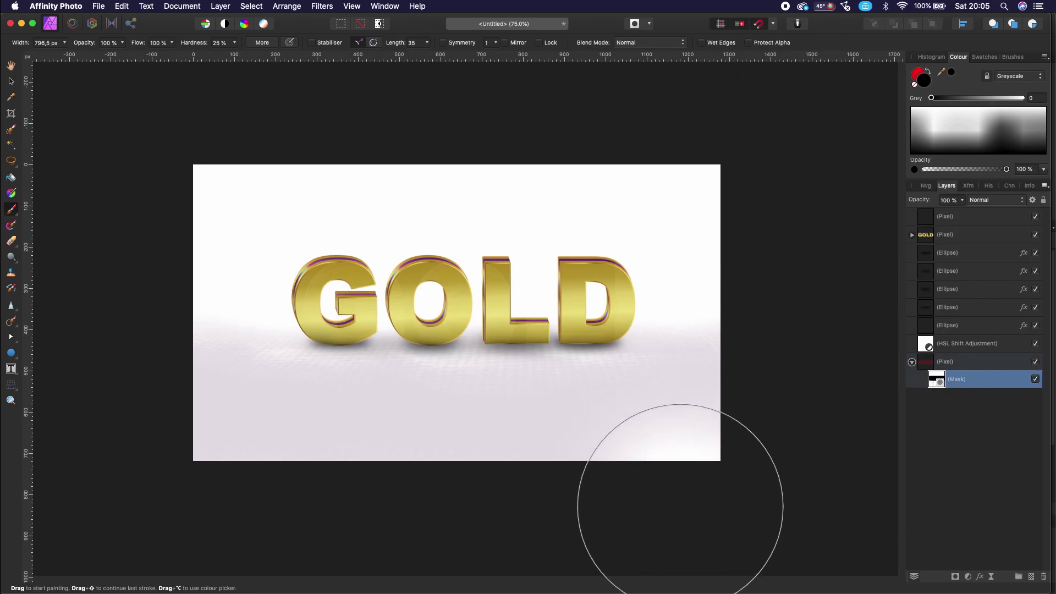
mouse_move(272, 523)
mouse_down()
mouse_move(554, 490)
mouse_move(724, 491)
mouse_up()
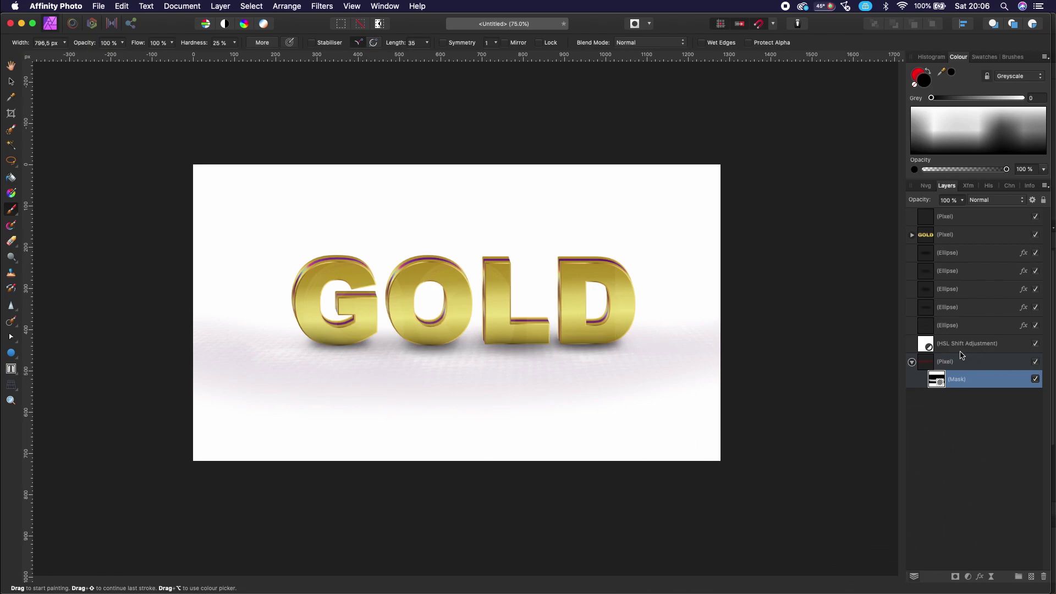
click(941, 361)
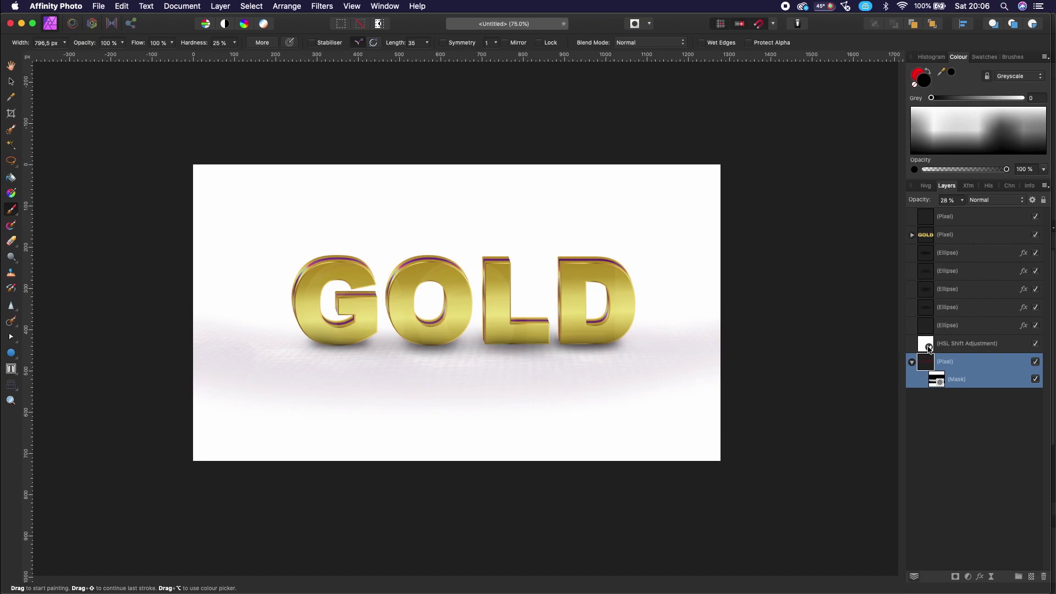
Step: Set the floor's HSL Shift to -100% saturation and 30% luminosity
double_click(929, 346)
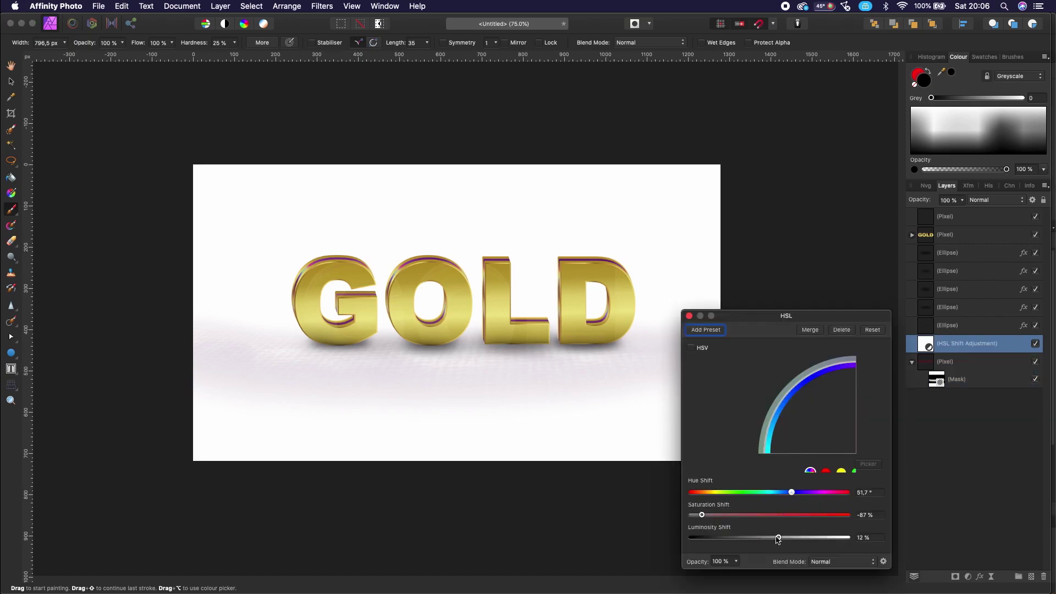
drag(702, 515, 600, 524)
drag(693, 517, 654, 525)
mouse_move(779, 539)
mouse_down()
mouse_move(713, 537)
mouse_move(804, 541)
mouse_up()
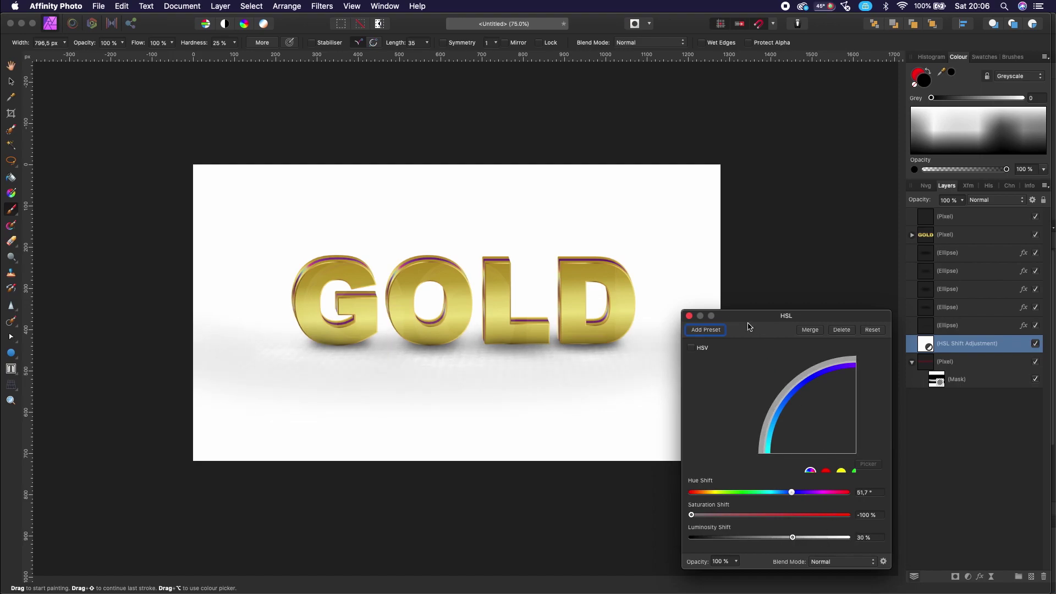
click(691, 317)
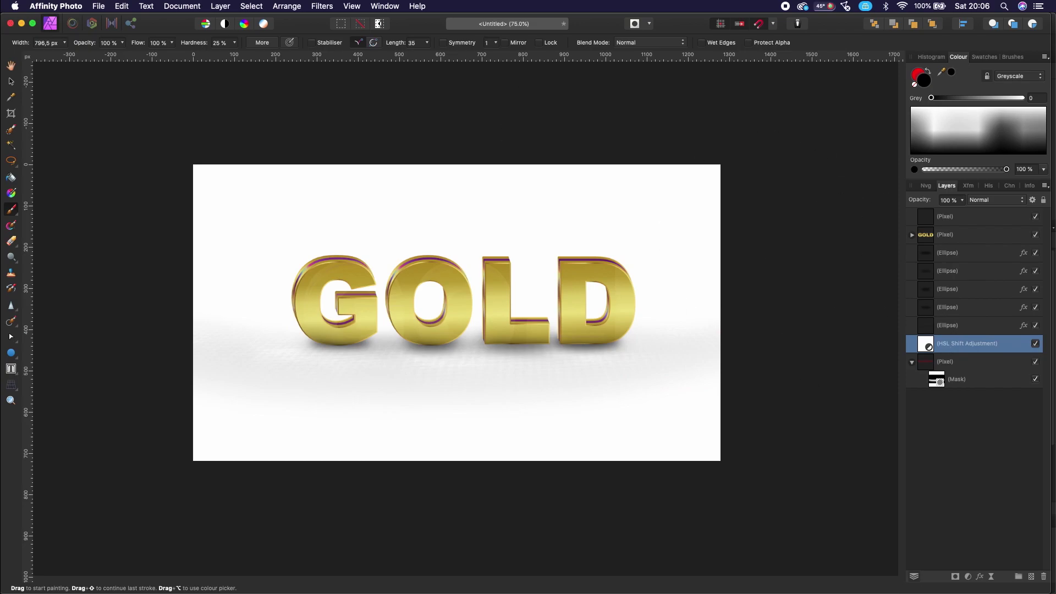
click(12, 83)
click(108, 142)
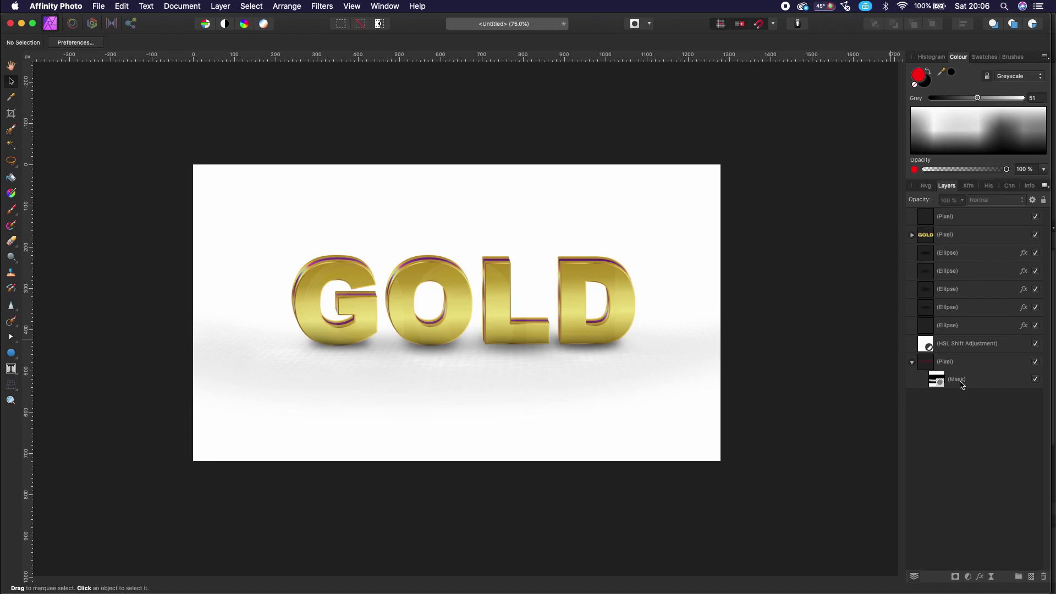
Step: Add a new empty pixel layer and drag it below the floor layer
click(1032, 577)
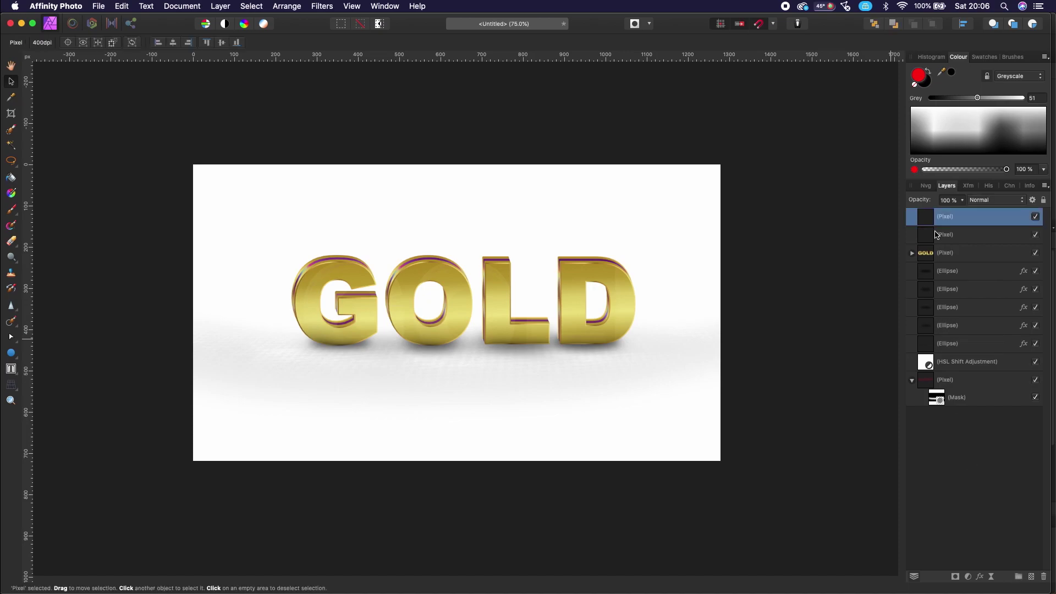
drag(931, 216, 966, 438)
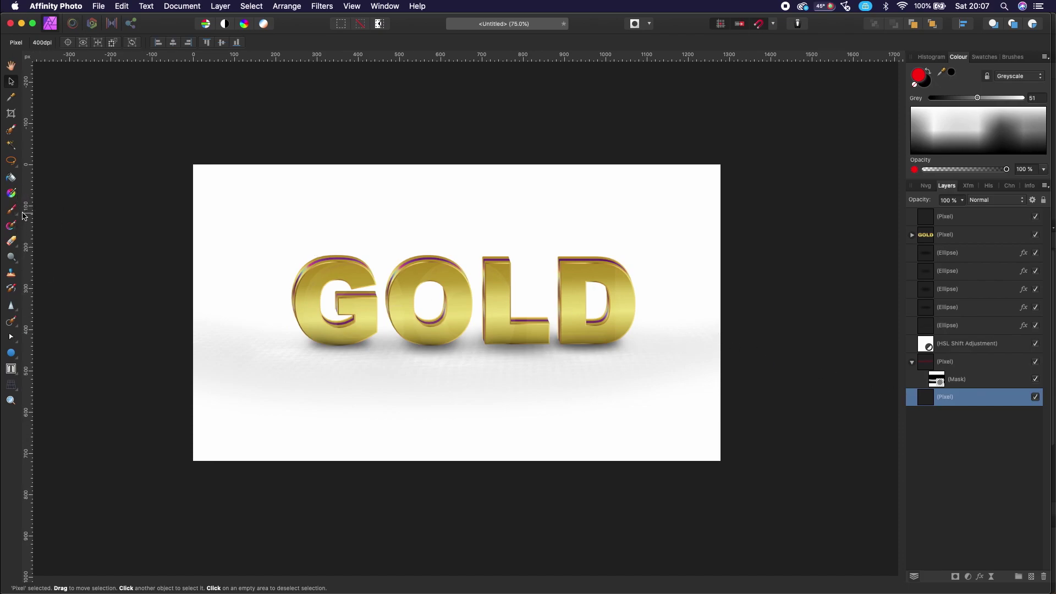
click(11, 195)
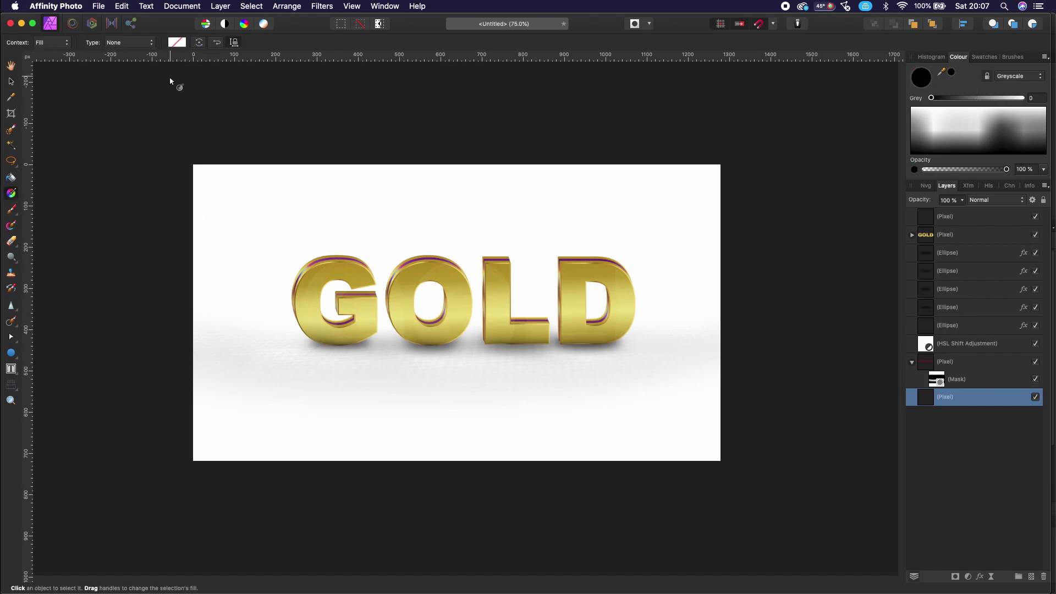
Step: Set the Fill tool to a radial gradient and darken its left stop to grey
click(57, 48)
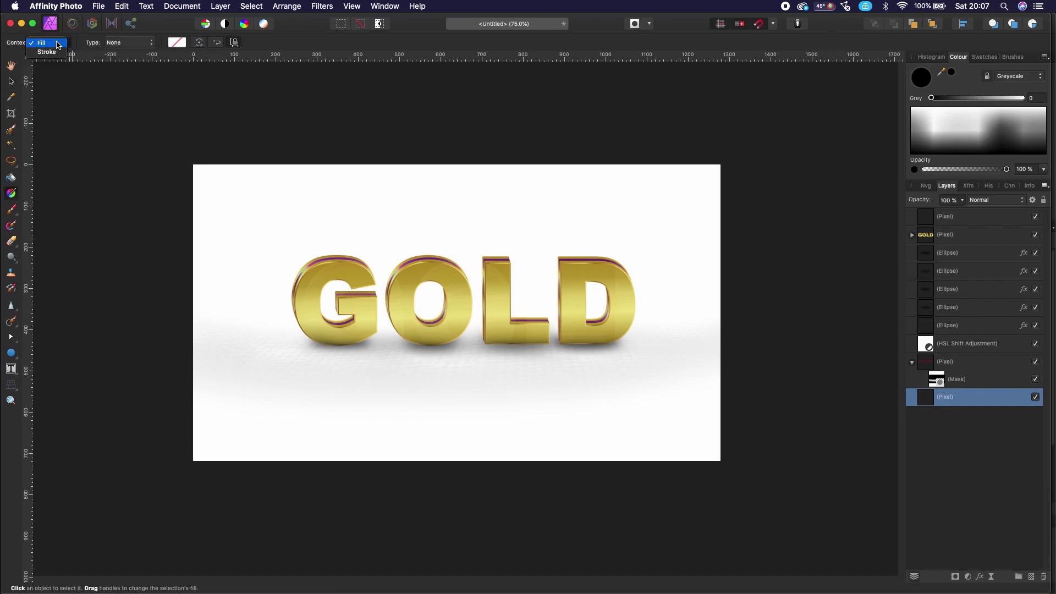
click(58, 44)
click(142, 44)
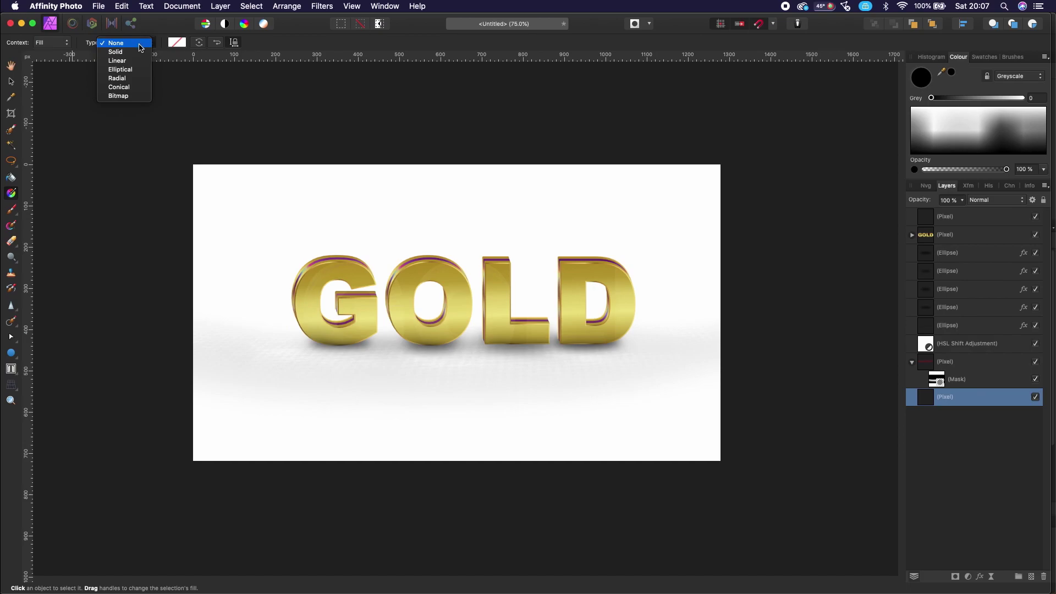
click(117, 78)
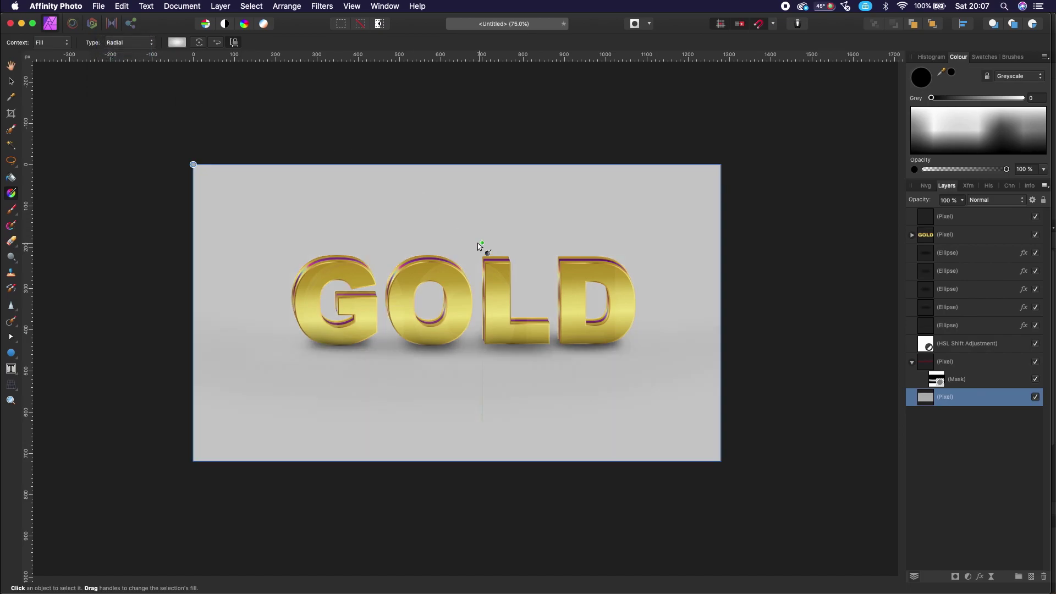
click(176, 43)
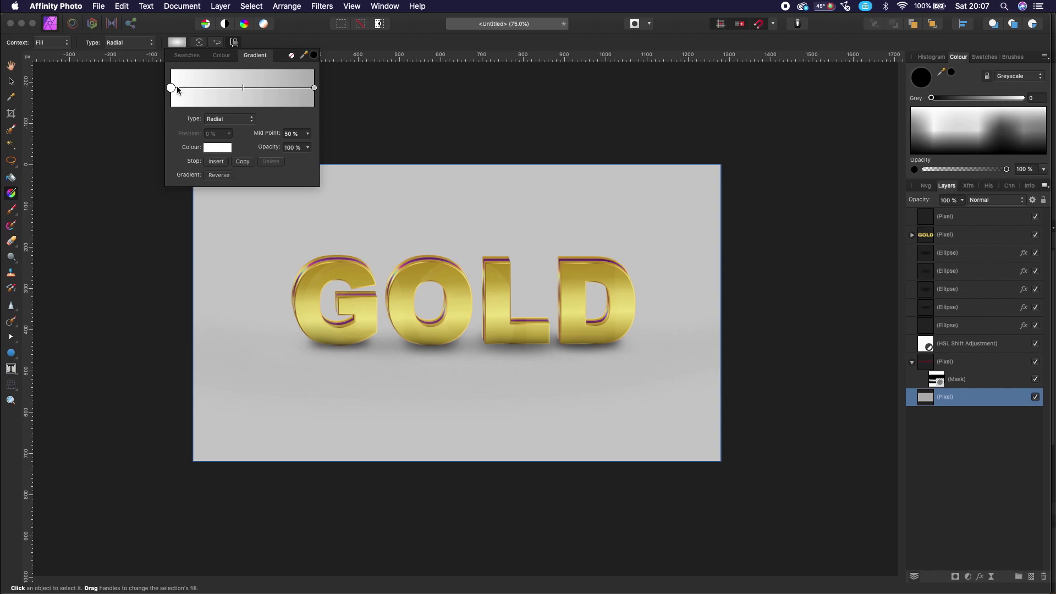
click(220, 148)
drag(226, 208, 204, 276)
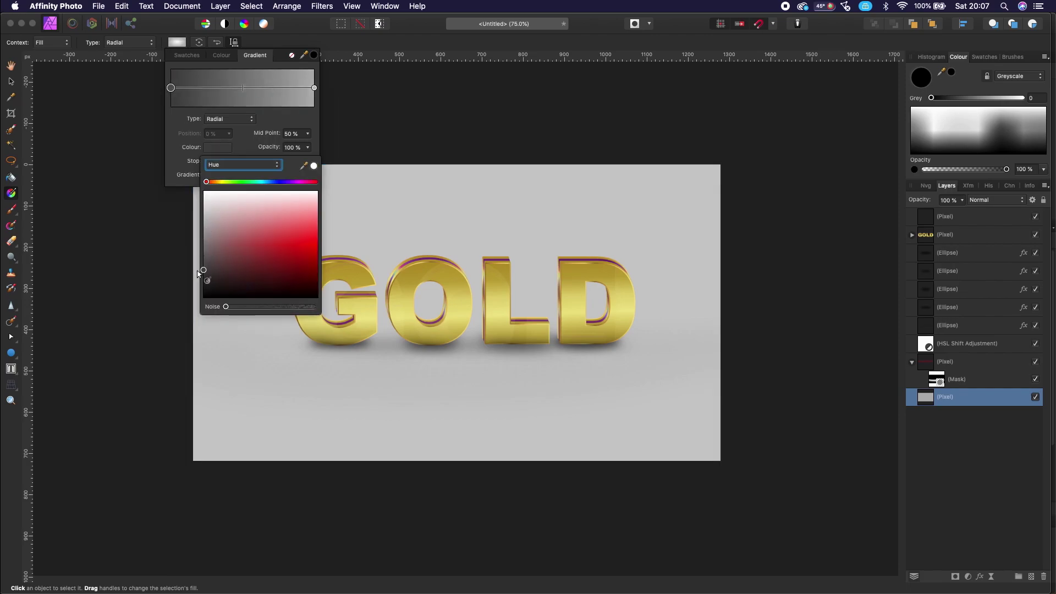
Step: Make the right stop black, redraw the gradient from the text centre, and pull its midpoint inward
click(314, 88)
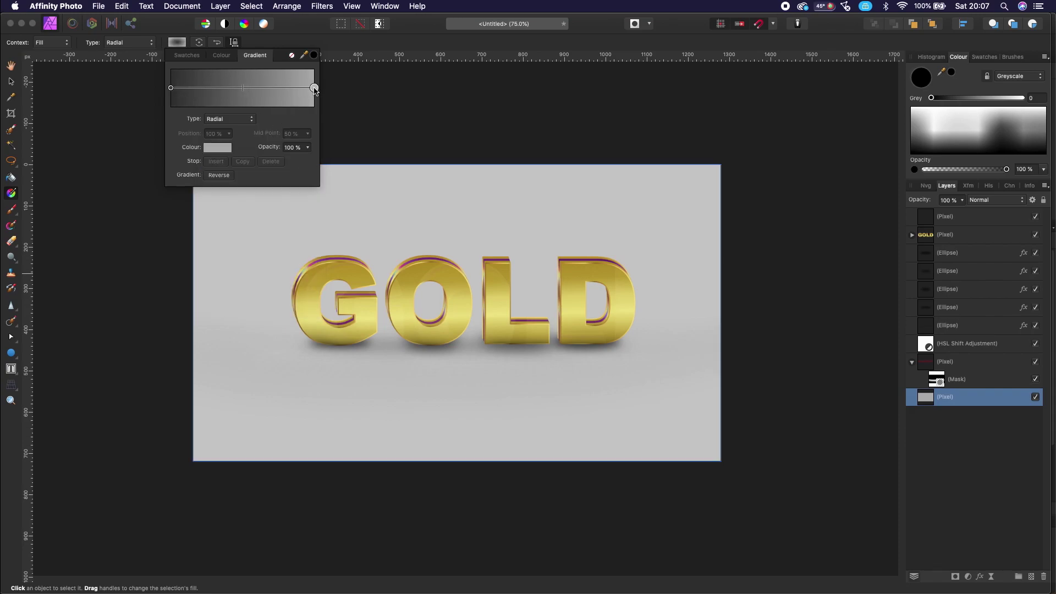
click(210, 148)
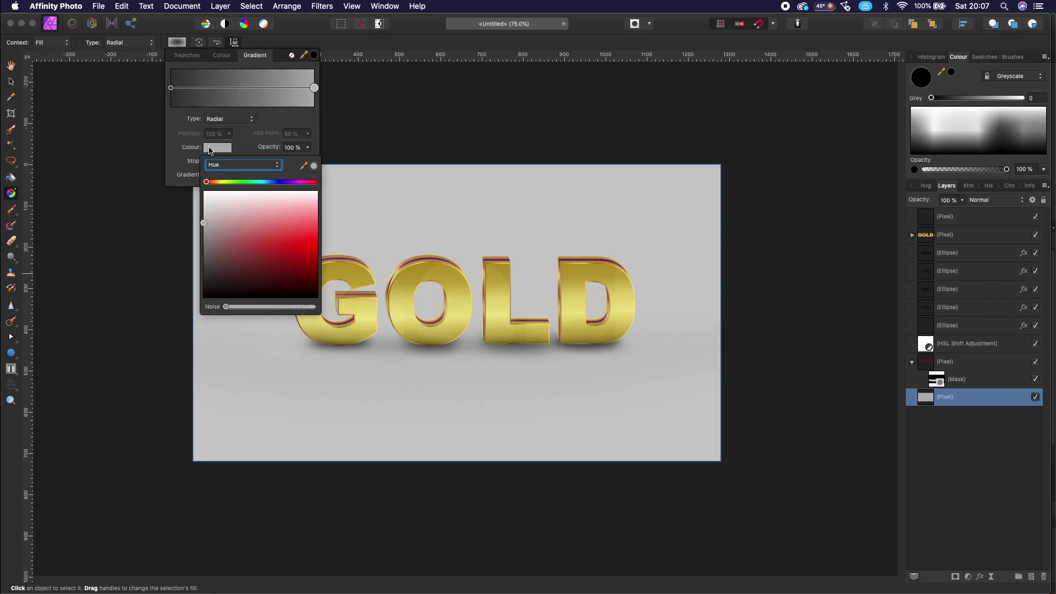
drag(204, 209, 204, 316)
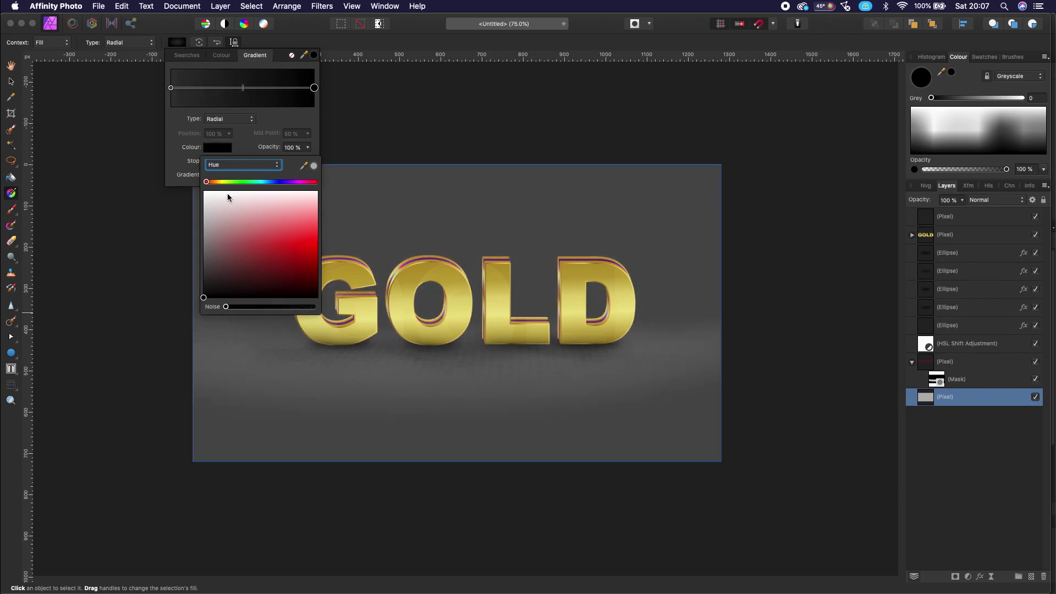
mouse_move(475, 311)
mouse_down()
mouse_move(736, 259)
mouse_move(707, 303)
mouse_up()
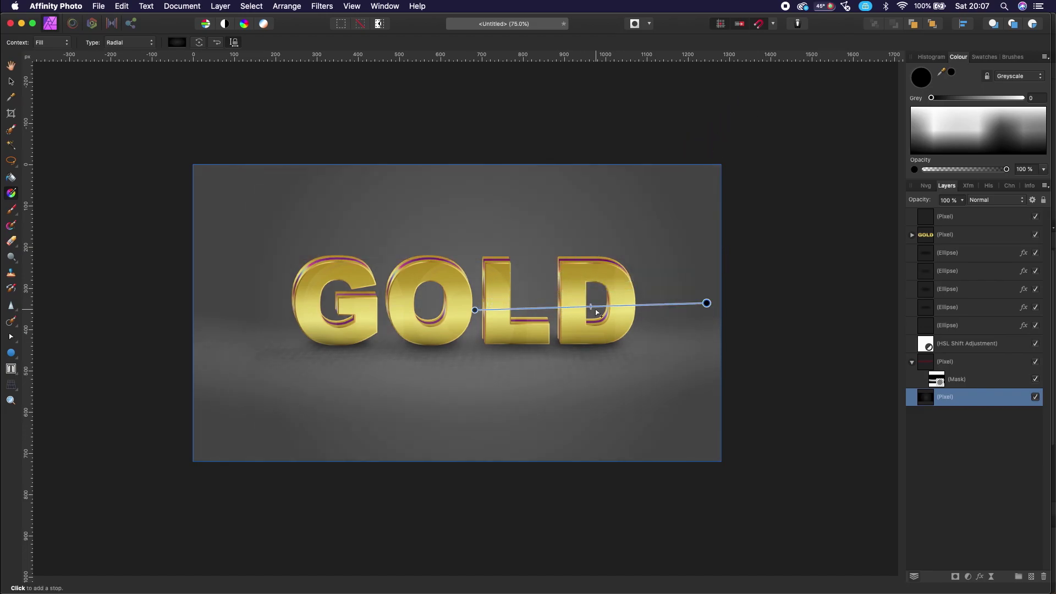
drag(561, 310, 523, 309)
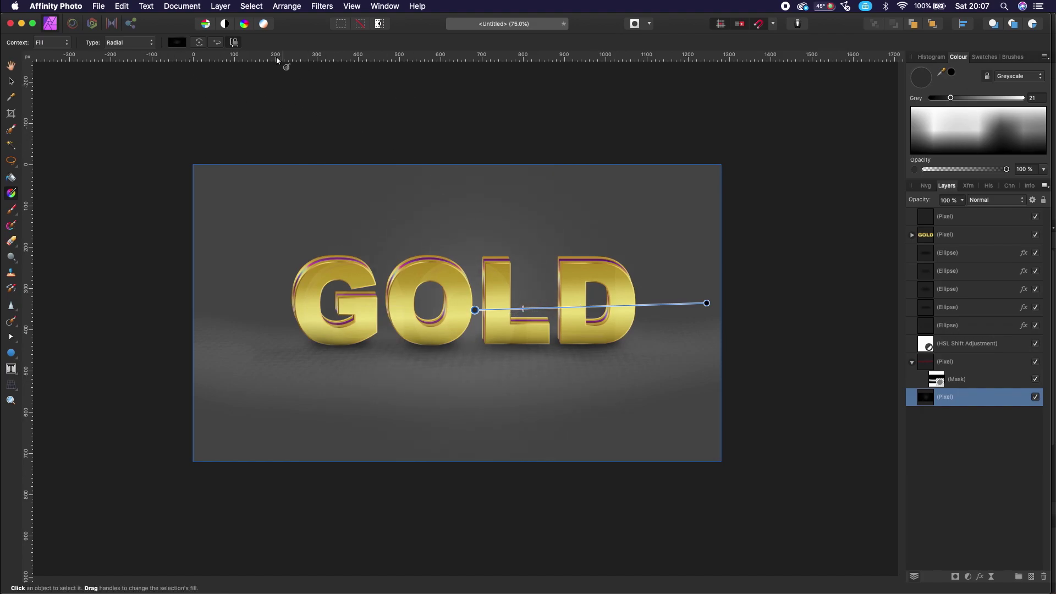
click(177, 47)
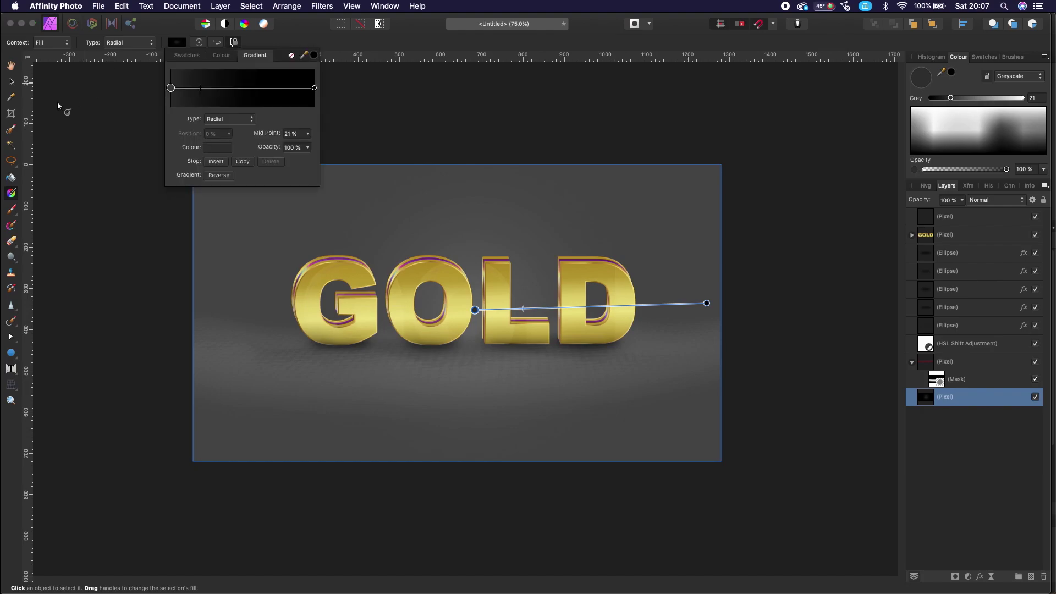
click(12, 83)
Step: Nest the HSL Shift adjustment inside the floor layer, keeping the background layer at the bottom
click(851, 301)
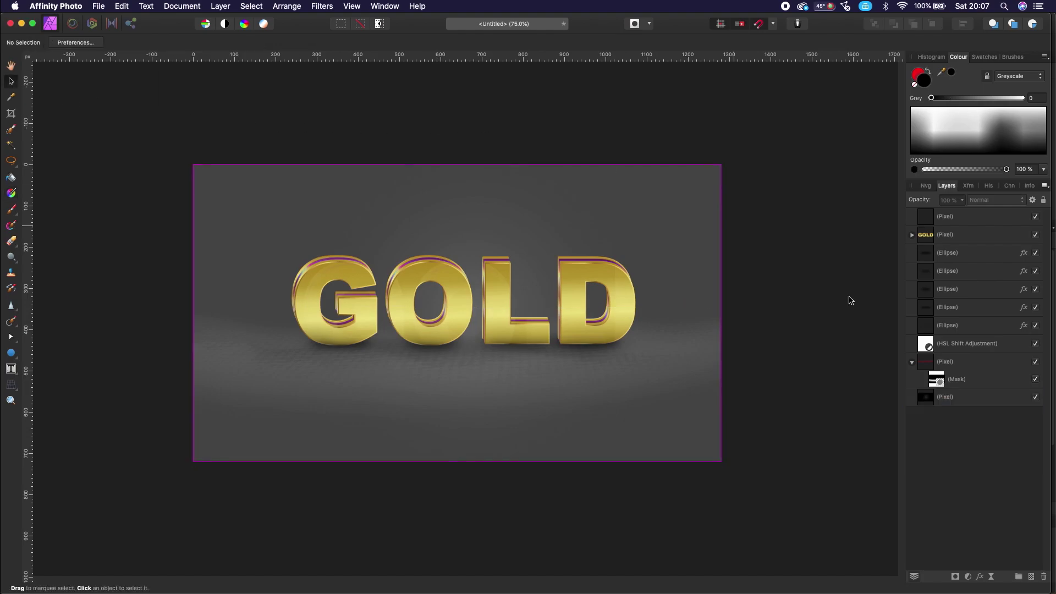
mouse_move(940, 401)
mouse_down()
mouse_move(944, 336)
mouse_move(945, 379)
mouse_move(907, 351)
mouse_up()
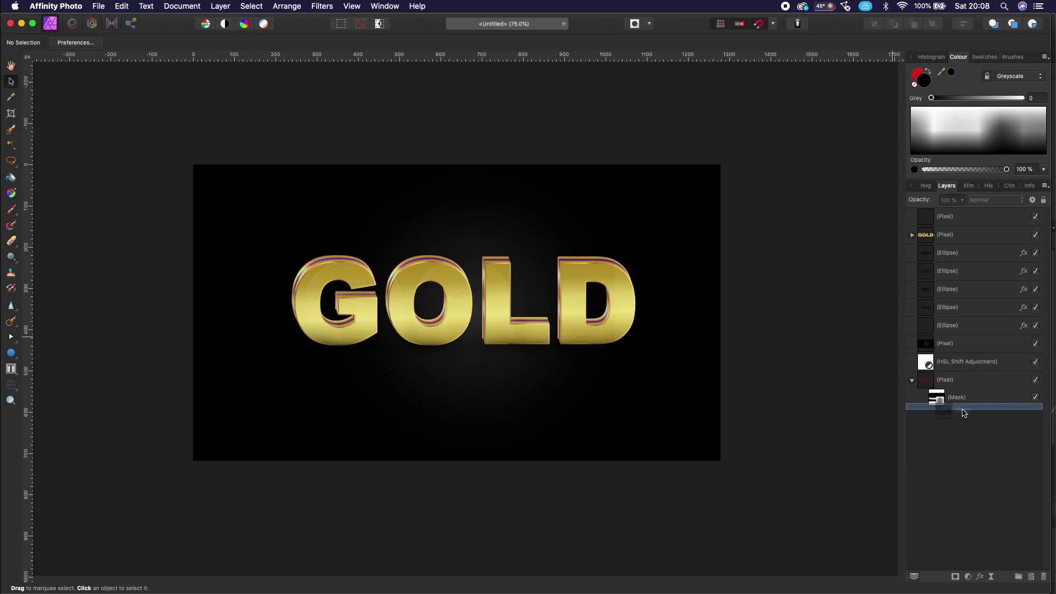
mouse_move(907, 351)
mouse_down()
mouse_move(963, 373)
mouse_move(966, 346)
mouse_move(955, 412)
mouse_up()
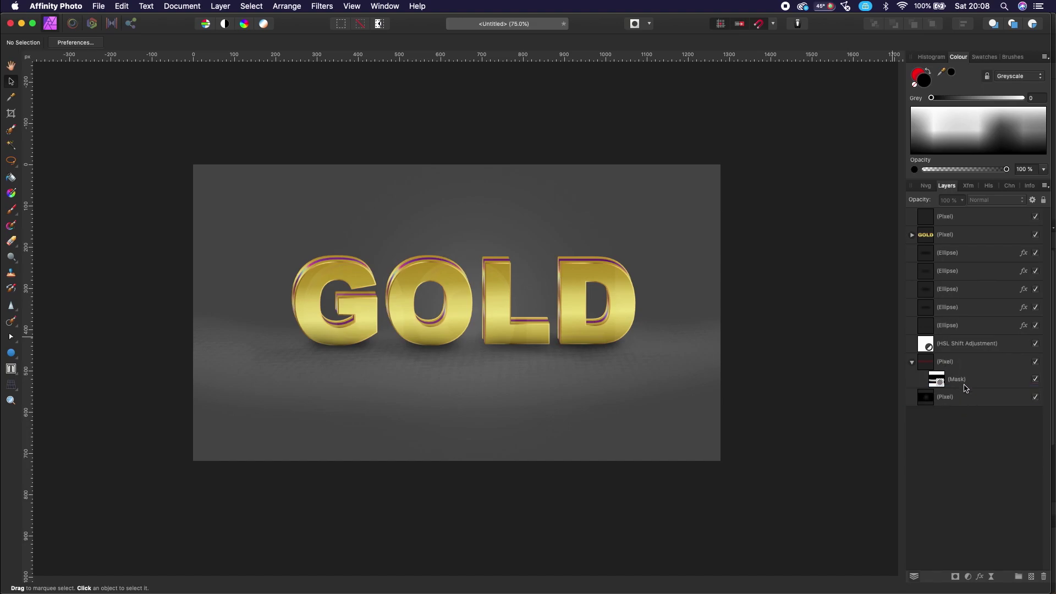
mouse_move(933, 351)
mouse_down()
mouse_move(926, 370)
mouse_move(948, 363)
mouse_move(942, 379)
mouse_move(947, 354)
mouse_up()
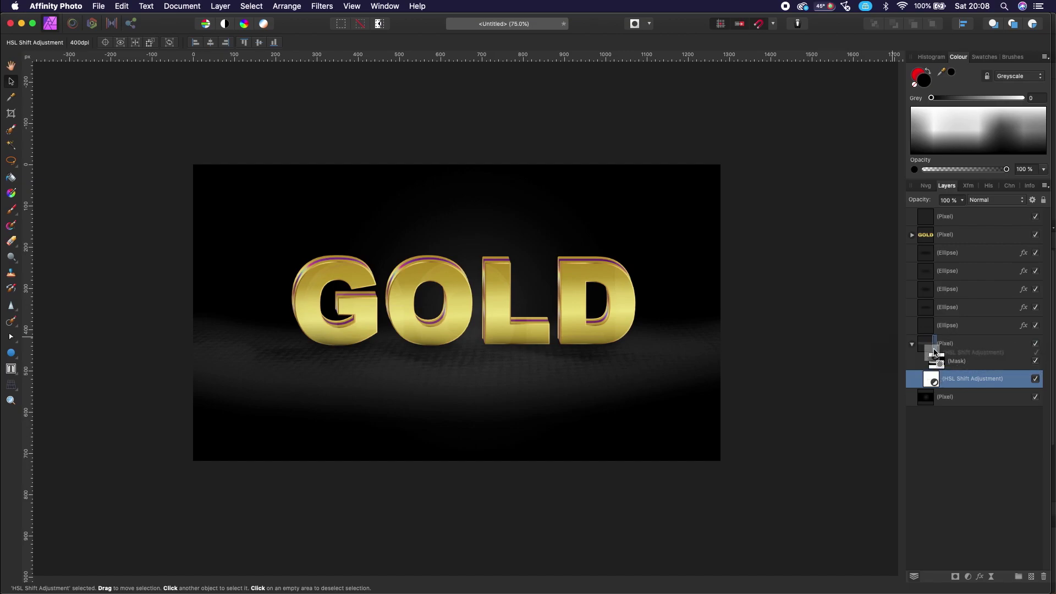
drag(947, 353, 952, 361)
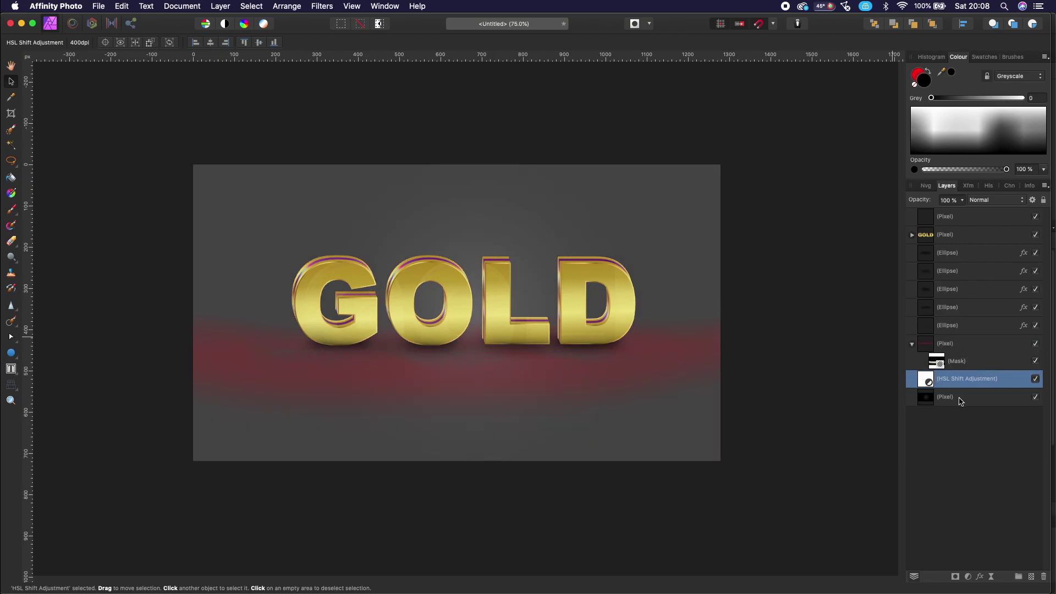
click(950, 449)
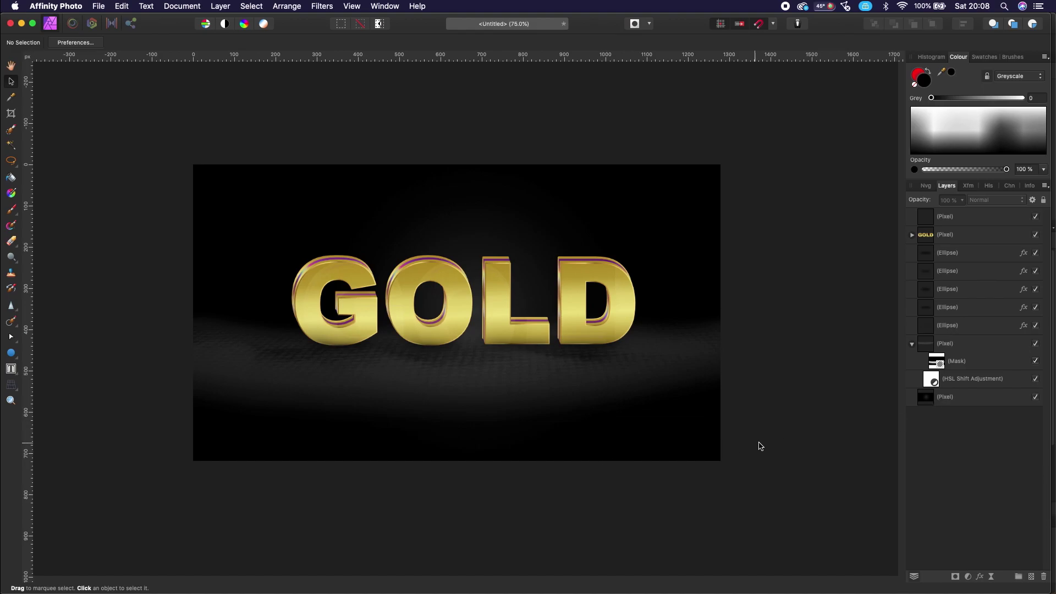
Step: Shorten the background gradient layer from its bottom edge, exposing white below
click(692, 452)
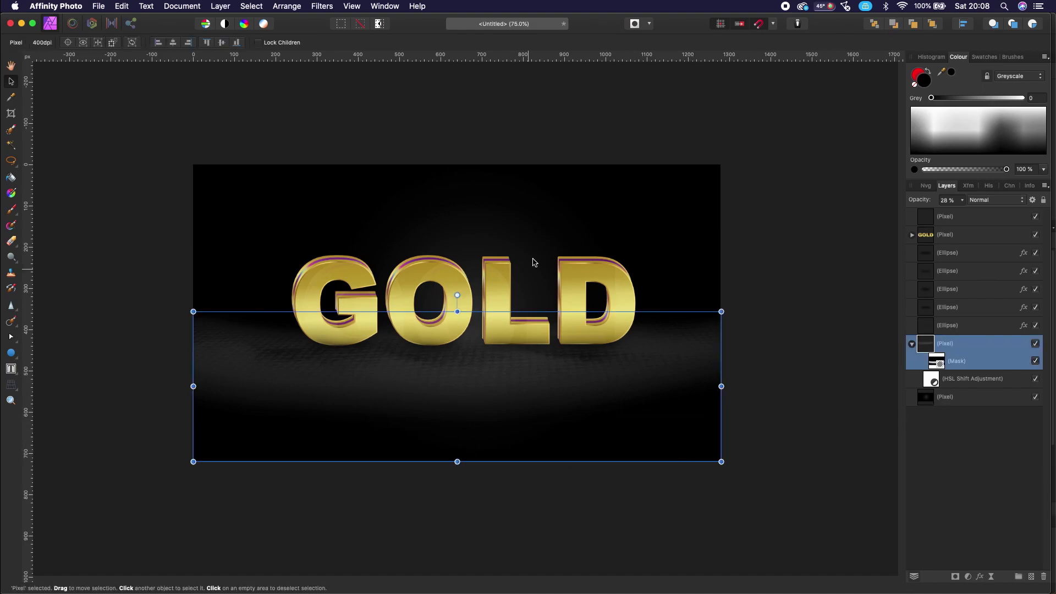
click(650, 189)
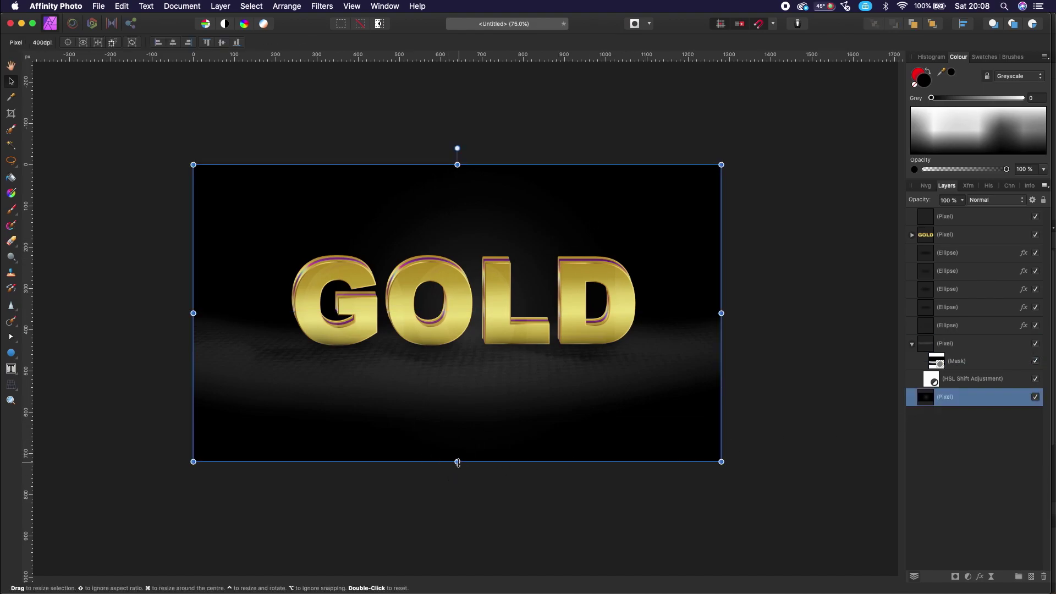
drag(458, 462, 466, 371)
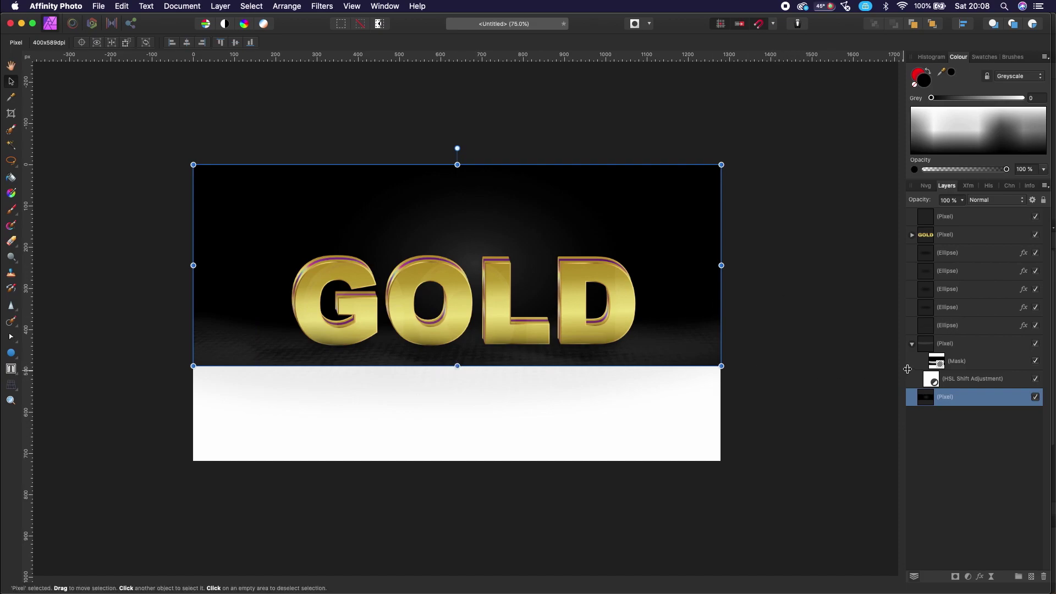
Step: Put HSL Shift back above the floor group and stretch the background to the canvas bottom
drag(928, 381, 946, 336)
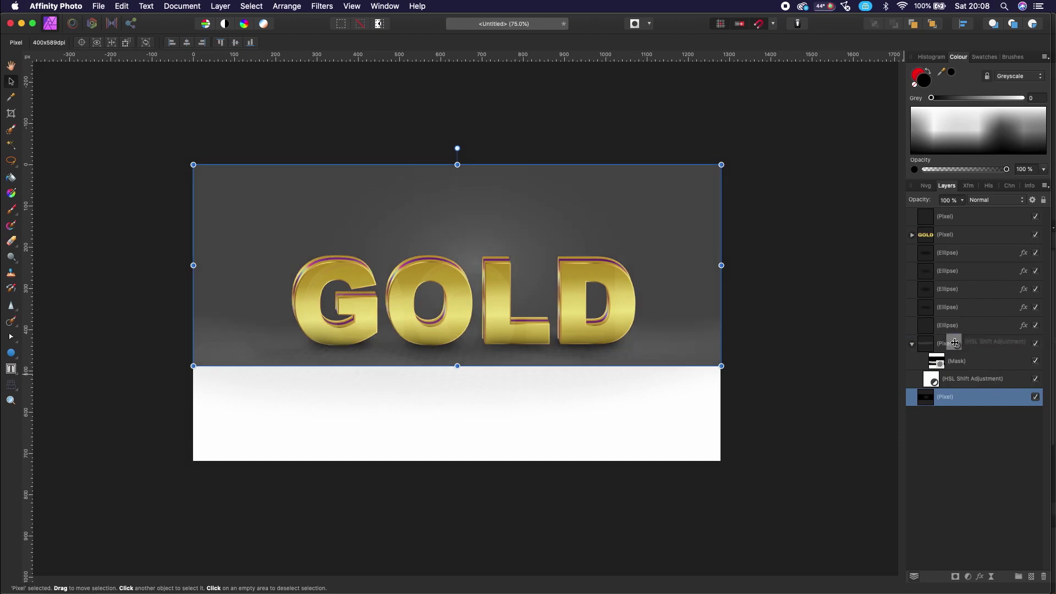
drag(946, 336, 947, 345)
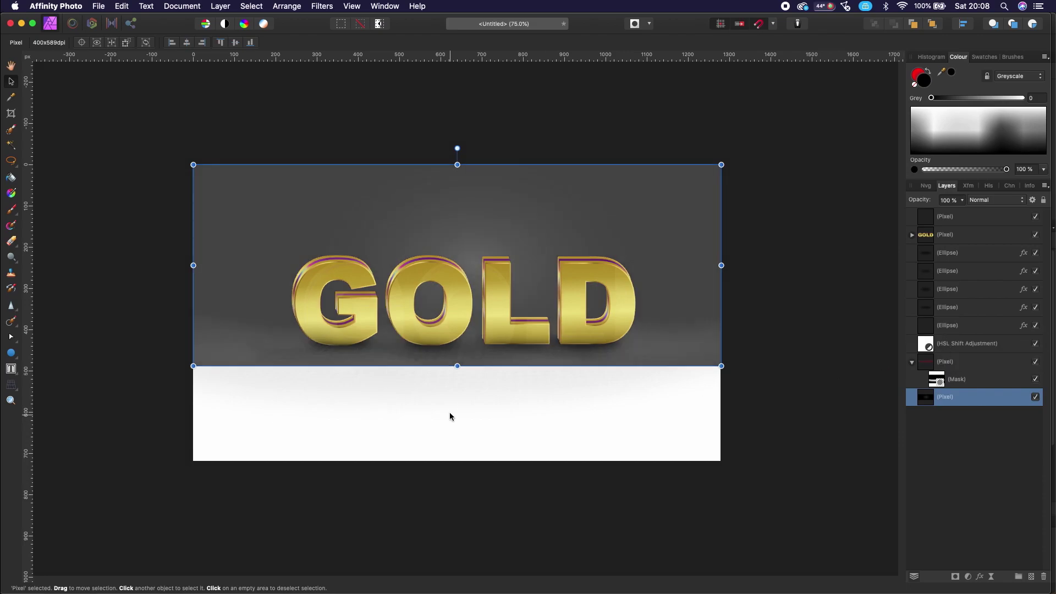
drag(456, 366, 457, 461)
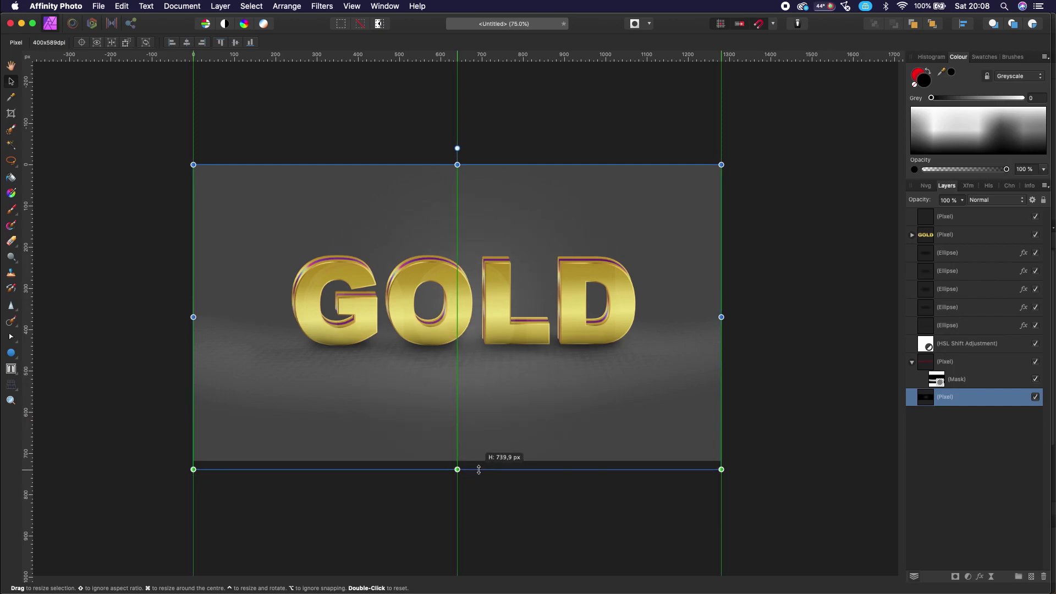
click(811, 355)
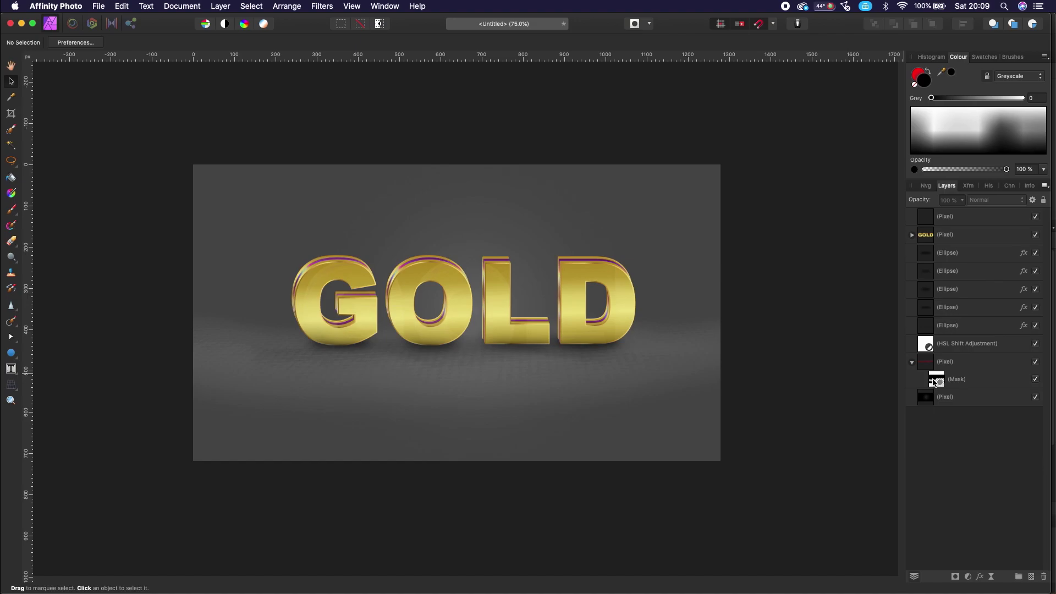
Step: Nest the HSL Shift adjustment below the Mask inside the floor layer, then select the background layer
drag(936, 383, 924, 360)
click(928, 347)
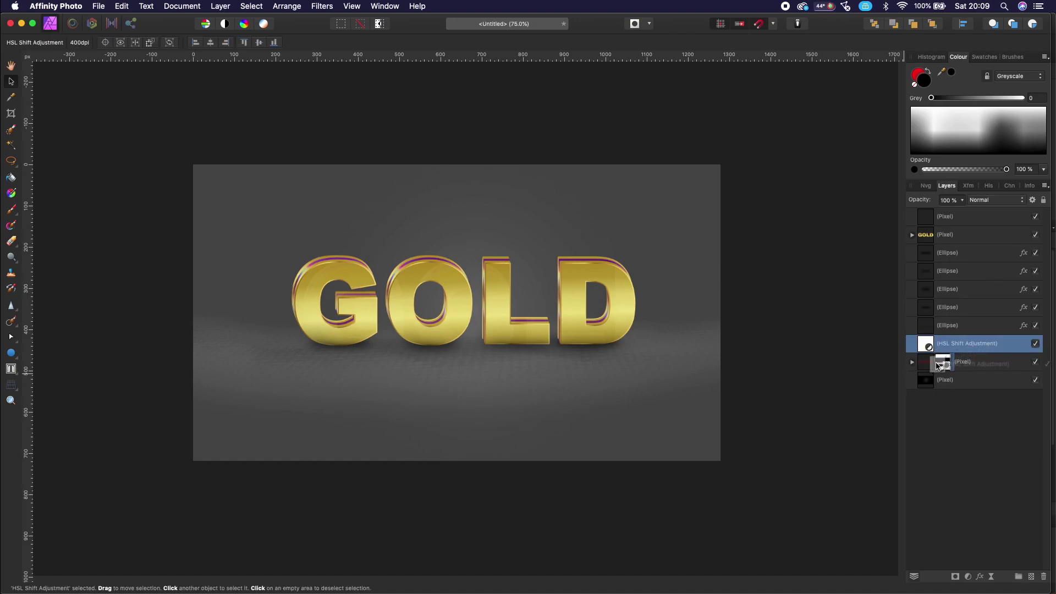
drag(947, 352, 927, 363)
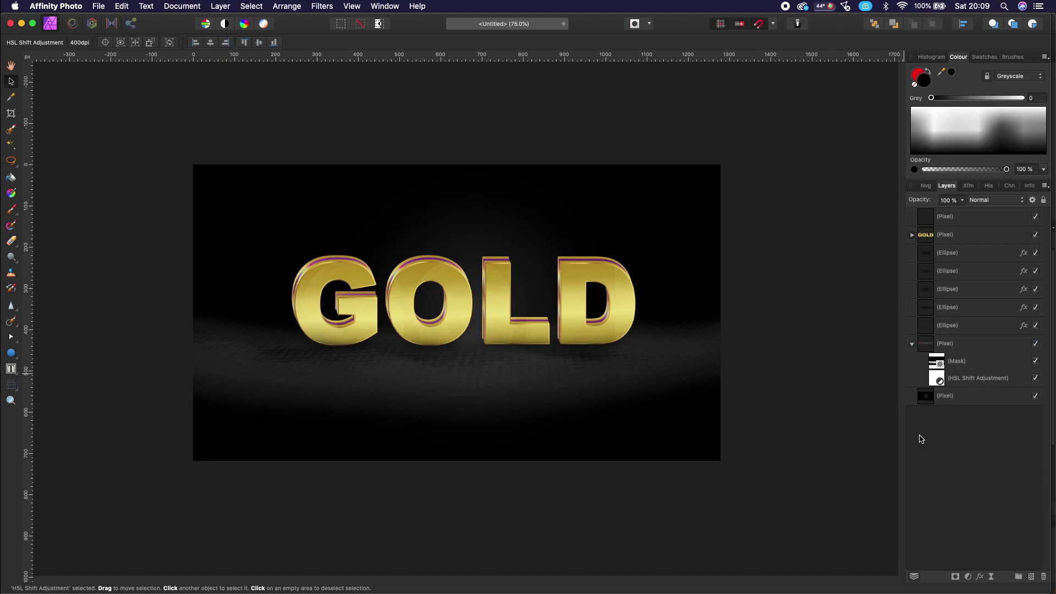
click(937, 399)
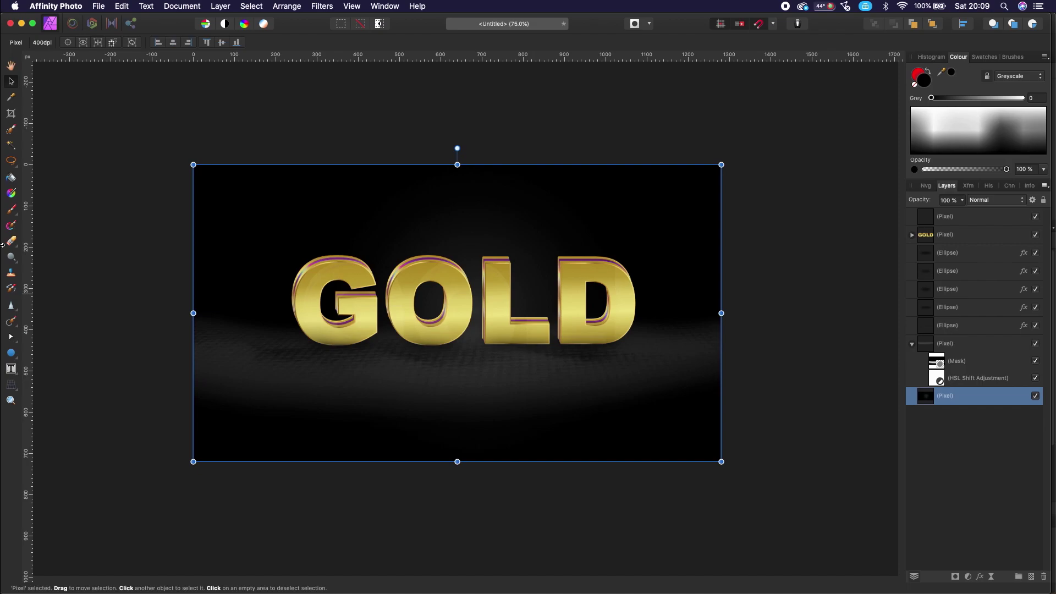
Step: Draw a vertical linear gradient across the background, running from the bottom up
click(11, 193)
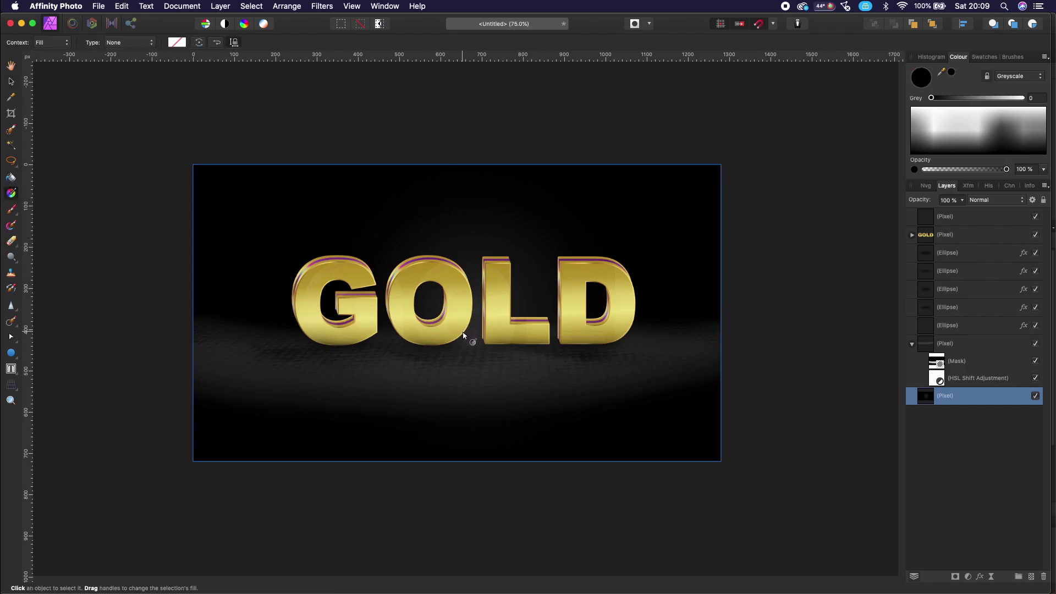
drag(468, 341, 521, 281)
drag(621, 203, 462, 179)
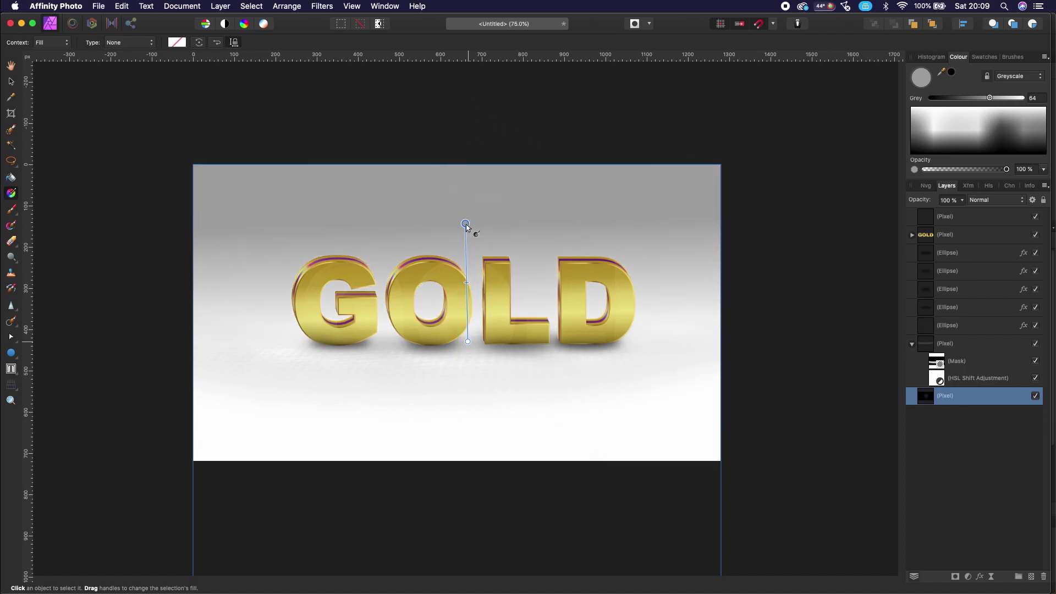
drag(462, 179, 471, 178)
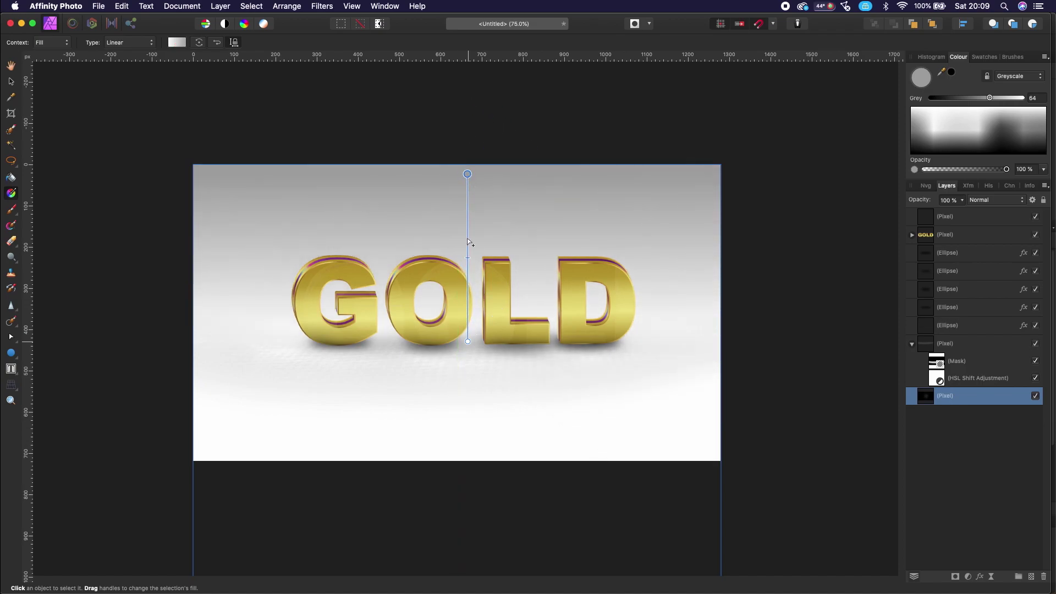
drag(482, 414, 482, 412)
mouse_move(482, 257)
mouse_down()
mouse_move(494, 198)
mouse_move(487, 205)
mouse_up()
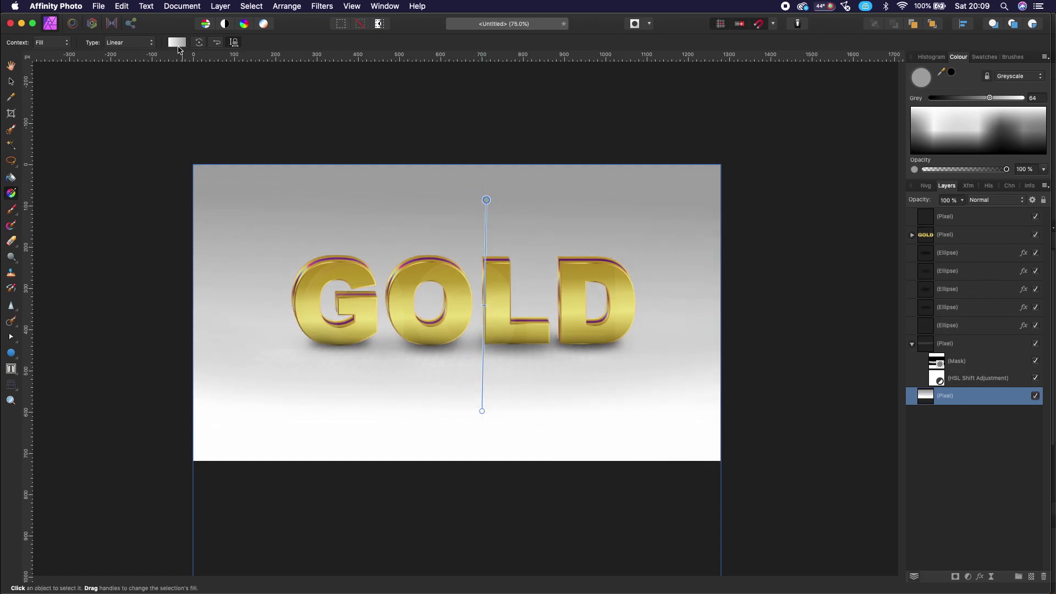
Step: Edit the gradient stops to fade from mid grey at the top to white, adding a 50% stop
click(177, 42)
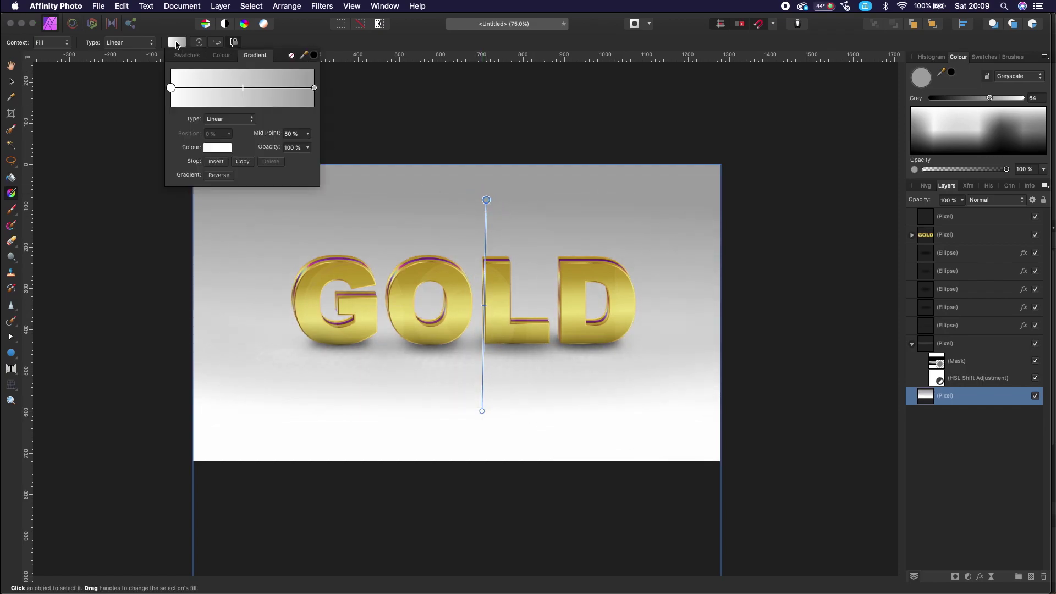
click(314, 88)
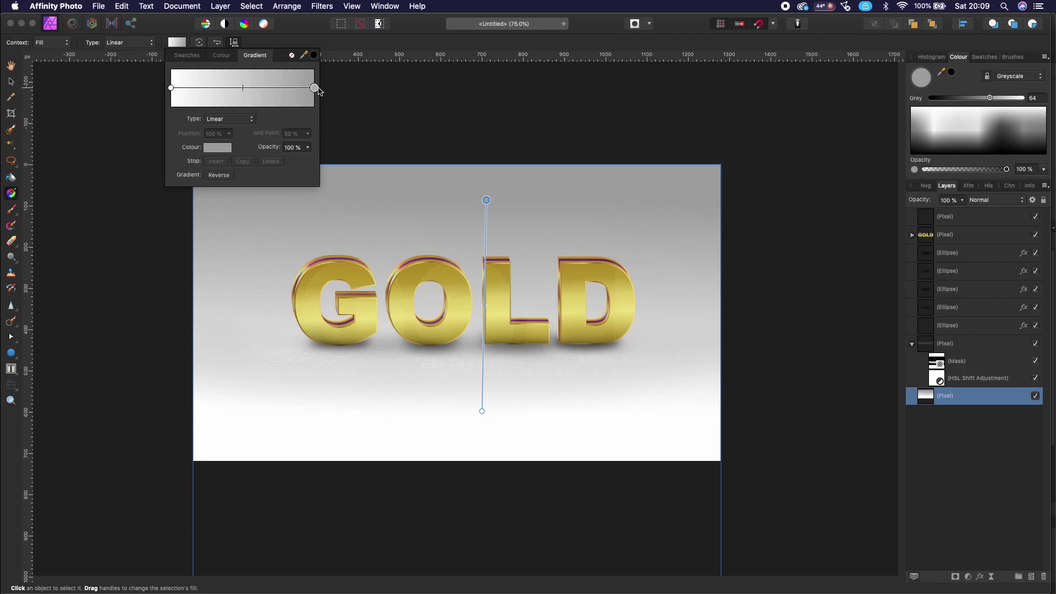
click(220, 148)
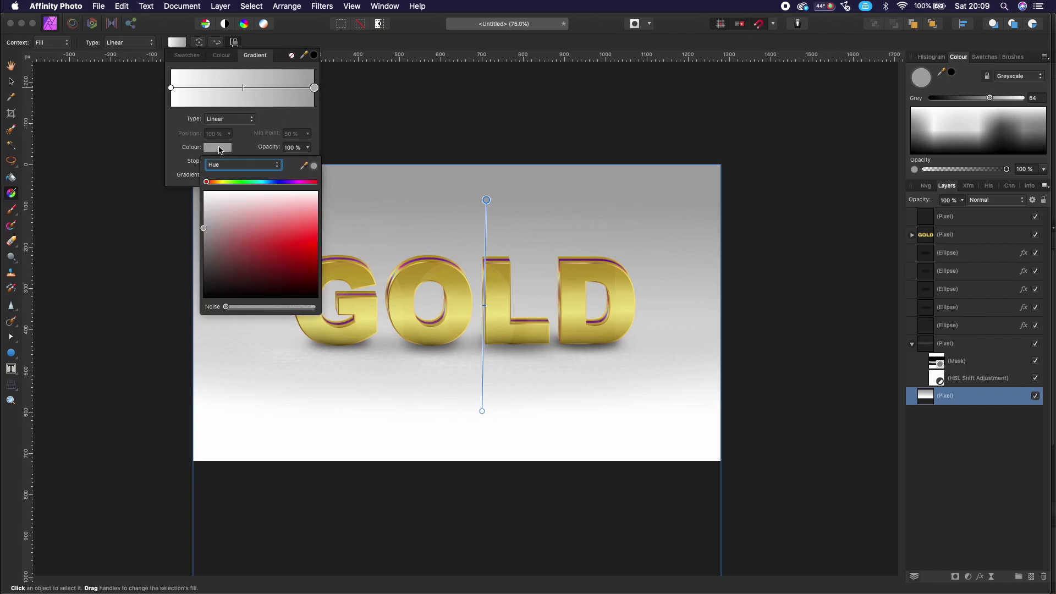
click(203, 240)
mouse_move(203, 240)
mouse_down()
mouse_move(214, 308)
mouse_move(203, 260)
mouse_up()
click(171, 89)
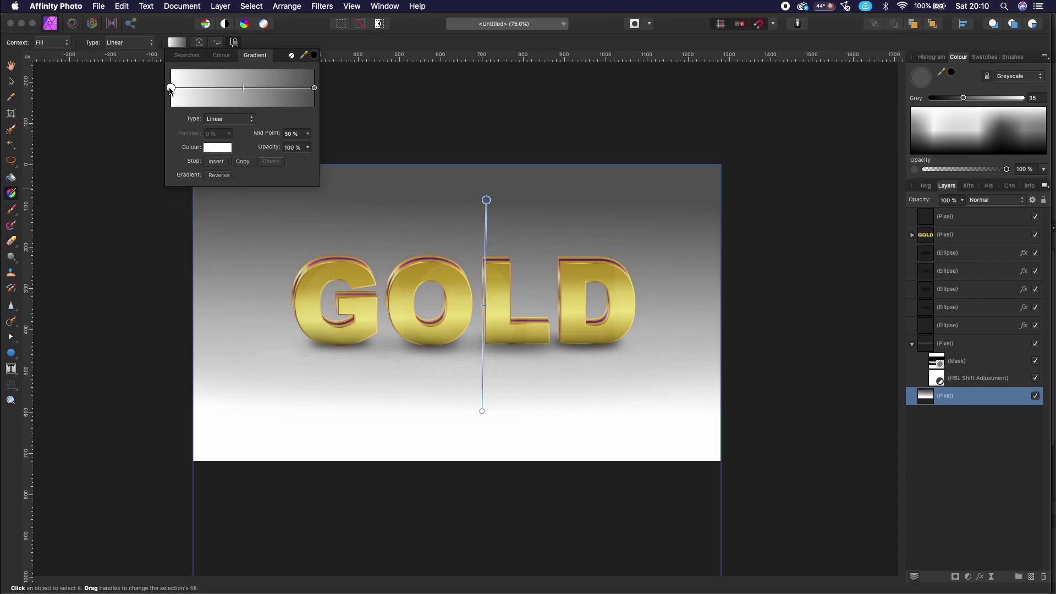
click(216, 159)
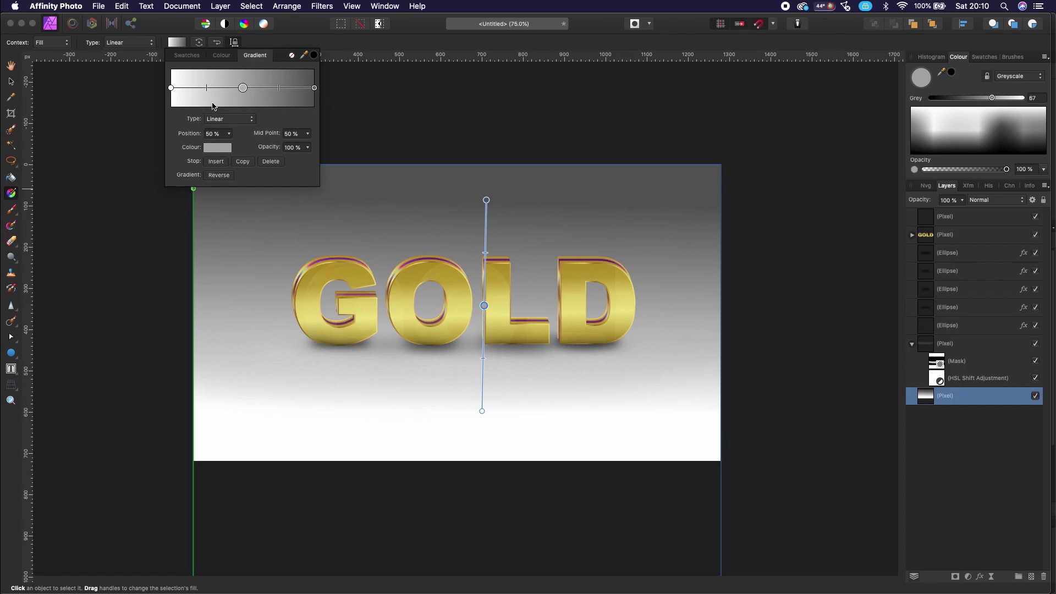
key(Escape)
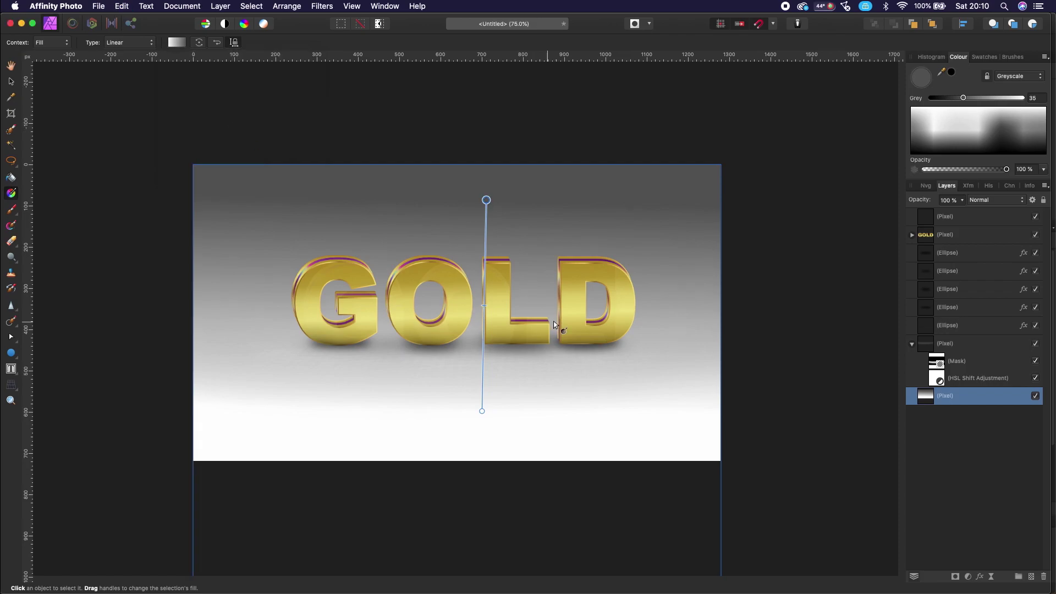
click(11, 82)
click(165, 87)
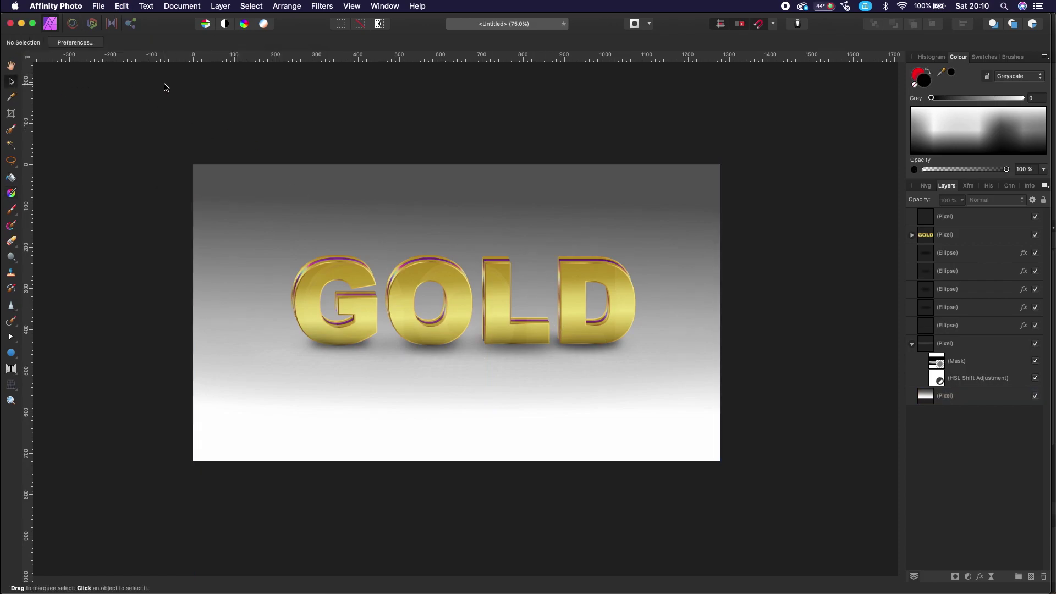
Step: Lower the bottom gradient Pixel layer to about 41% opacity and check it at several zooms
click(960, 397)
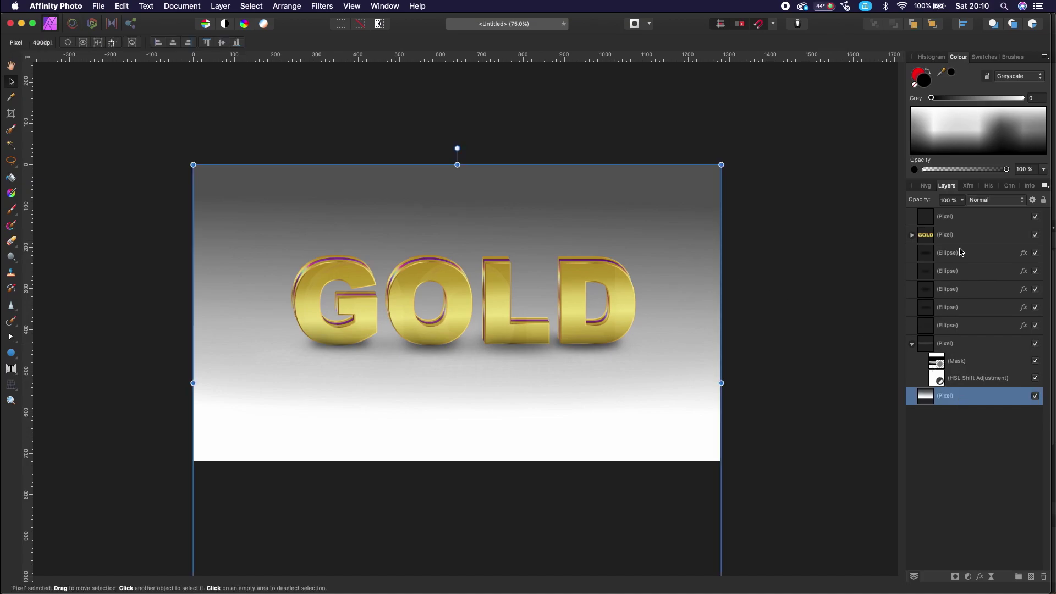
click(963, 200)
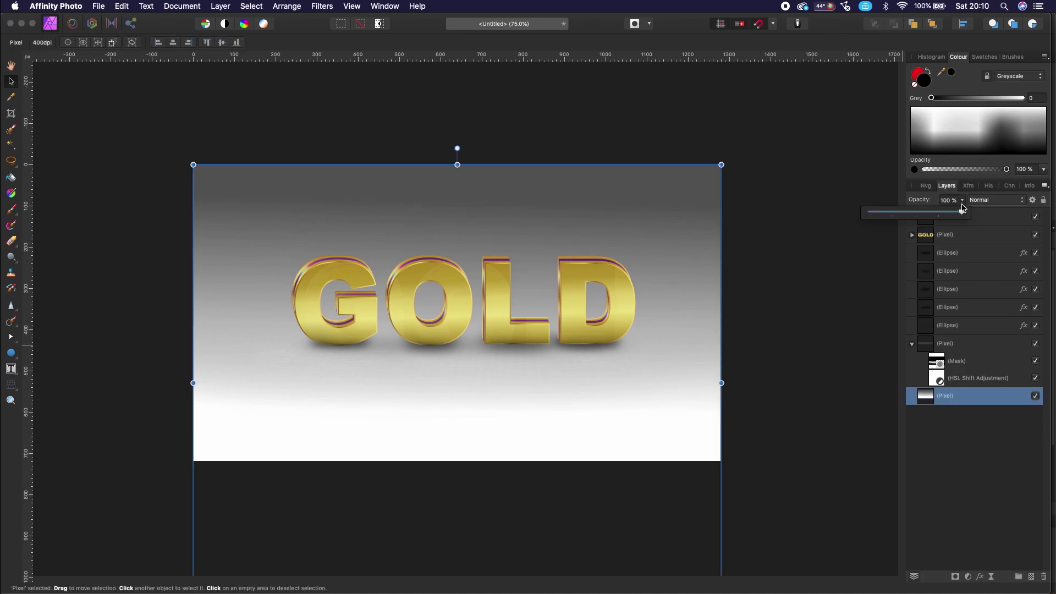
drag(964, 212, 909, 220)
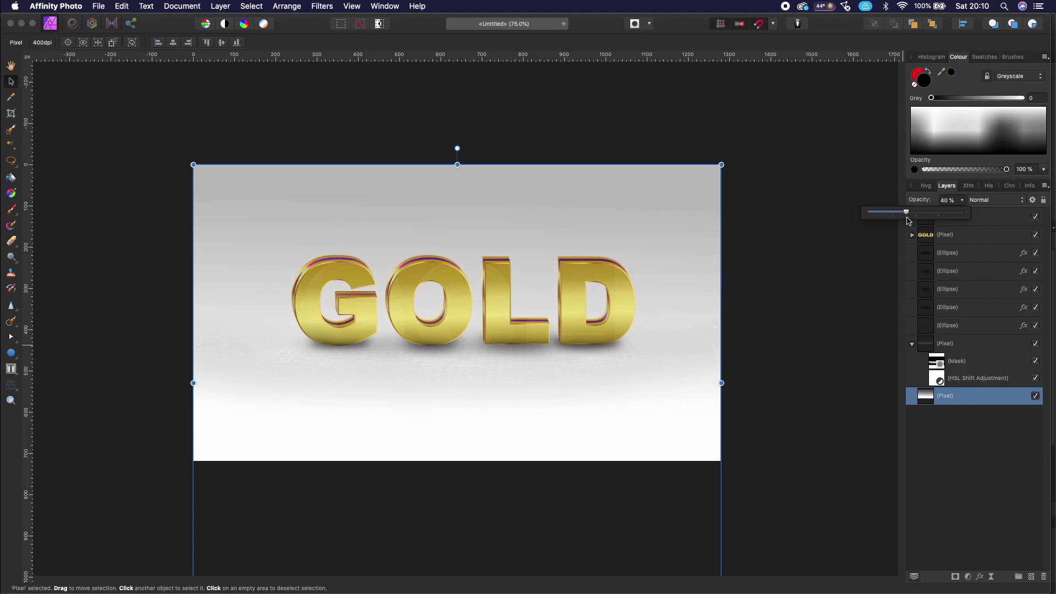
click(794, 239)
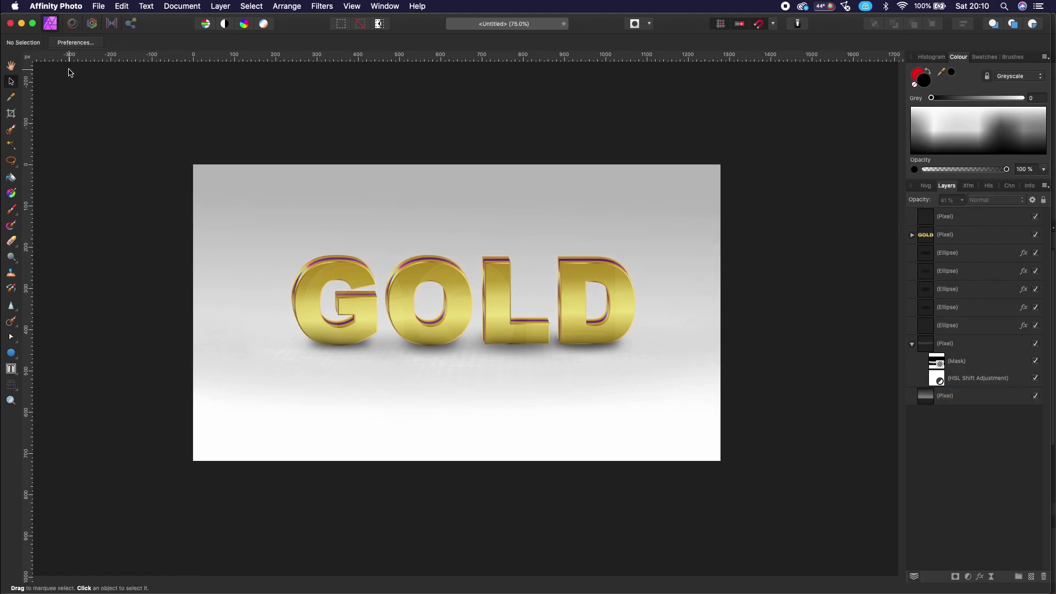
key(super+minus)
key(super+equal)
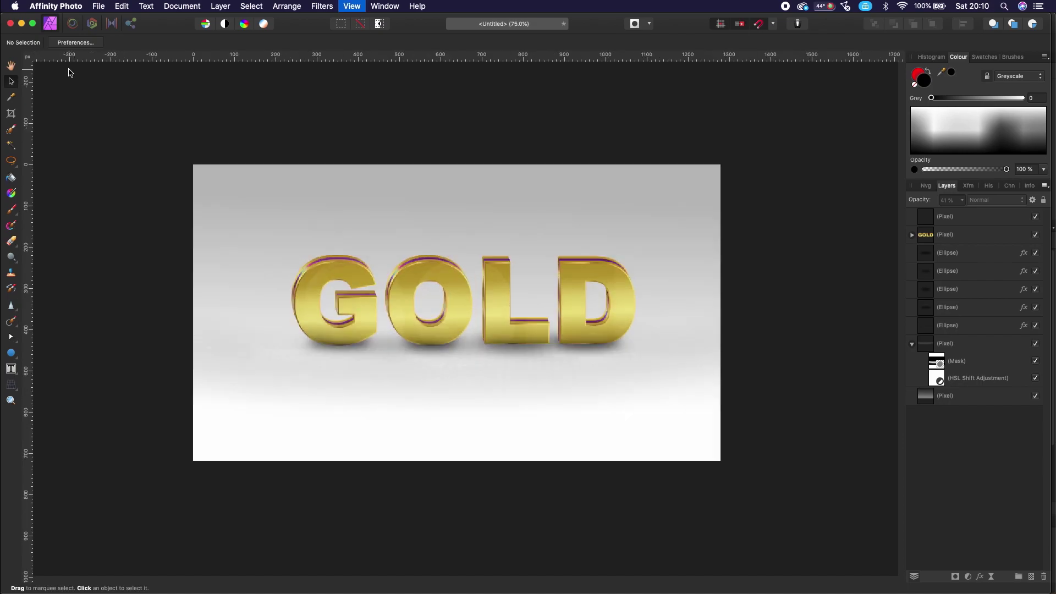
key(super+equal)
key(super+minus)
key(super+minus)
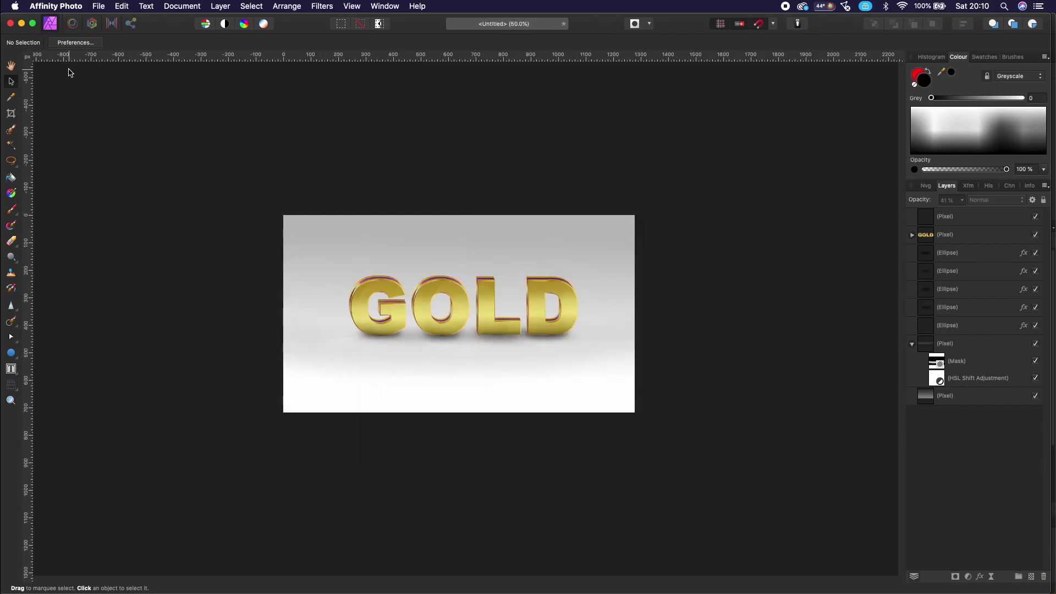
key(super+0)
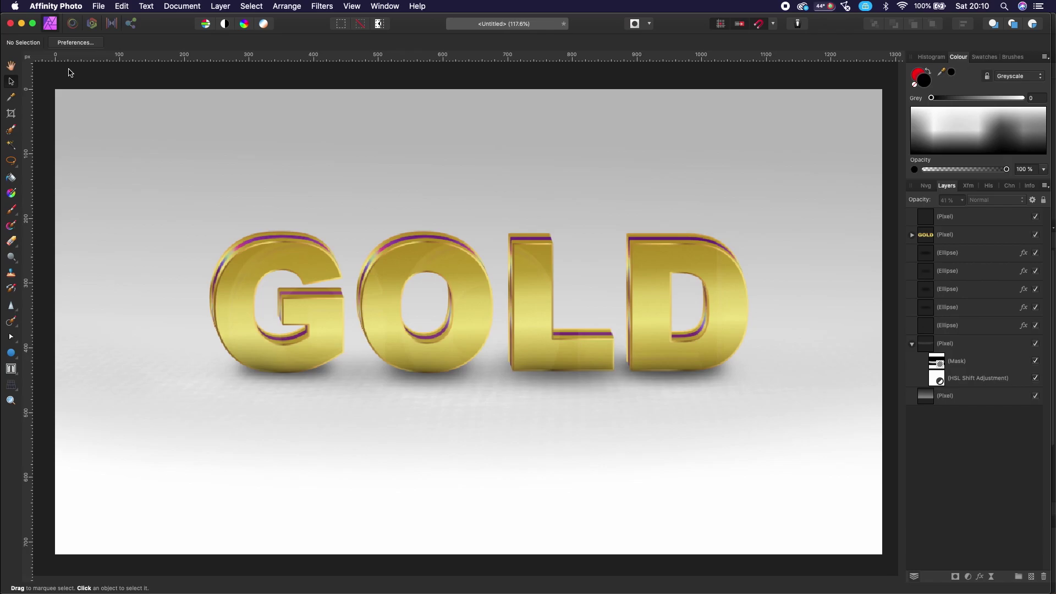
key(super+1)
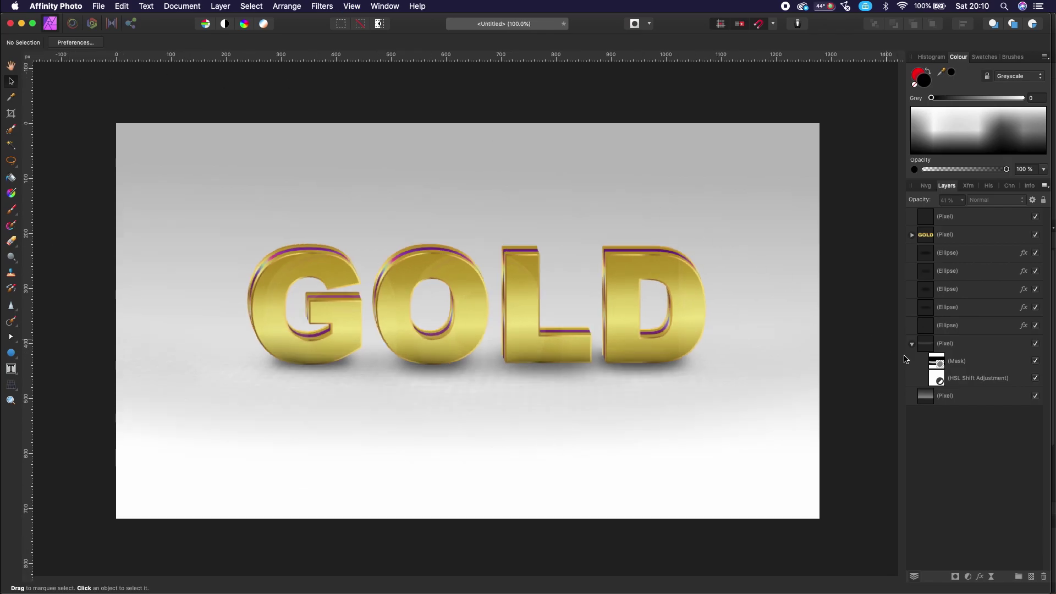
Step: Toggle the background gradient layer's visibility to compare the scene with and without it
click(1036, 396)
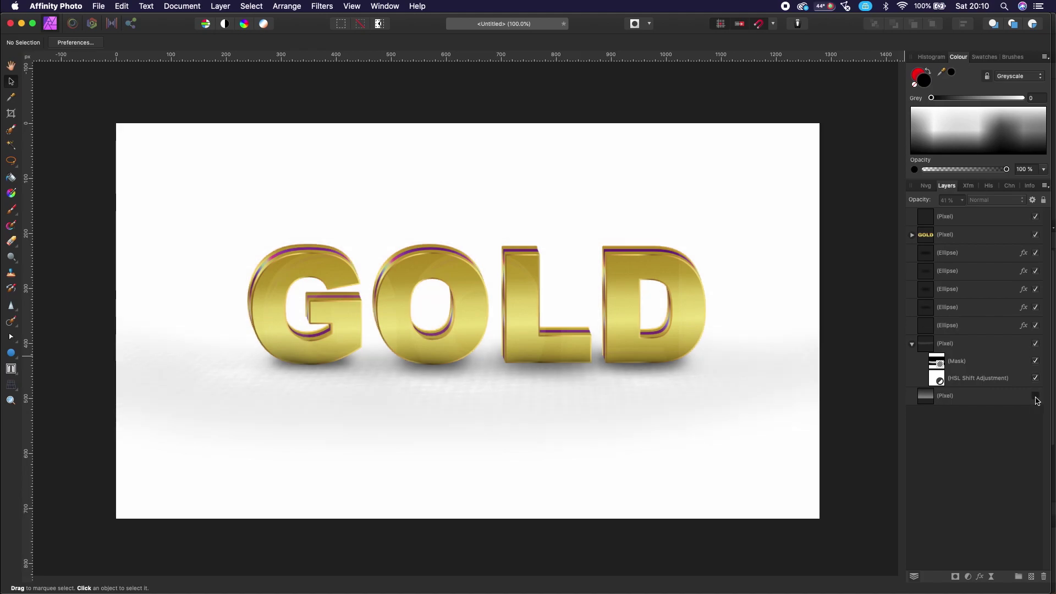
click(1037, 400)
click(1037, 401)
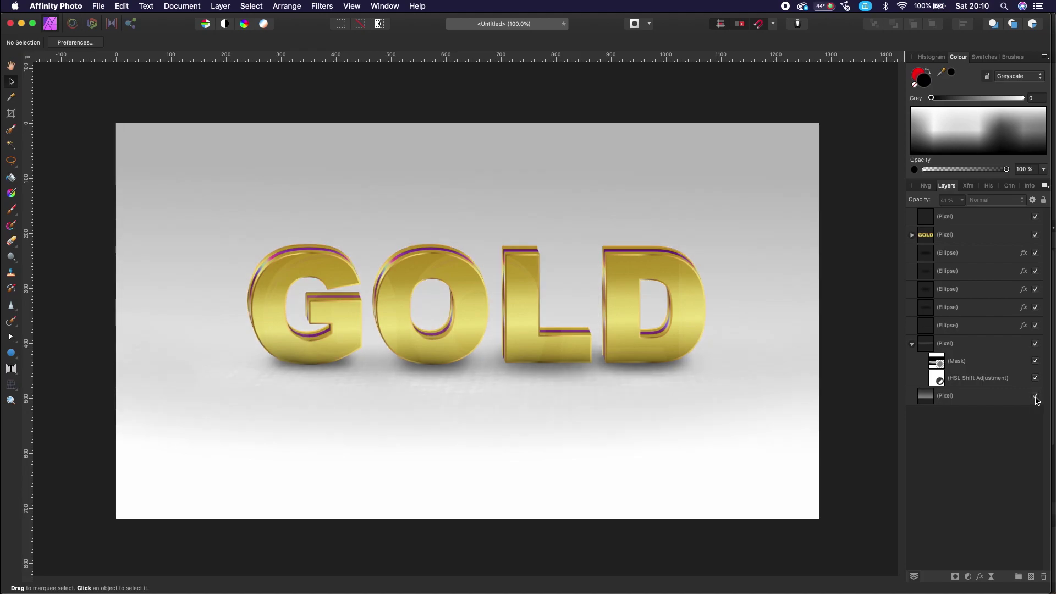
click(1037, 401)
click(1037, 400)
Step: Nudge the shadow ellipse under the D slightly right and lower its opacity
click(991, 255)
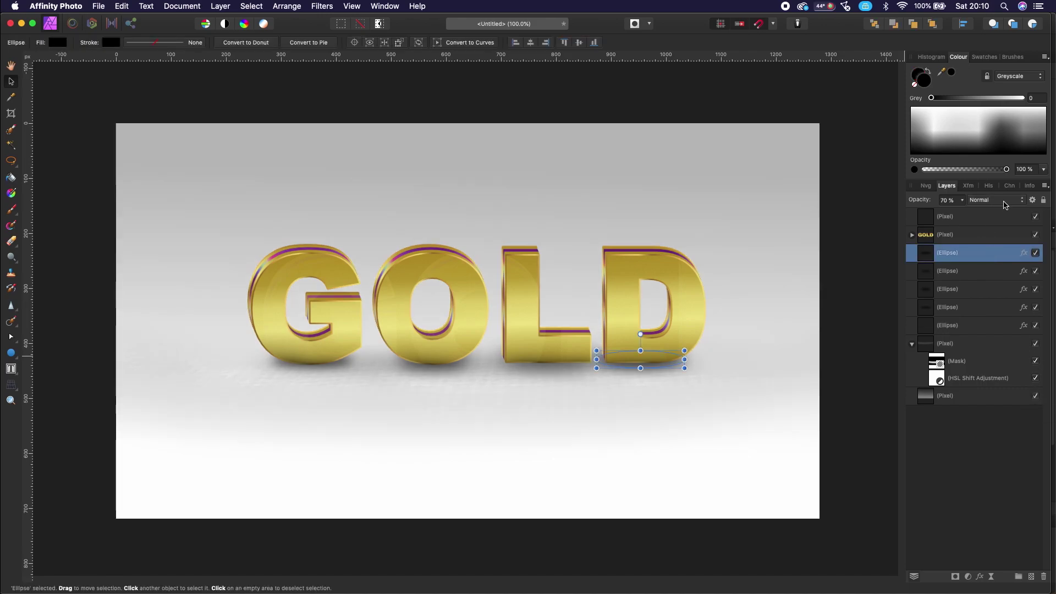
drag(684, 360, 686, 360)
click(857, 282)
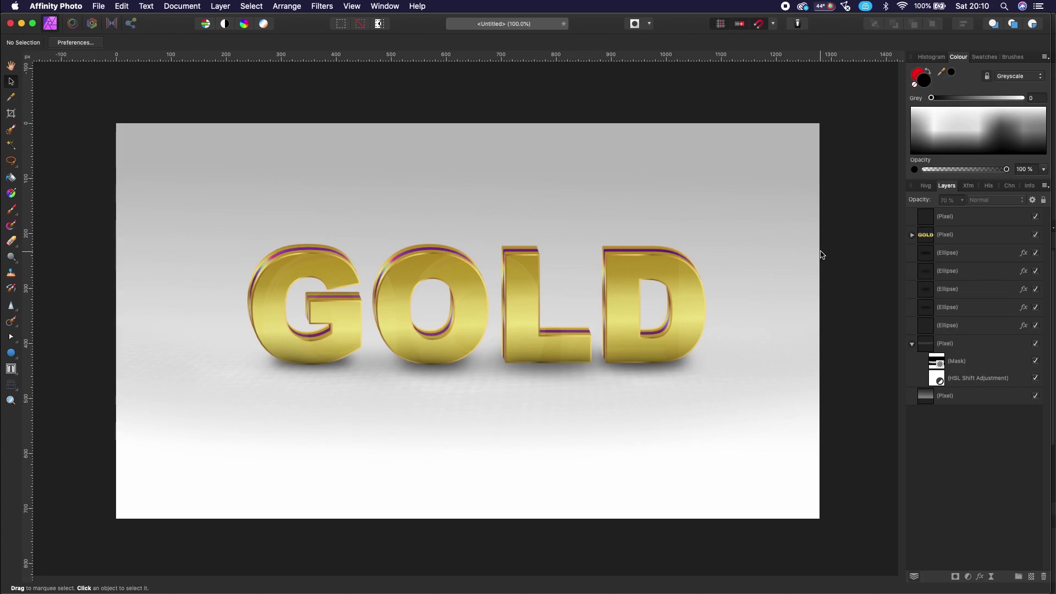
click(679, 364)
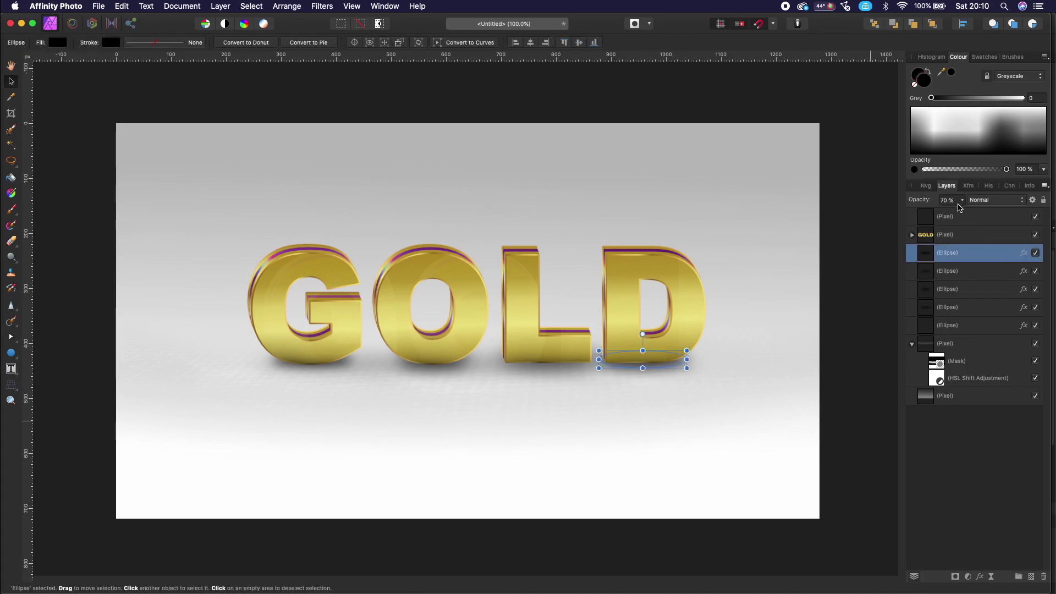
click(962, 200)
mouse_move(961, 215)
mouse_down()
mouse_move(925, 215)
mouse_move(946, 214)
mouse_up()
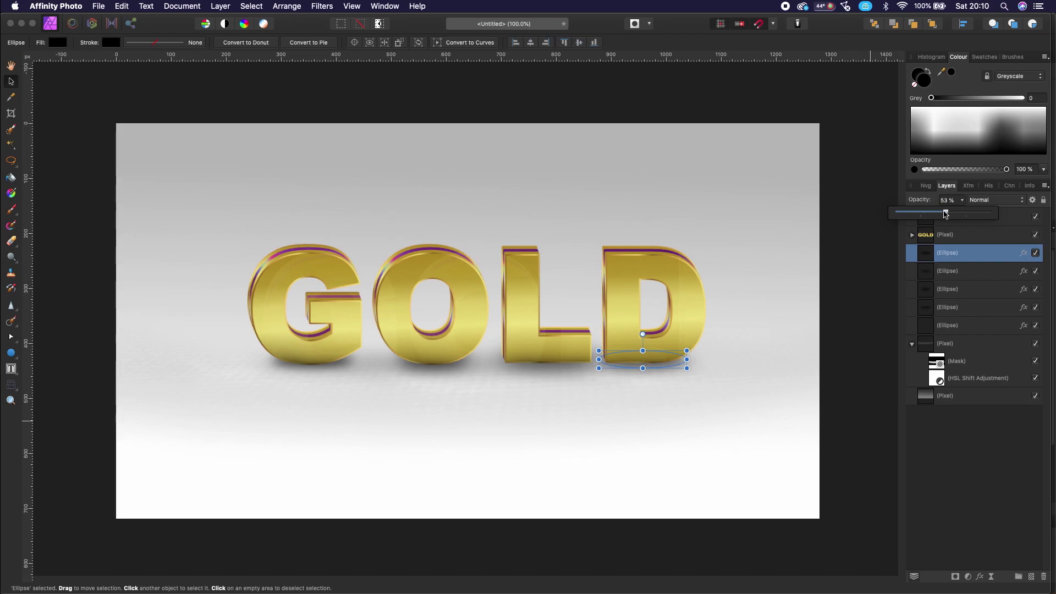
click(879, 246)
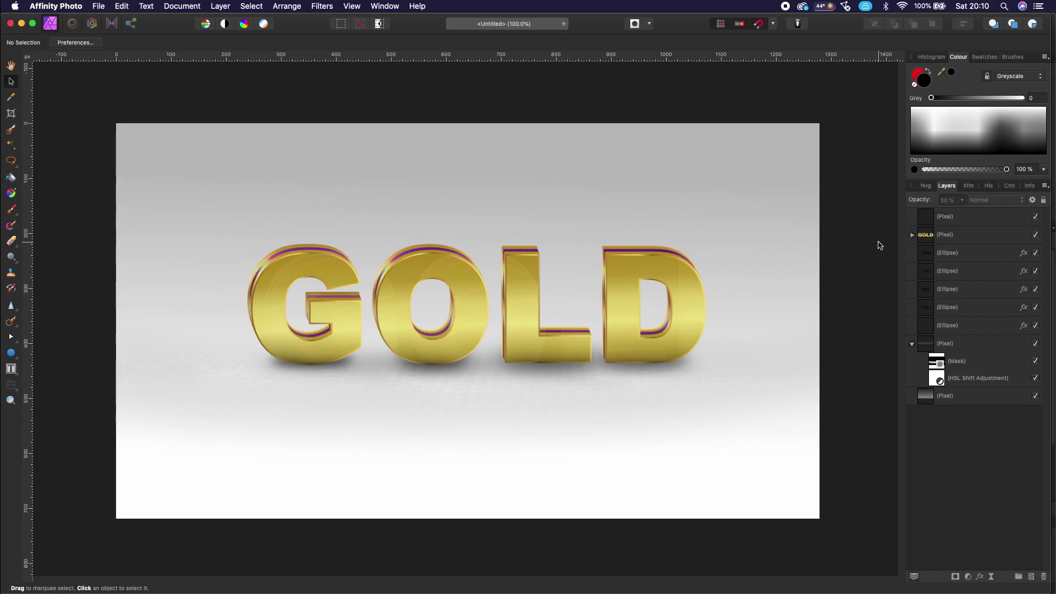
Step: Lighten the shadow ellipse under the L to 62% opacity
click(571, 372)
click(962, 201)
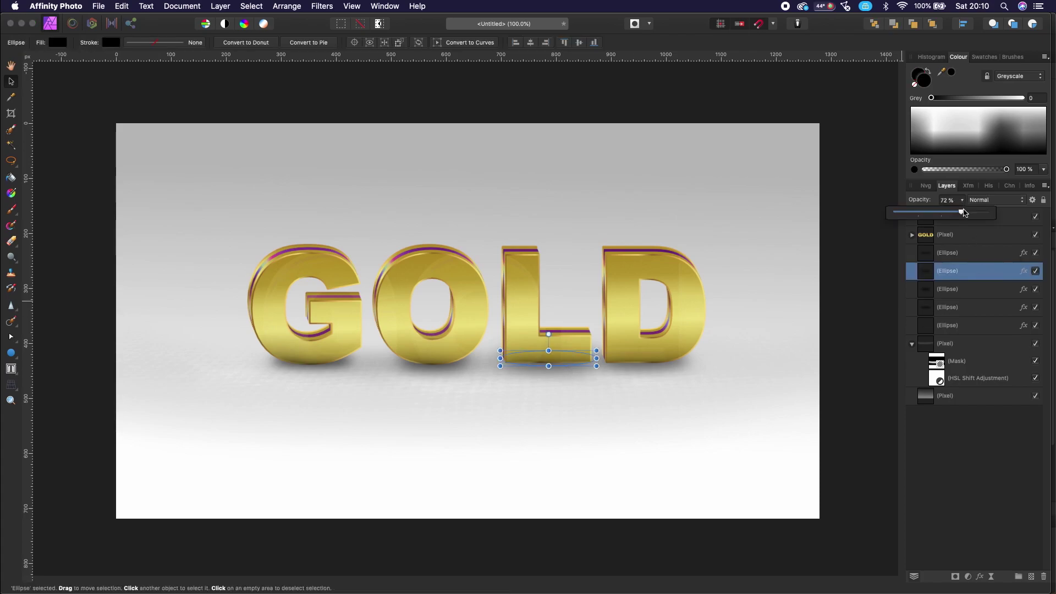
drag(964, 213, 948, 219)
click(851, 222)
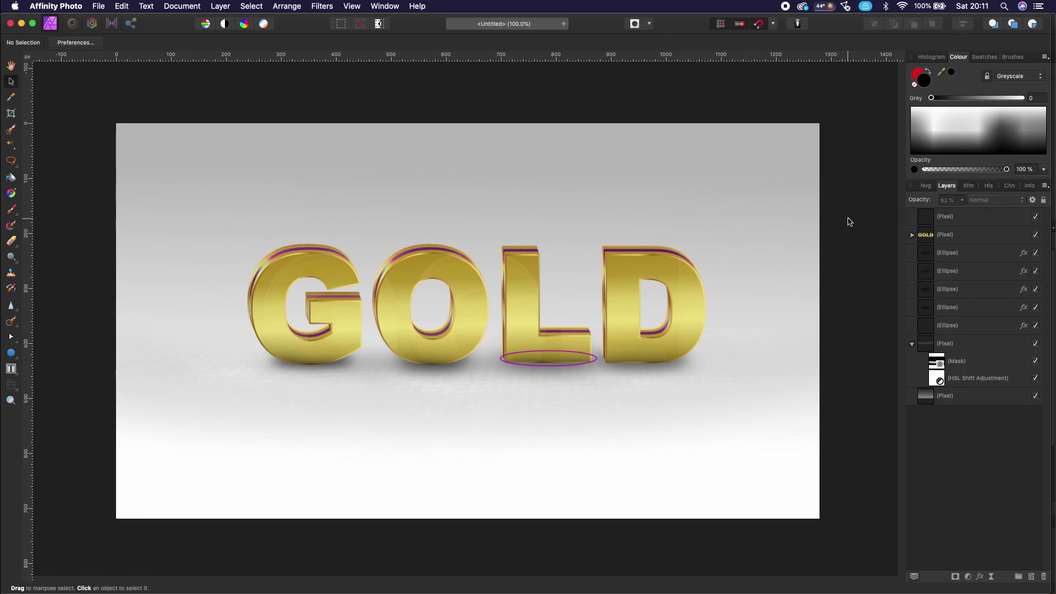
click(541, 367)
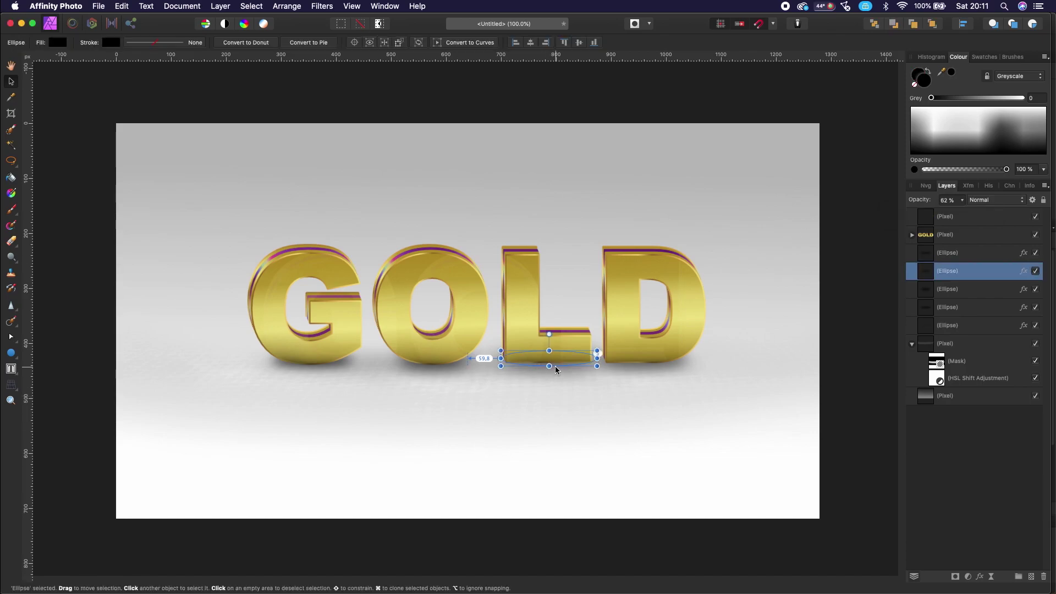
click(762, 332)
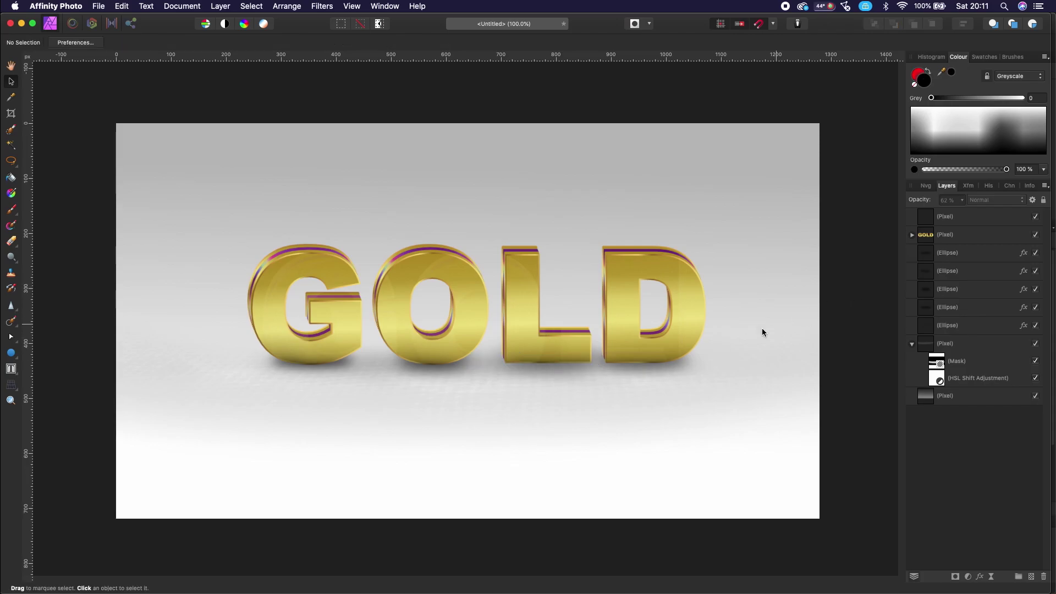
Step: Lighten the shadows under the O and G to about 70% and 73% opacity
click(466, 366)
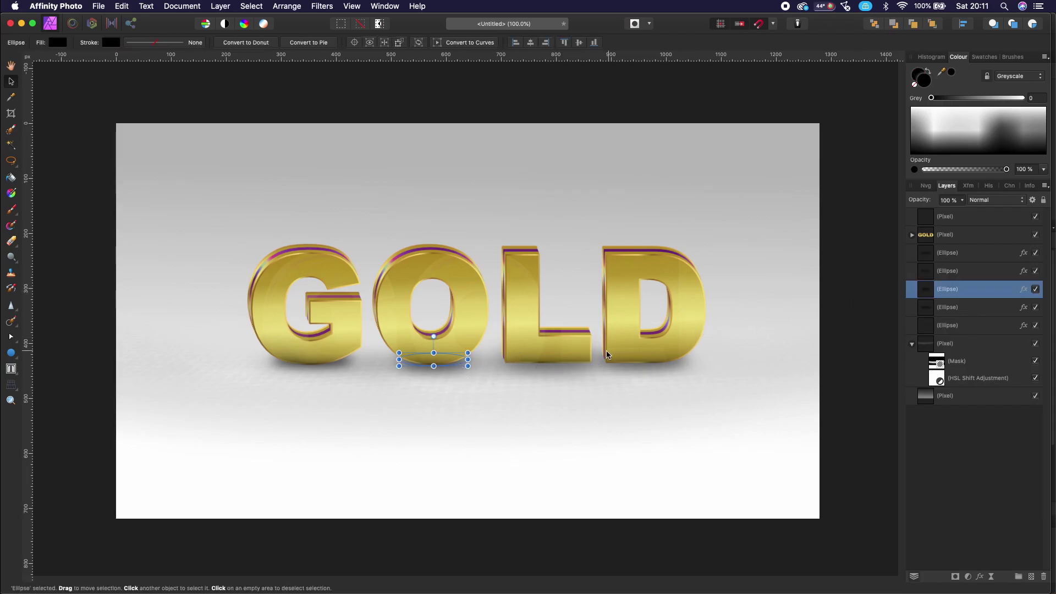
click(855, 261)
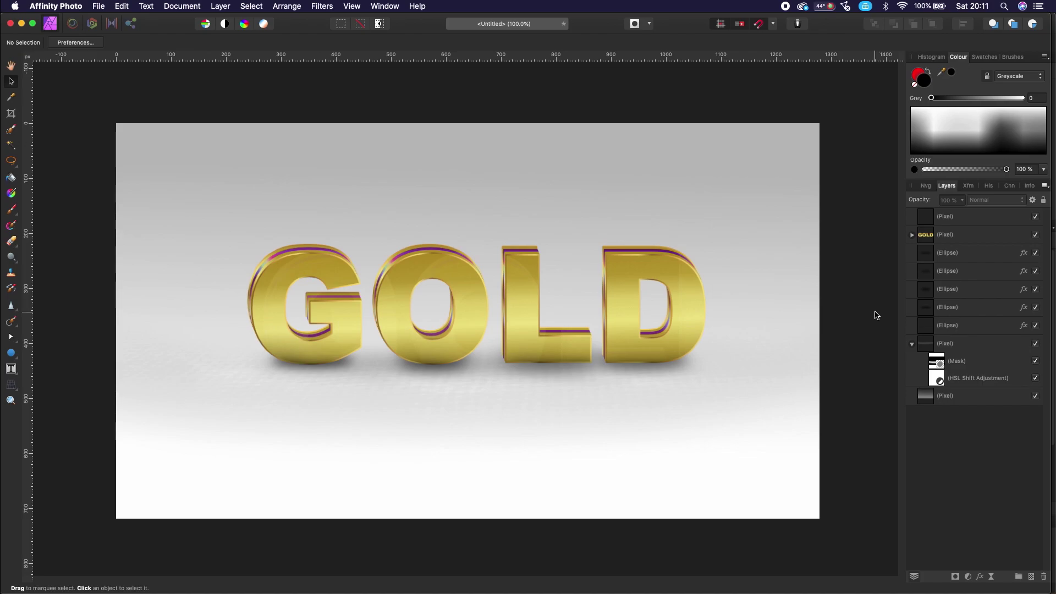
click(457, 363)
click(962, 200)
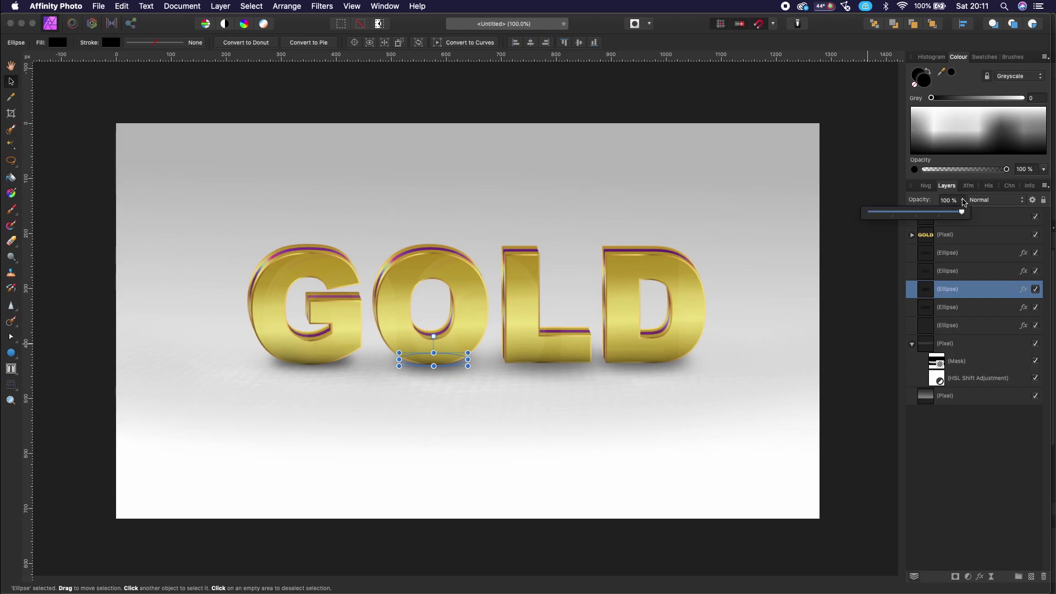
drag(963, 212, 935, 212)
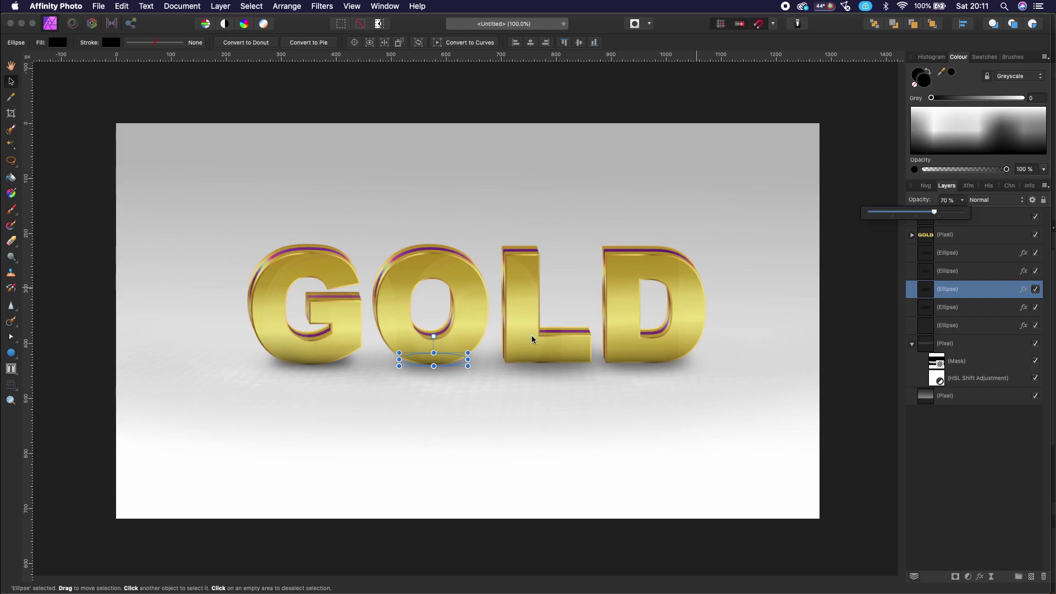
click(341, 363)
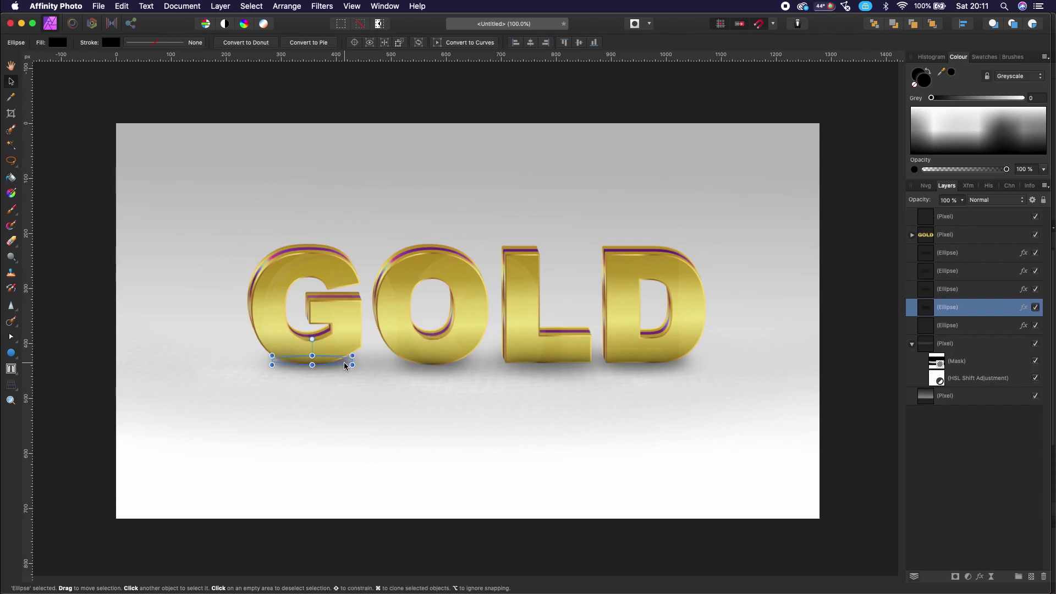
click(962, 202)
drag(962, 212, 936, 211)
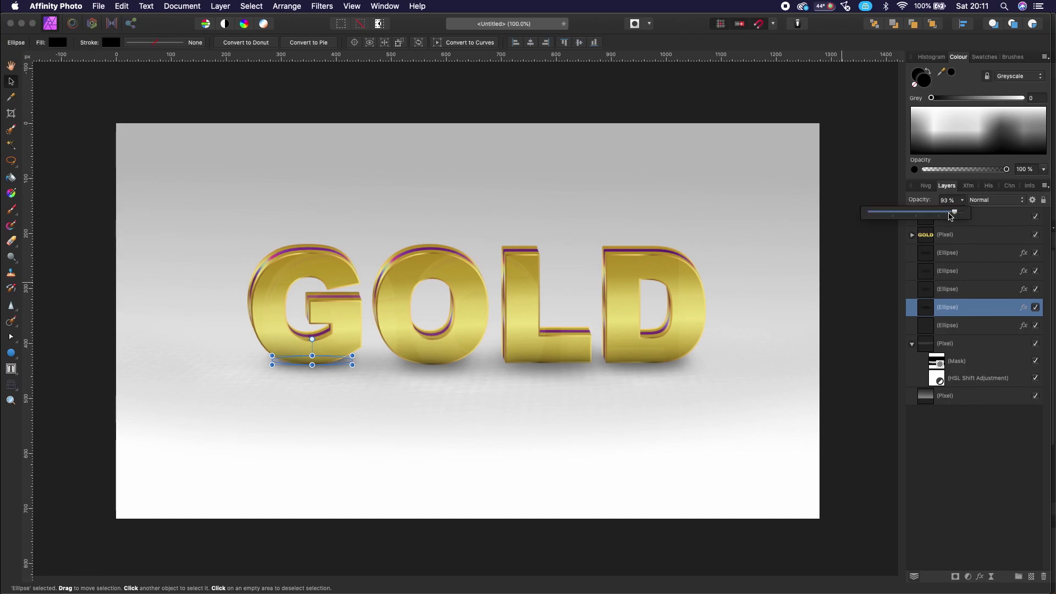
click(780, 123)
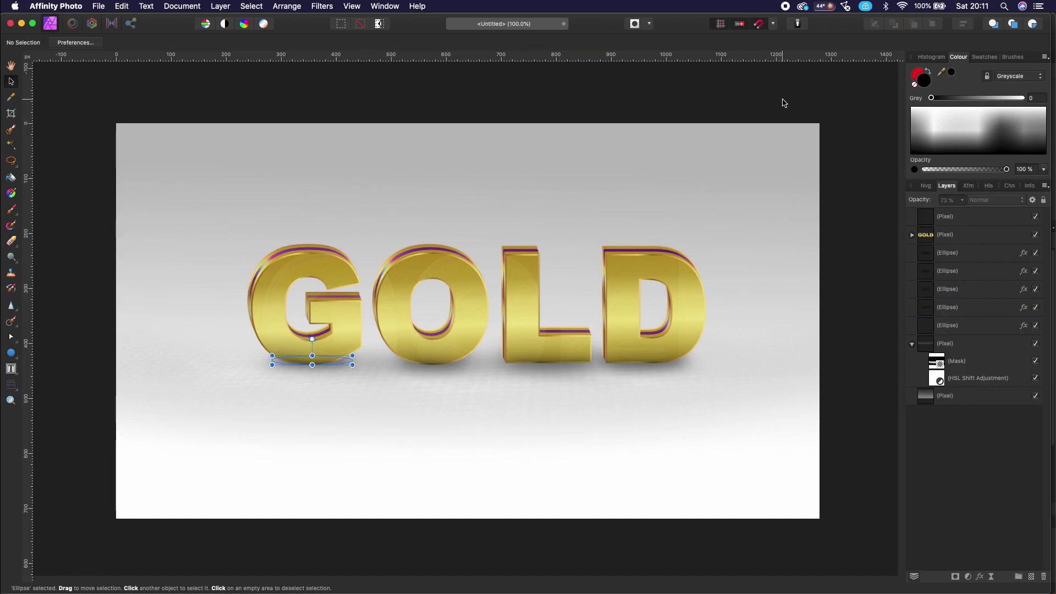